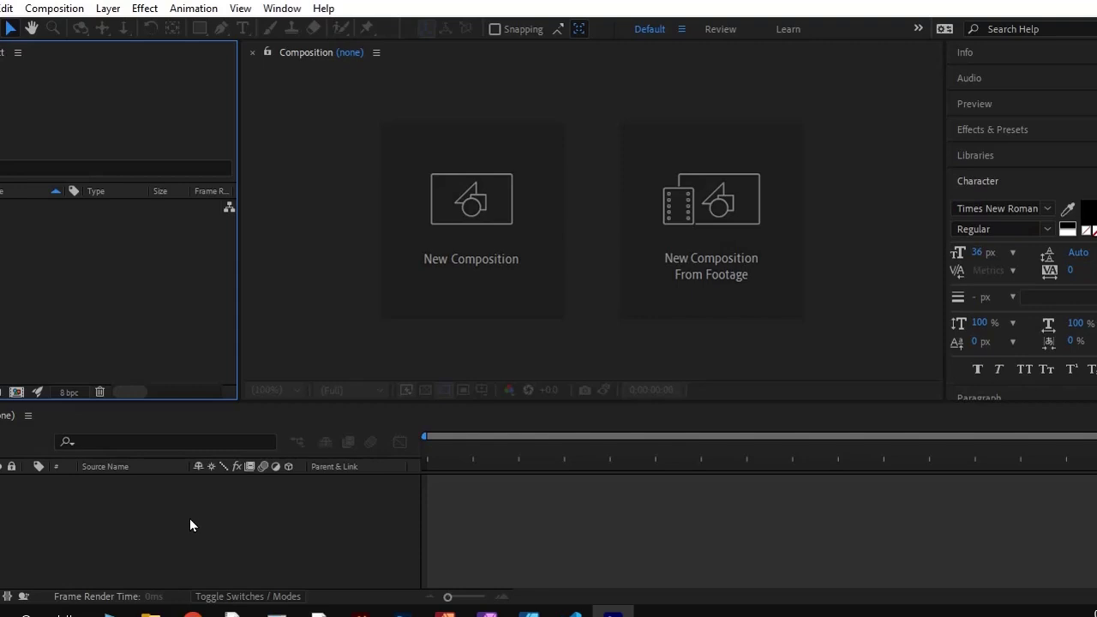
Read the Action Verb assignment PDF in the browser, covering its steps, naming convention, deliverables and verb list, and return to After Effects
left_click(193, 614)
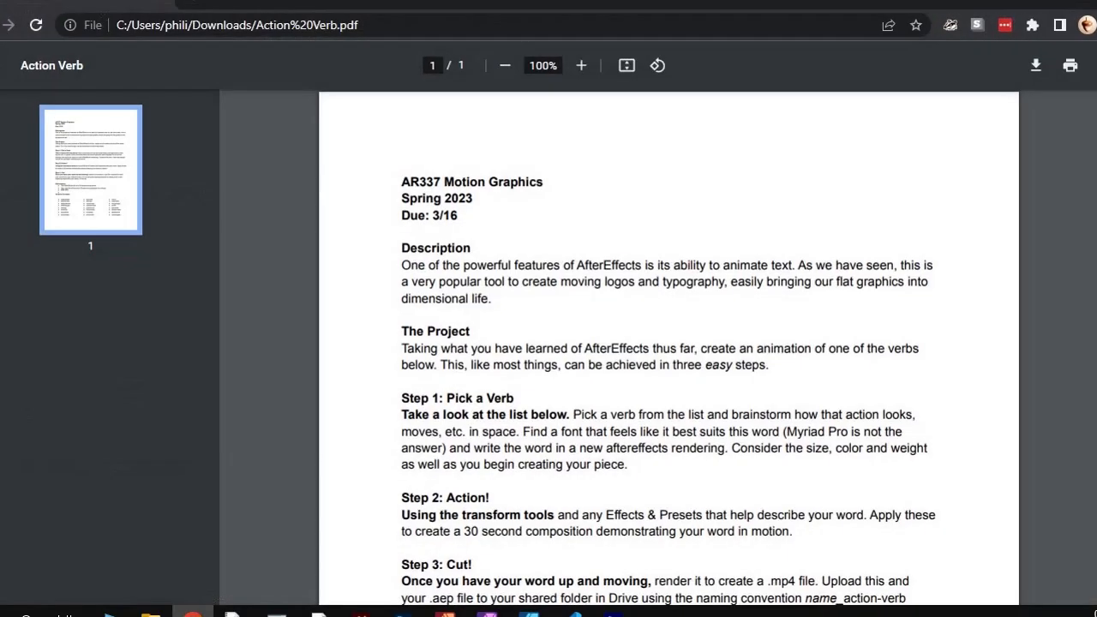
scroll(319, 450, "down", 1)
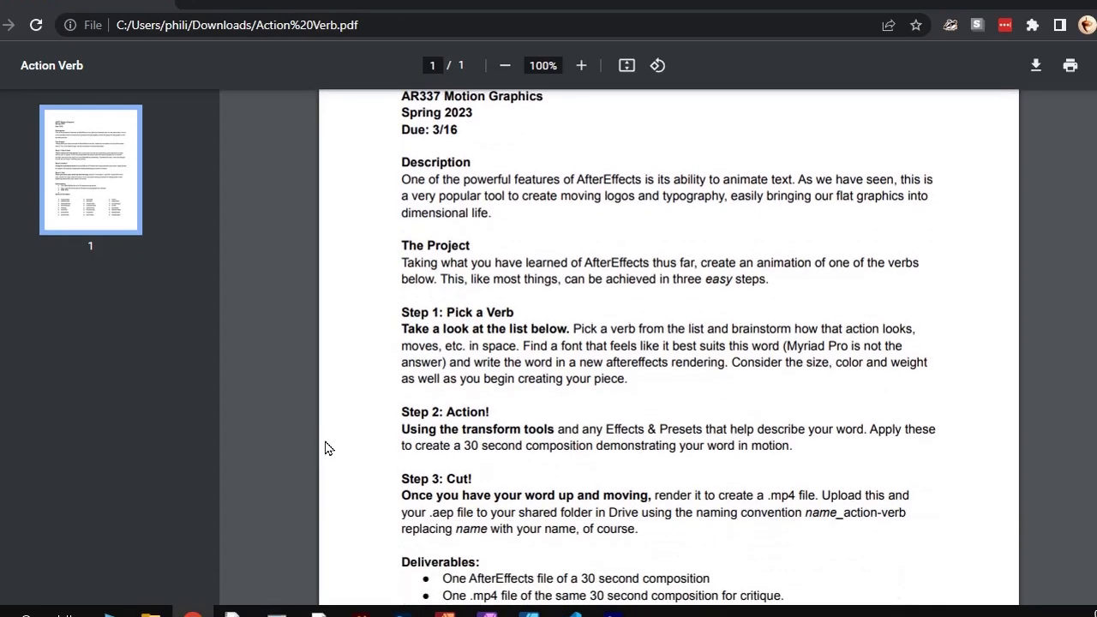
scroll(326, 441, "down", 1)
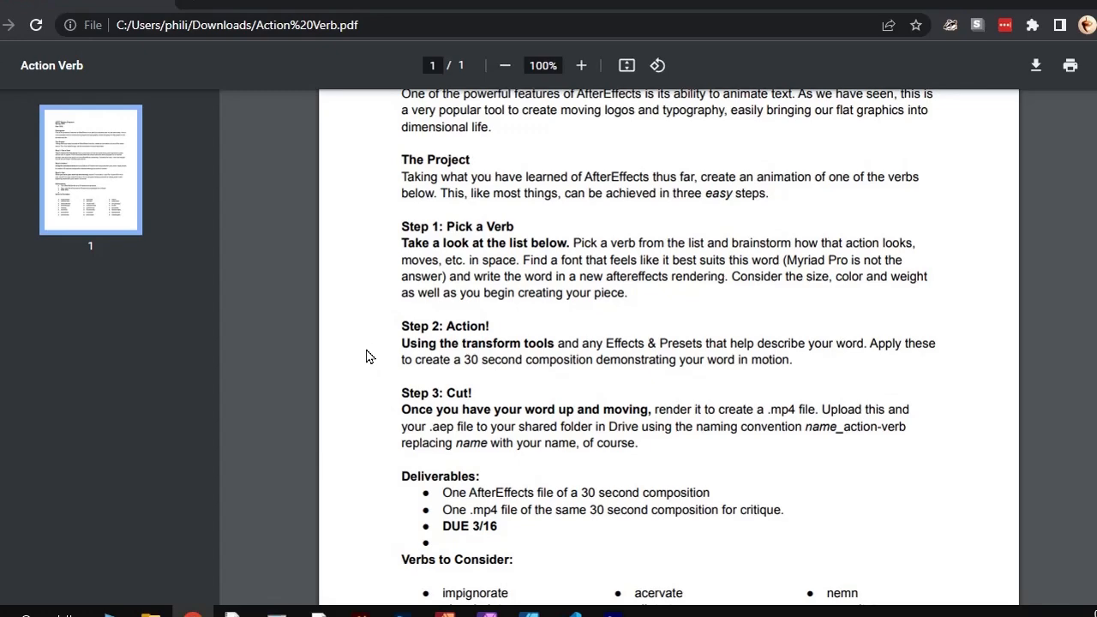
scroll(364, 360, "down", 3)
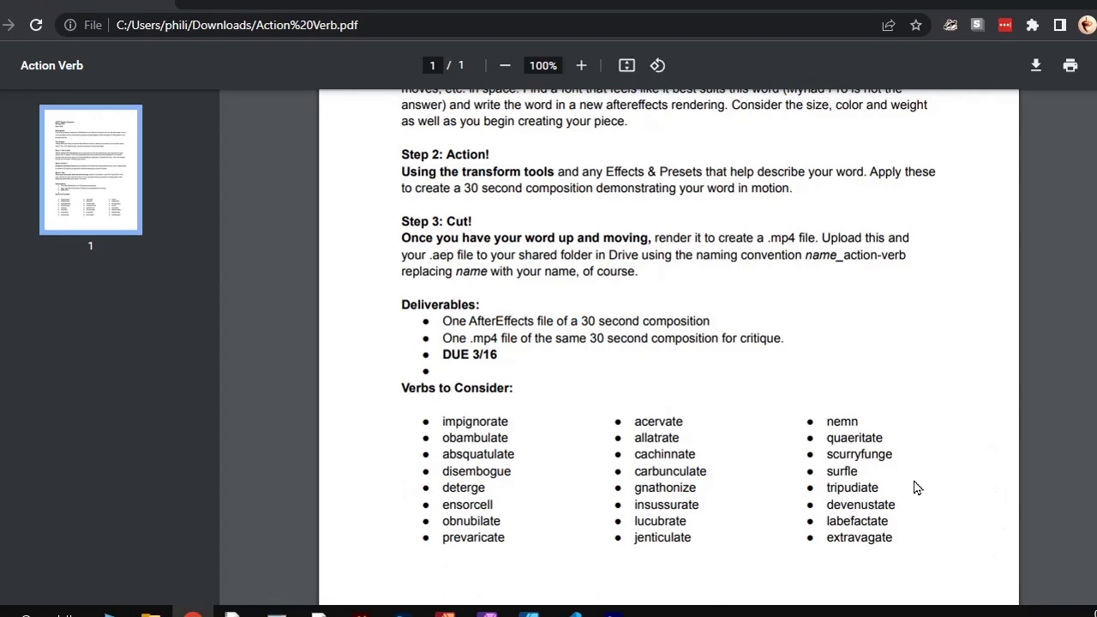
scroll(894, 464, "up", 1)
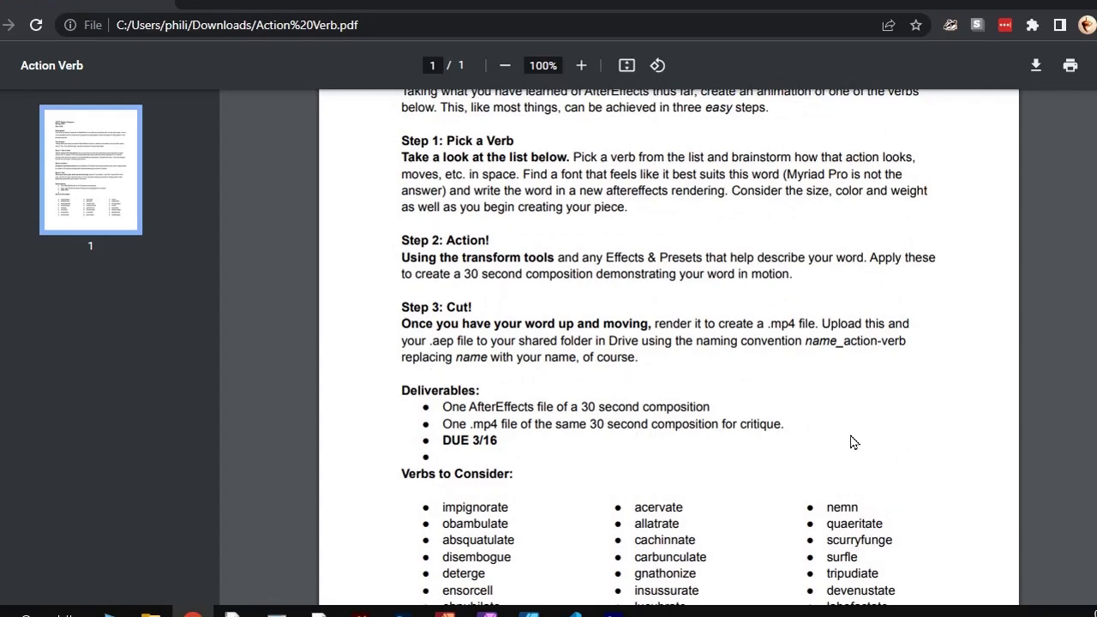
scroll(883, 446, "down", 1)
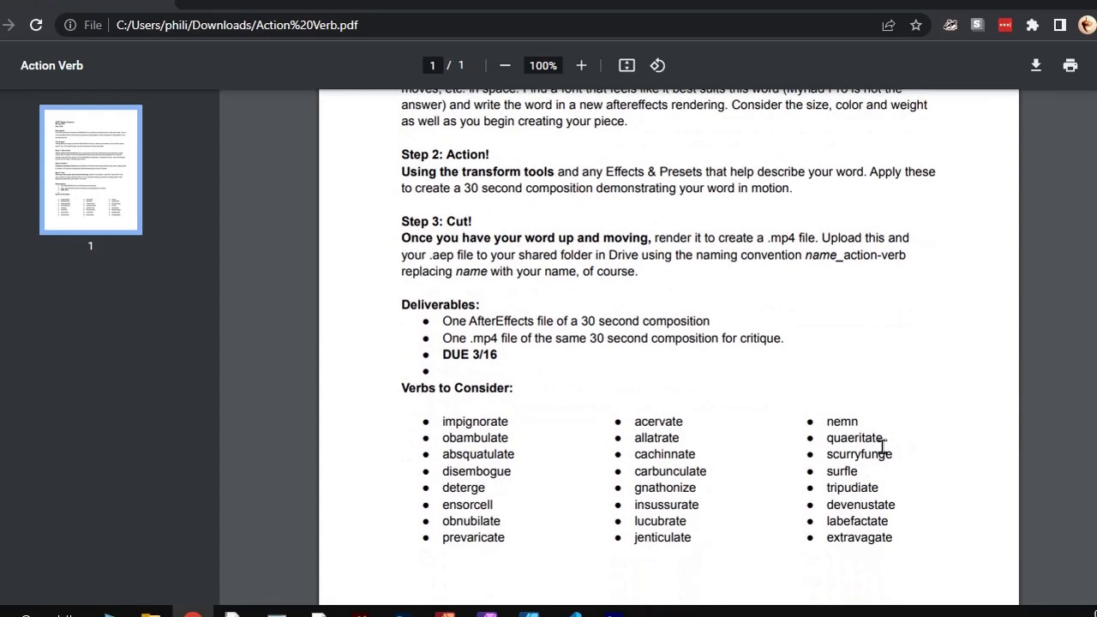
scroll(909, 459, "up", 1)
scroll(758, 456, "down", 1)
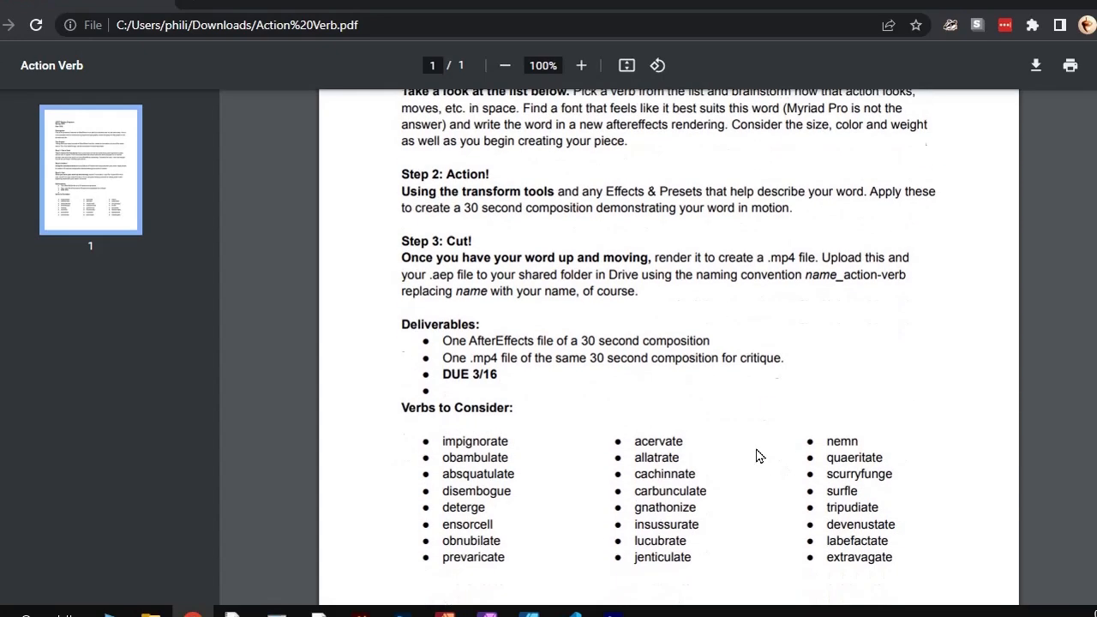
scroll(717, 441, "up", 2)
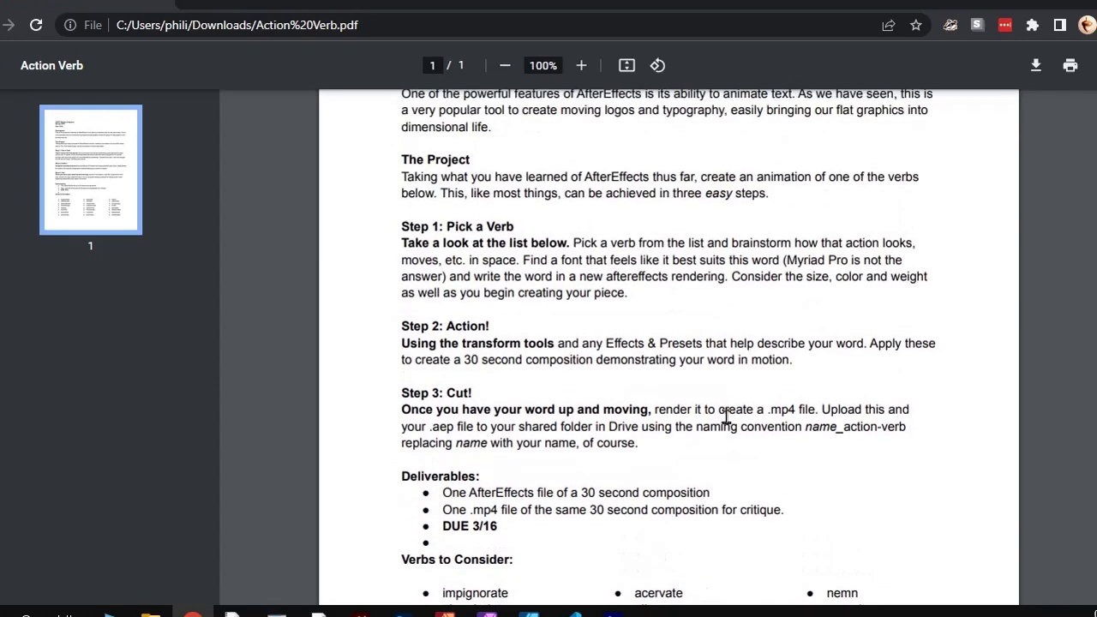
scroll(637, 423, "up", 1)
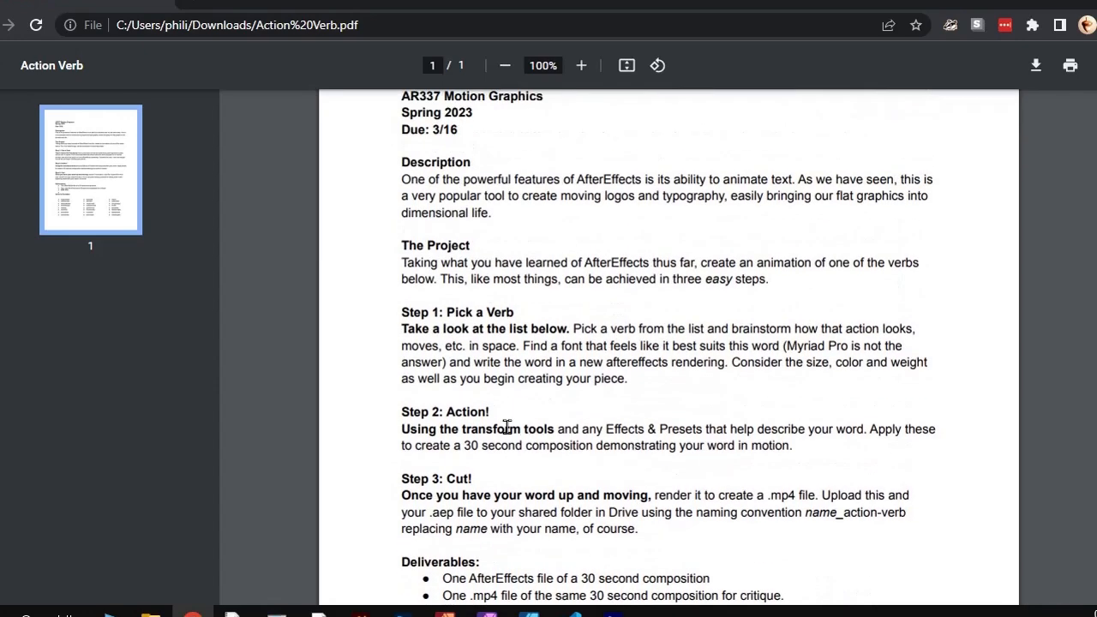
middle_click(340, 390)
middle_click(341, 391)
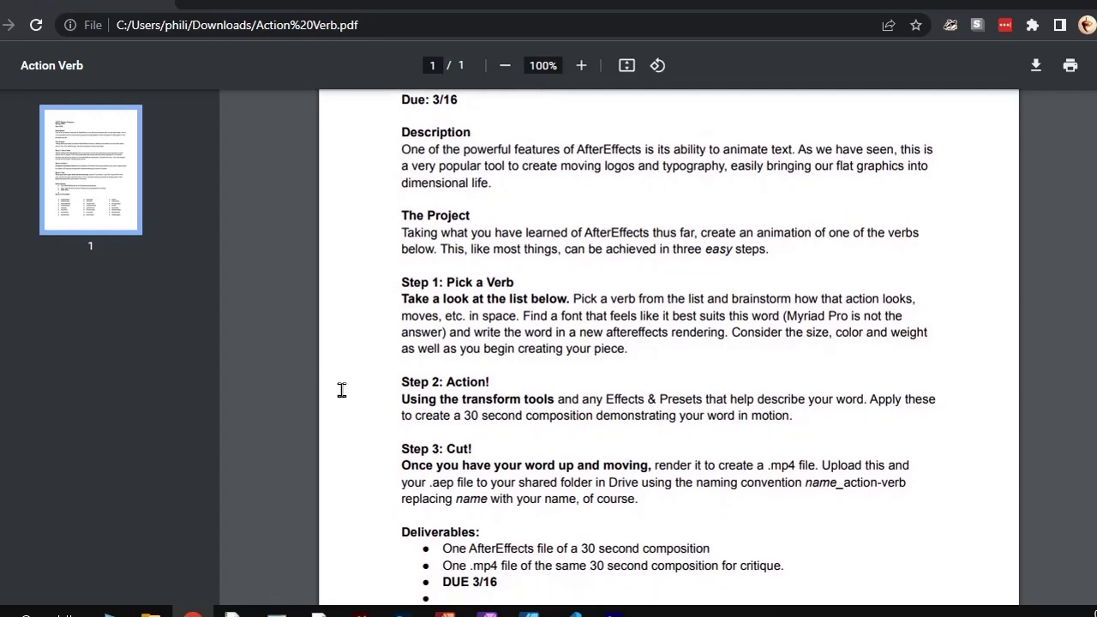
scroll(341, 390, "down", 1)
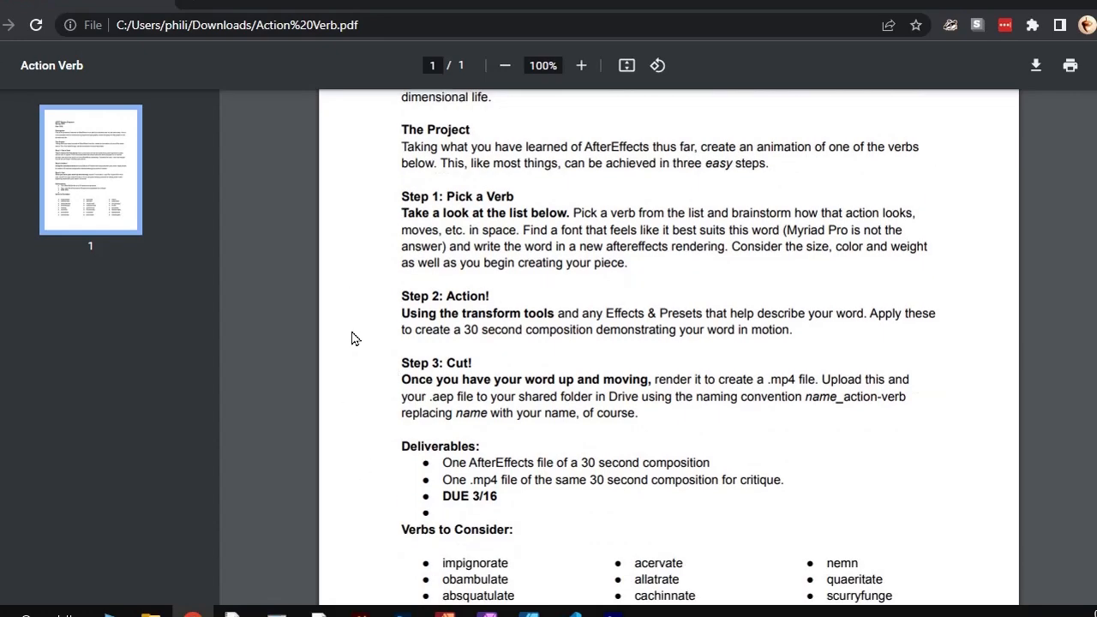
scroll(355, 336, "down", 1)
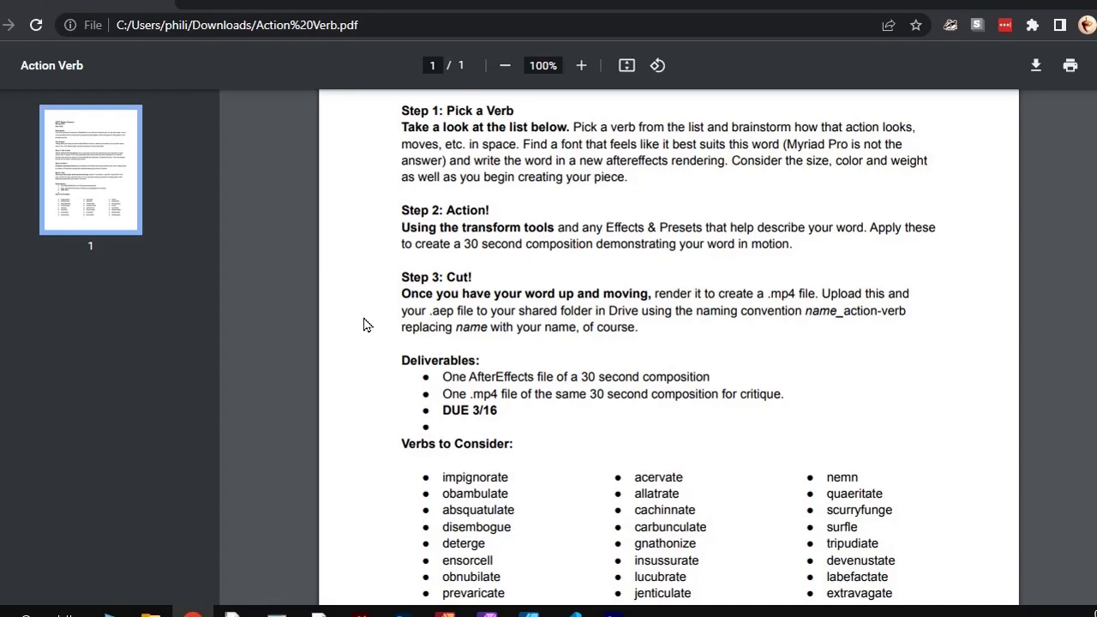
left_click_drag(806, 311, 687, 331)
left_click(687, 332)
left_click(1033, 3)
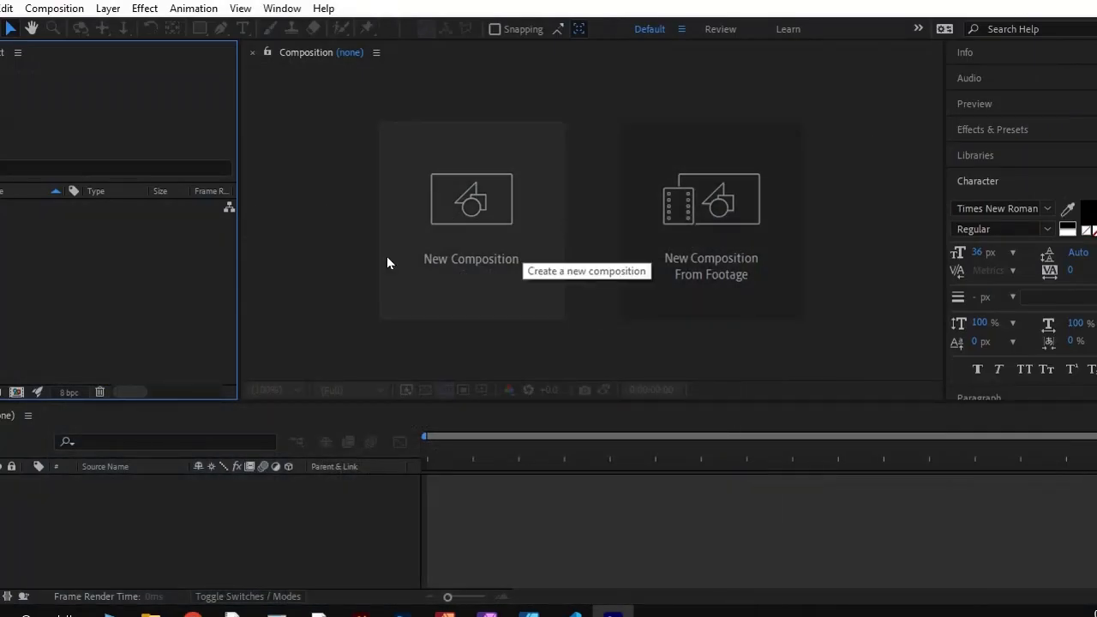
Start a new composition and name it with the author's first name followed by "_Action-Verb"
left_click(451, 209)
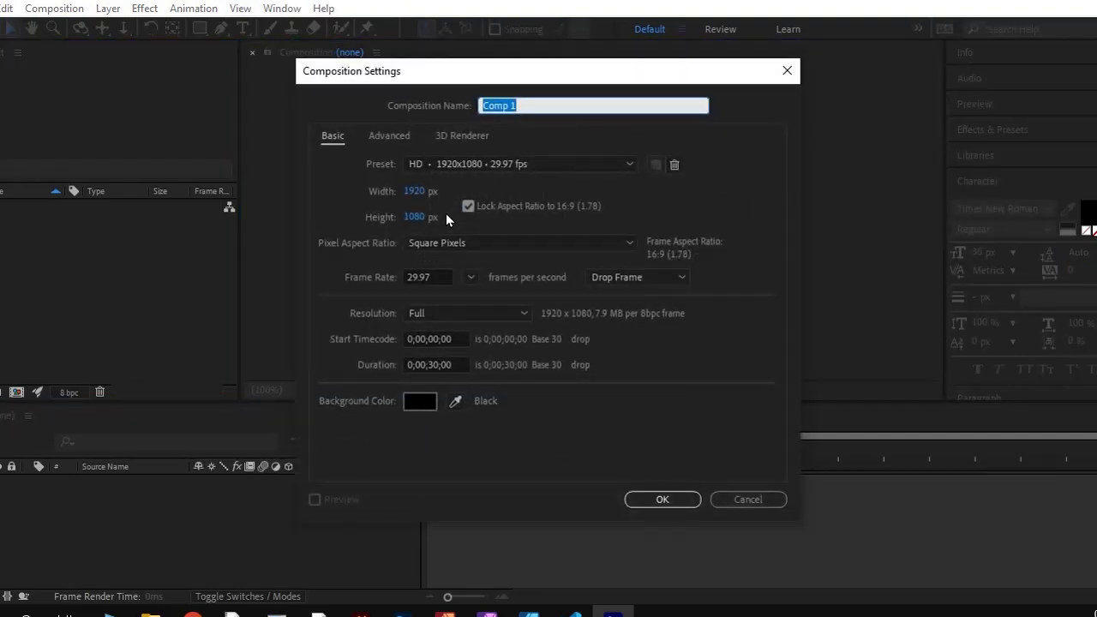
left_click(530, 100)
double_click(528, 99)
type("Phil_Action-Verb")
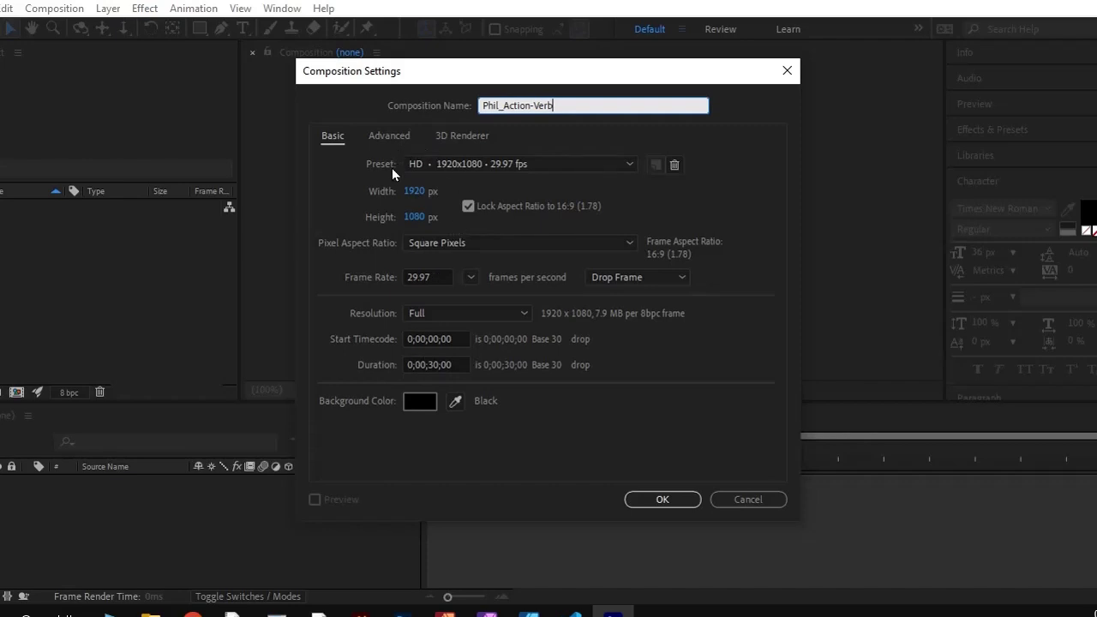
Create the composition with the HD 1920x1080 29.97 fps preset and a duration of 0;00;30;00
left_click(454, 166)
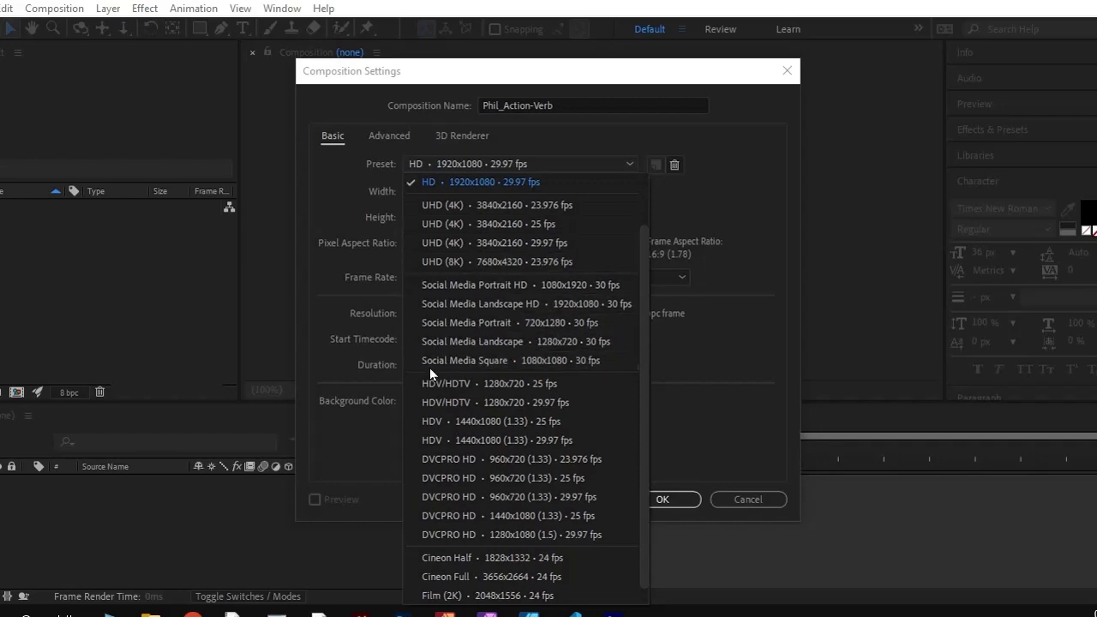
left_click(433, 181)
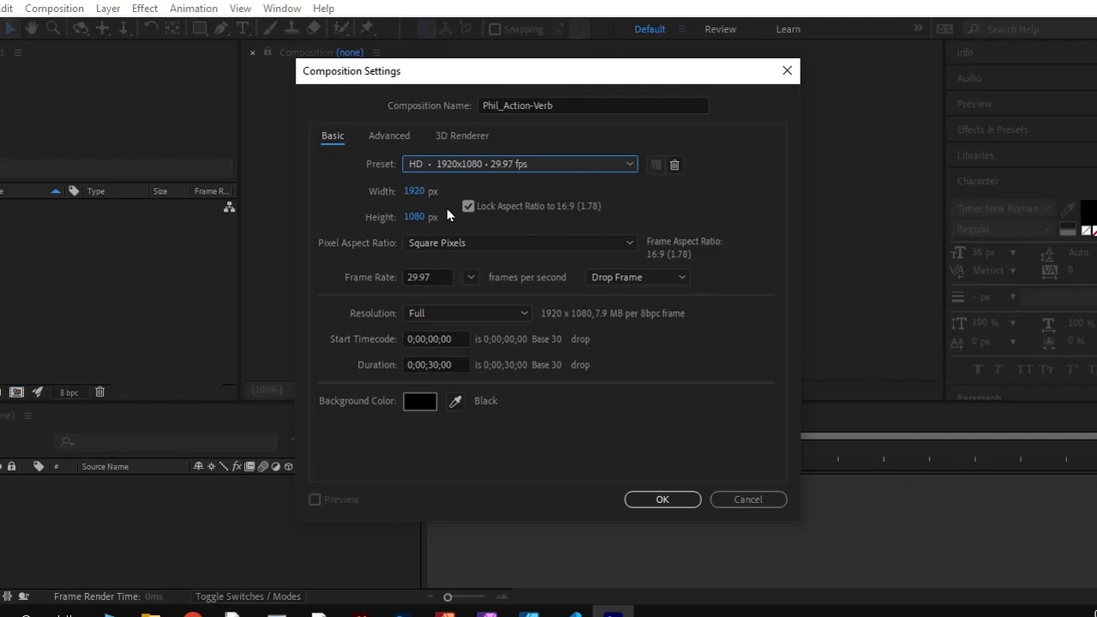
mouse_move(457, 364)
left_mouse_down()
mouse_move(387, 364)
mouse_move(447, 365)
left_mouse_up()
left_click(427, 364)
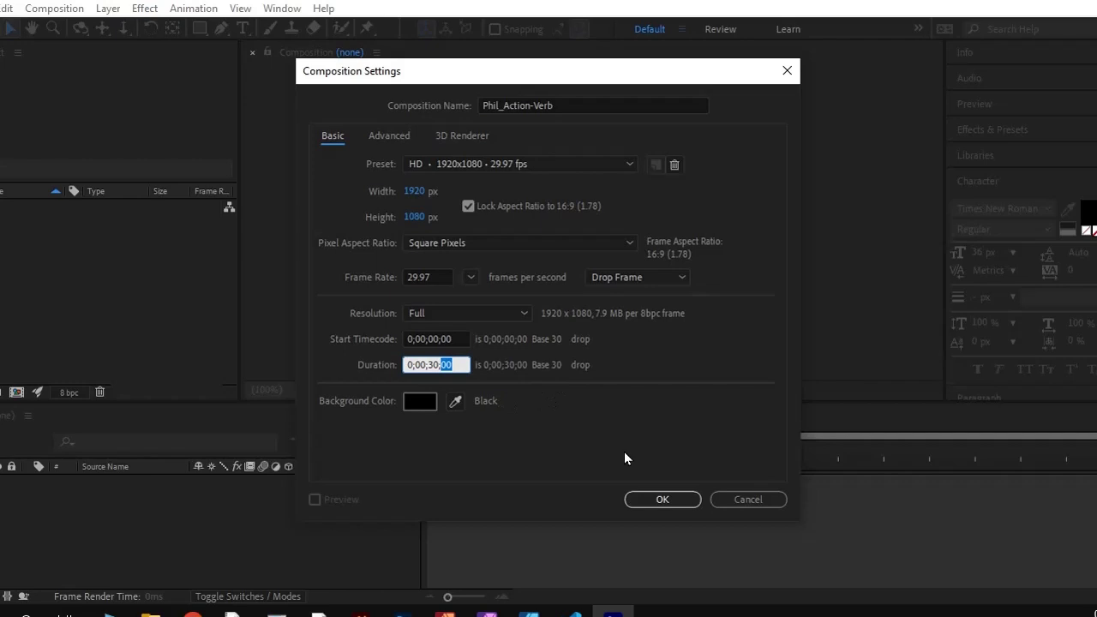
left_click(645, 500)
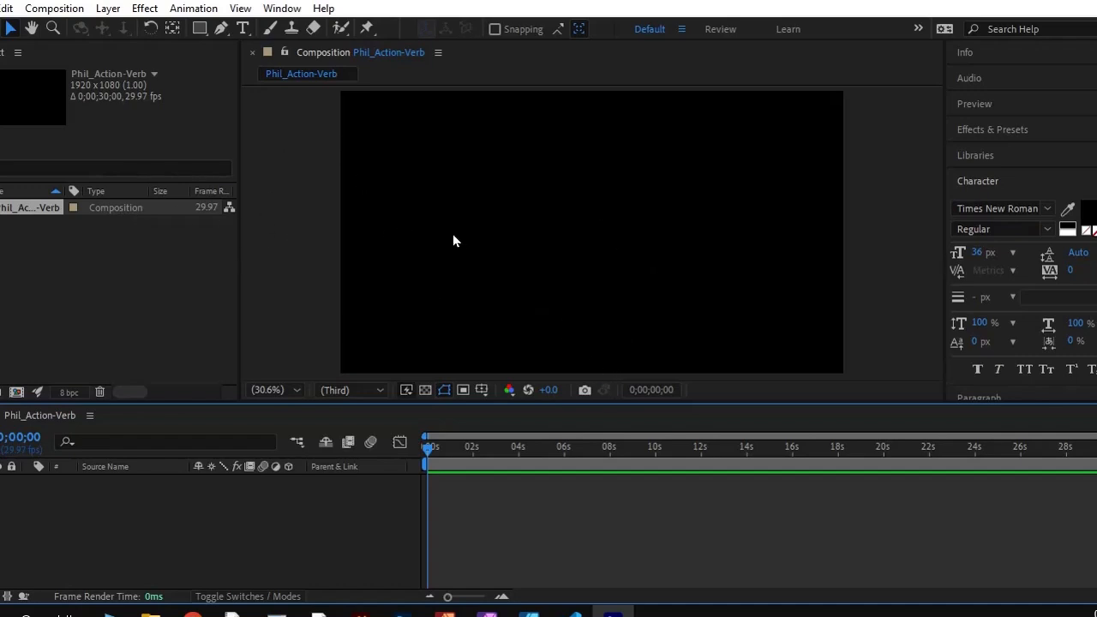
Save the project to the Desktop, naming the file with the author's first name followed by "_Action-verb"
key("ctrl+s")
left_click(29, 165)
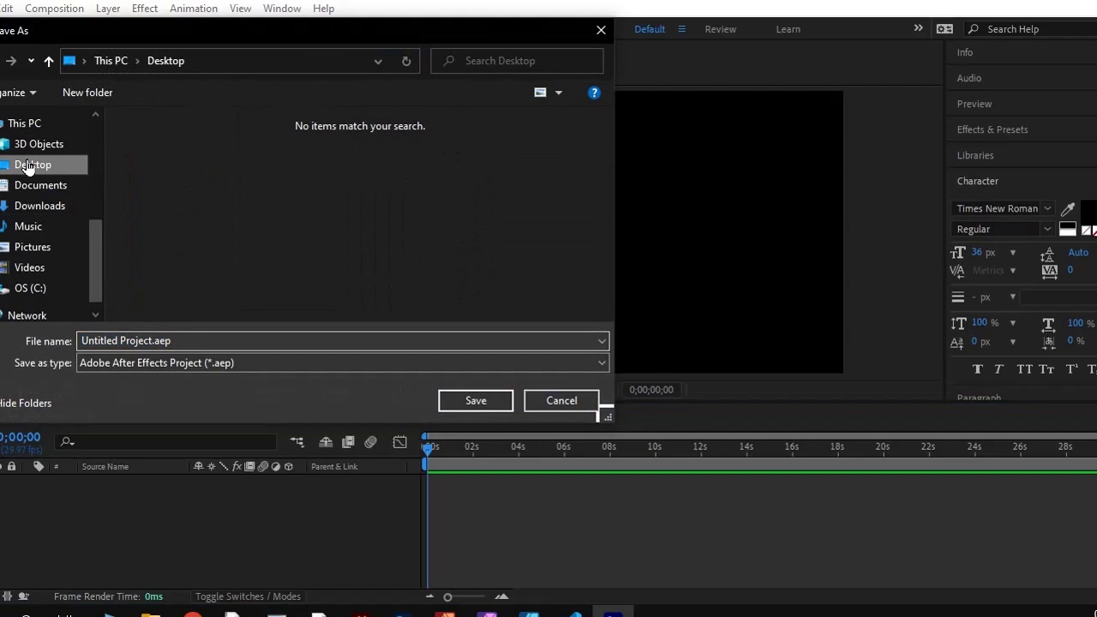
left_click(148, 340)
left_click_drag(81, 341, 151, 338)
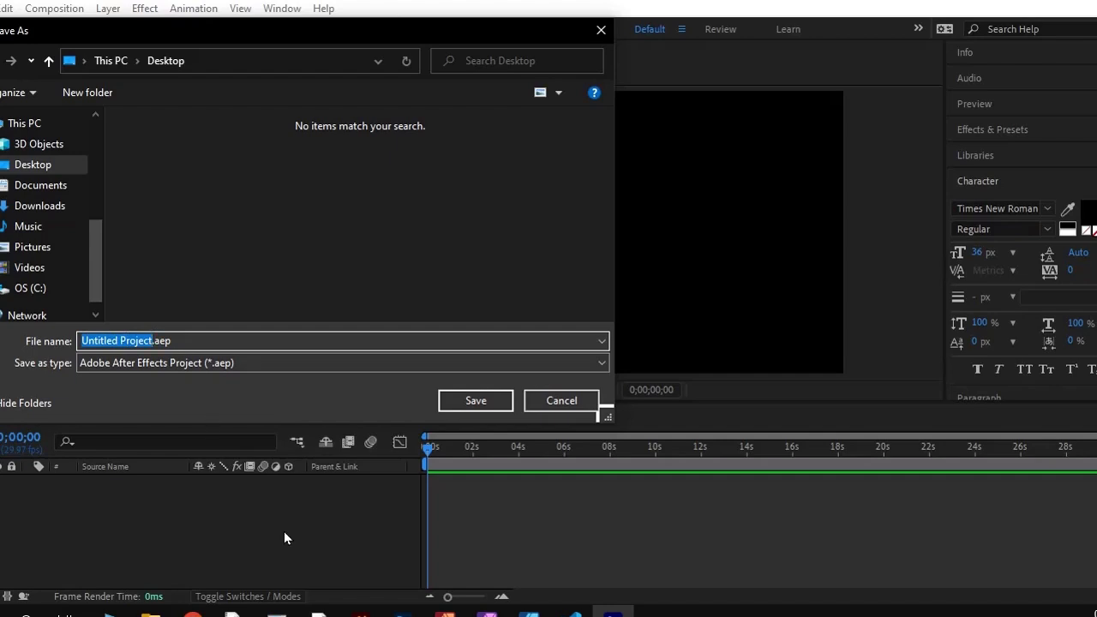
type("Phil_Action-verb")
key("Return")
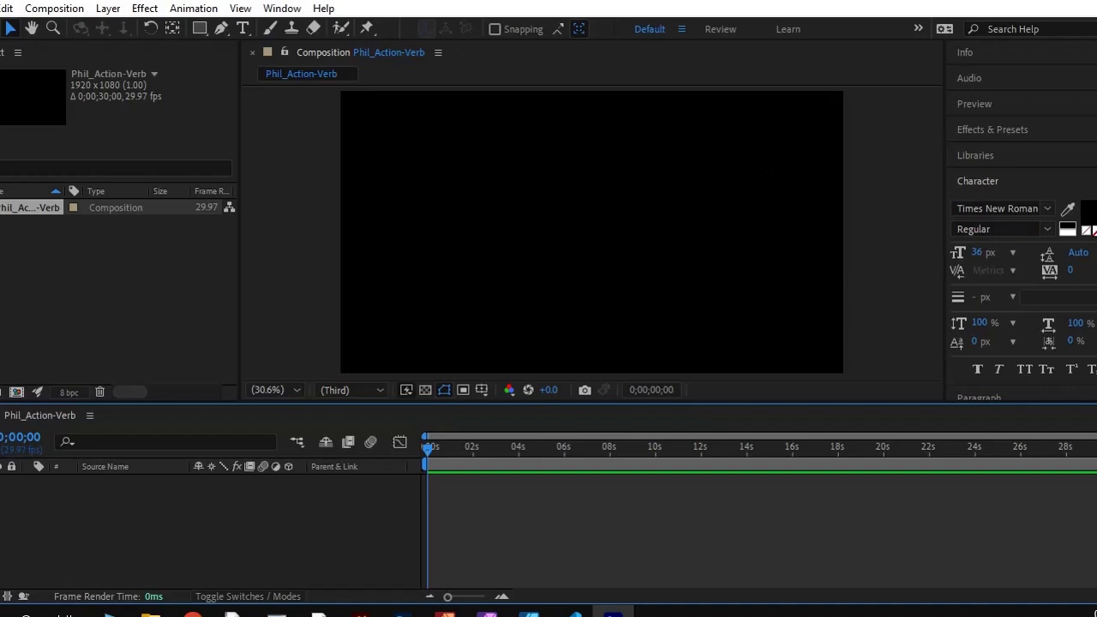
left_click(2, 8)
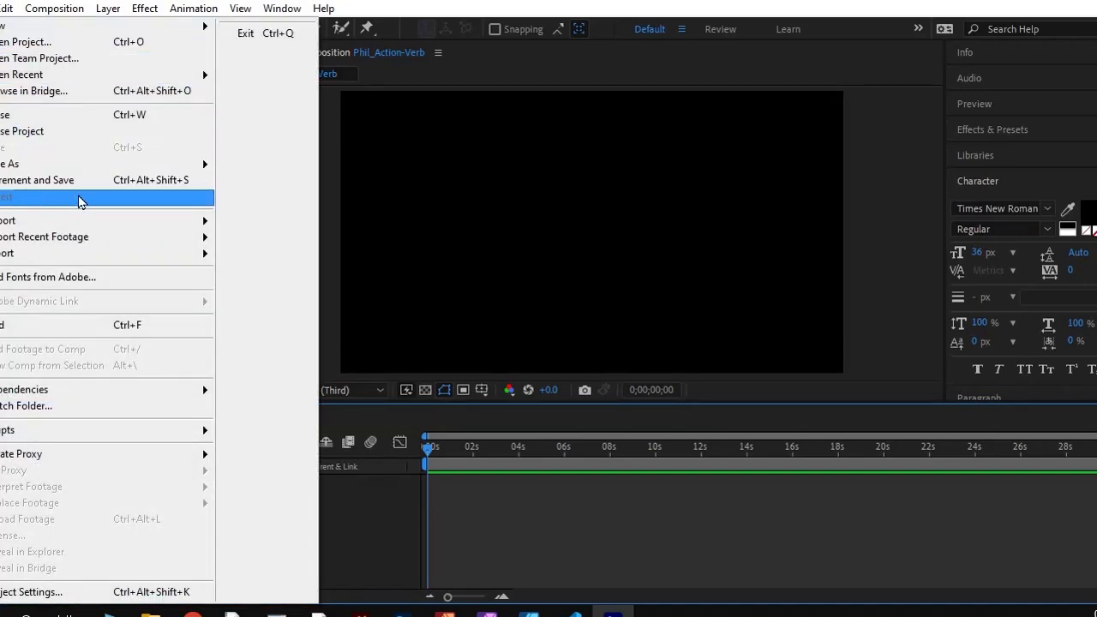
left_click(477, 77)
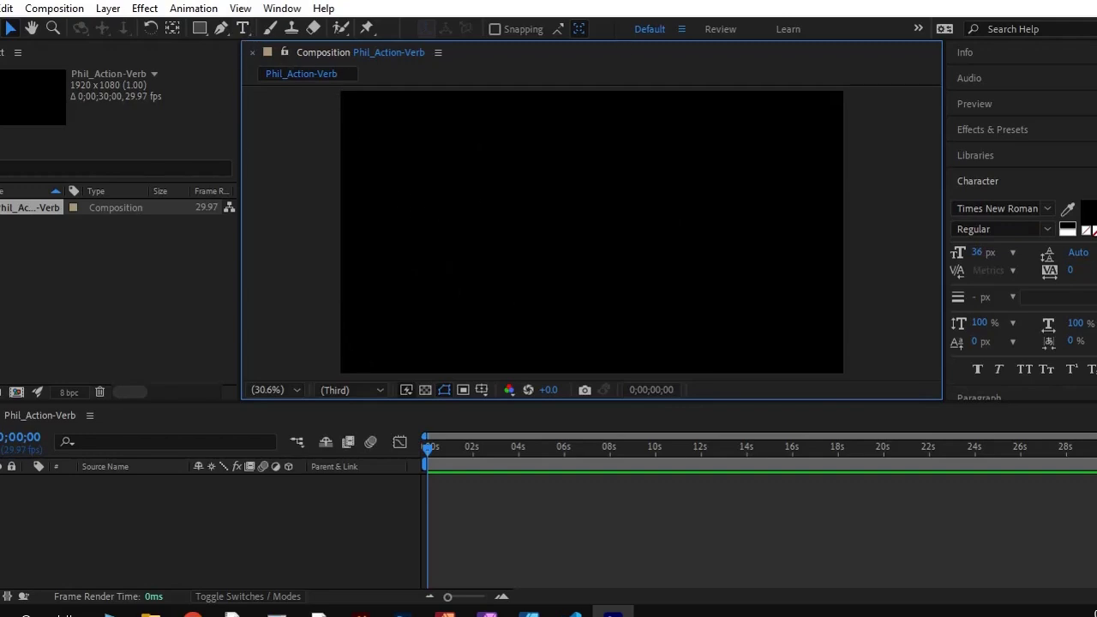
Set the text fill color to white (FFFFFF)
left_click(1032, 207)
left_click(1086, 211)
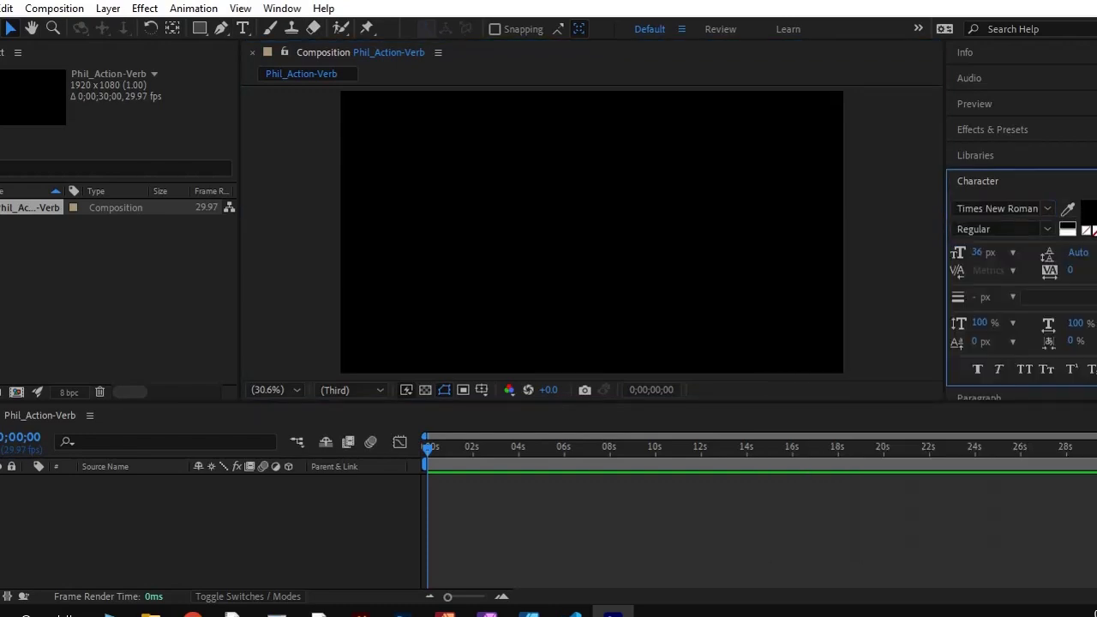
left_click_drag(442, 328, 251, 129)
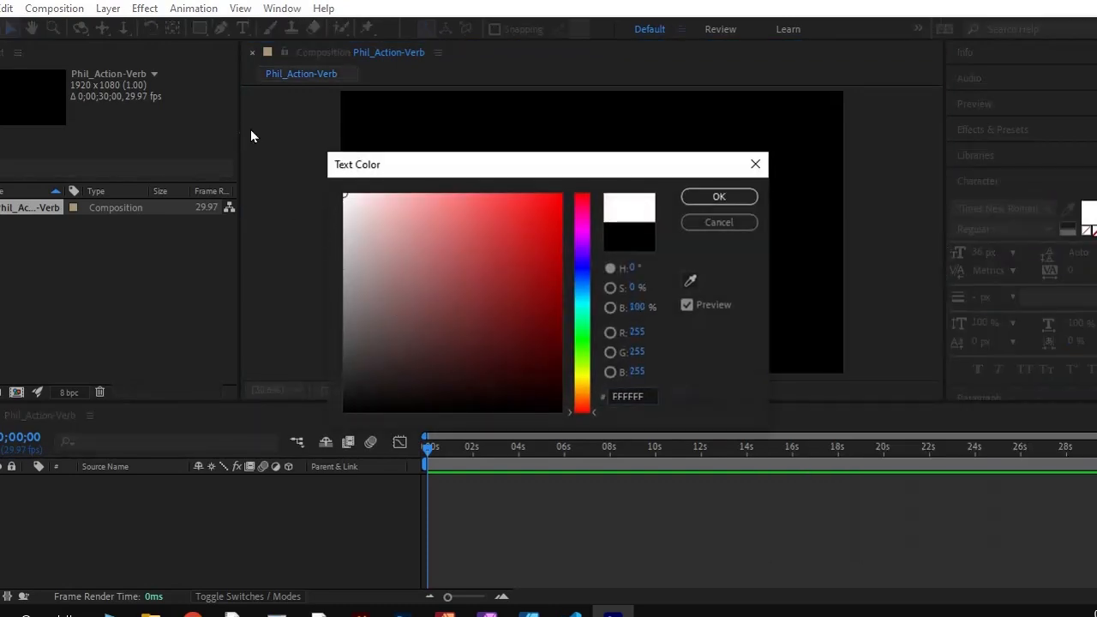
left_click(720, 197)
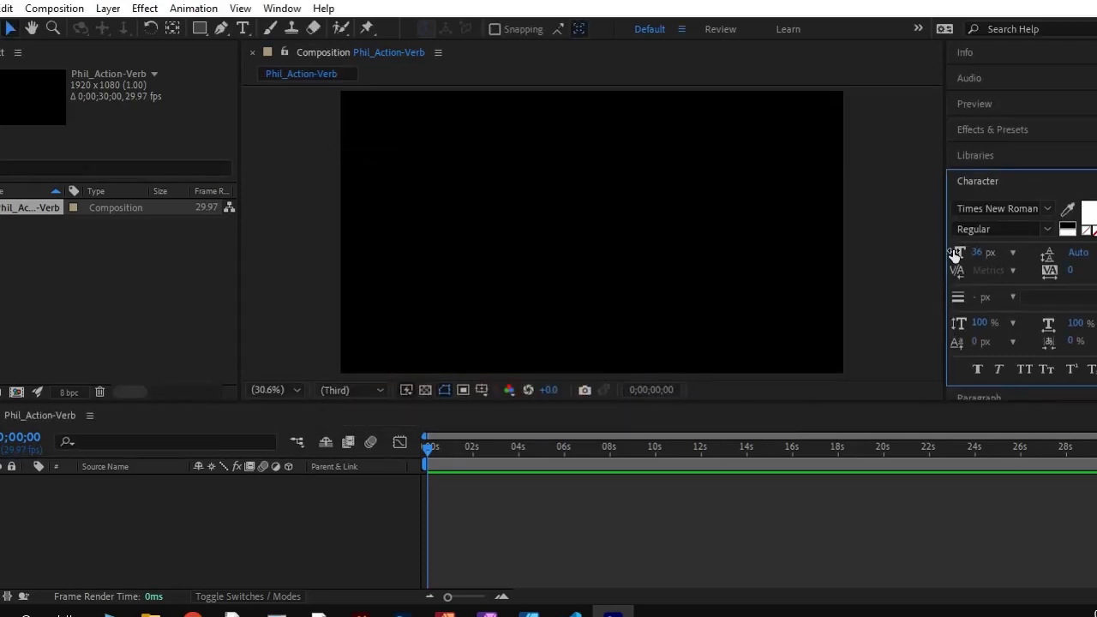
Add the horizontal text "Lachymate" near the middle of the composition with the Horizontal Type tool
left_click(241, 29)
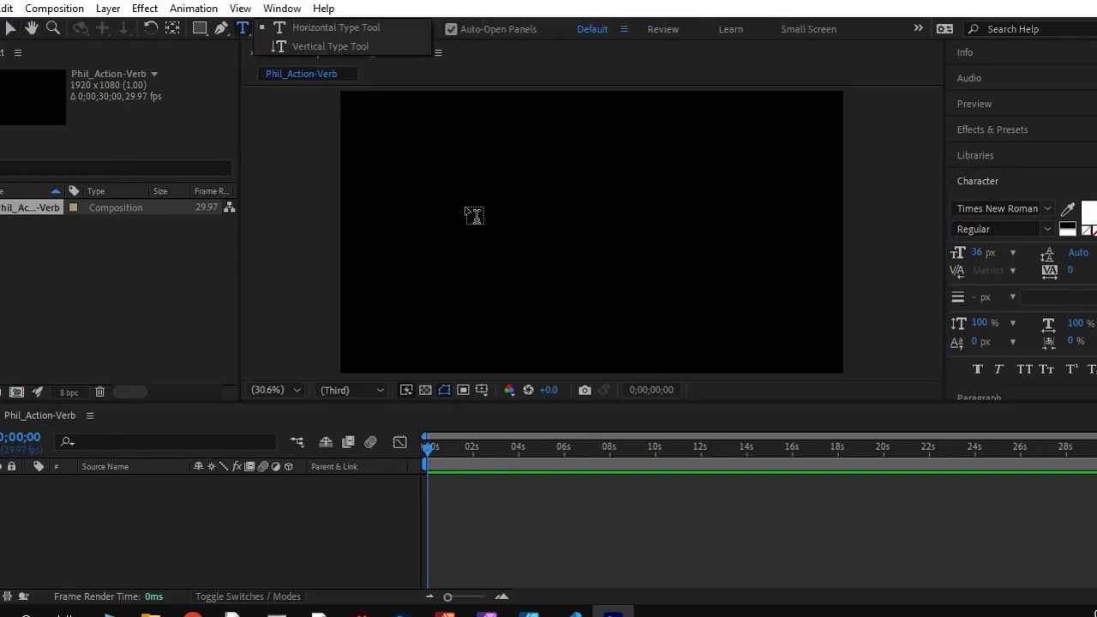
left_click(321, 28)
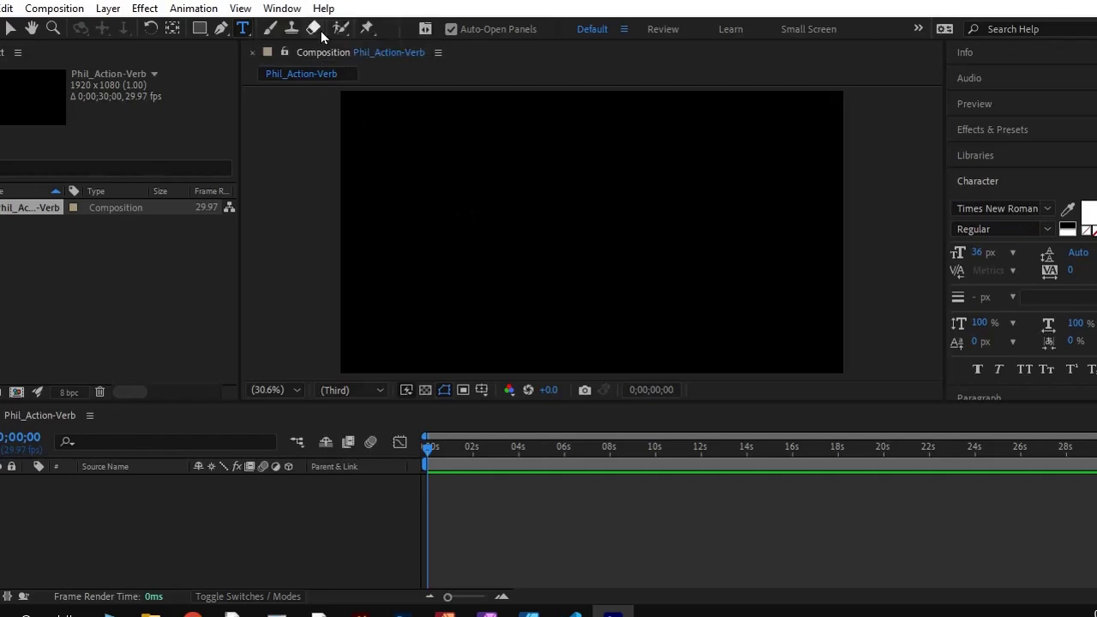
left_click(493, 225)
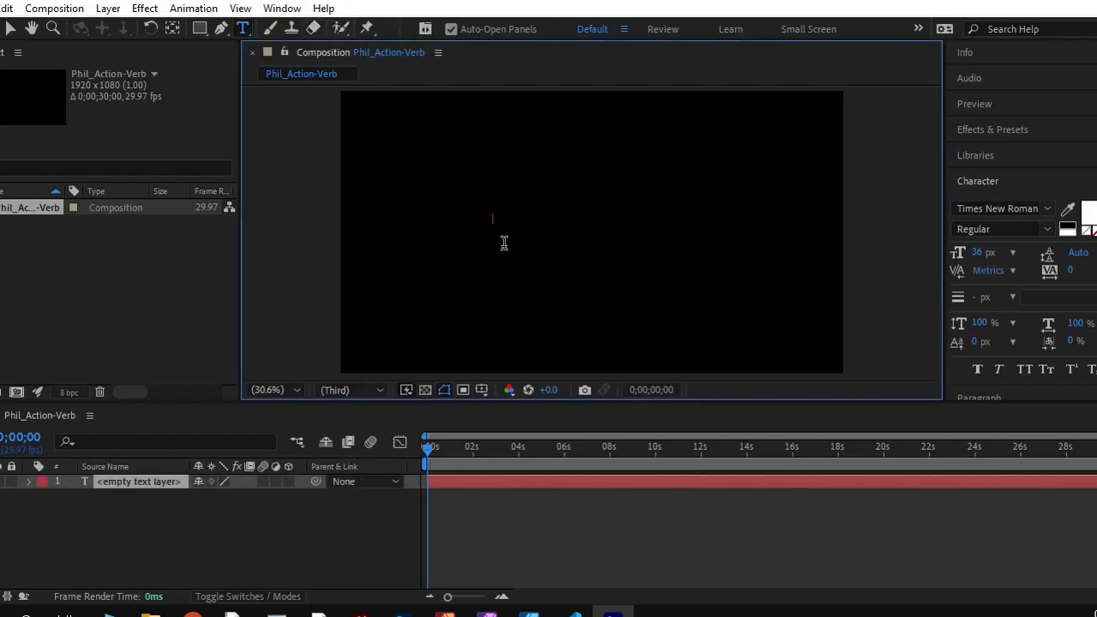
type("Lachymate")
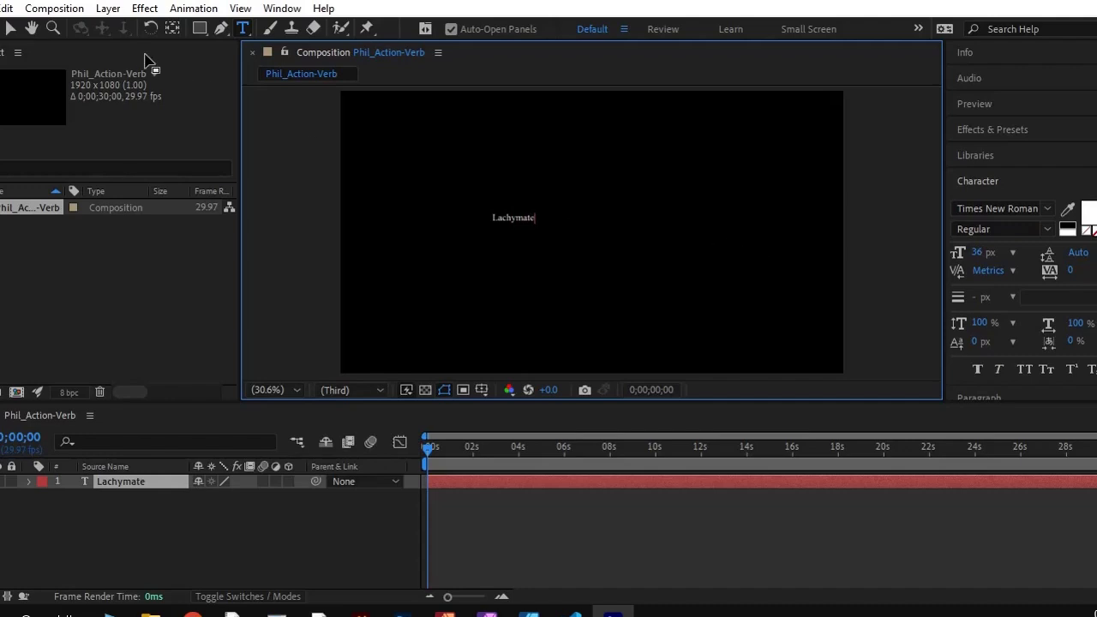
Scale the Lachymate text up to just over a third of the frame width, and undo the trial move of it
left_click(7, 29)
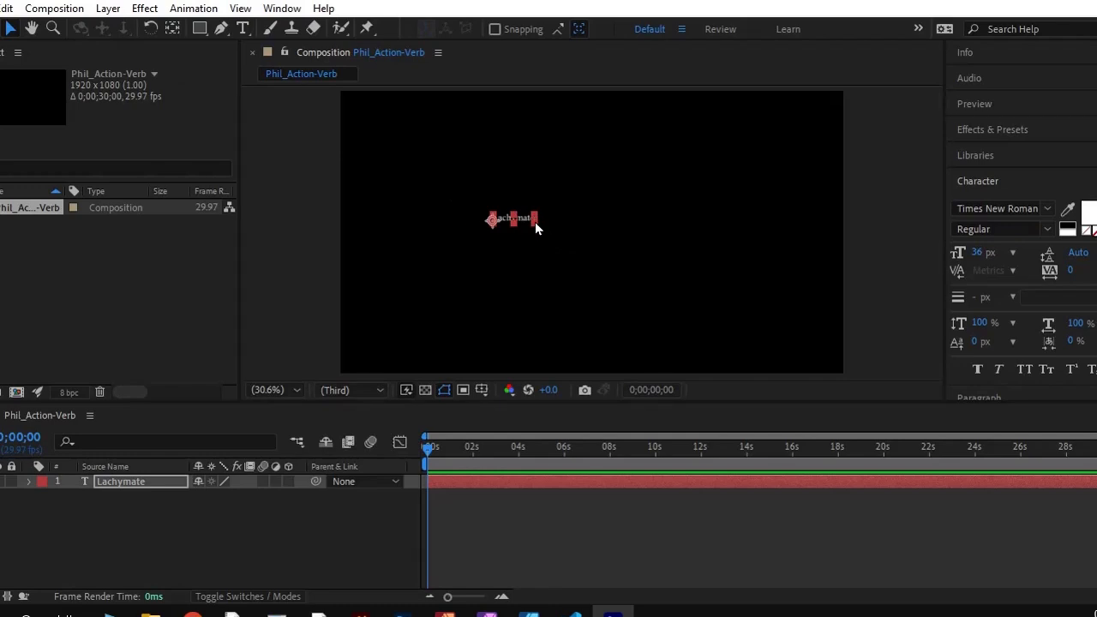
left_click_drag(533, 216, 677, 203)
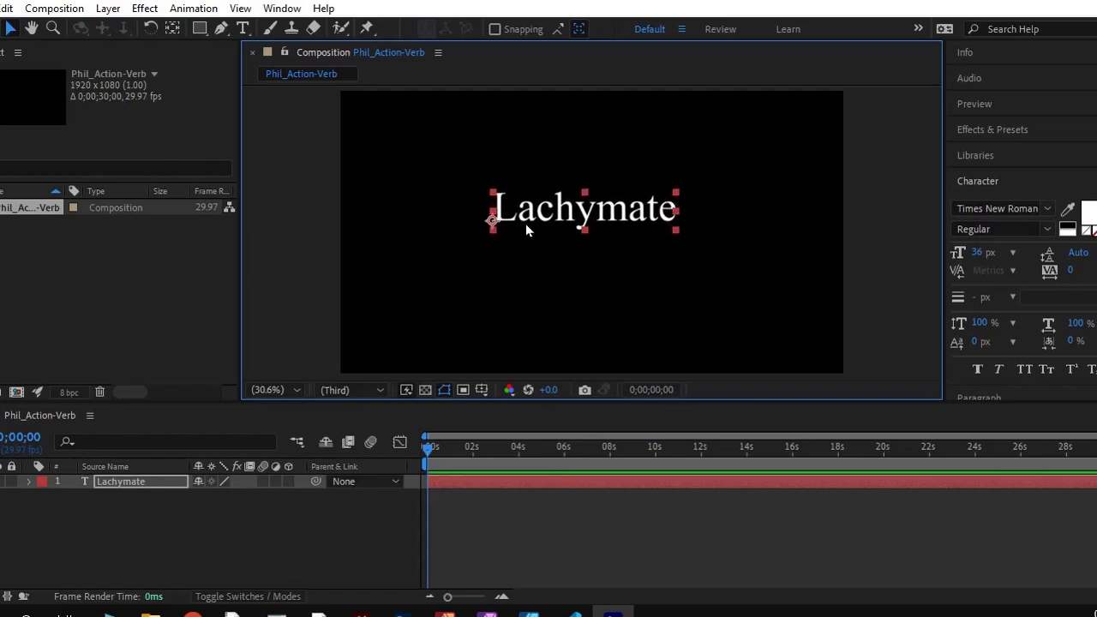
left_click_drag(580, 215, 532, 239)
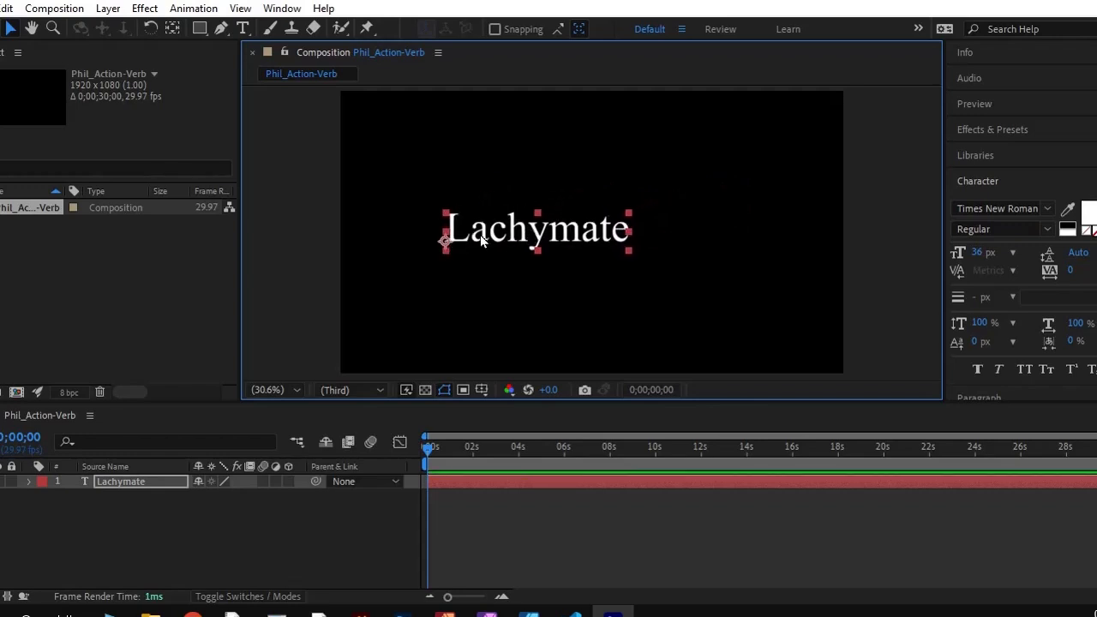
key("ctrl+z")
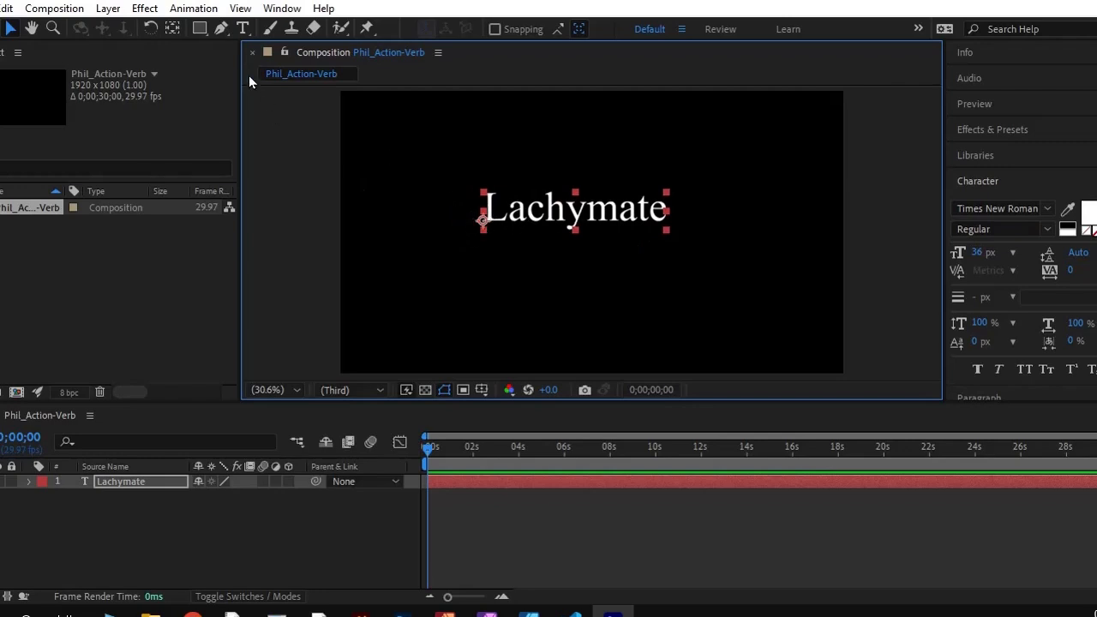
Move the Lachymate text slightly left and down, and scale it to just under a third of the frame width
left_click_drag(589, 213, 559, 226)
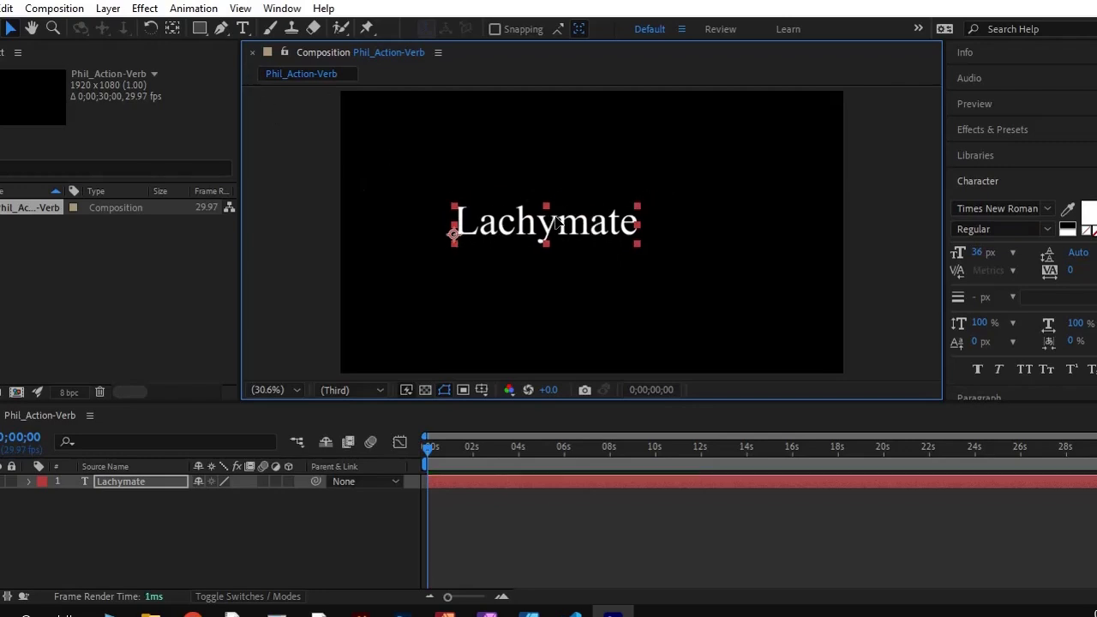
left_click(455, 245)
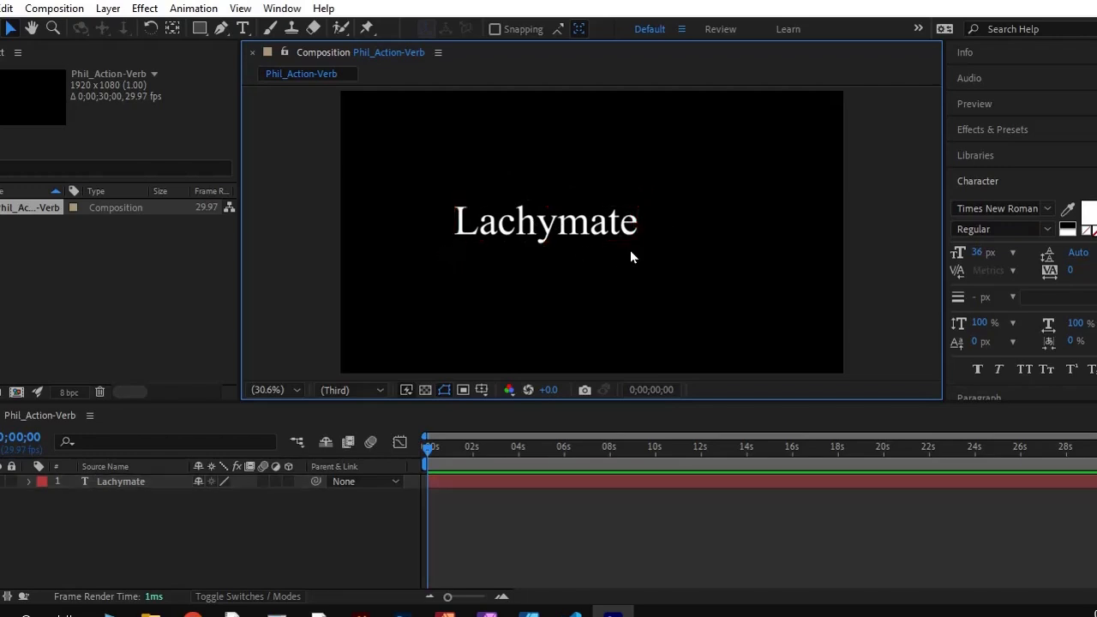
left_click(610, 233)
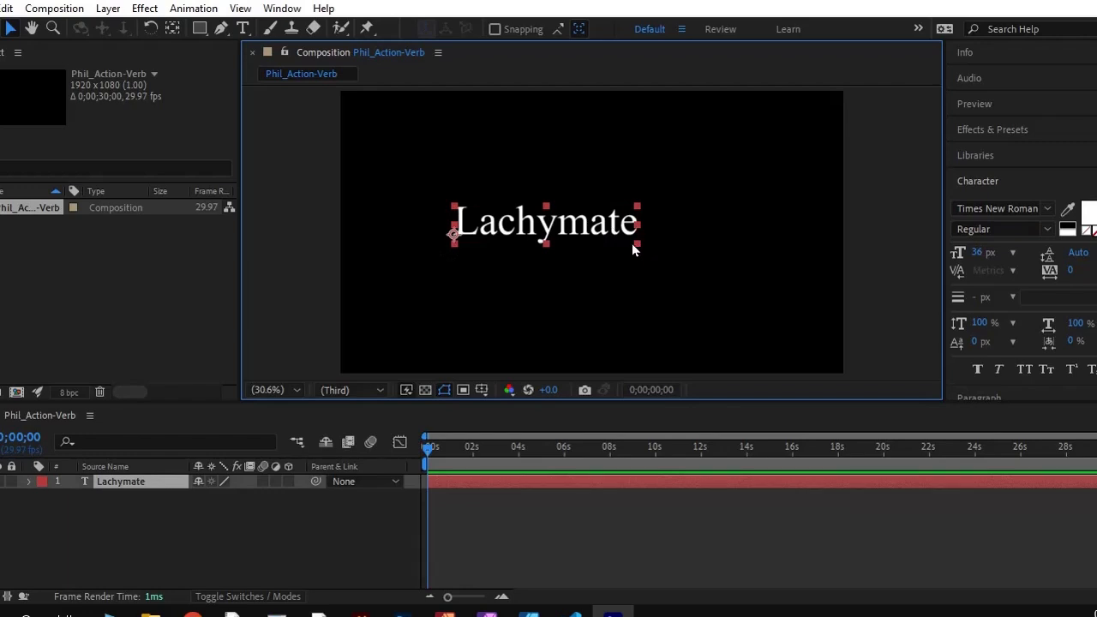
left_click(599, 247)
left_click(635, 234)
left_click_drag(637, 244, 612, 243)
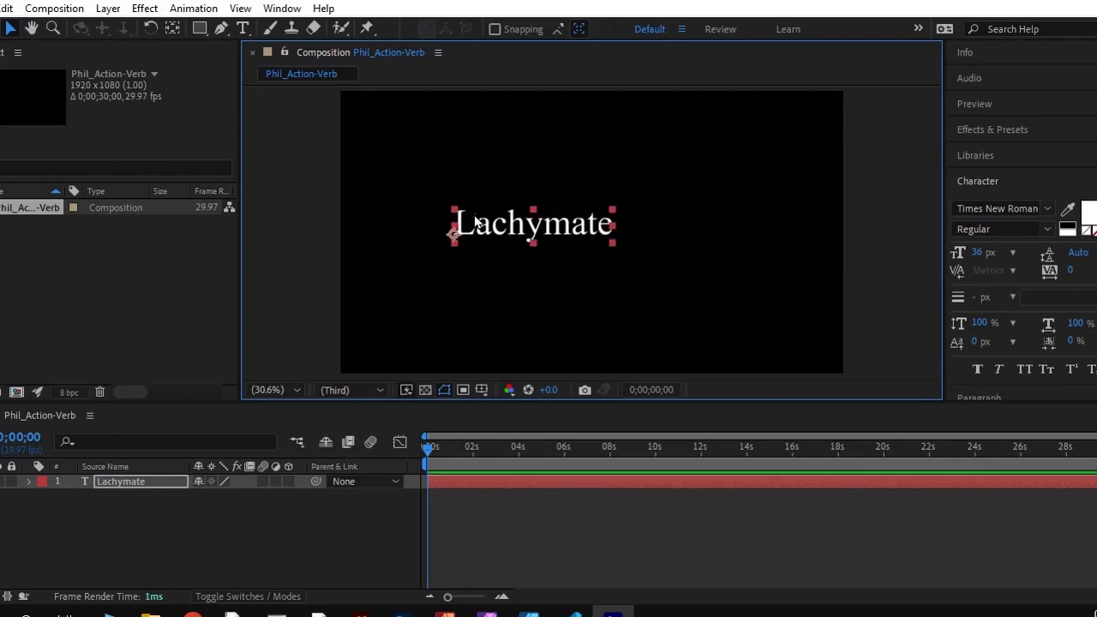
Center the Lachymate layer's anchor point in its layer content
left_click(102, 9)
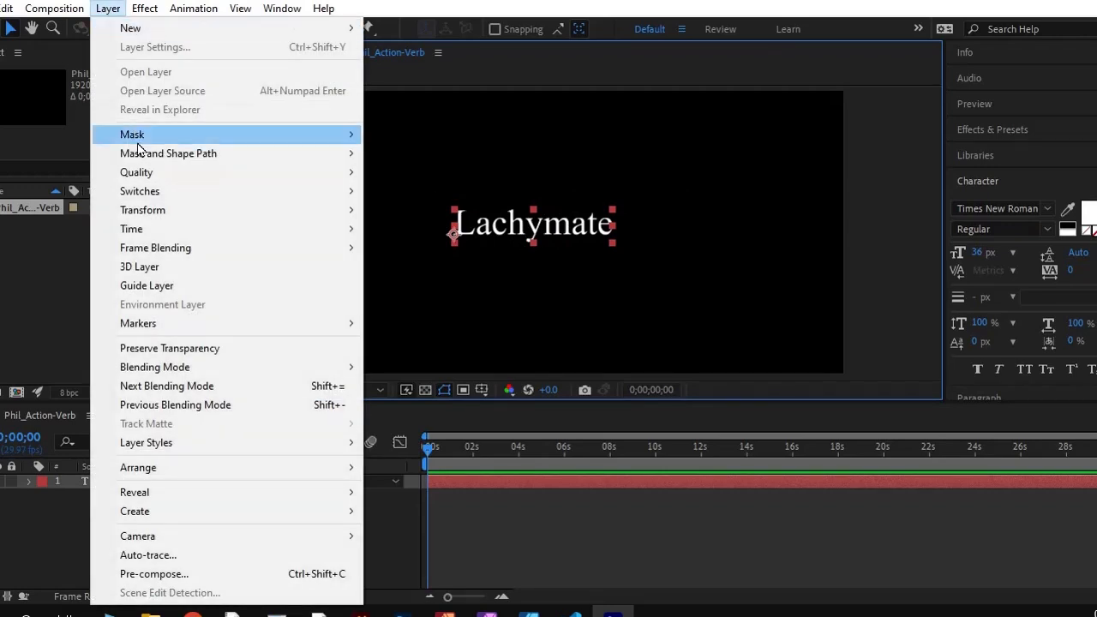
mouse_move(174, 215)
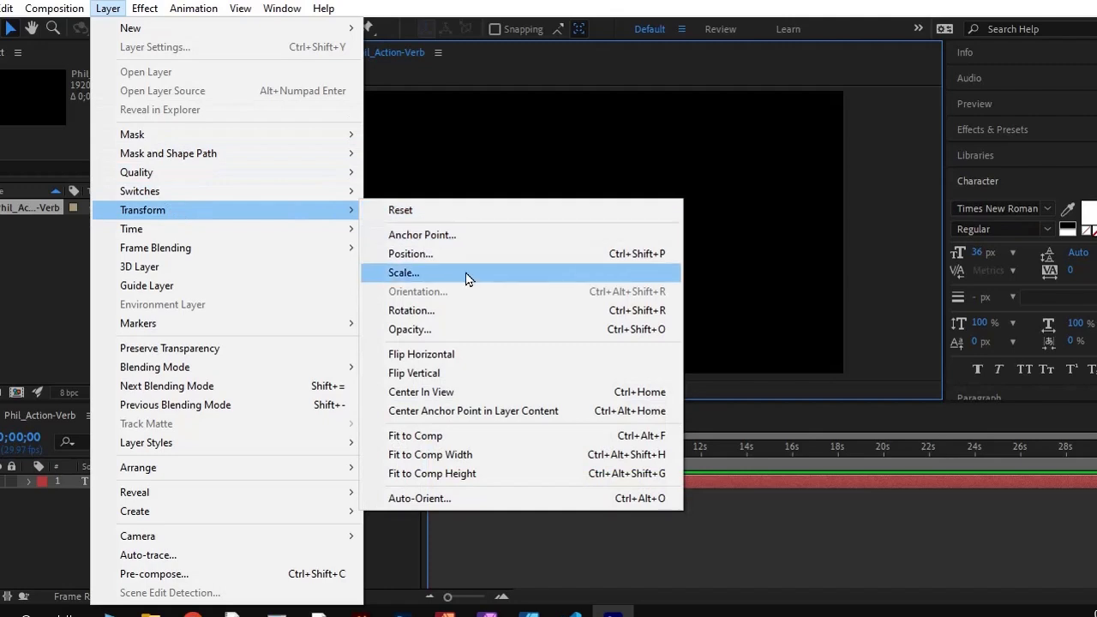
left_click(455, 413)
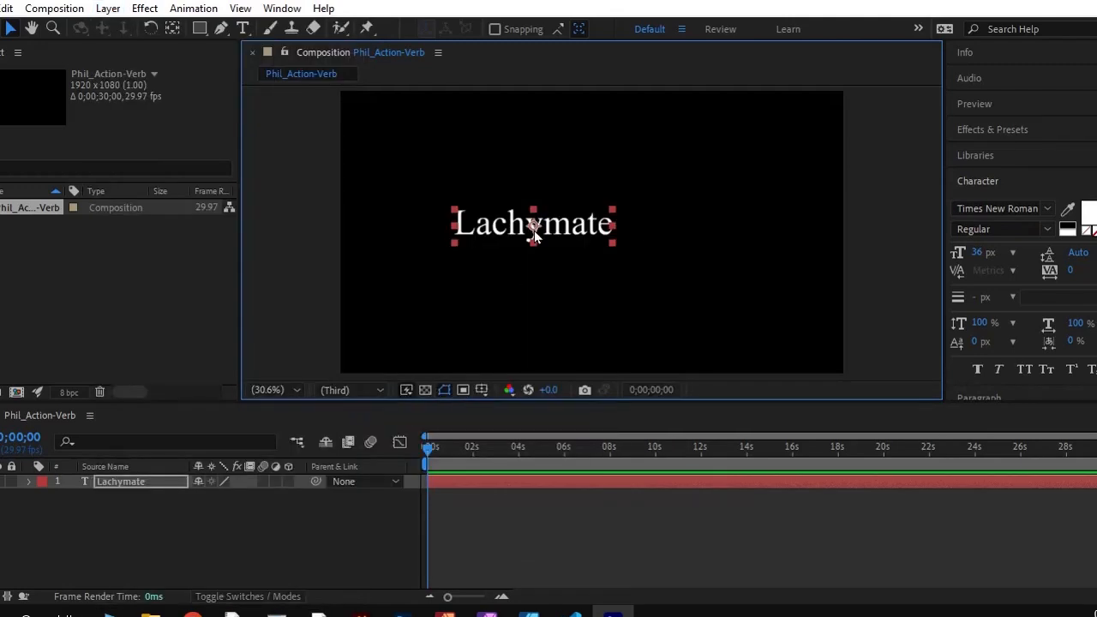
Reposition the Lachymate text left of the frame's center and scale it about its anchor point to just over a fifth of the frame width
mouse_move(533, 233)
left_mouse_down()
mouse_move(544, 213)
mouse_move(536, 223)
left_mouse_up()
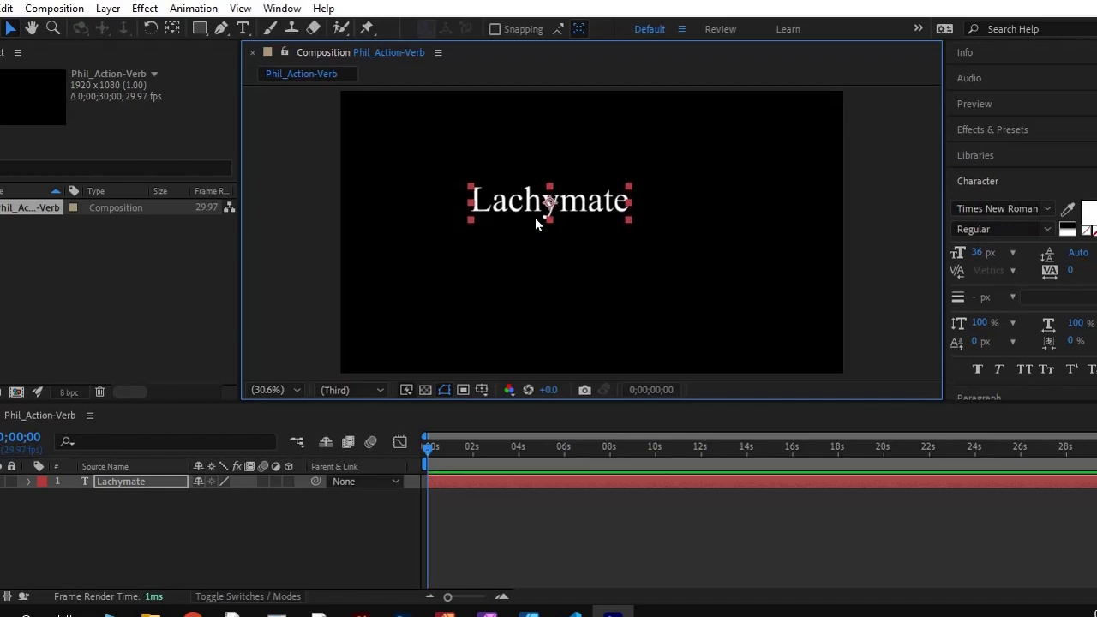
left_click_drag(469, 222, 493, 228)
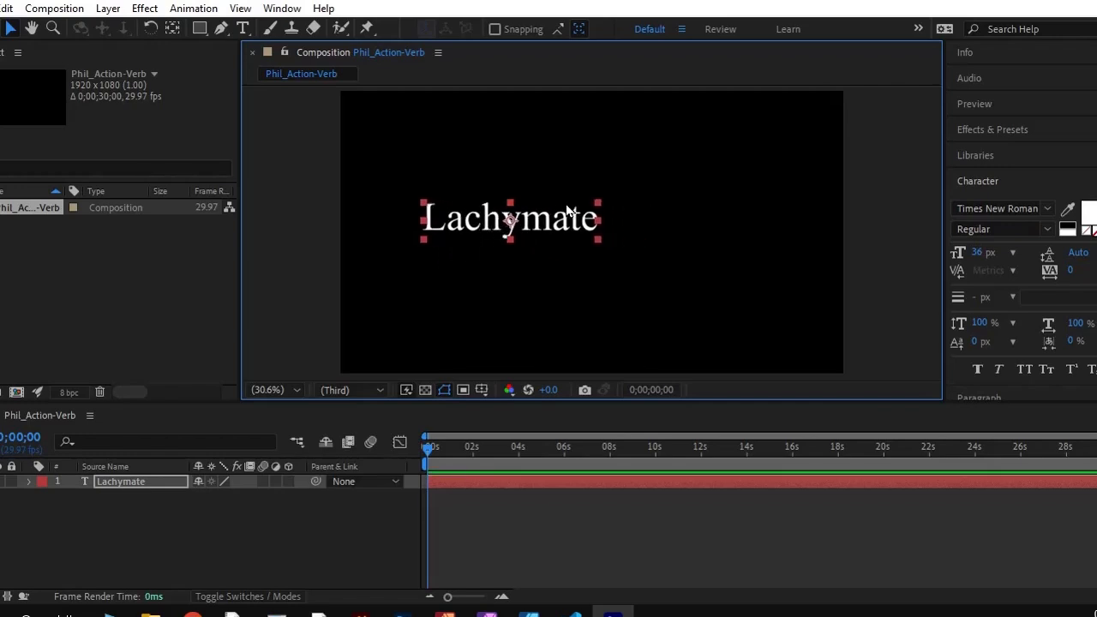
left_click(603, 207)
left_click(442, 234)
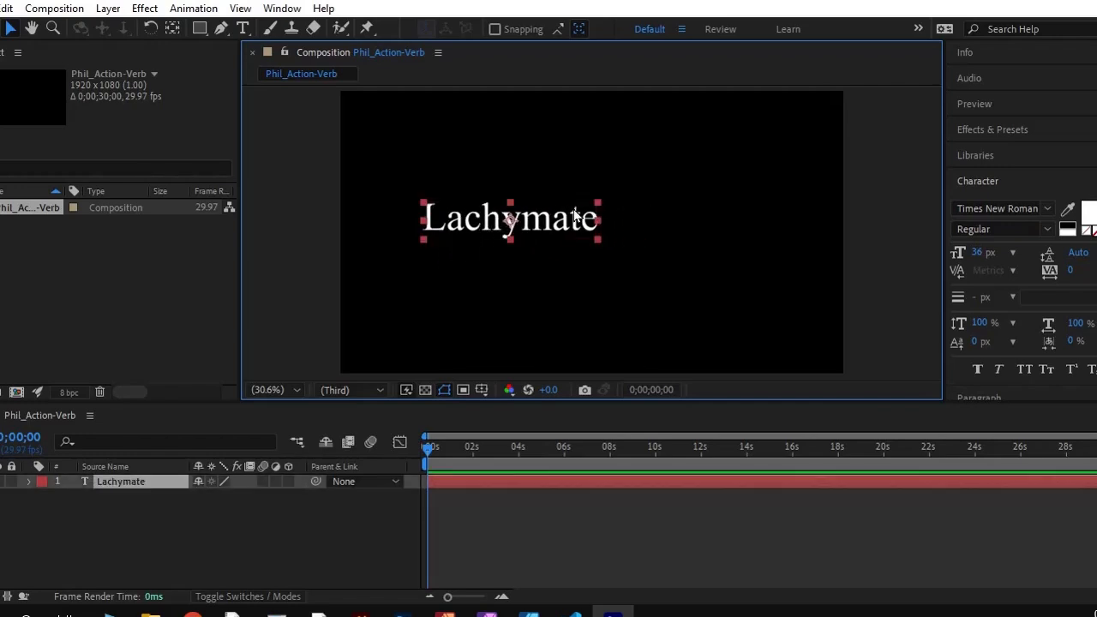
left_click_drag(422, 241, 454, 232)
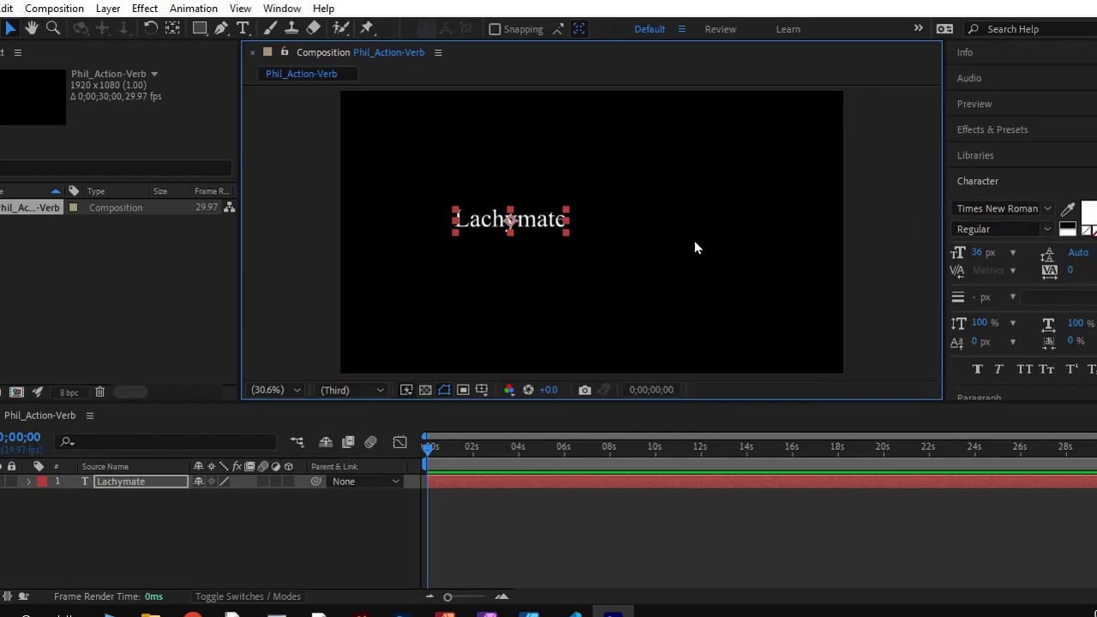
Set the font of the whole Lachymate text to Vivaldi
double_click(531, 221)
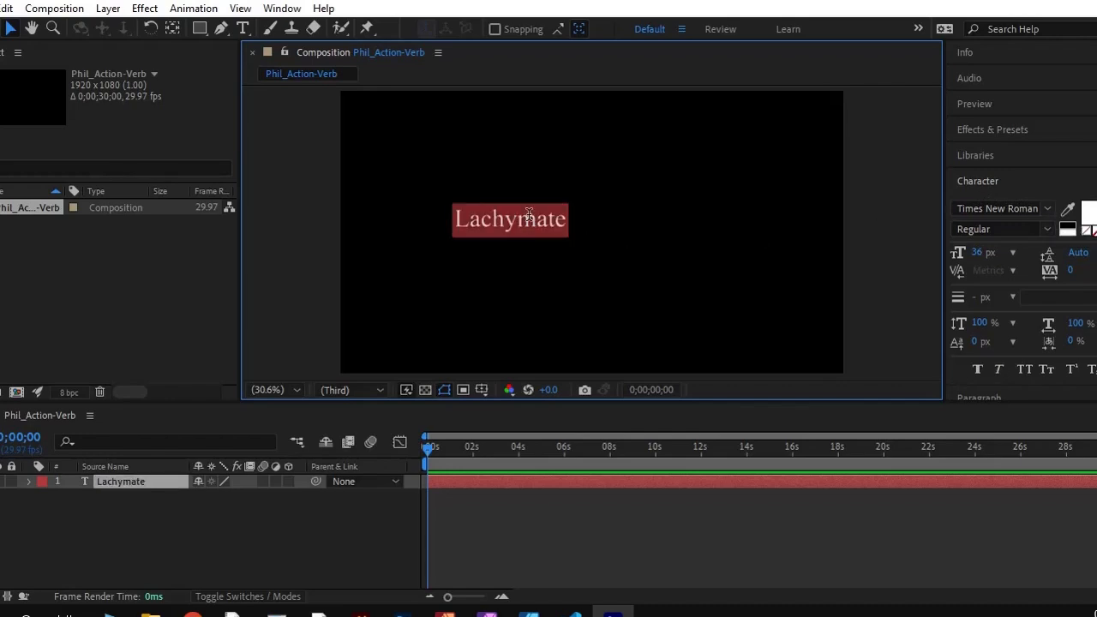
left_click(1047, 212)
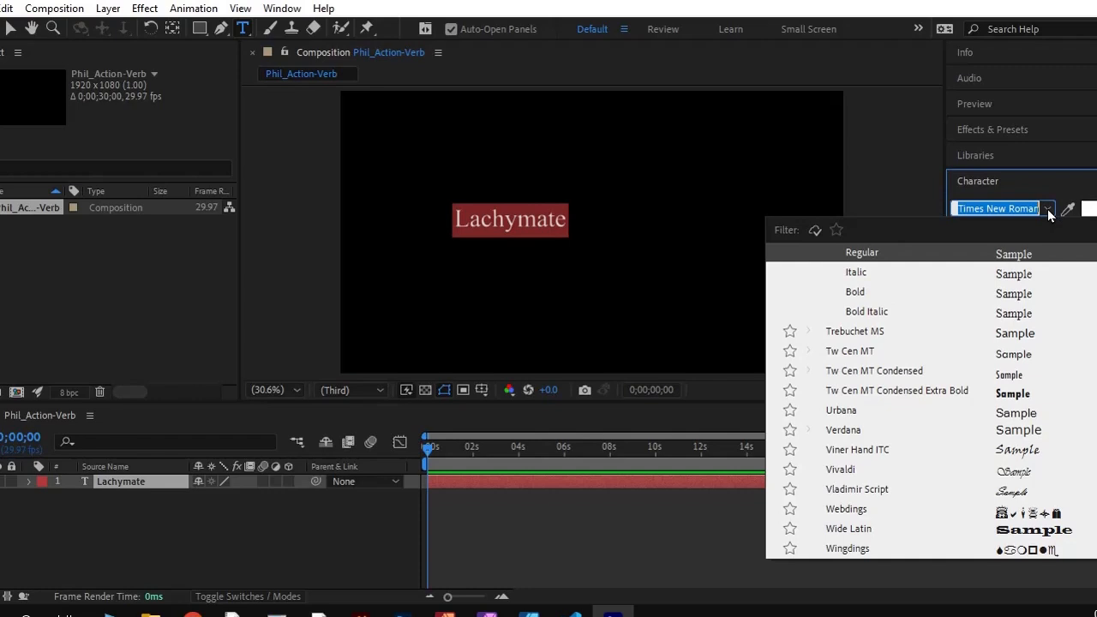
left_click(1003, 473)
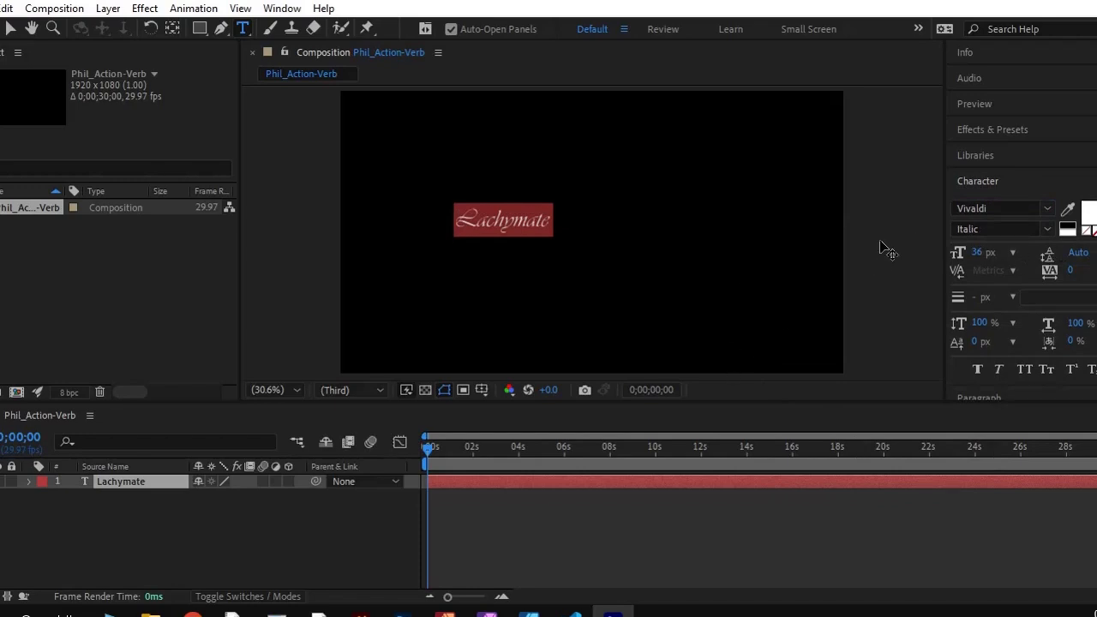
Filter the font list to Adobe Fonts and try Cheap Pine on the Lachymate text
left_click(1015, 210)
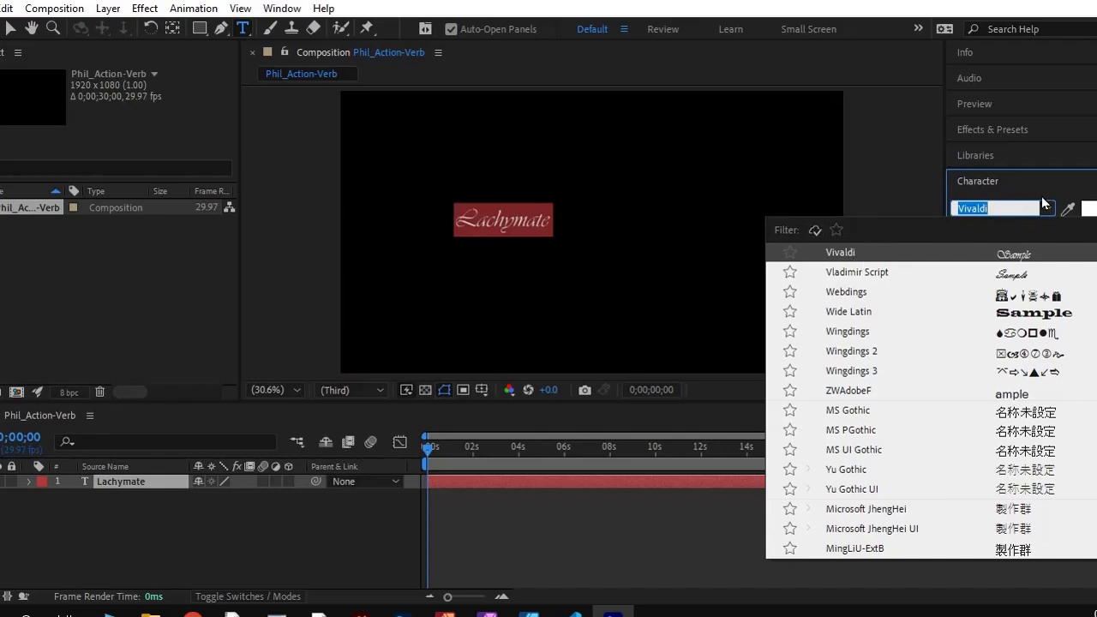
scroll(897, 349, "up", 9)
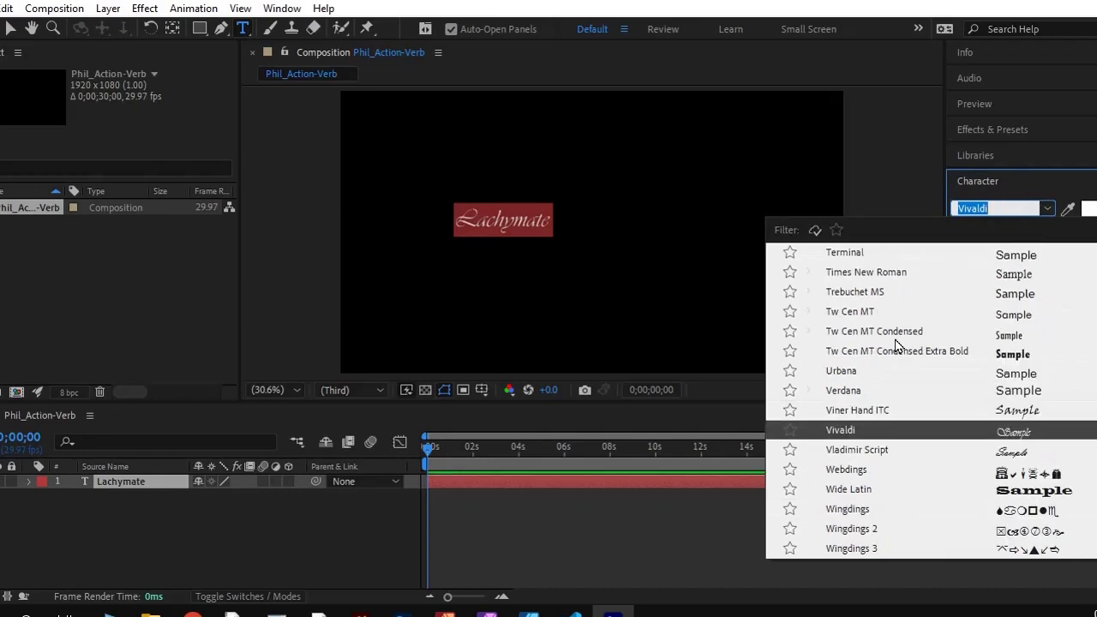
scroll(897, 349, "up", 15)
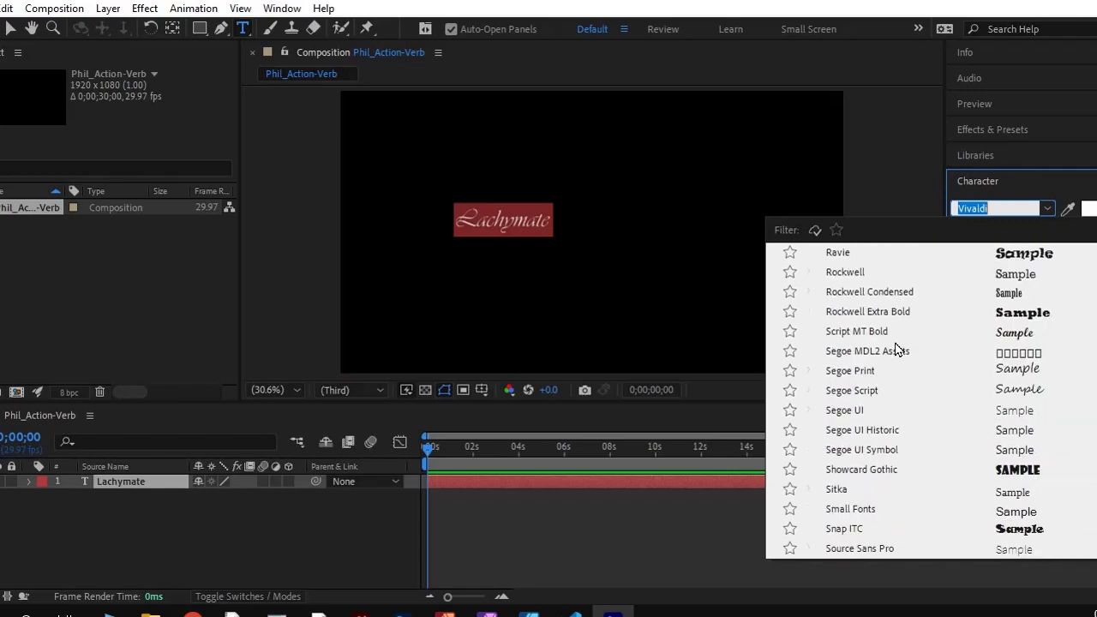
left_click(816, 233)
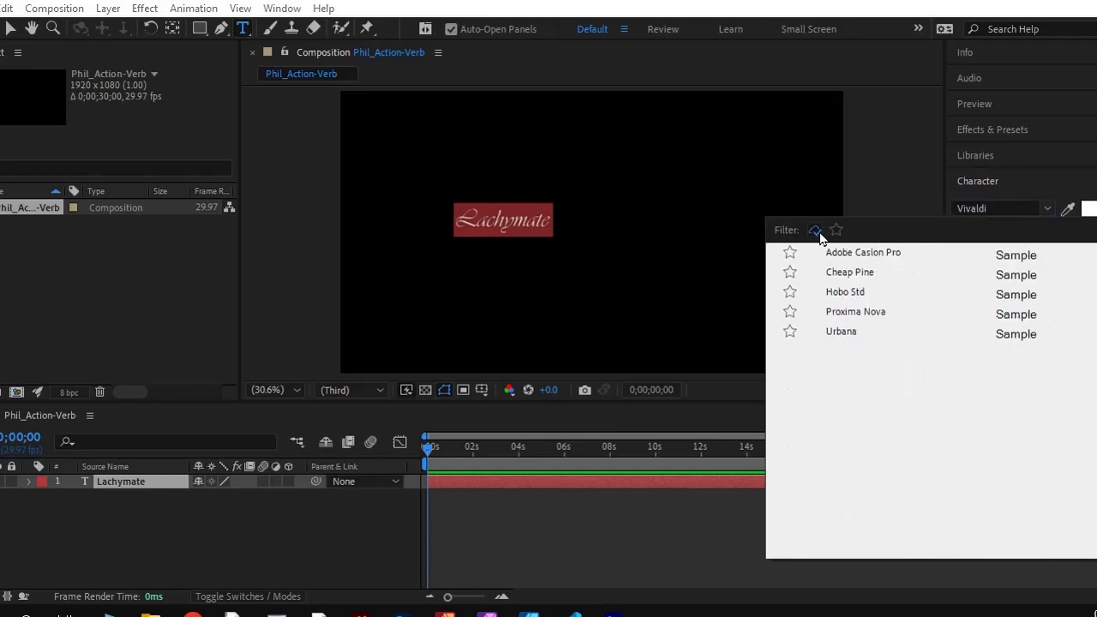
left_click(844, 272)
left_click(542, 228)
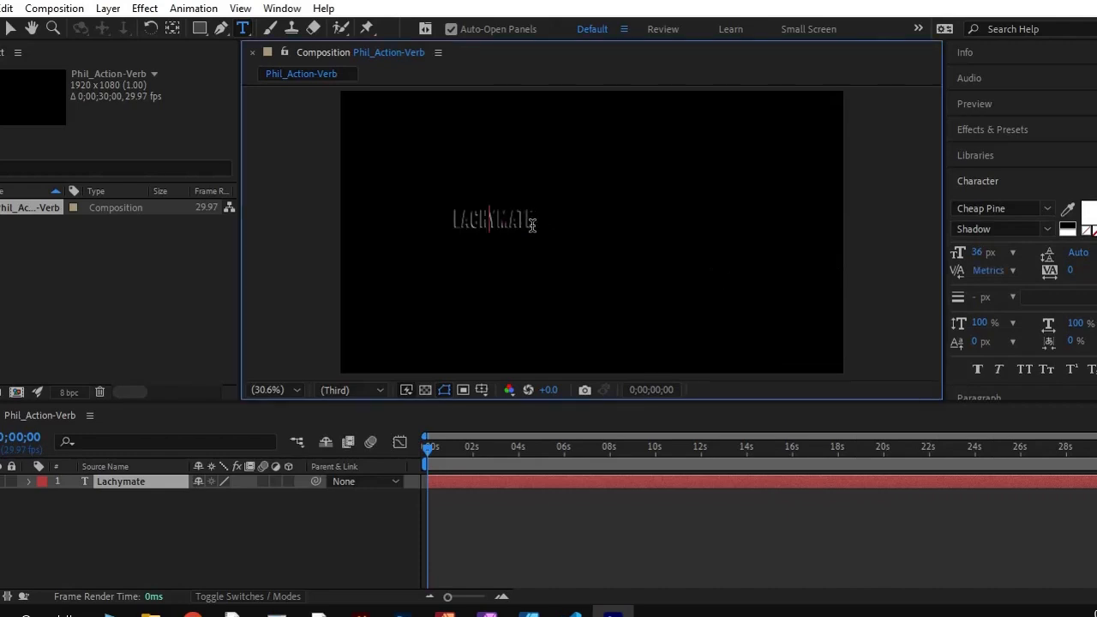
Select the whole Lachymate text and switch its font back to Vivaldi
double_click(493, 221)
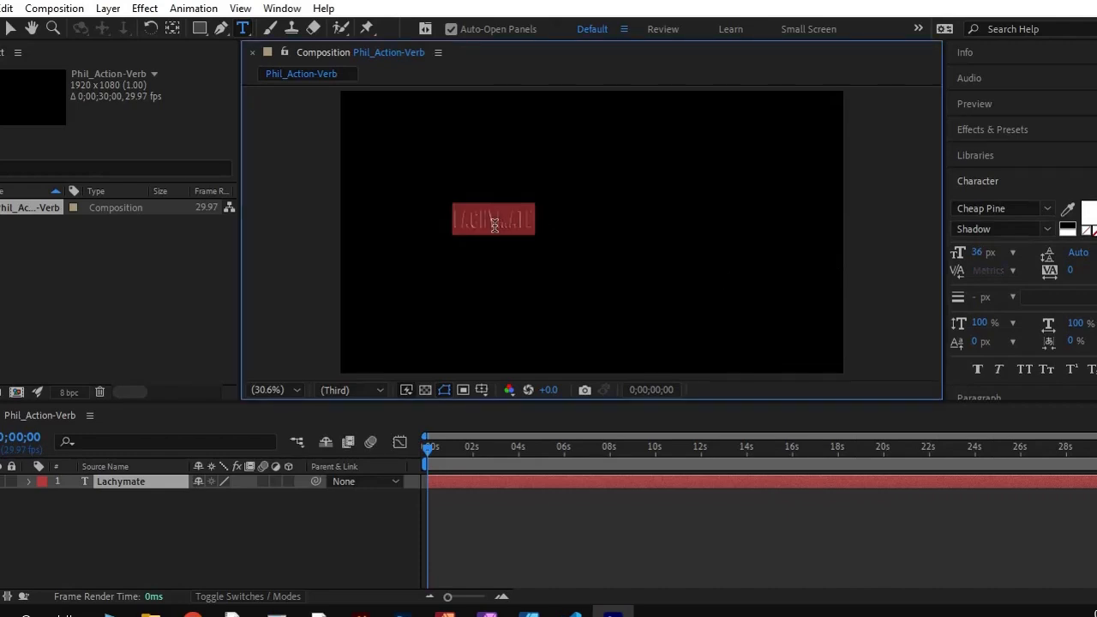
left_click(1046, 210)
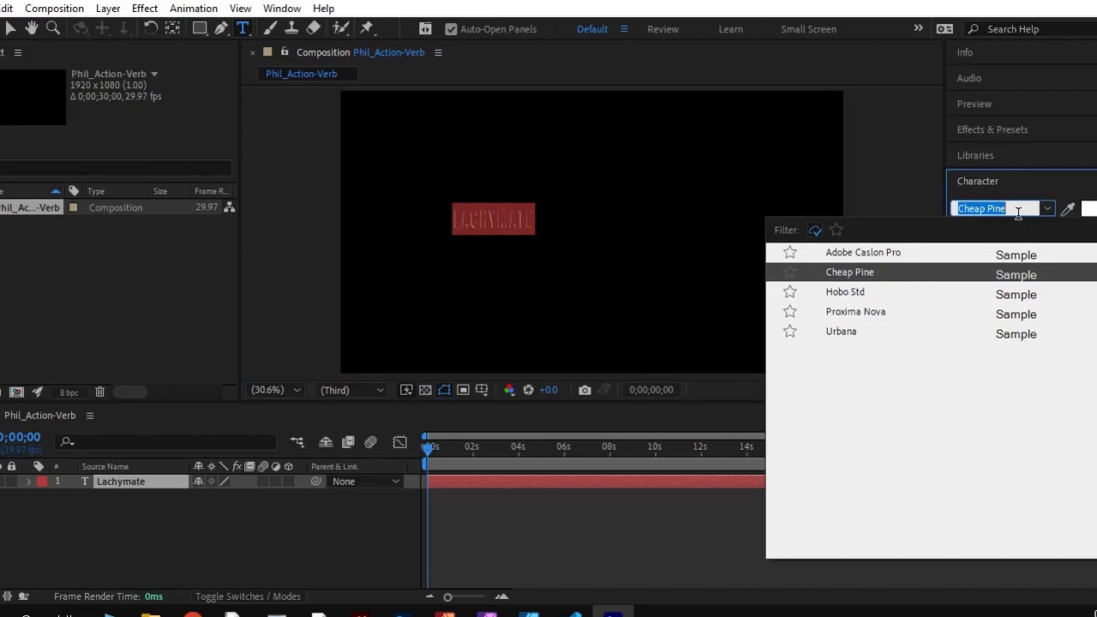
type("viva")
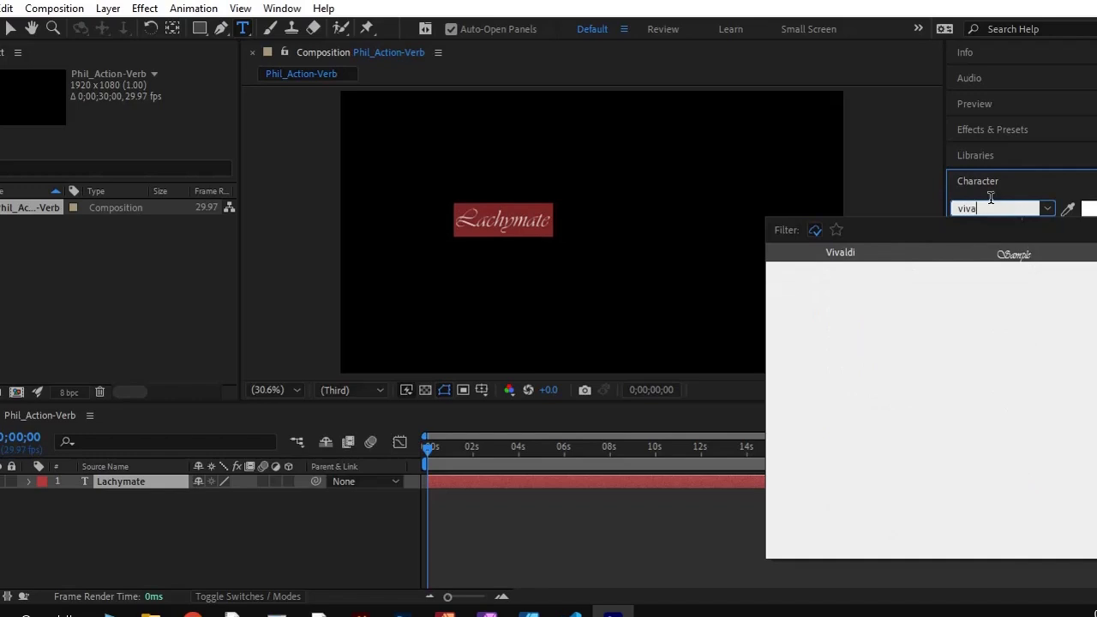
left_click(553, 202)
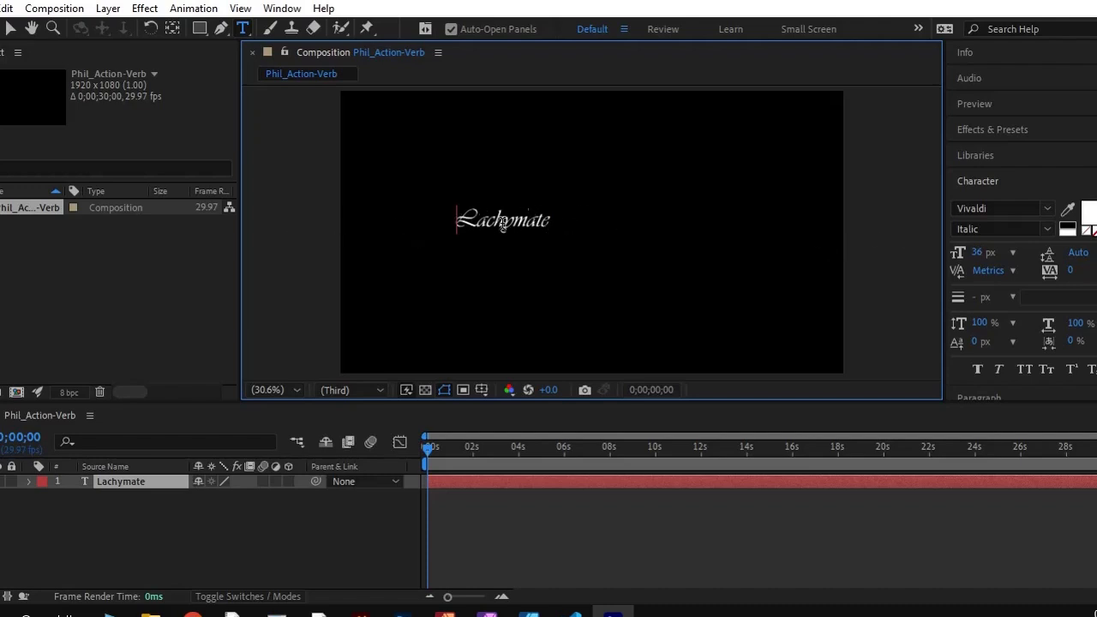
Enlarge the Lachymate text to a little over a quarter of the frame width and place it near the frame's vertical center
left_click(8, 29)
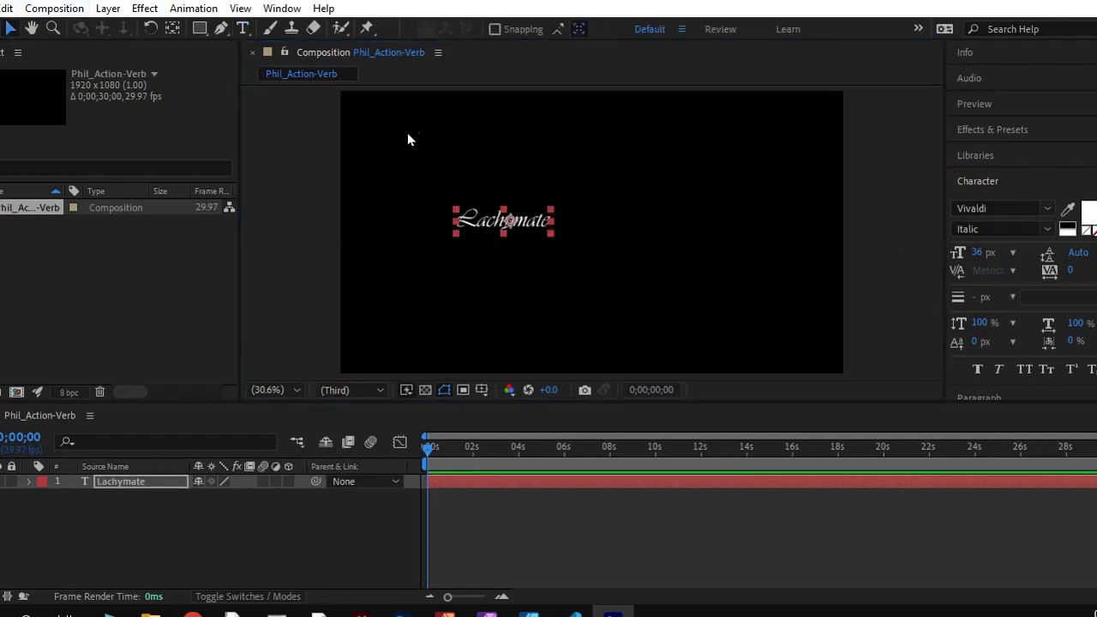
left_click_drag(484, 221, 504, 255)
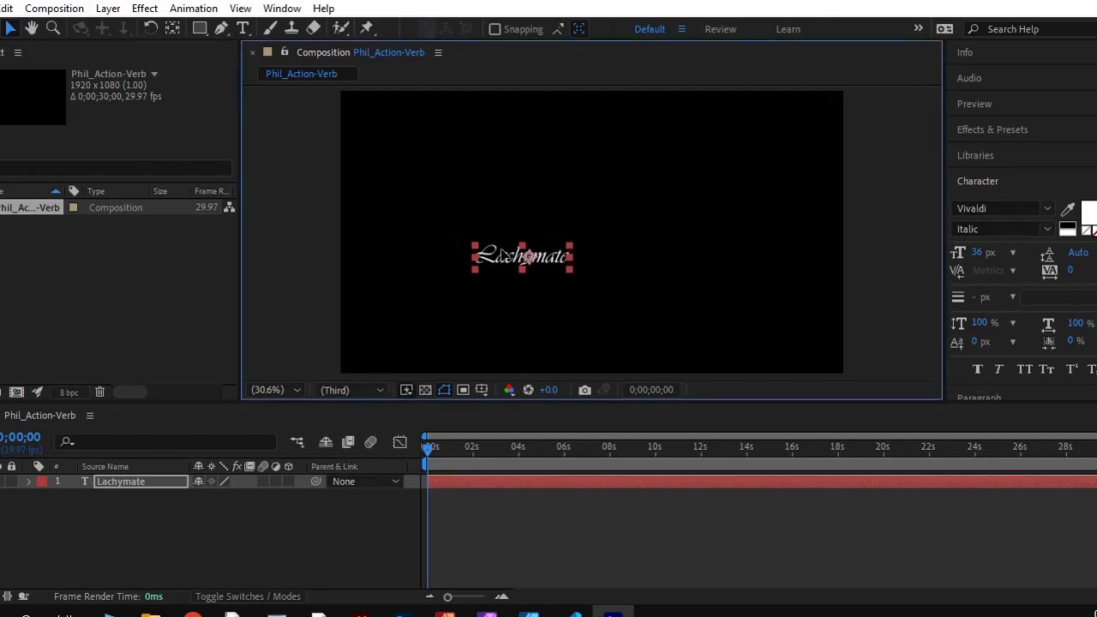
left_click(572, 249)
left_click(567, 254)
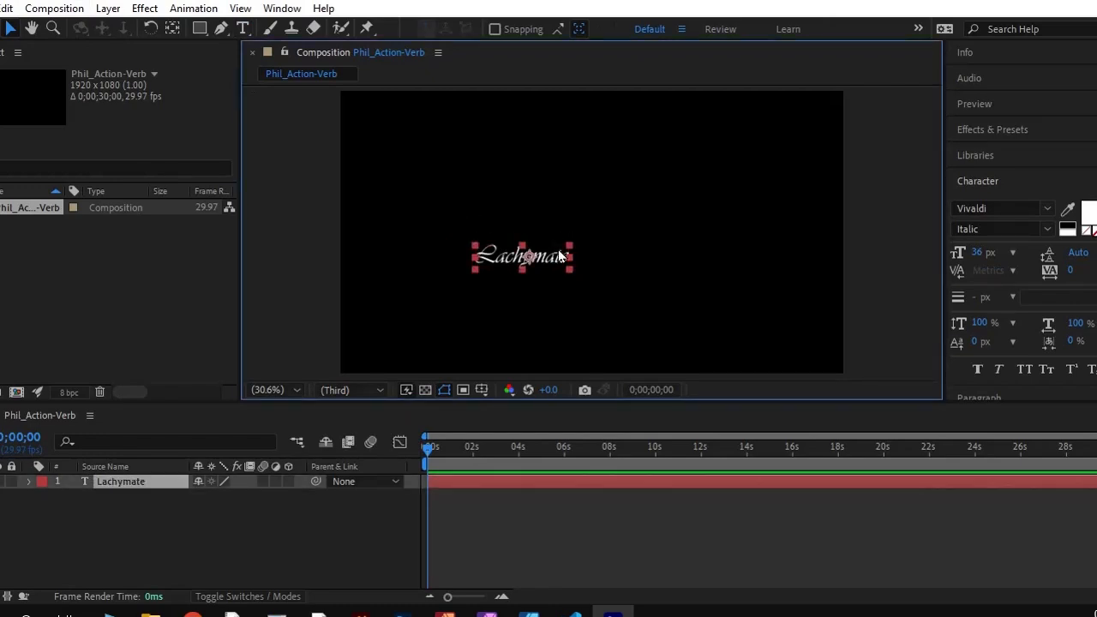
left_click(575, 248)
left_click(566, 254)
mouse_move(570, 248)
left_mouse_down()
mouse_move(594, 232)
mouse_move(584, 238)
left_mouse_up()
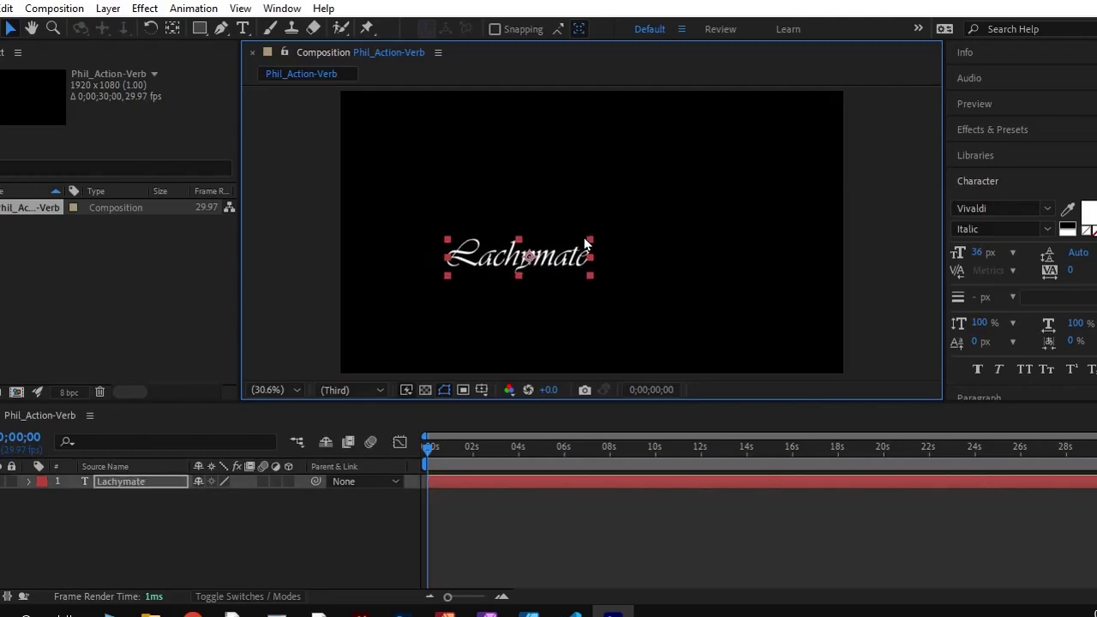
left_click(616, 249)
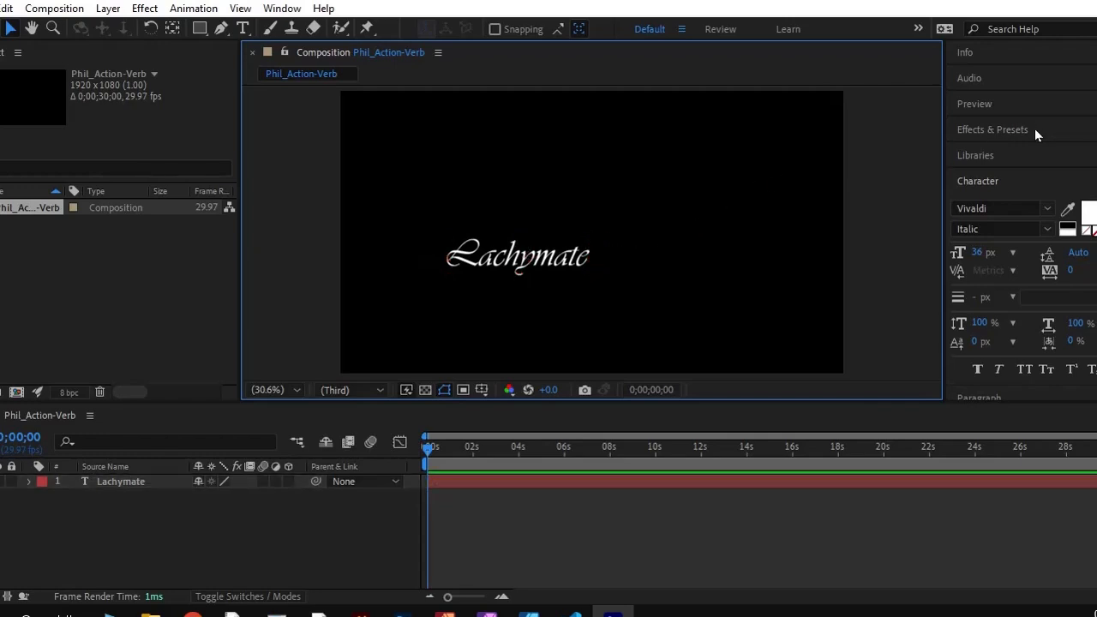
left_click_drag(563, 262, 563, 237)
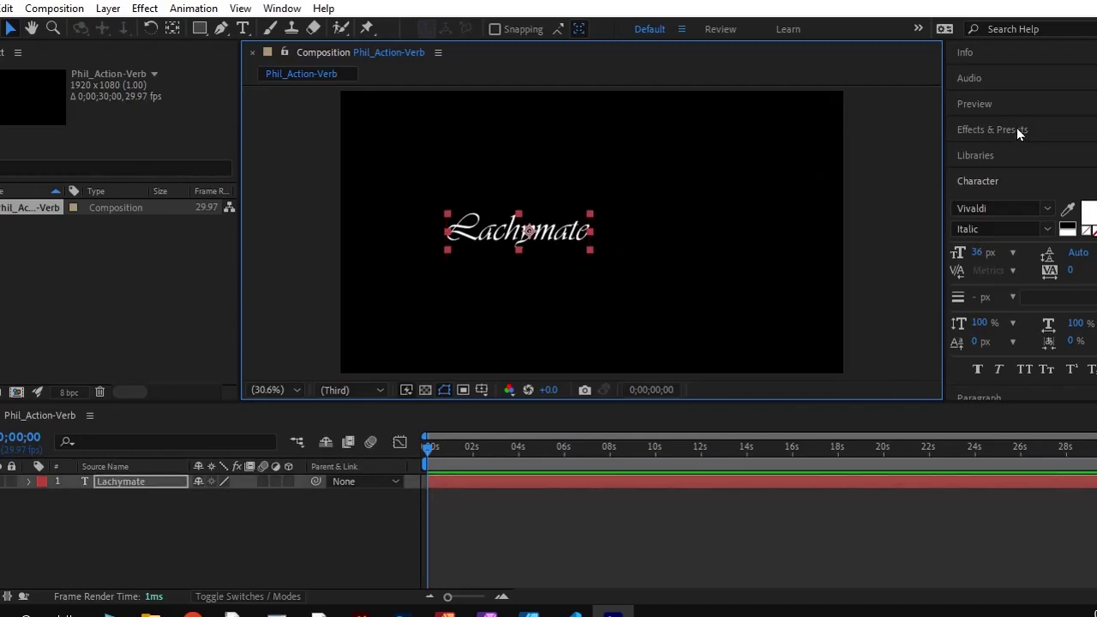
Look through the effects and presets categories and open the Text folder of the Animation Presets
left_click(980, 129)
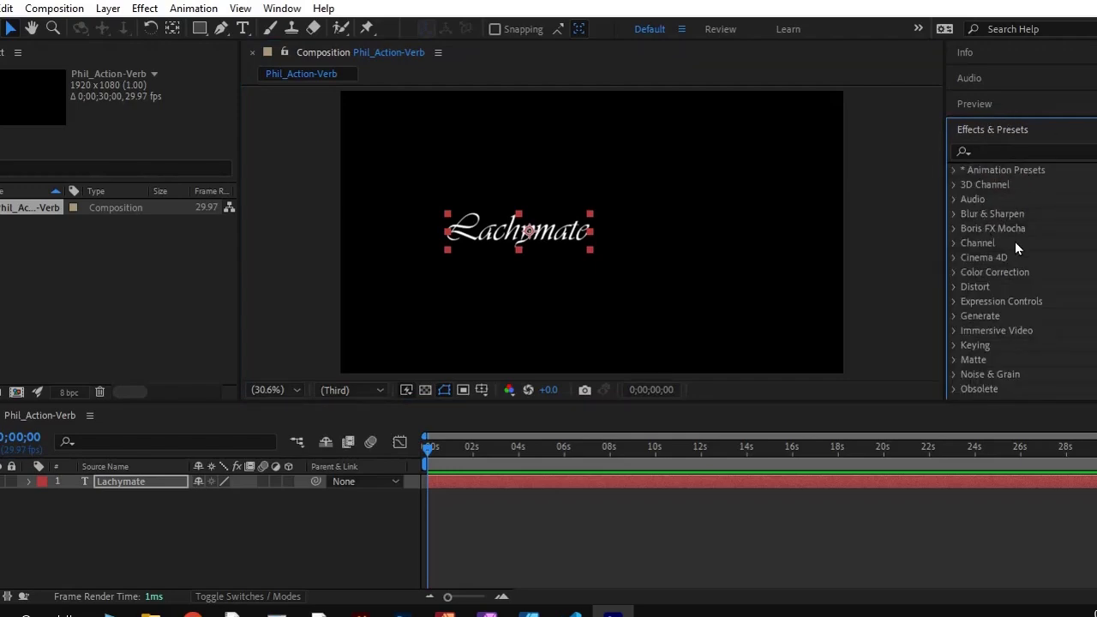
scroll(967, 233, "down", 1)
scroll(972, 233, "up", 1)
scroll(972, 232, "down", 1)
scroll(972, 233, "down", 2)
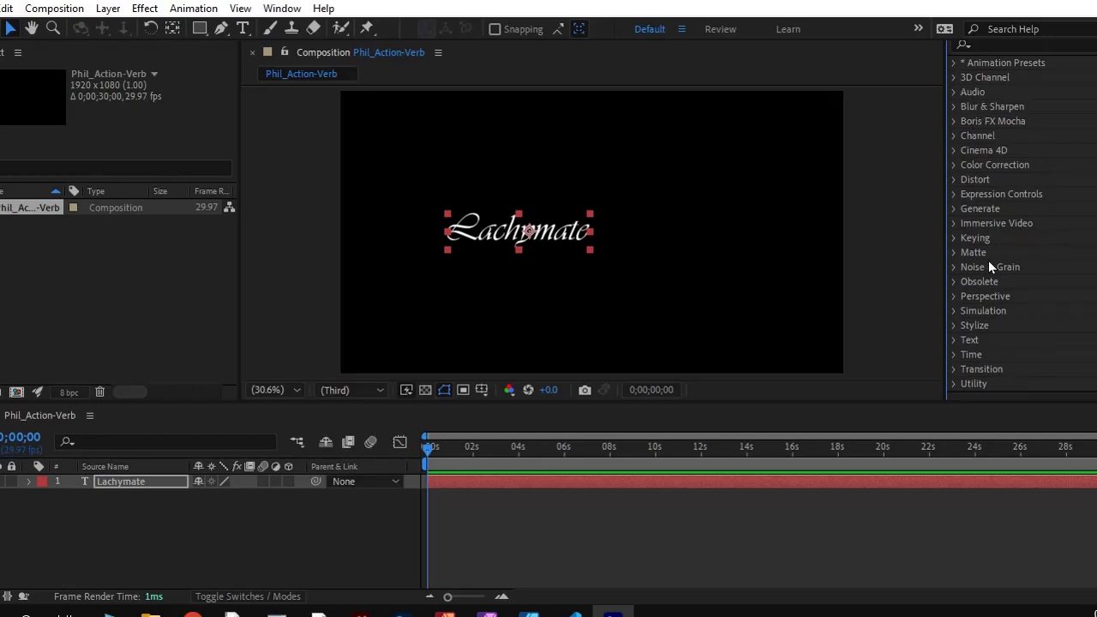
scroll(969, 283, "up", 1)
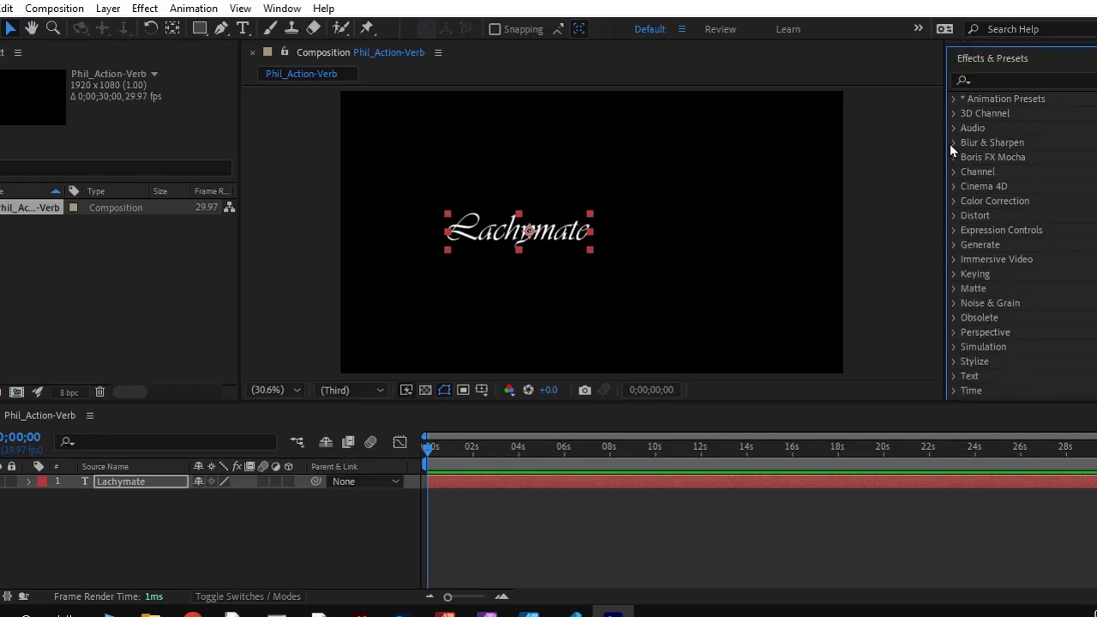
left_click(952, 100)
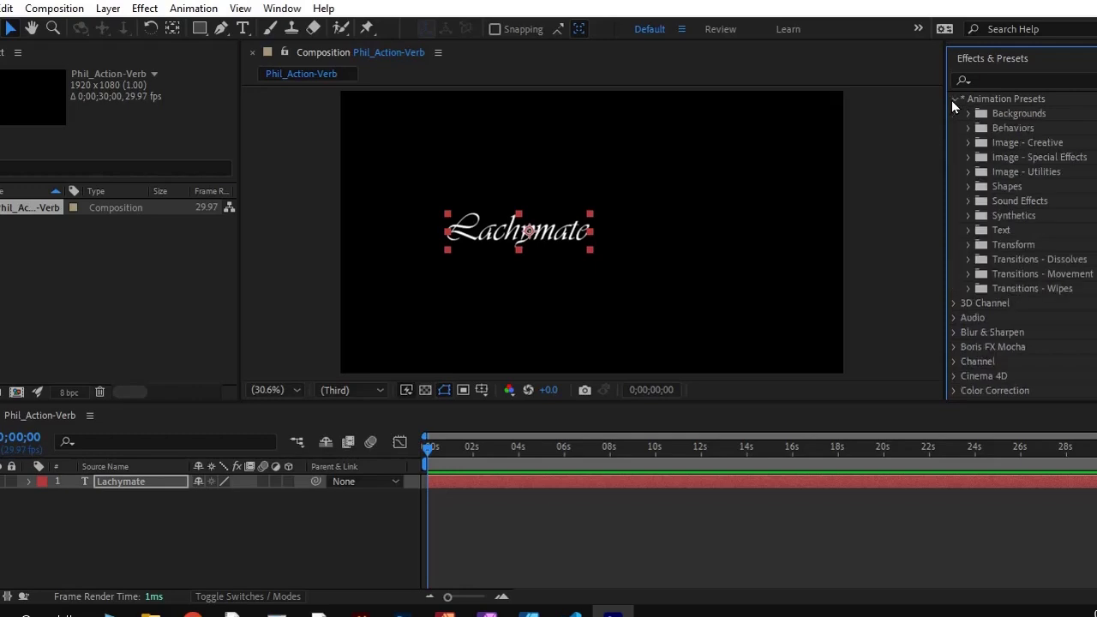
left_click(968, 229)
scroll(982, 218, "down", 2)
scroll(982, 219, "down", 1)
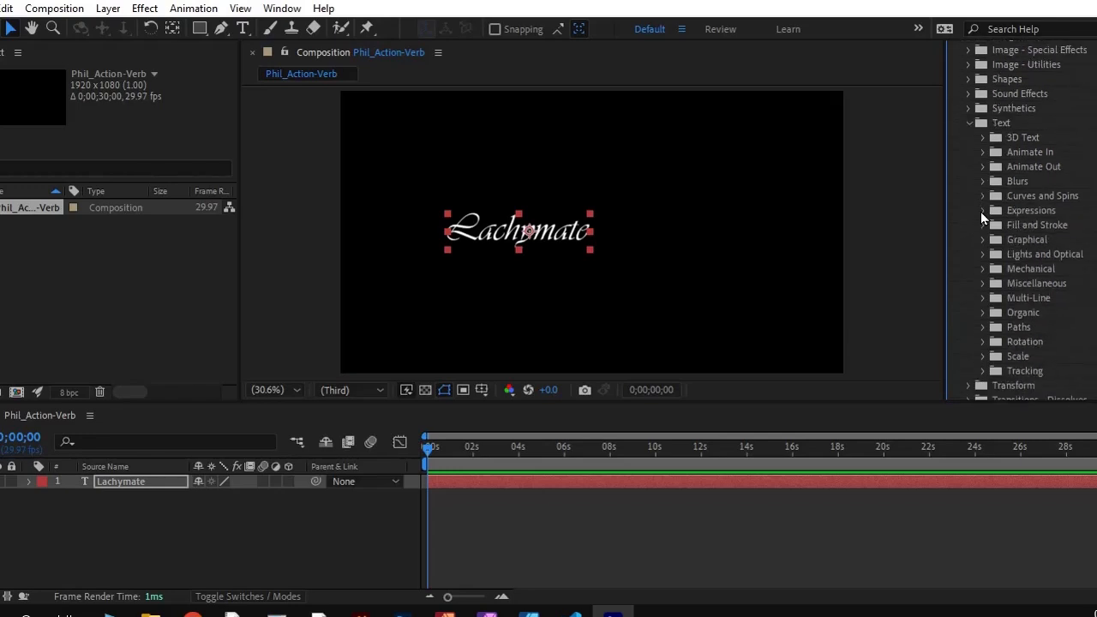
Examine the presets in the Animate Out and Animate In text folders, including the raining characters preset in Animate Out
left_click(983, 167)
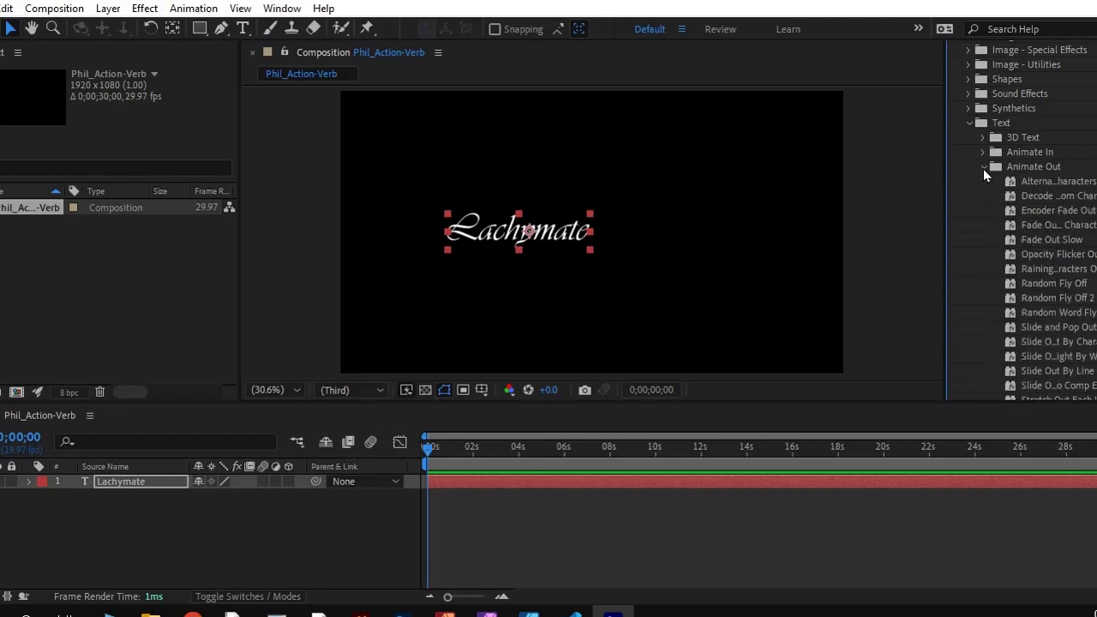
scroll(1020, 251, "down", 1)
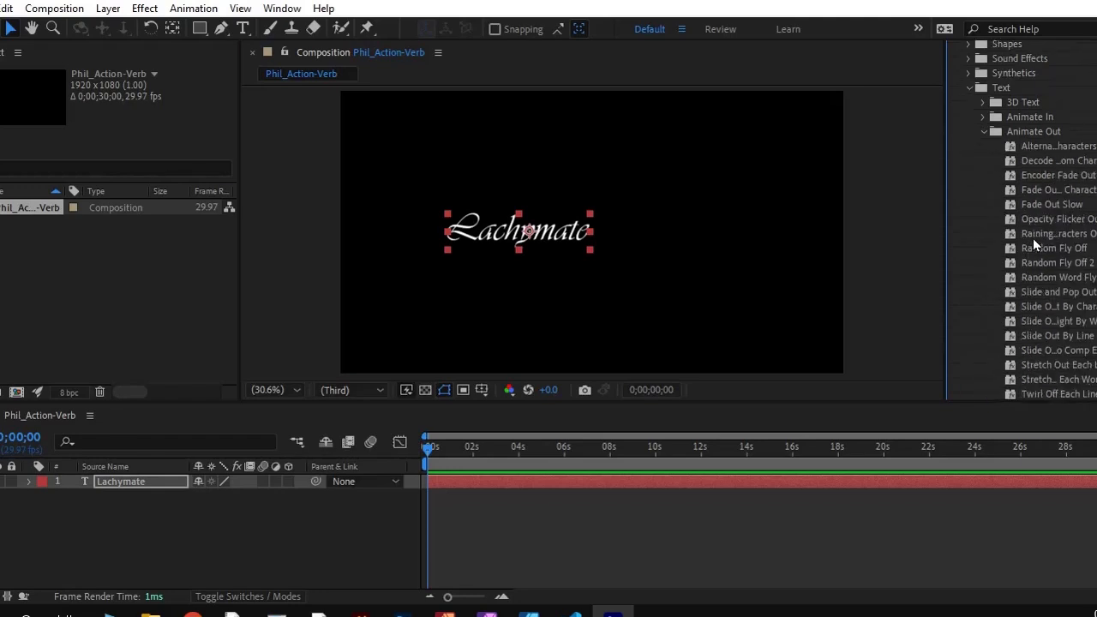
left_click(1035, 233)
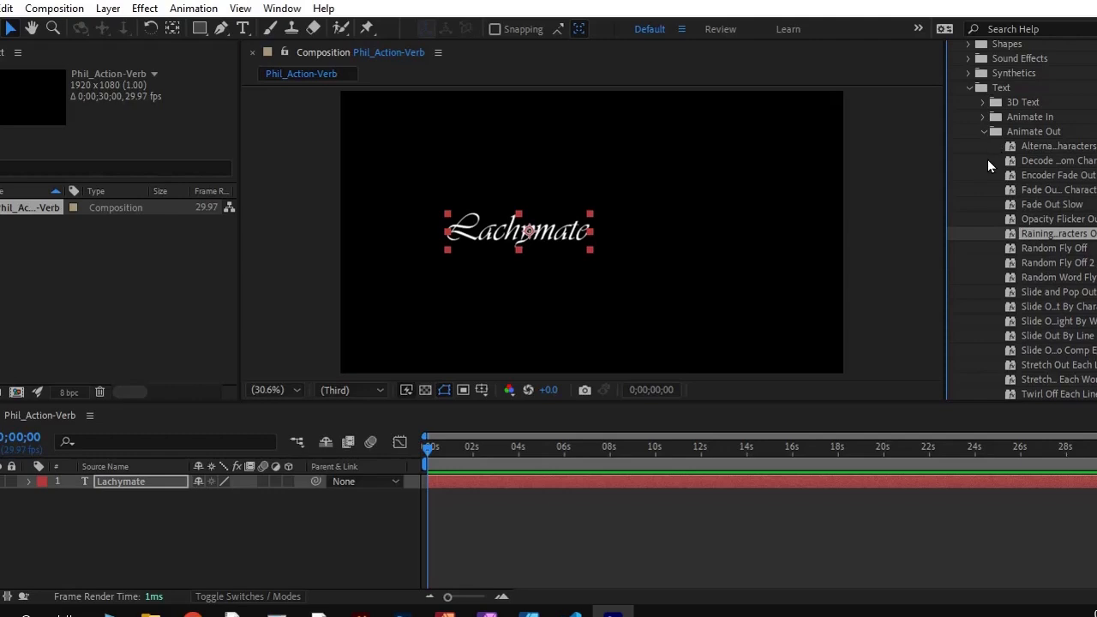
left_click(983, 117)
scroll(1055, 230, "down", 12)
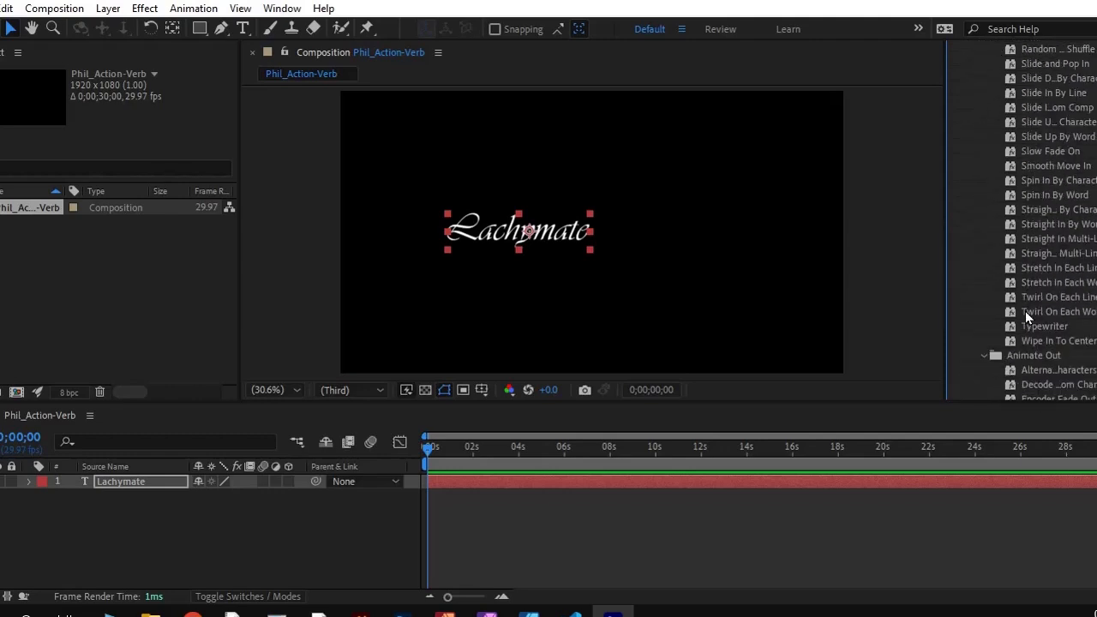
scroll(1025, 311, "up", 12)
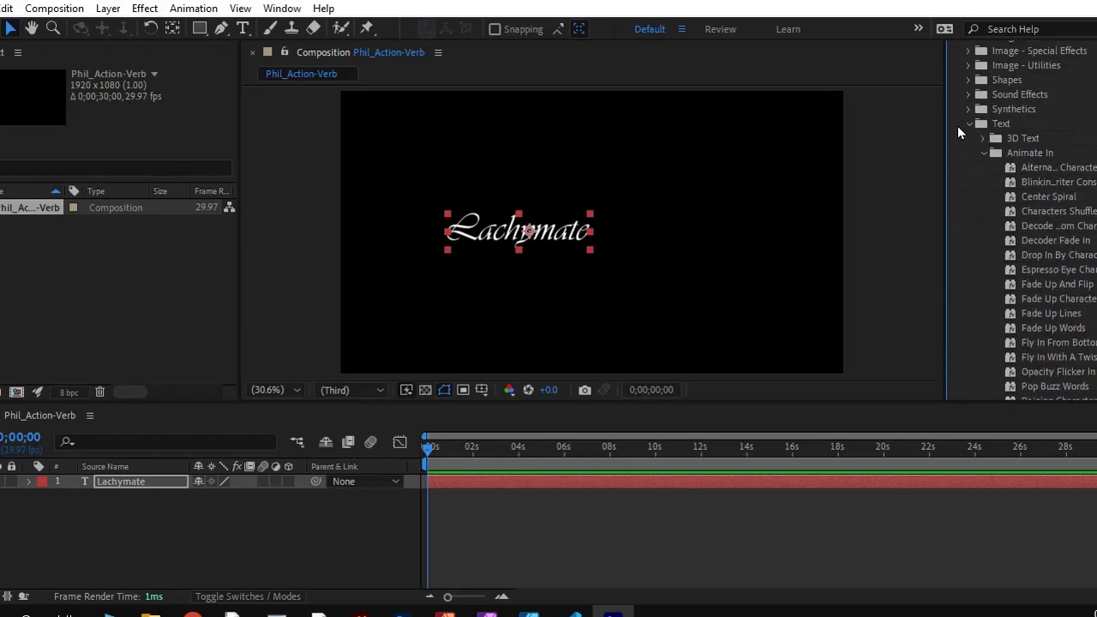
left_click(983, 153)
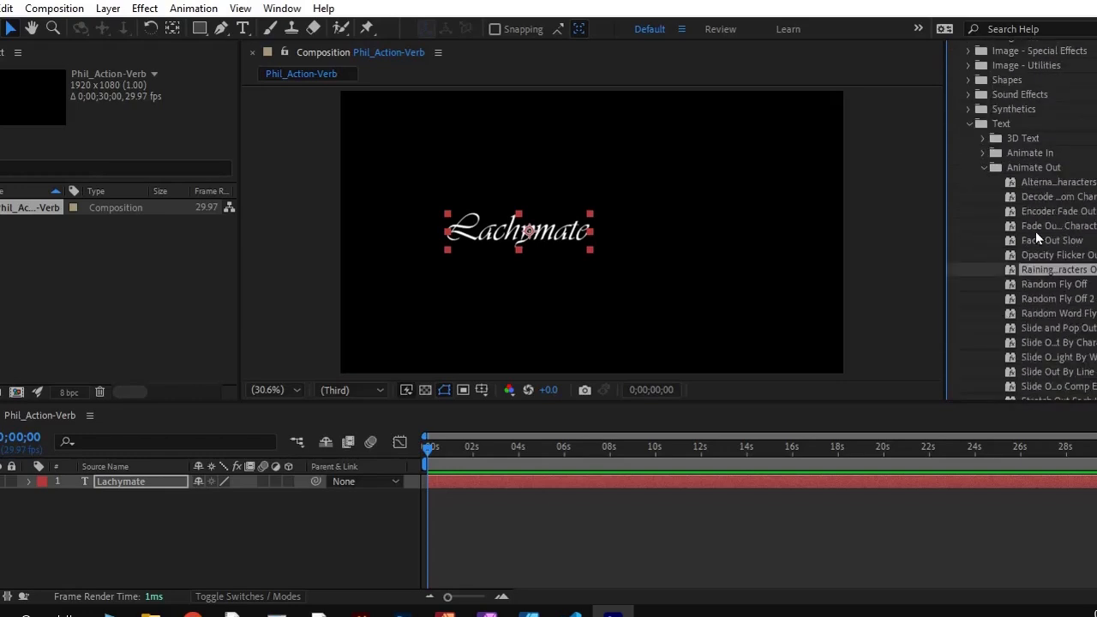
scroll(1026, 298, "down", 5)
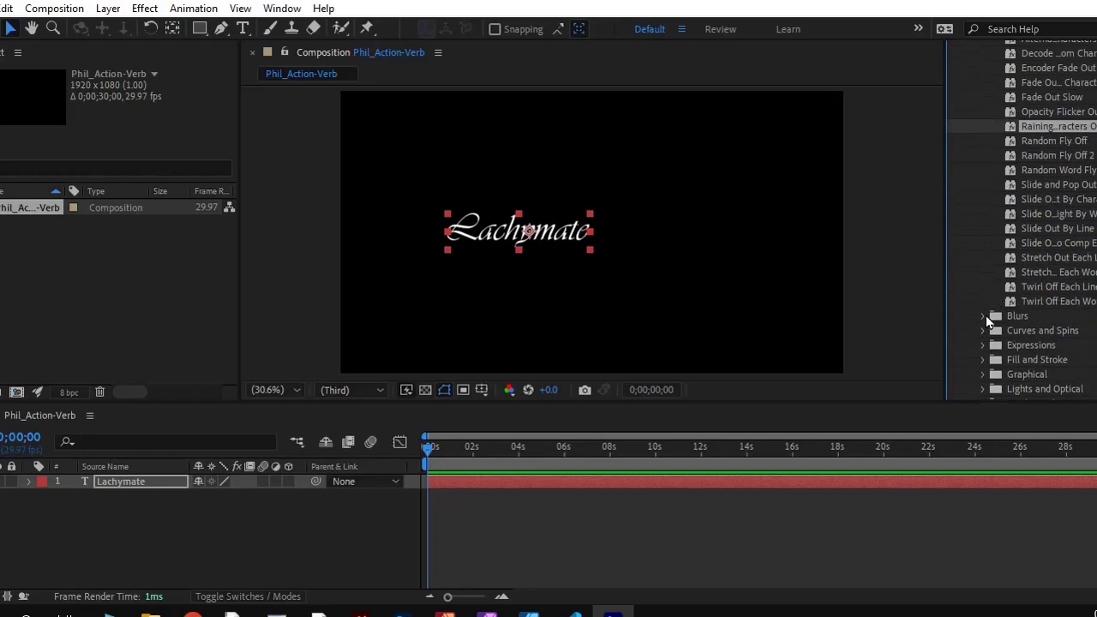
Examine the Blurs text presets, including Foggy, and return to the Animate Out presets
left_click(983, 316)
scroll(1025, 248, "down", 3)
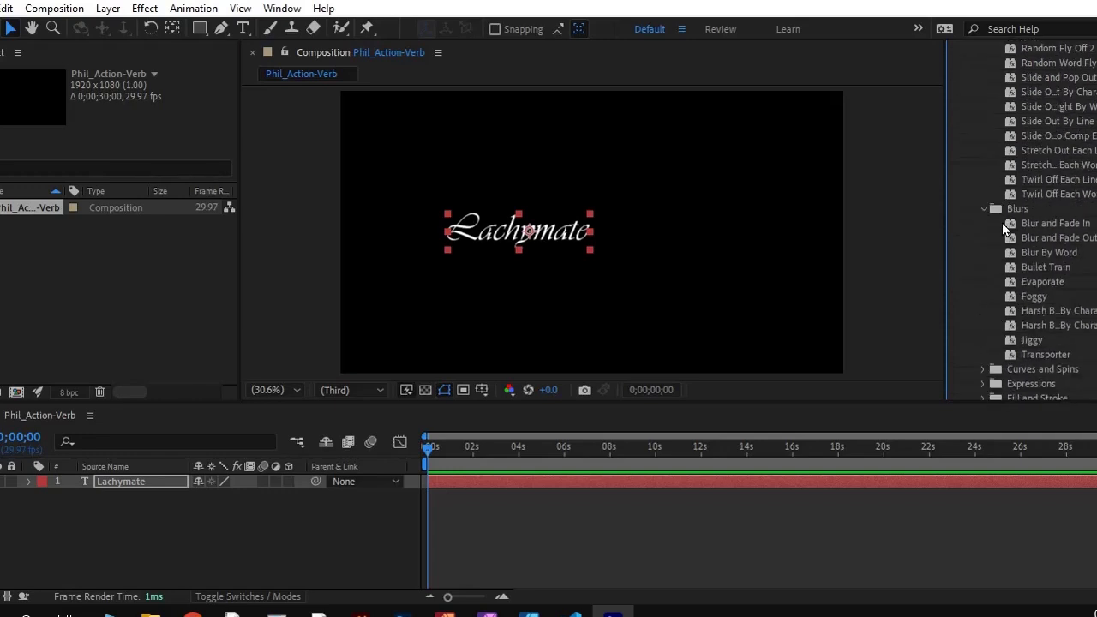
left_click(1034, 297)
scroll(995, 219, "down", 1)
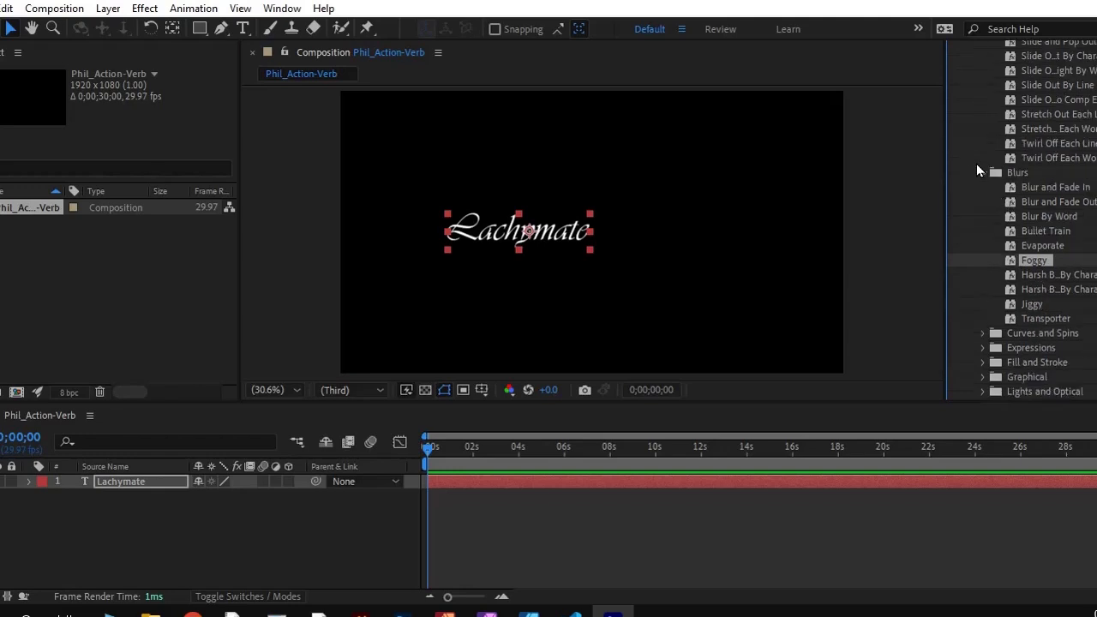
scroll(982, 171, "down", 2)
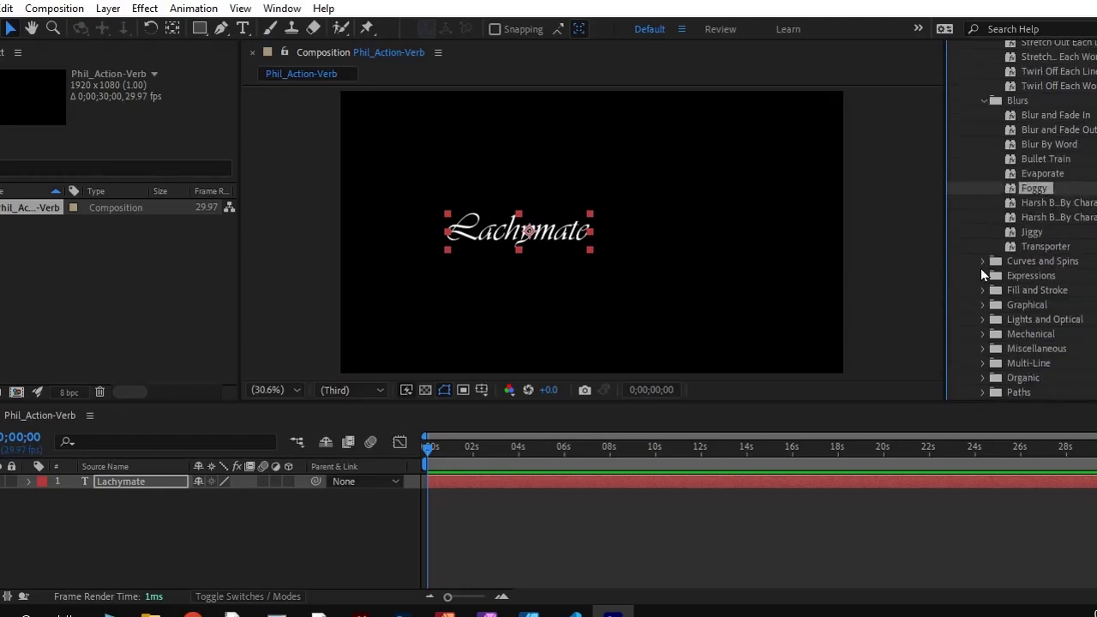
left_click(983, 260)
scroll(985, 265, "up", 6)
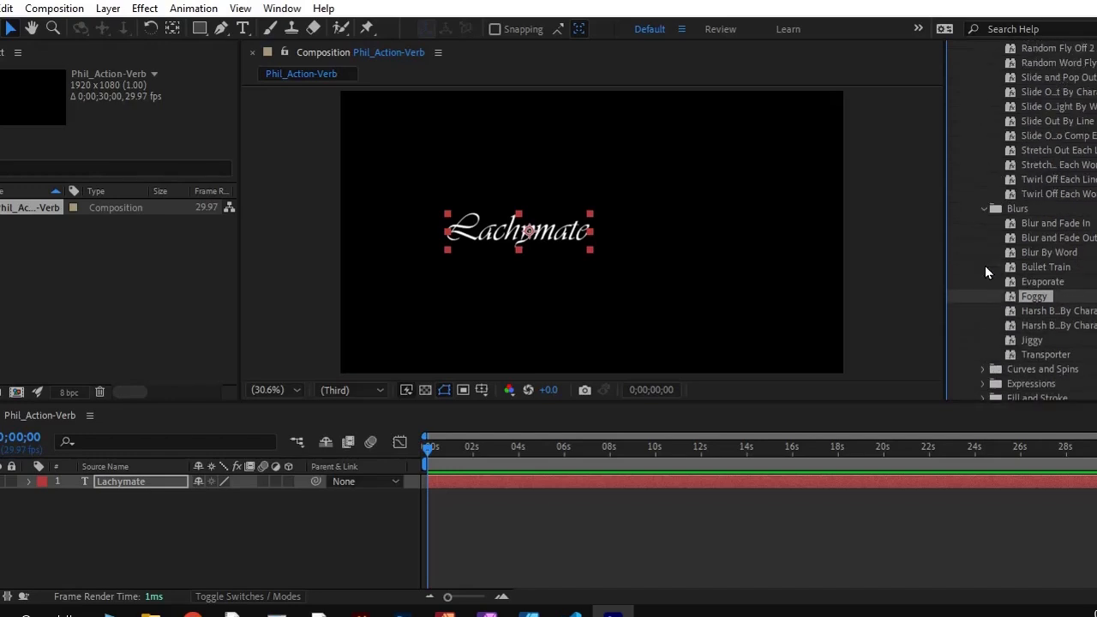
scroll(985, 266, "up", 4)
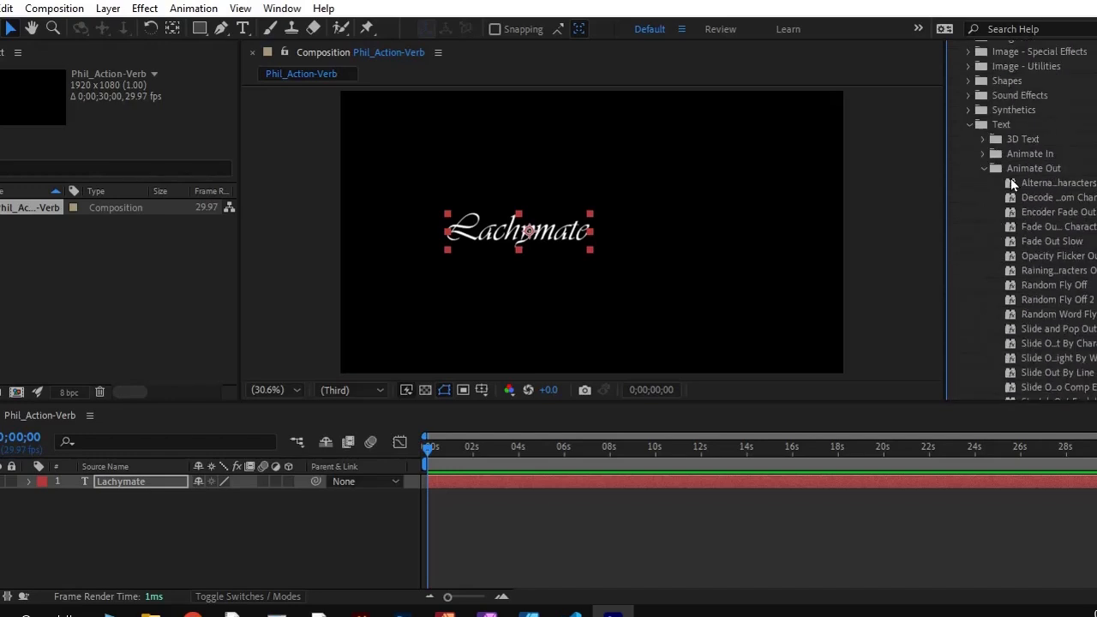
Locate the raining characters presets in the Animate Out and Animate In text folders
scroll(1037, 274, "down", 1)
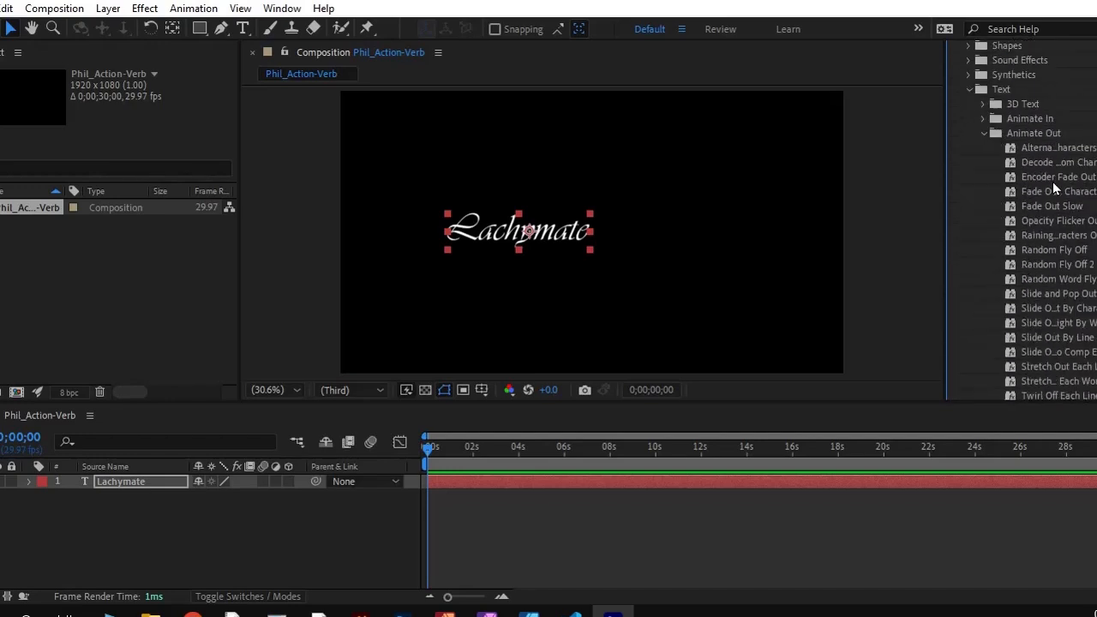
left_click(1035, 234)
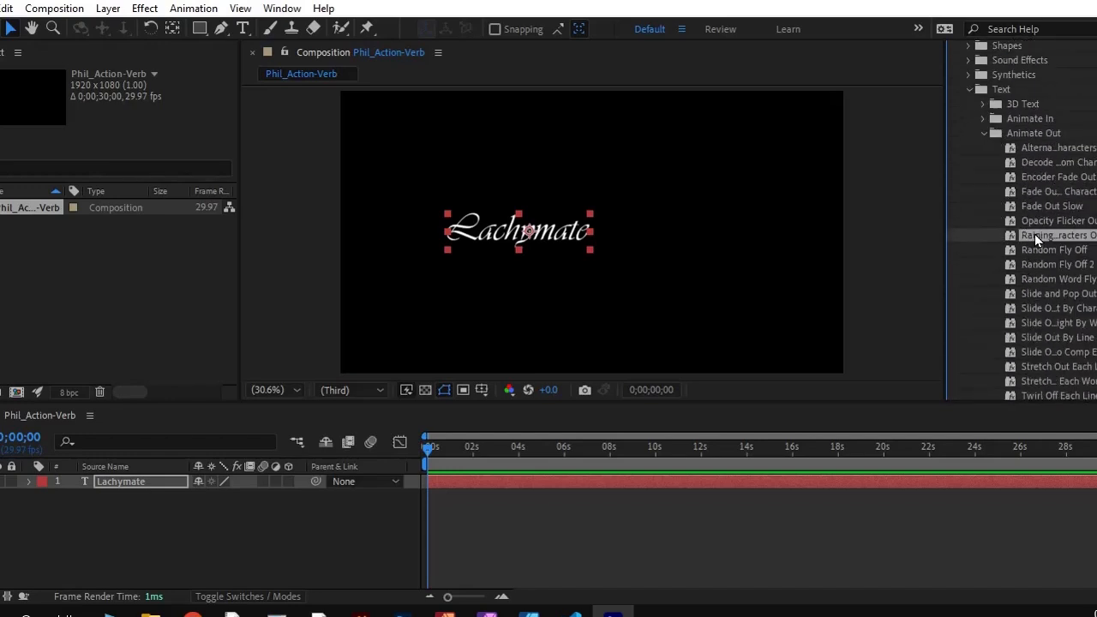
left_click(984, 135)
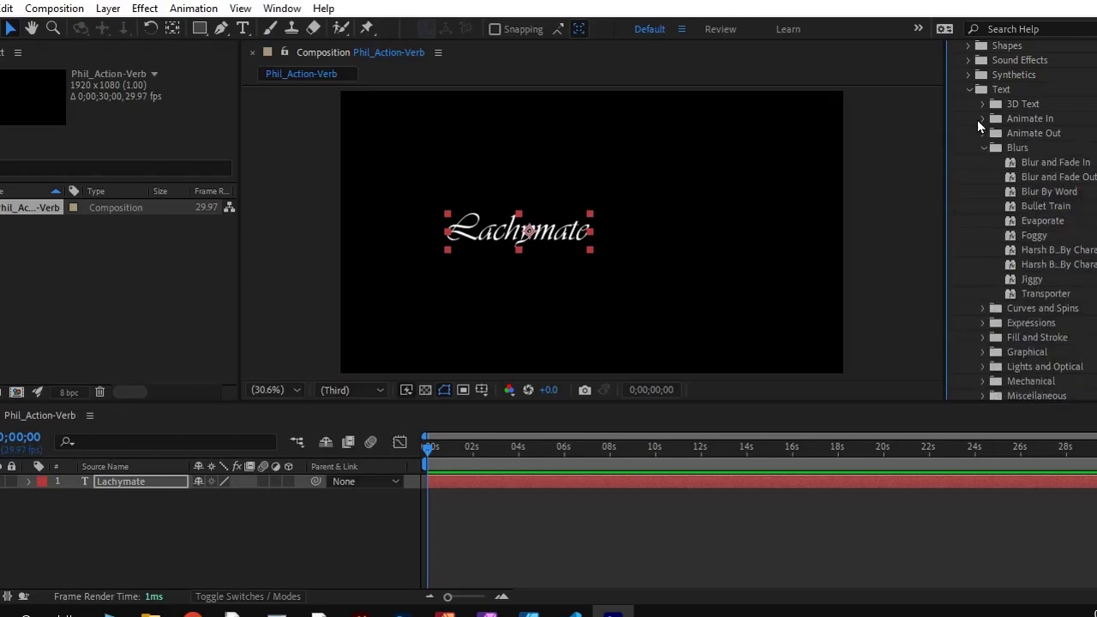
left_click(983, 120)
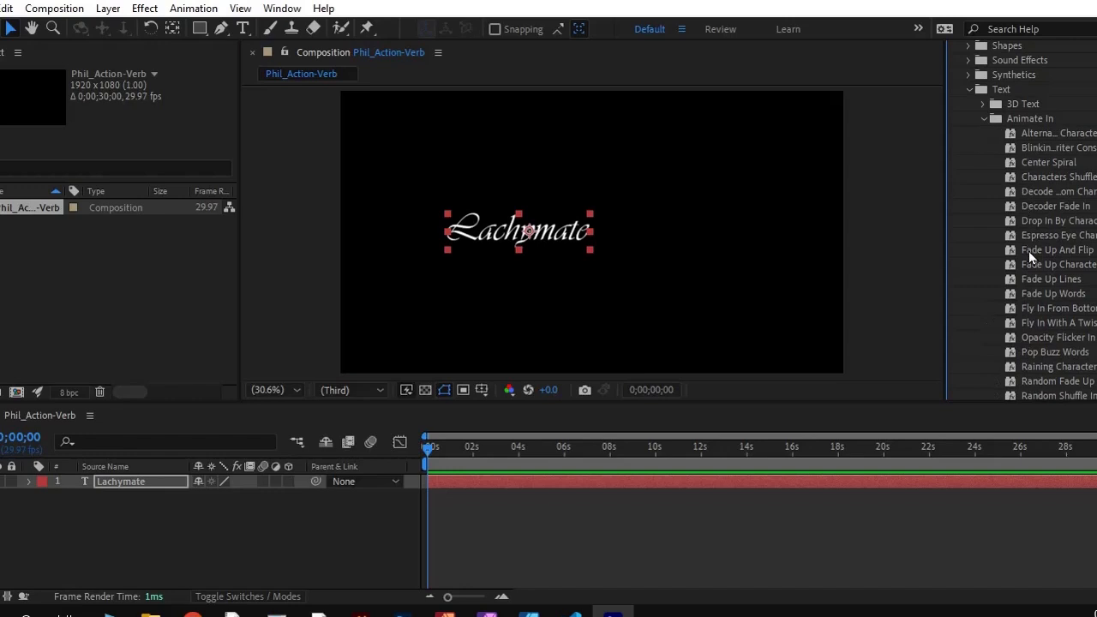
scroll(1041, 271, "down", 2)
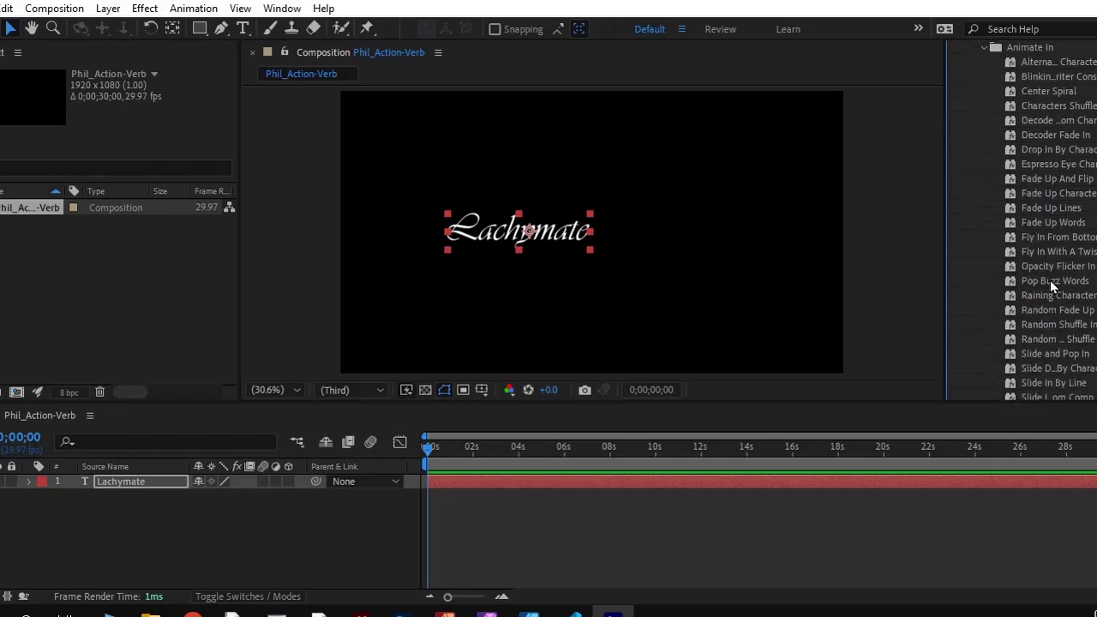
left_click(1009, 296)
scroll(1037, 259, "up", 8)
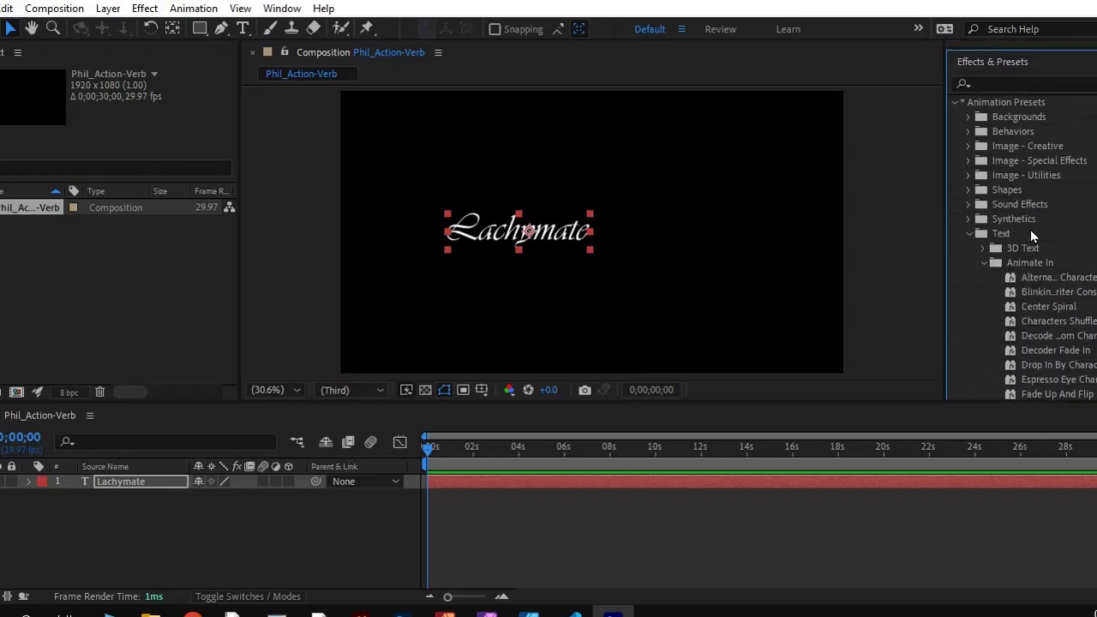
Search the effects and presets for "rain" and for "cry", and clear the search
left_click(1008, 151)
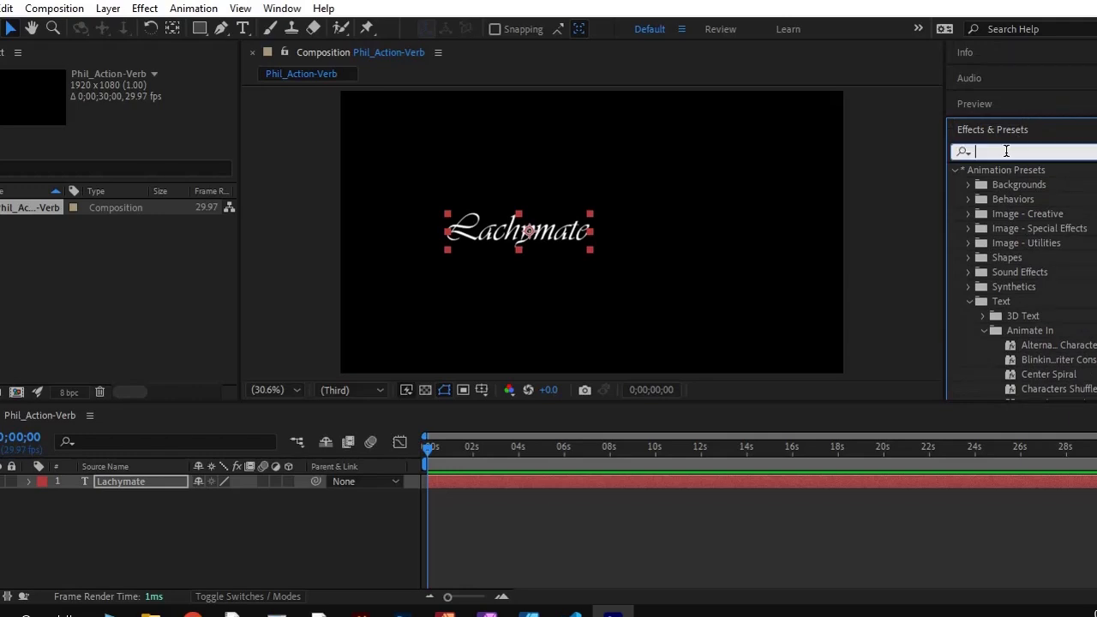
type("rain")
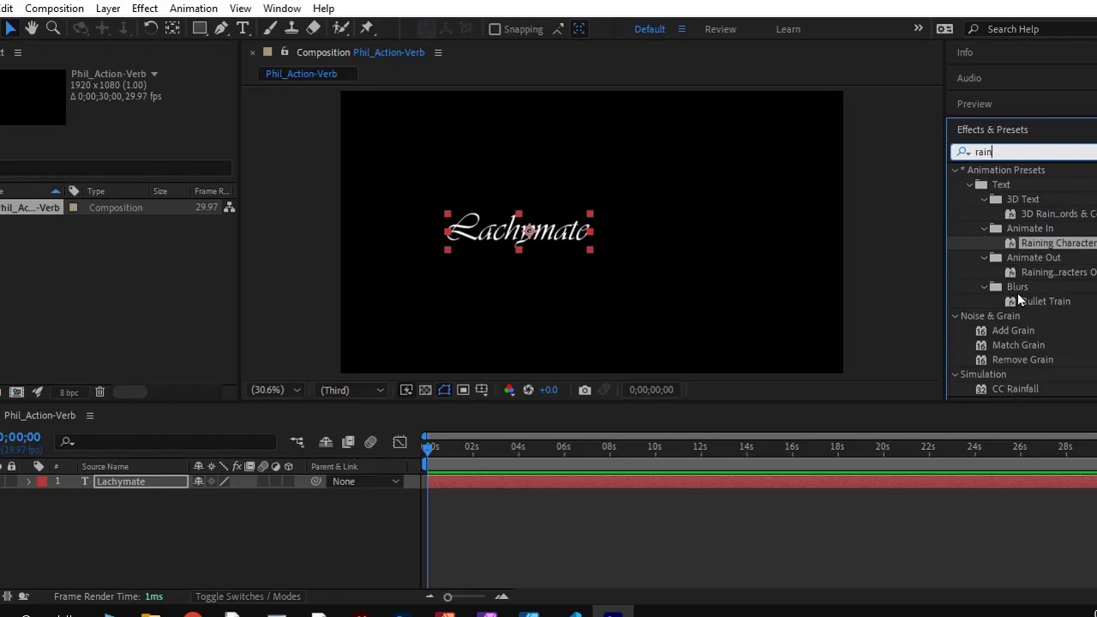
double_click(1001, 151)
type("cryts")
key("BackSpace")
key("BackSpace")
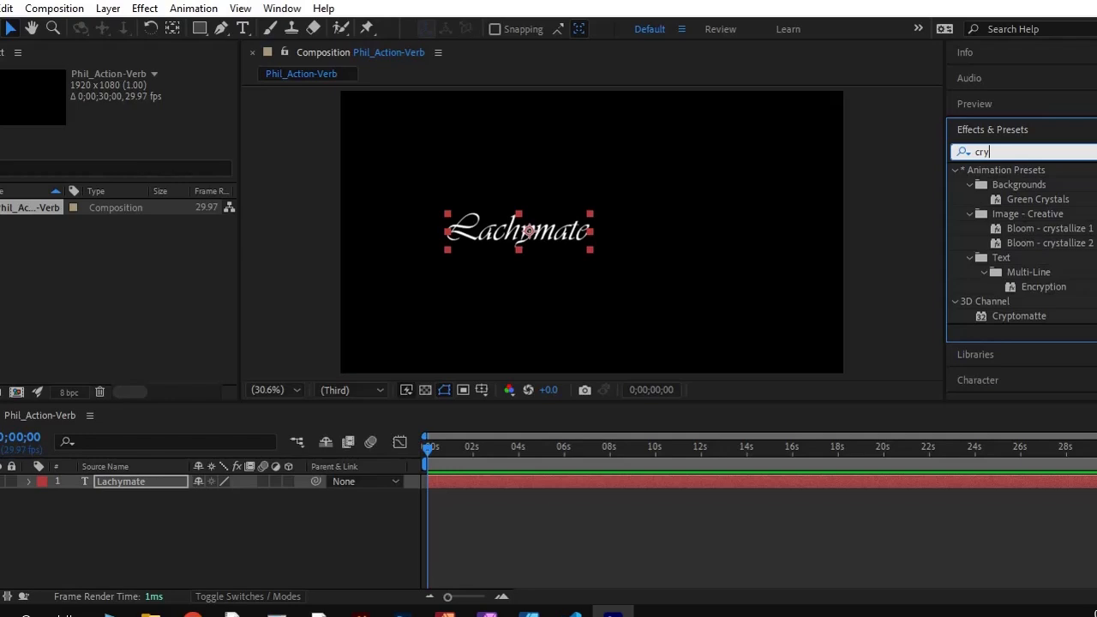
left_click(1084, 152)
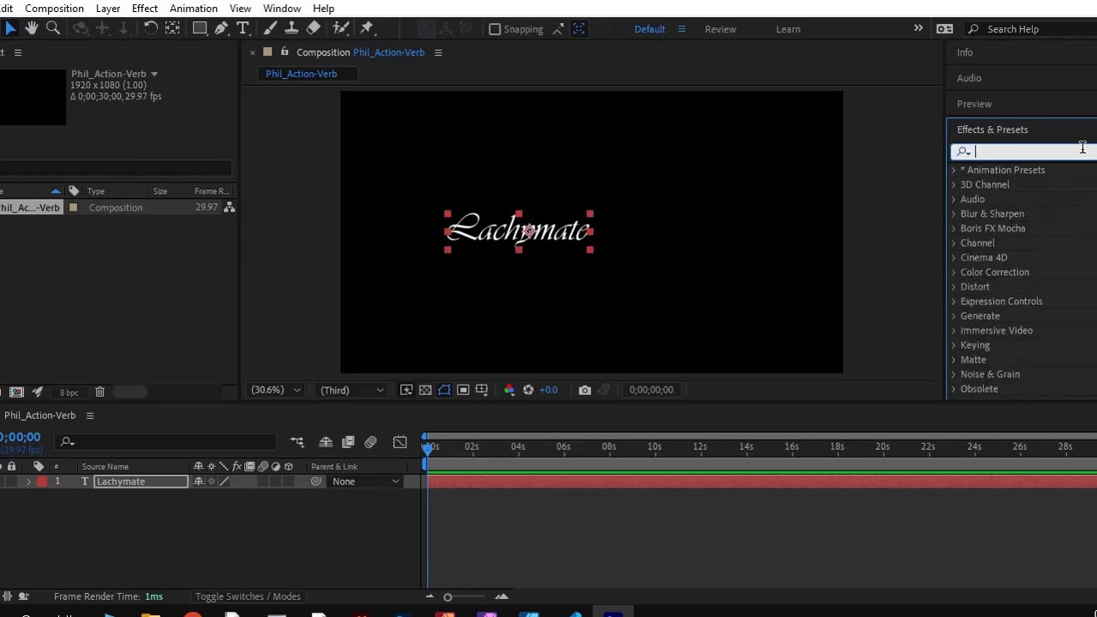
Find the Raining Characters preset in Animate In by searching "rain", apply it to the Lachymate text and preview the animation
type("rain")
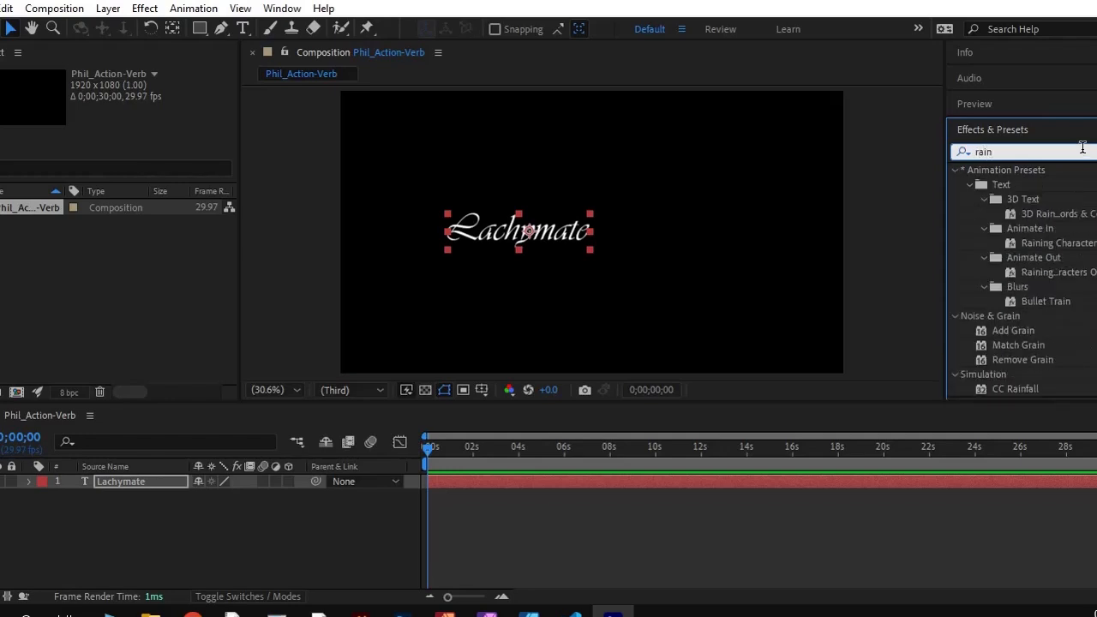
left_click_drag(1046, 242, 502, 232)
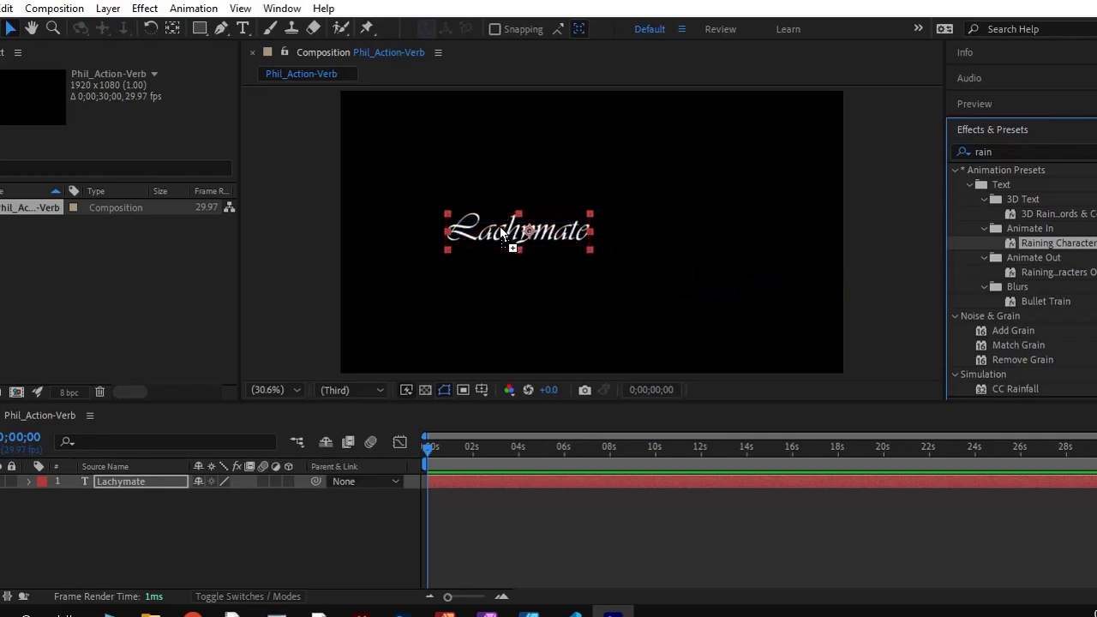
key("space")
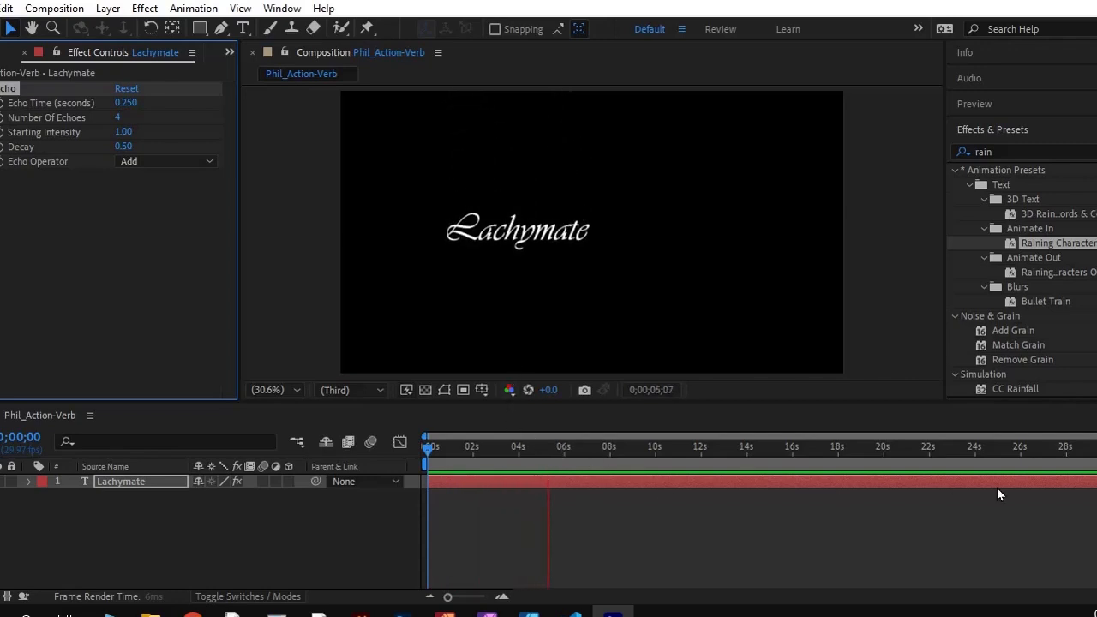
left_click(461, 483)
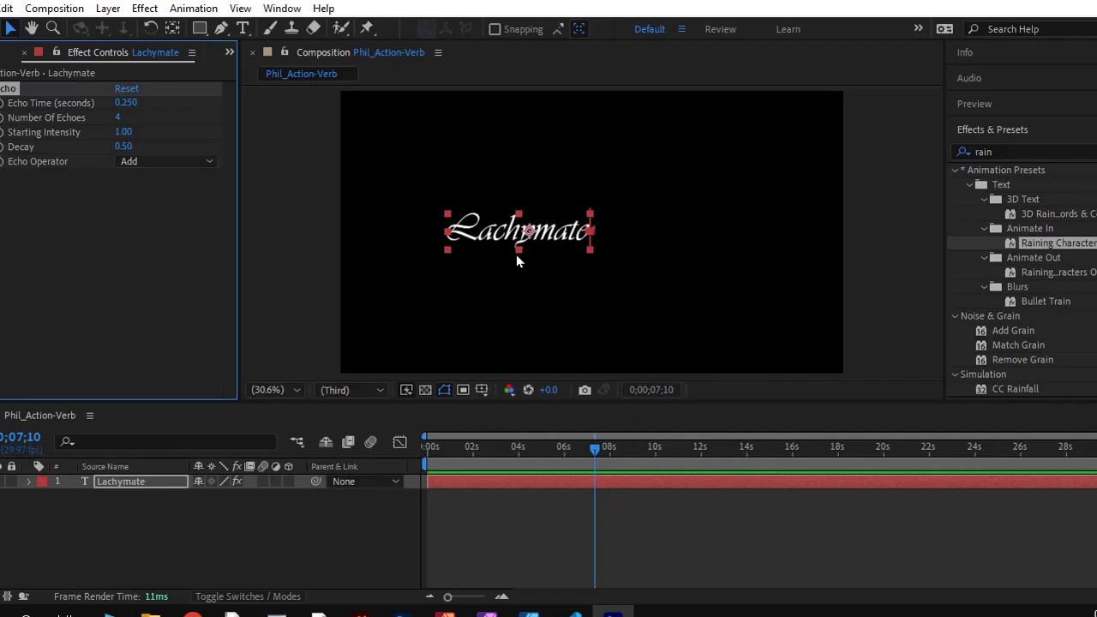
Shift the Lachymate text slightly left of its place, keeping it near the frame's vertical center
left_click_drag(495, 230, 492, 199)
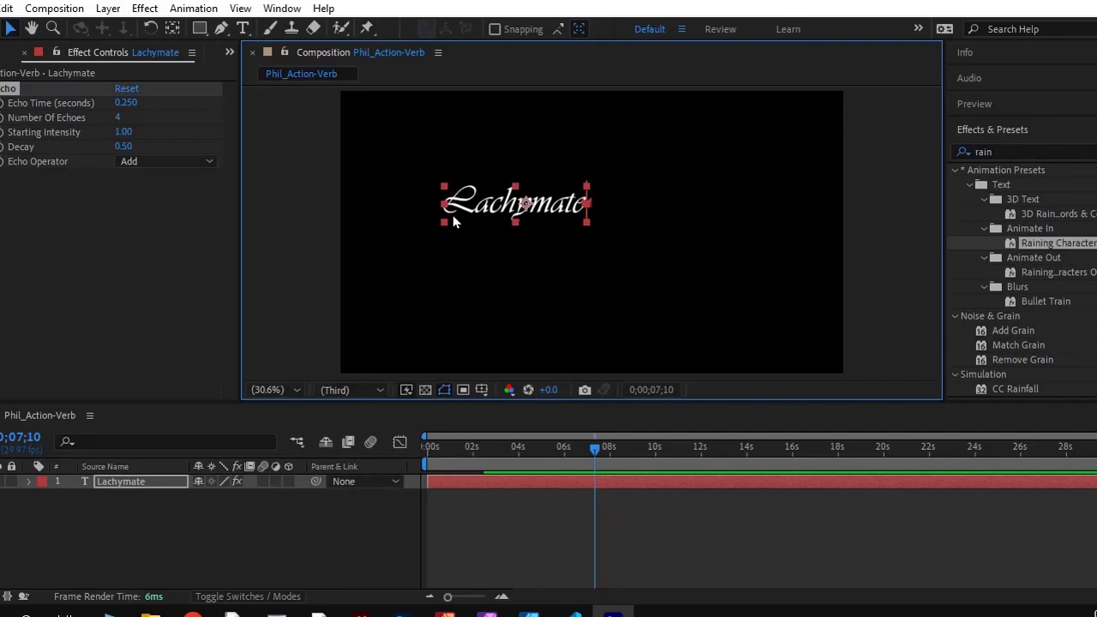
mouse_move(476, 202)
left_mouse_down()
mouse_move(476, 273)
mouse_move(450, 305)
mouse_move(476, 202)
left_mouse_up()
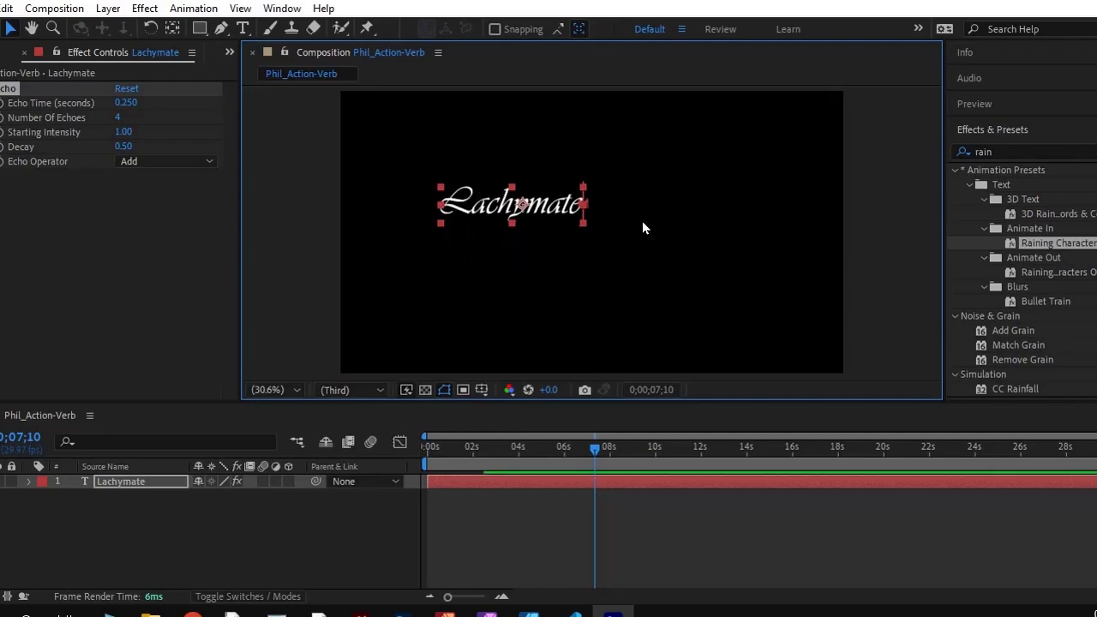
left_click_drag(540, 210, 540, 238)
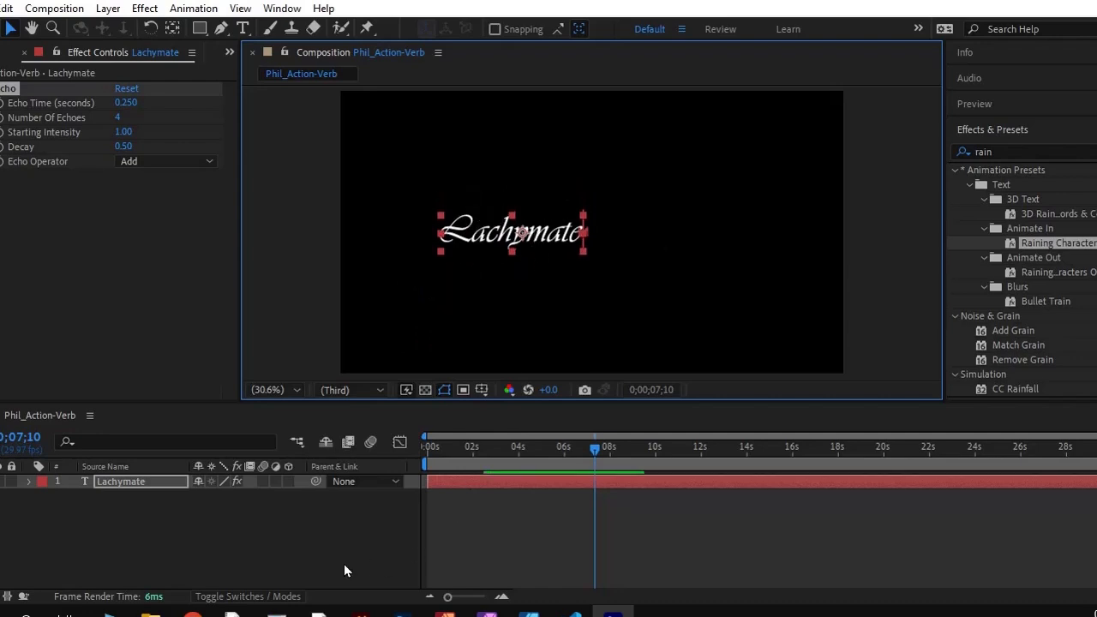
Add eyeball.jpg from the desktop to the Phil_Action-Verb composition and place its layer beneath the Lachymate text layer
left_click(1033, 3)
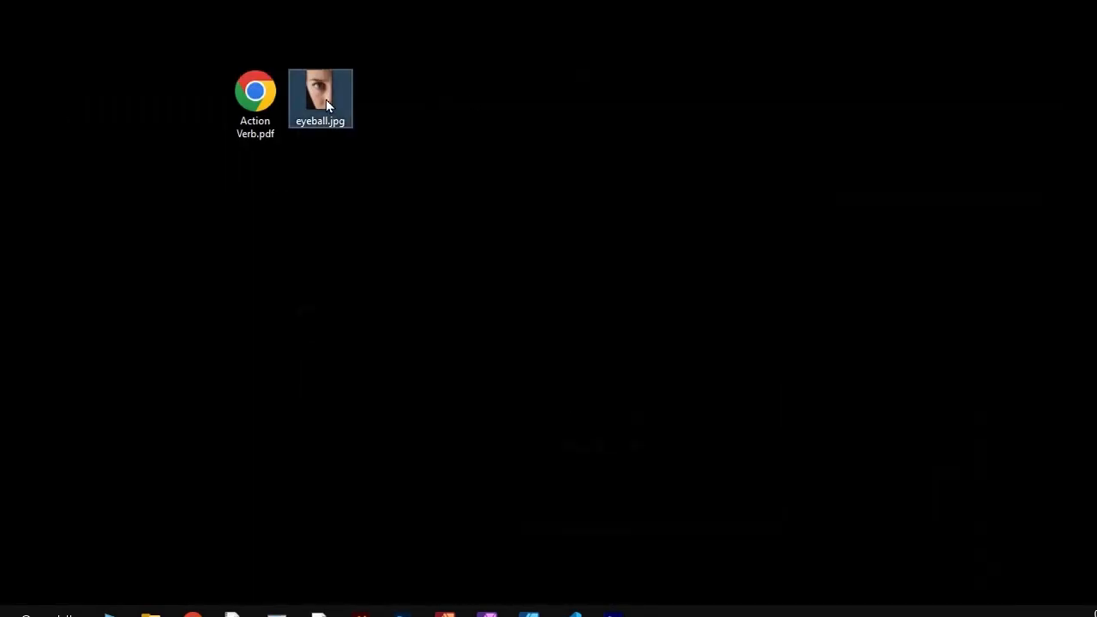
left_click_drag(325, 102, 135, 470)
left_click_drag(97, 293, 118, 519)
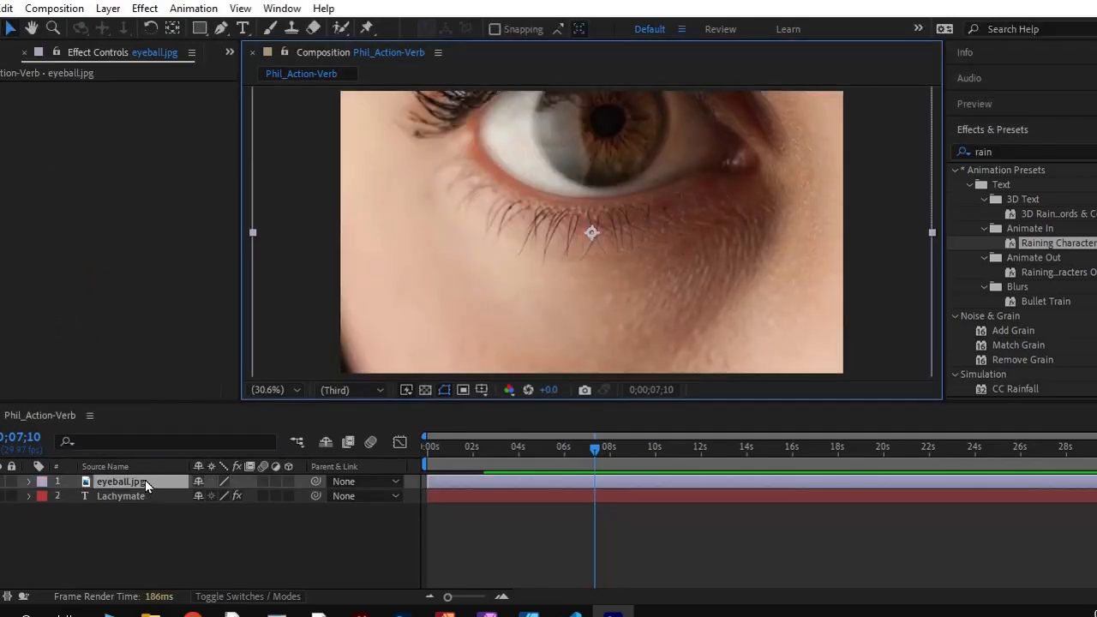
left_click_drag(145, 487, 148, 513)
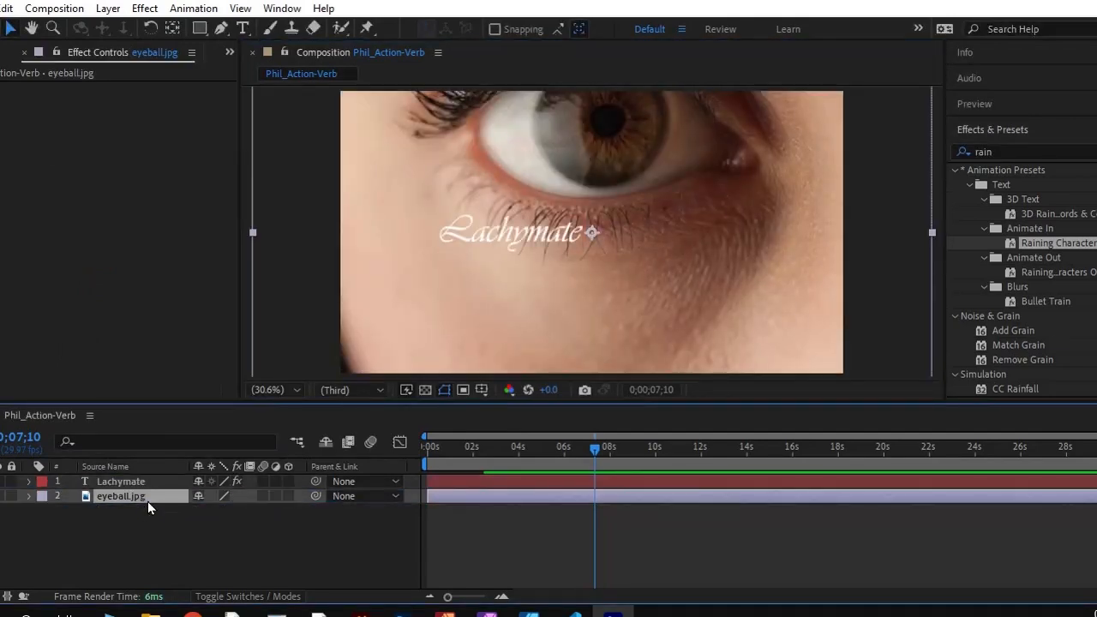
left_click(499, 239)
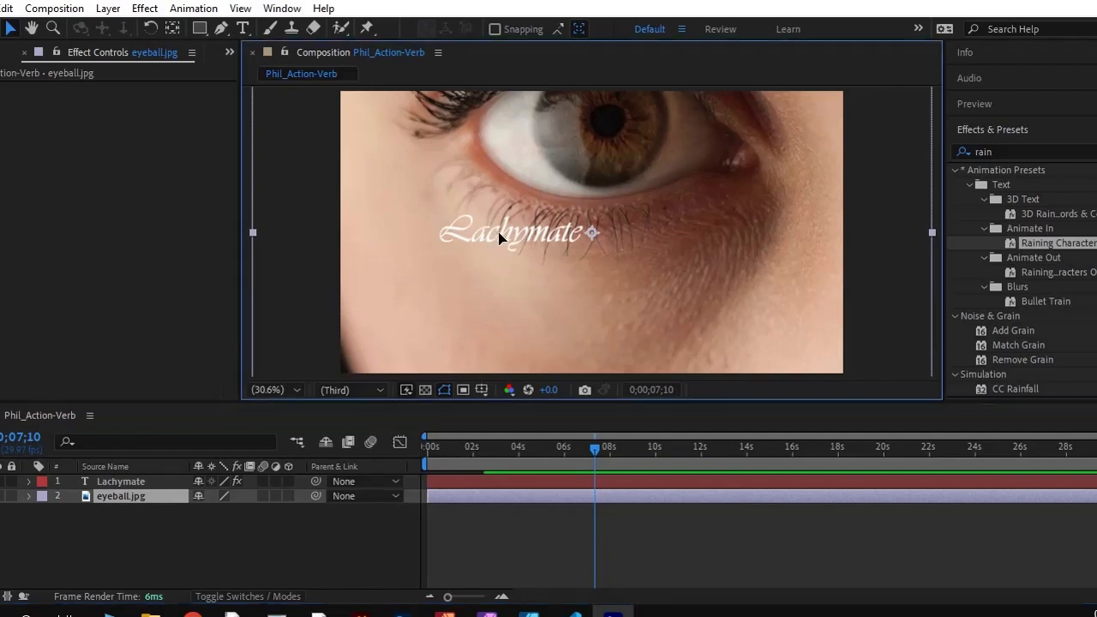
double_click(499, 236)
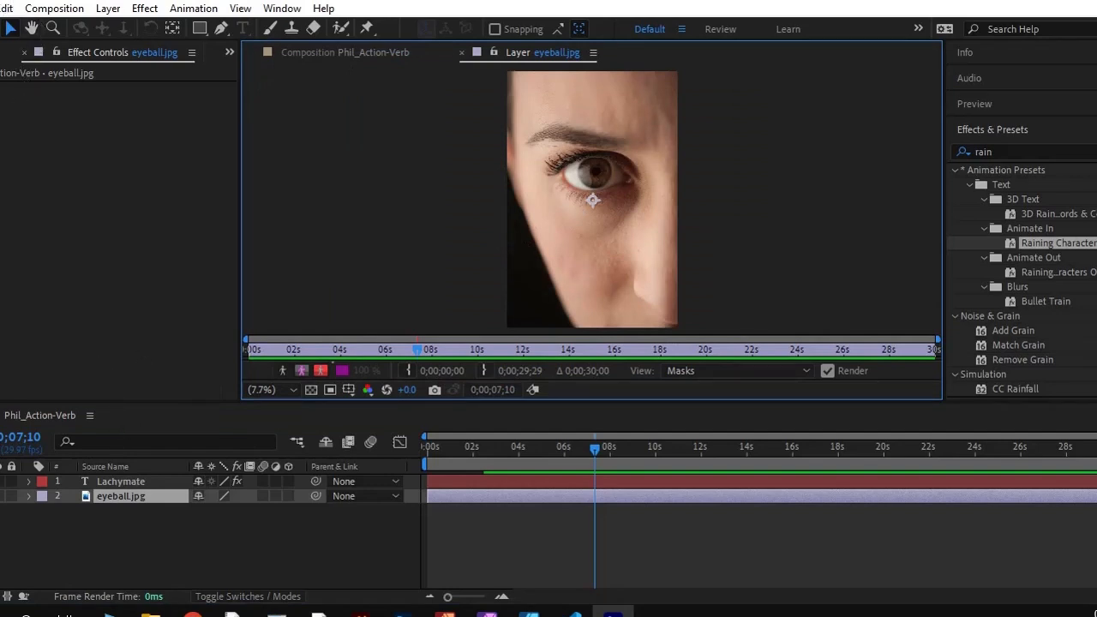
left_click(2, 52)
double_click(16, 225)
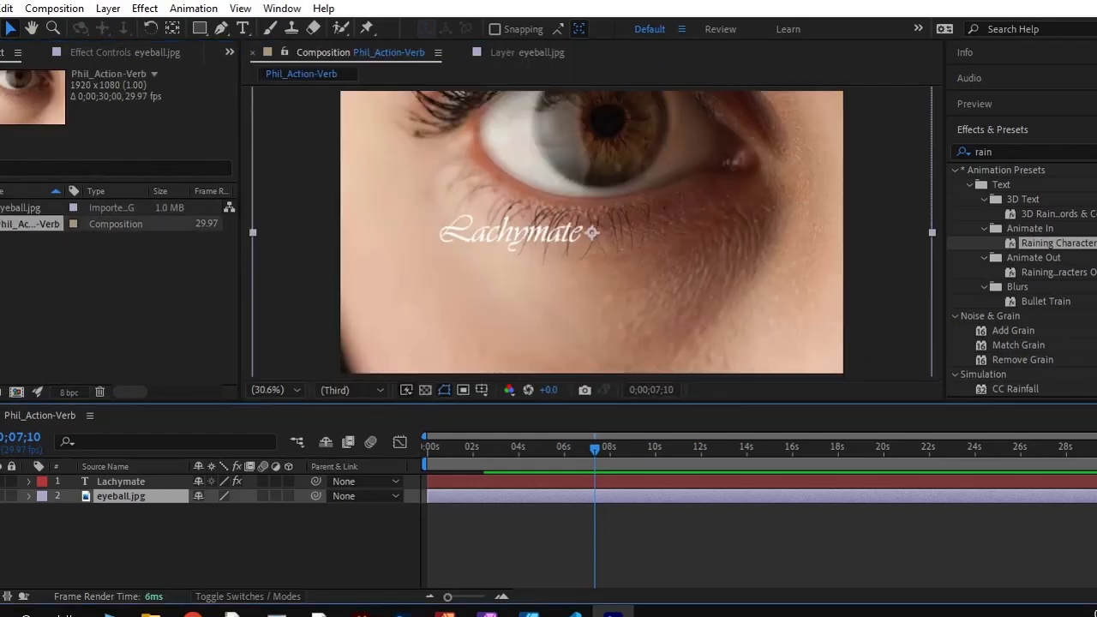
left_click(20, 257)
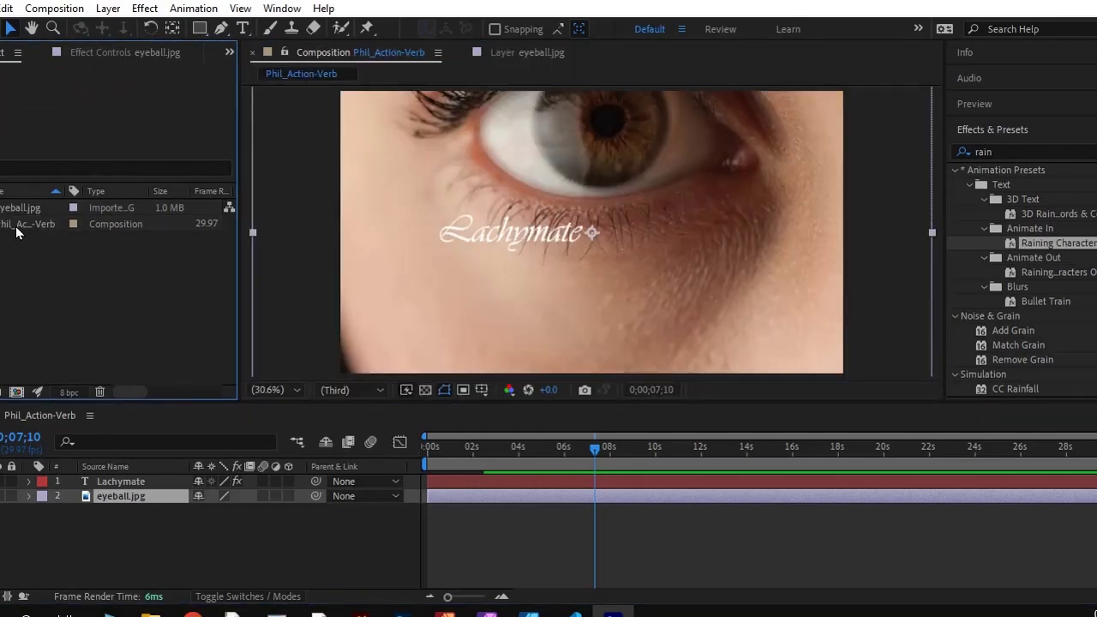
left_click(16, 226)
Scale the eyeball image with Fit to Comp Width so it spans the whole frame
left_click_drag(525, 232, 576, 205)
left_click(107, 7)
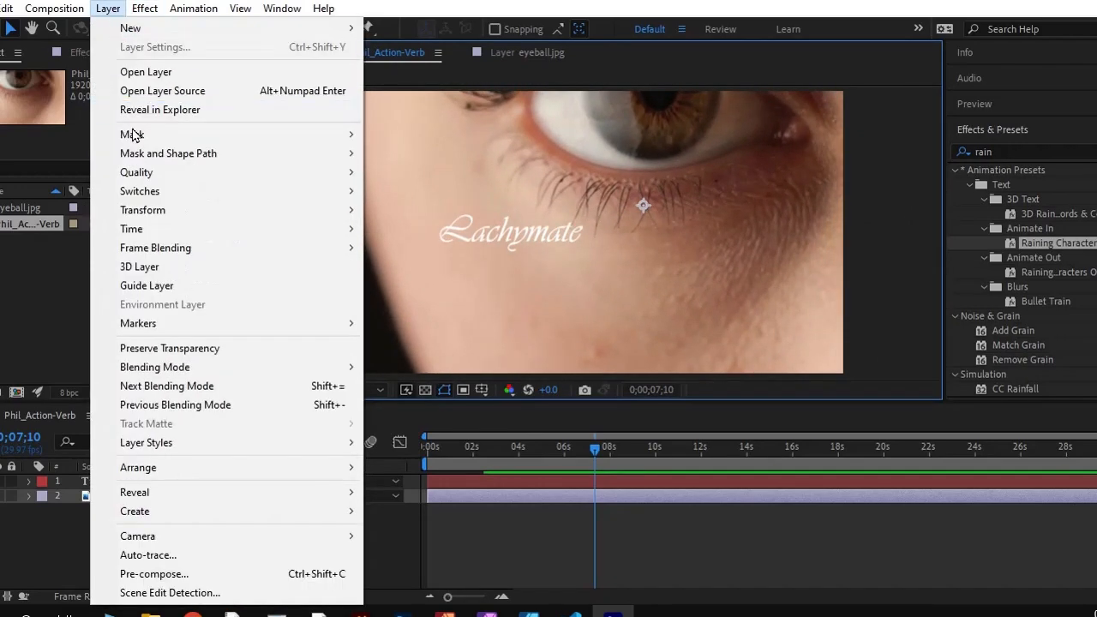
mouse_move(244, 210)
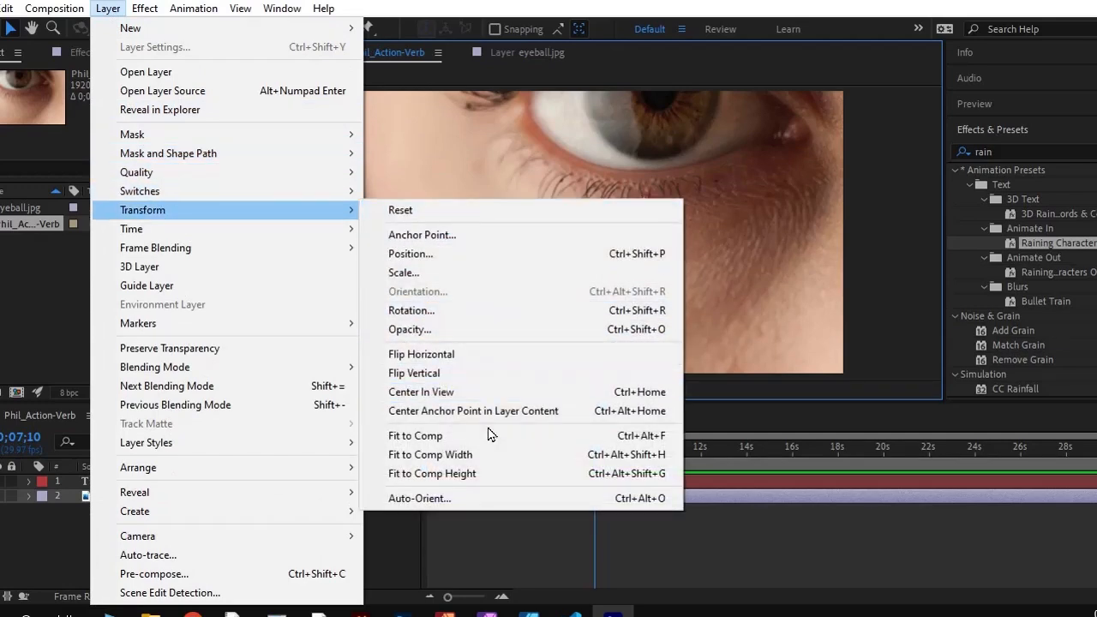
left_click(478, 459)
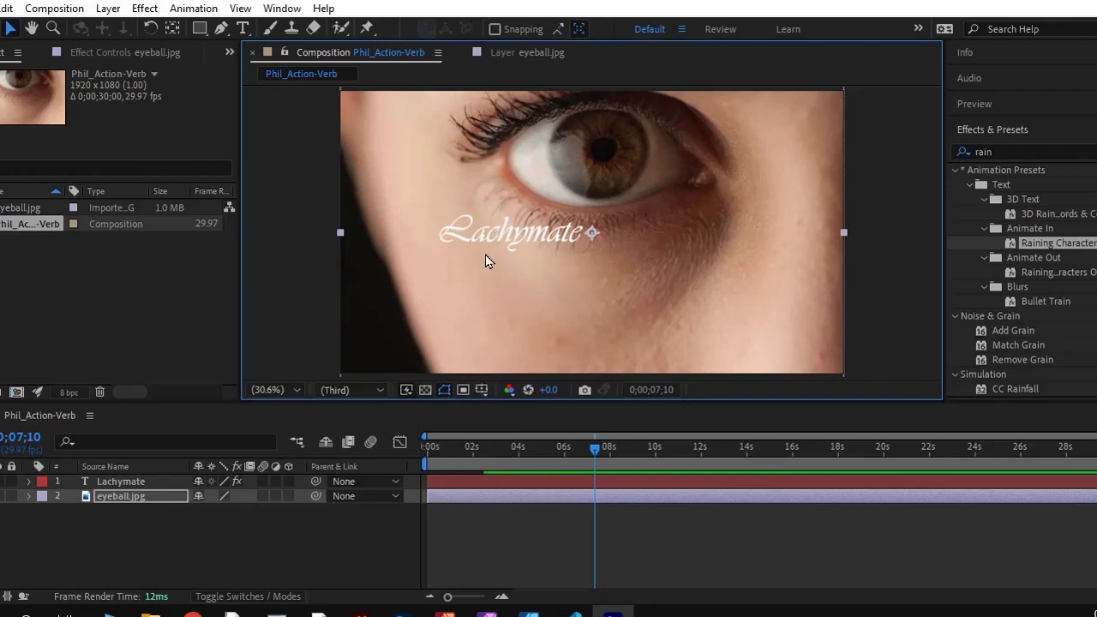
Shift the Lachymate text slightly left and recolor it dark blue with hex value 000652
left_click(126, 481)
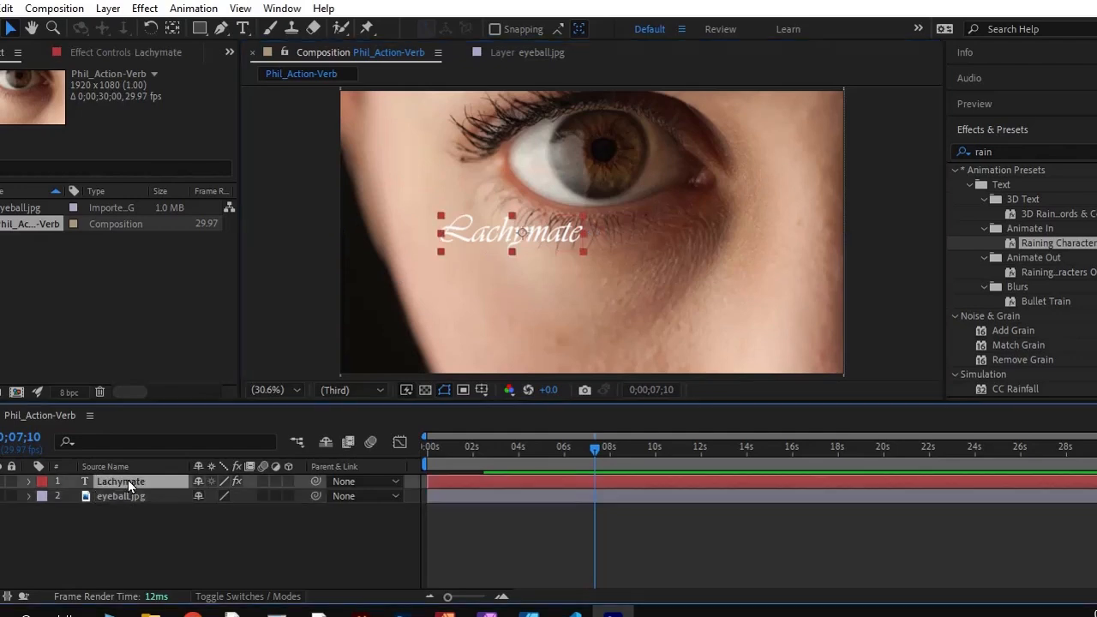
left_click_drag(540, 237, 522, 238)
left_click(243, 28)
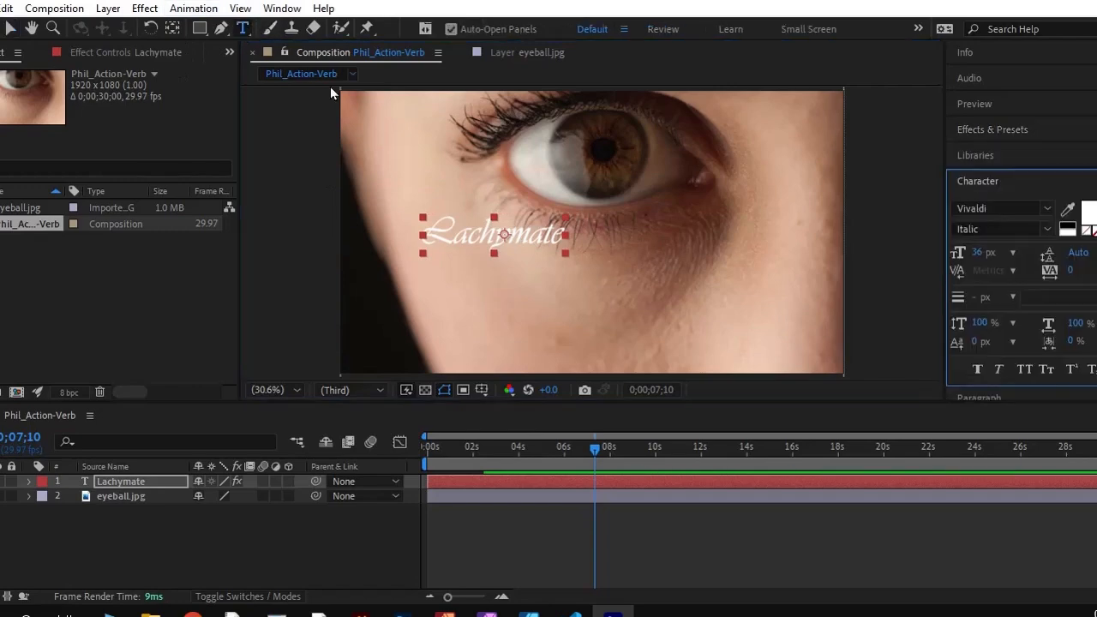
left_click(471, 233)
double_click(472, 234)
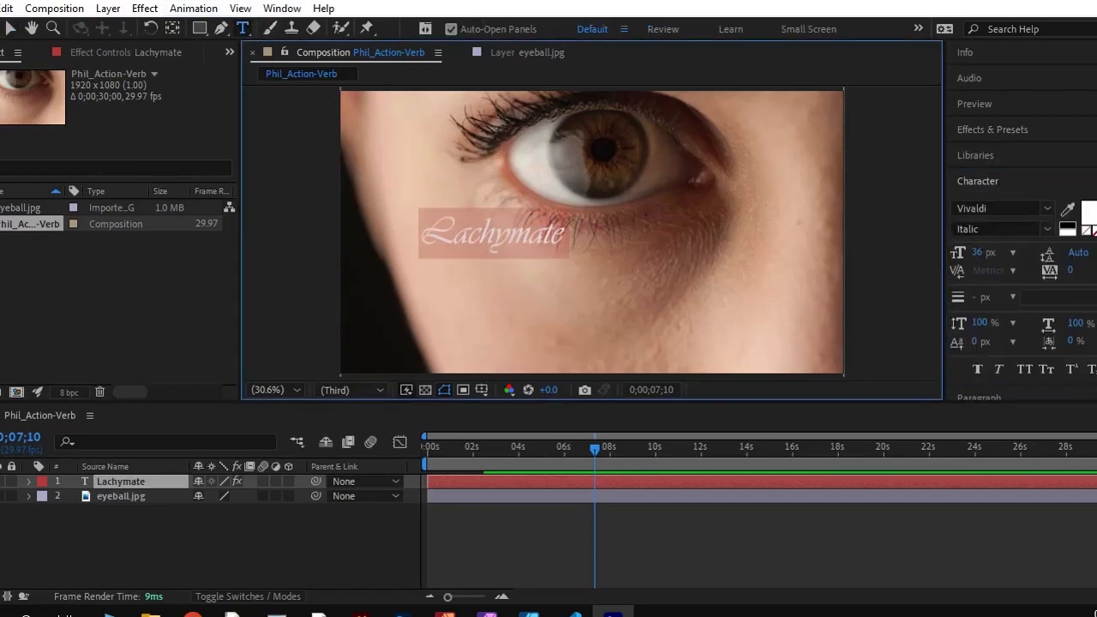
left_click(1087, 213)
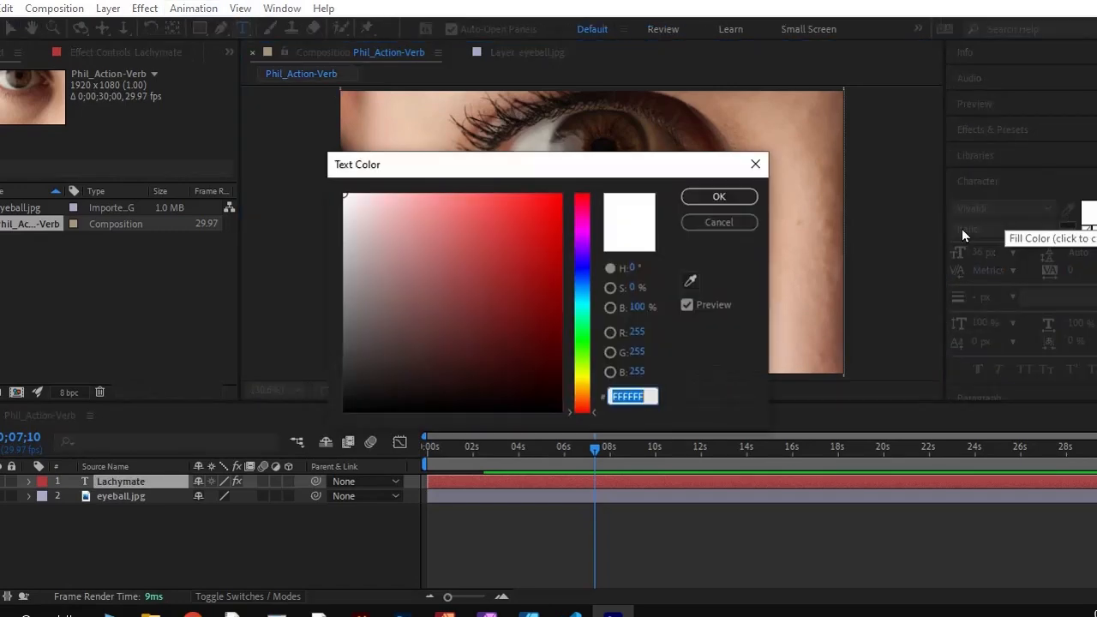
left_click_drag(589, 407, 589, 270)
left_click(560, 364)
left_click_drag(581, 365, 590, 341)
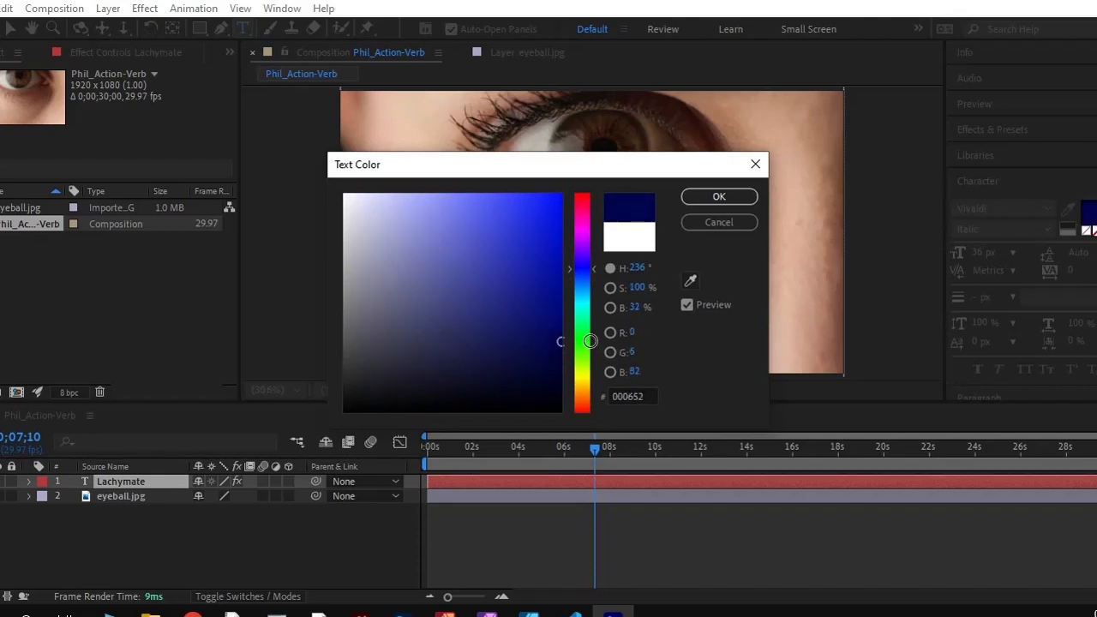
left_click(720, 198)
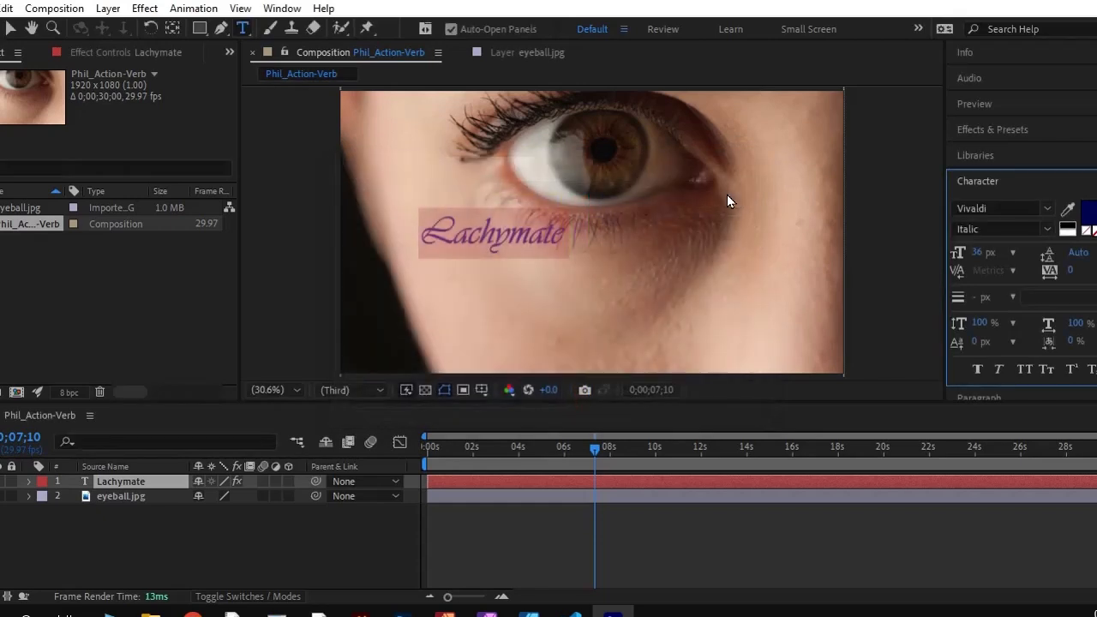
left_click(540, 255)
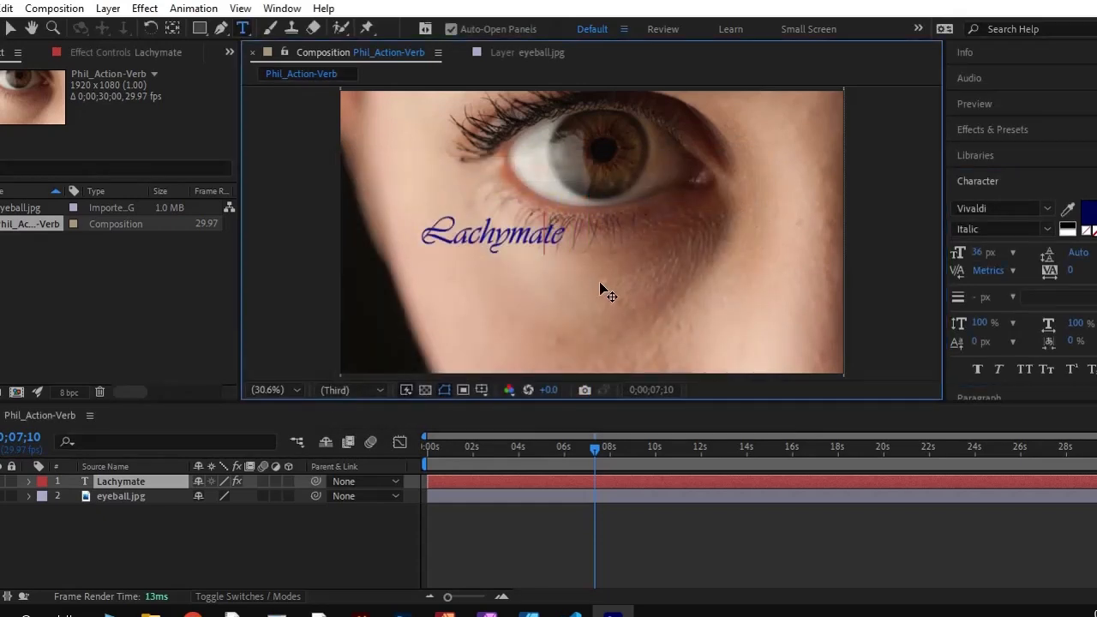
Raise the Lachymate text to the eye's lower outer corner, preview the animation and return the playhead near the start
left_click(10, 28)
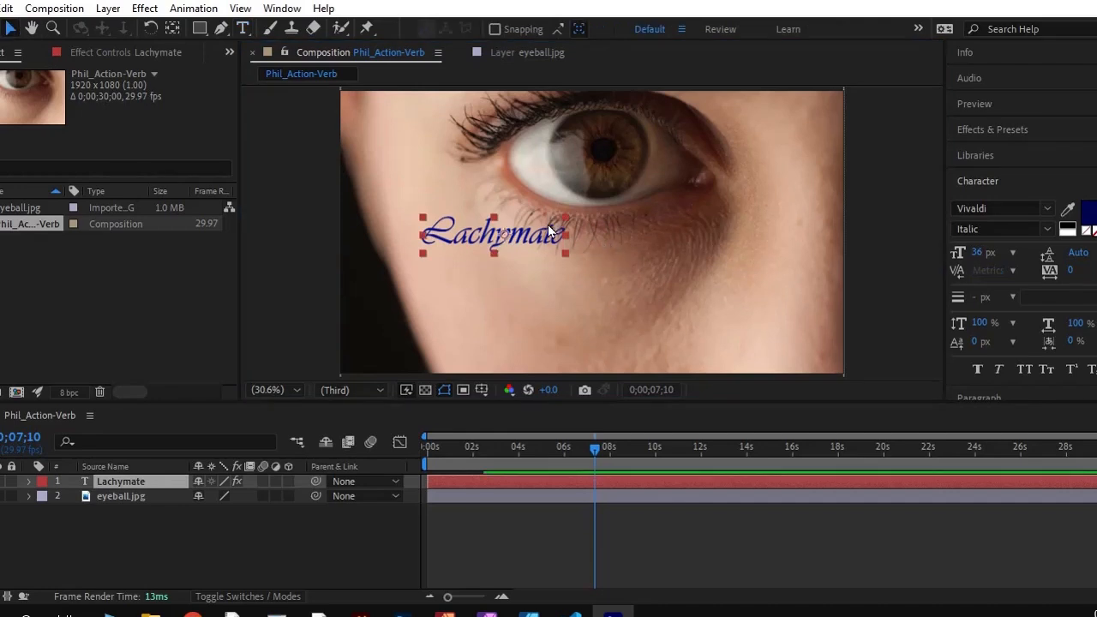
left_click_drag(538, 241, 545, 211)
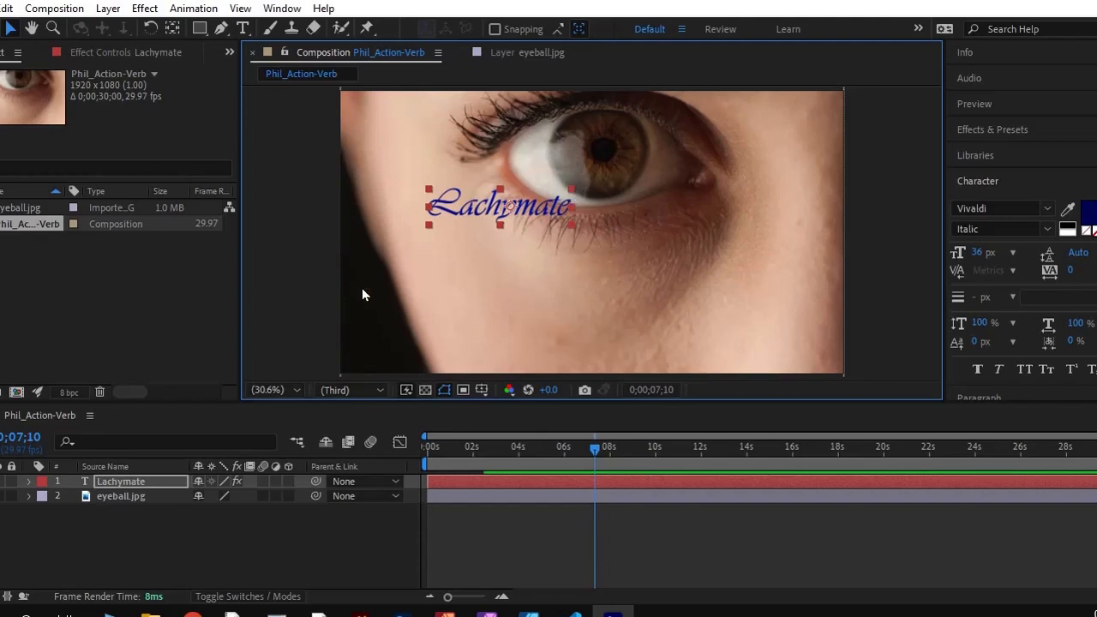
left_click_drag(473, 211, 467, 219)
key("space")
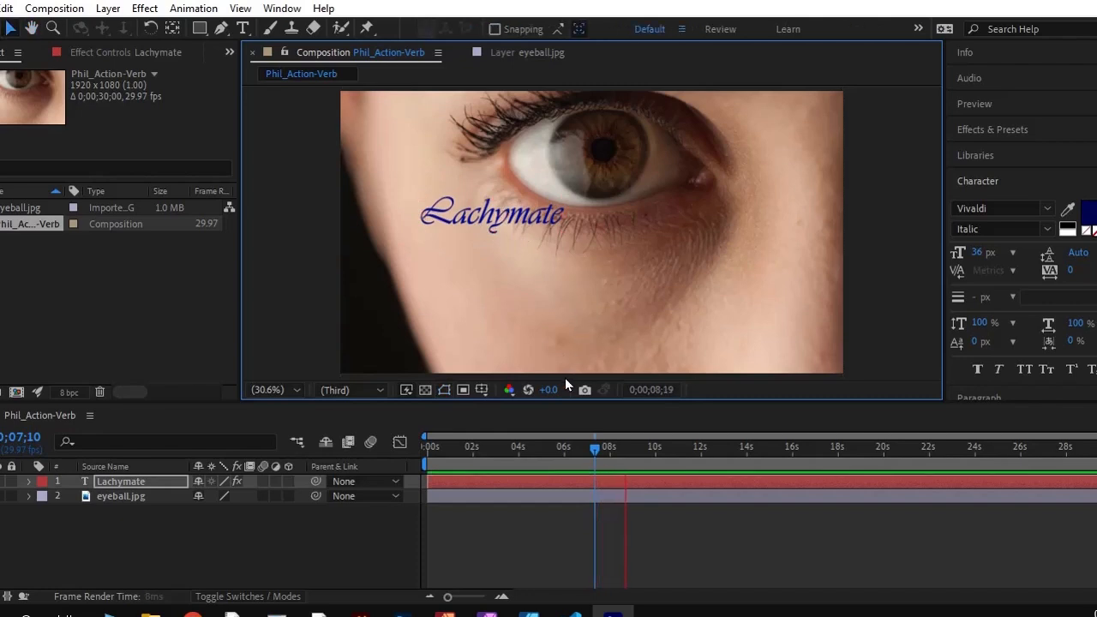
key("space")
left_click_drag(632, 445, 424, 457)
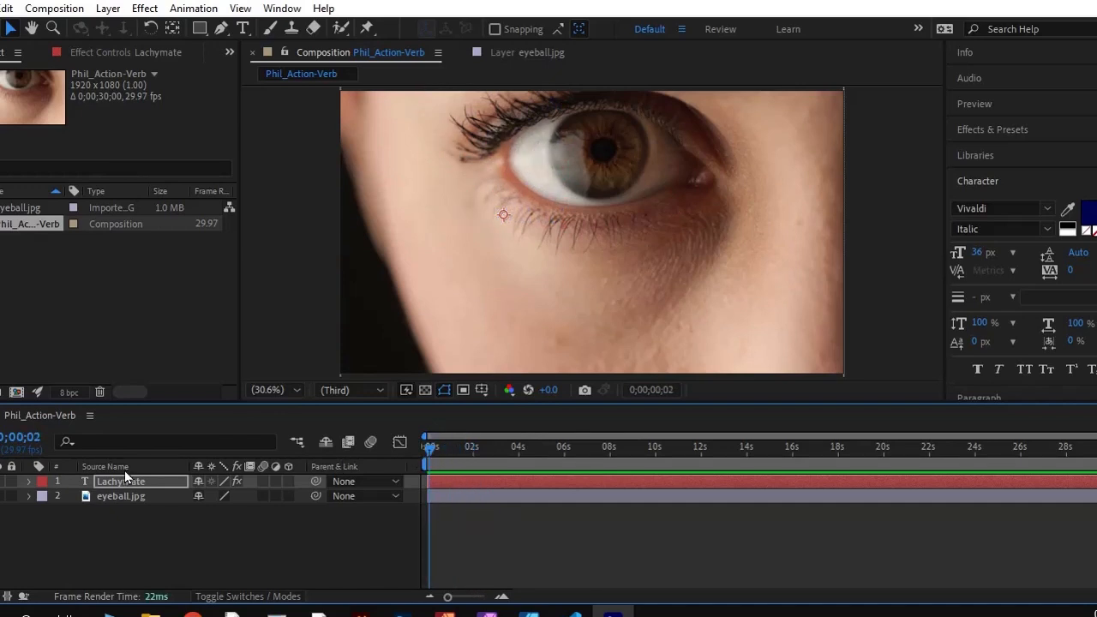
Expand the Lachymate layer's Text and Effects groups to examine the properties added by the preset
left_click(21, 482)
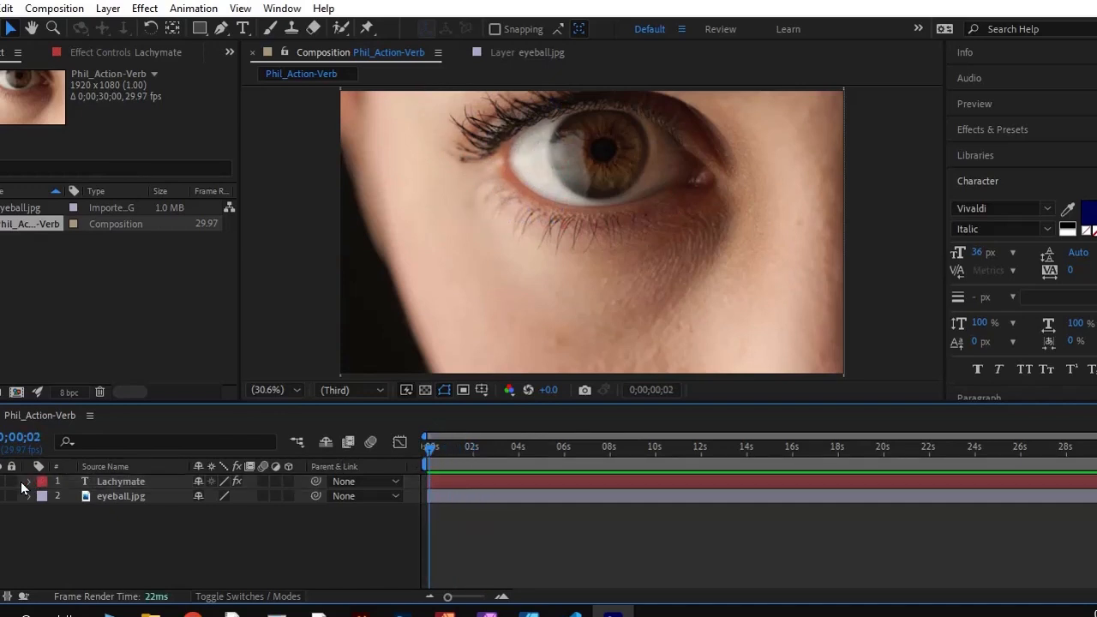
left_click(26, 482)
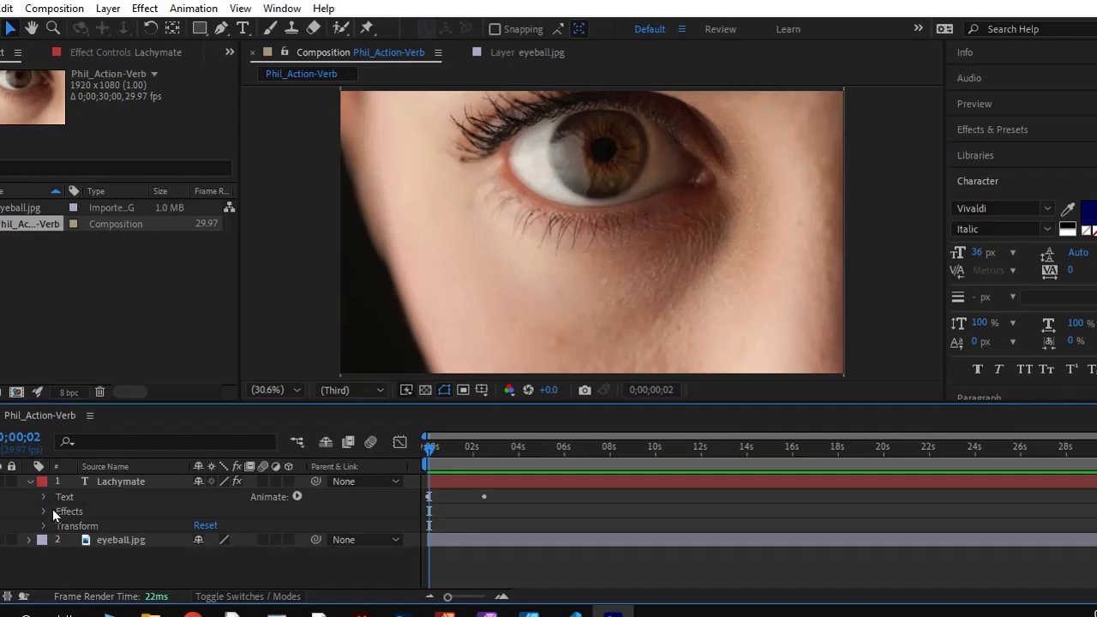
left_click(42, 512)
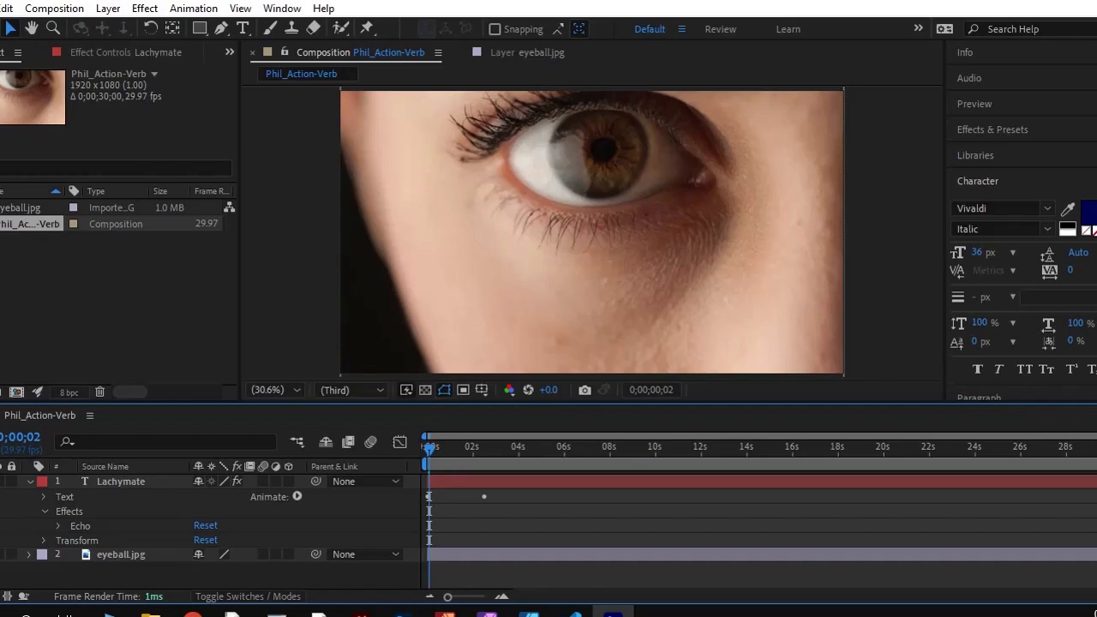
left_click(43, 495)
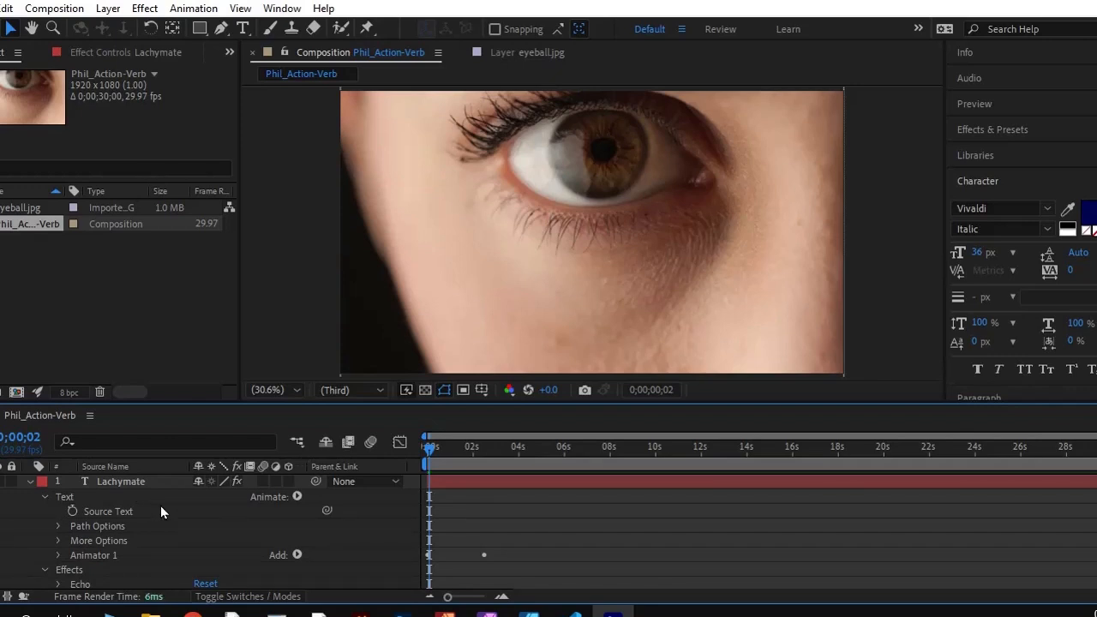
Preview the raining characters animation over the eye from the beginning and reset the playhead to 0;00;00;00
key("space")
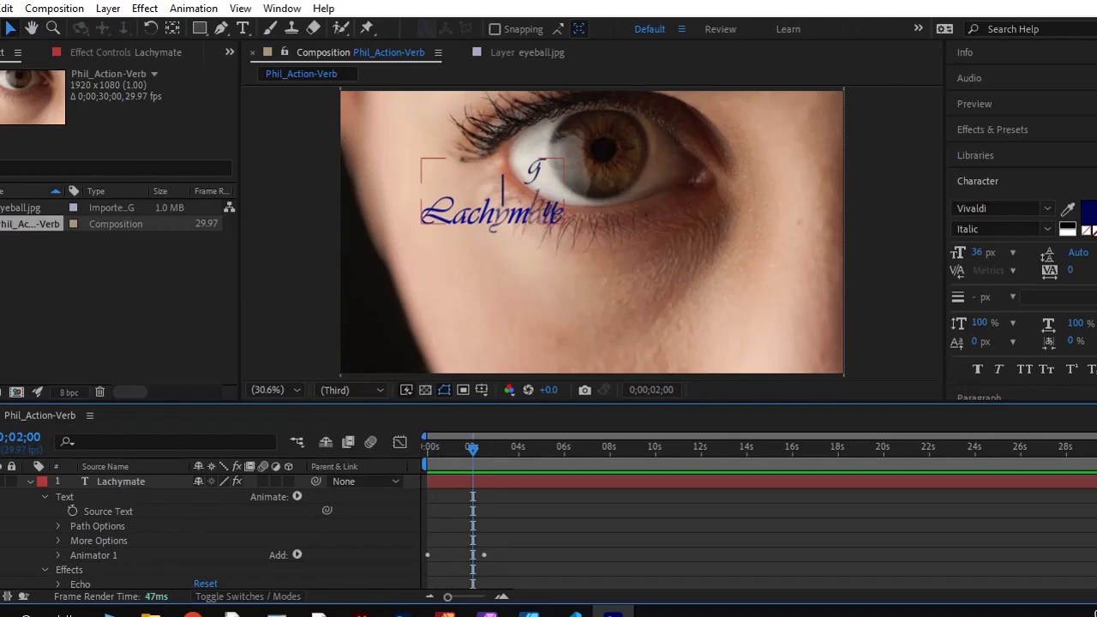
left_click_drag(473, 448, 415, 446)
key("space")
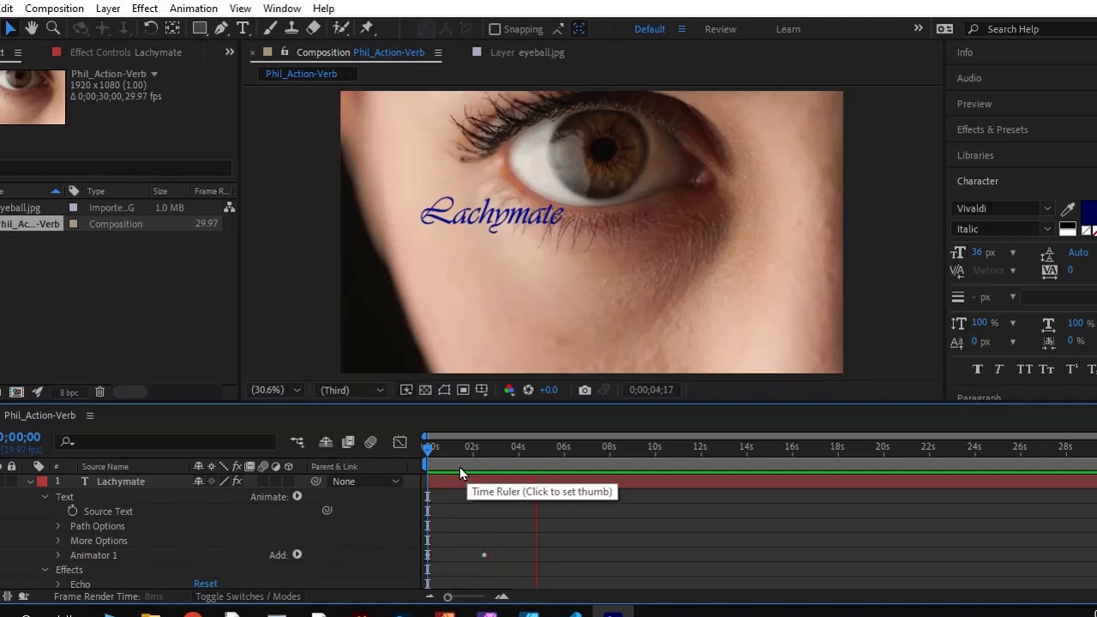
key("space")
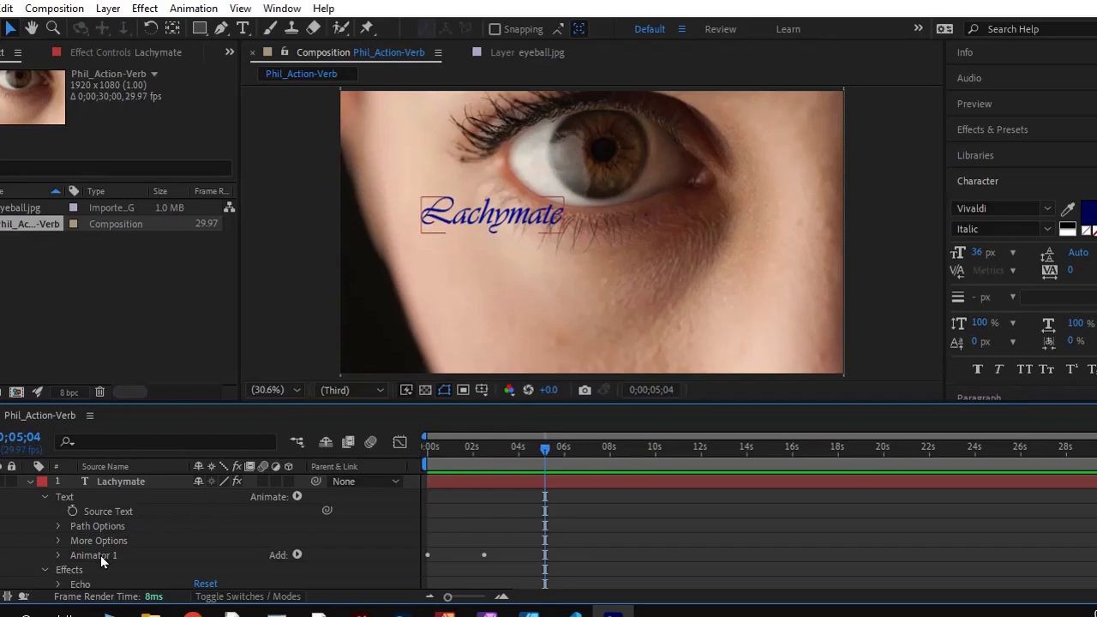
left_click_drag(542, 446, 410, 459)
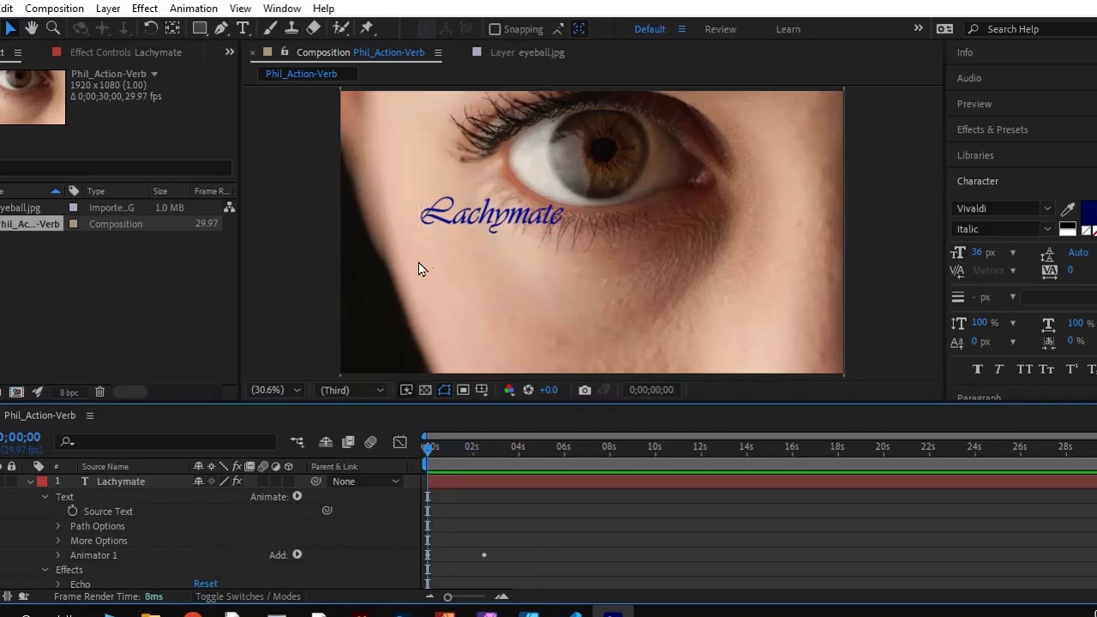
Rotate the Lachymate text 90 degrees clockwise to read downward and position it at the outer corner of the eye
left_click(488, 209)
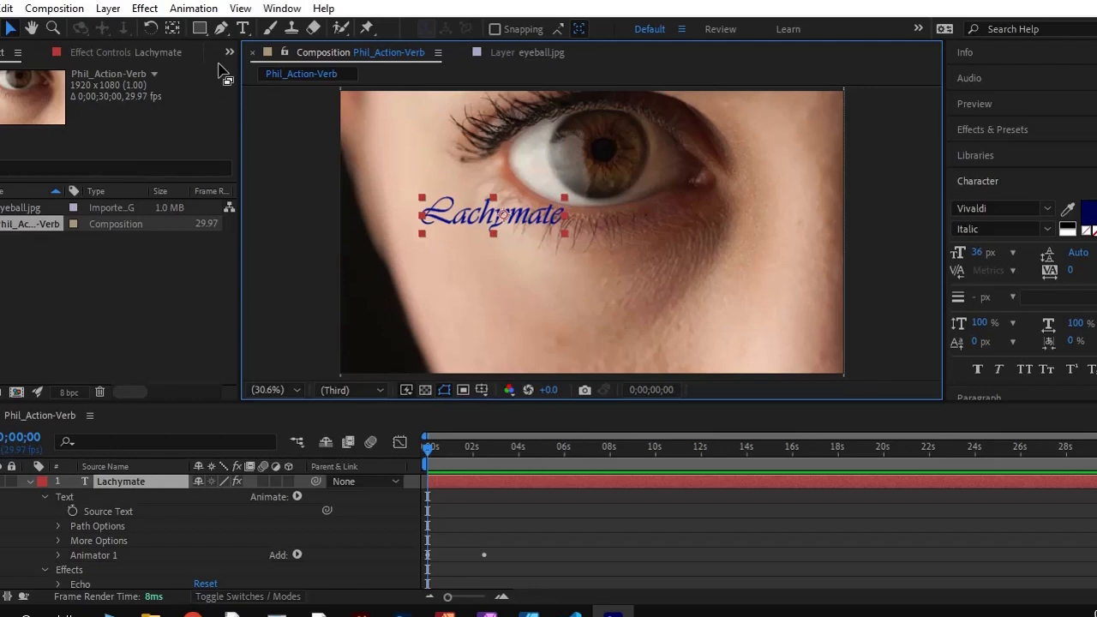
mouse_move(564, 196)
left_mouse_down()
mouse_move(559, 220)
mouse_move(562, 190)
mouse_move(564, 198)
left_mouse_up()
left_click(150, 28)
left_click_drag(569, 208, 512, 273)
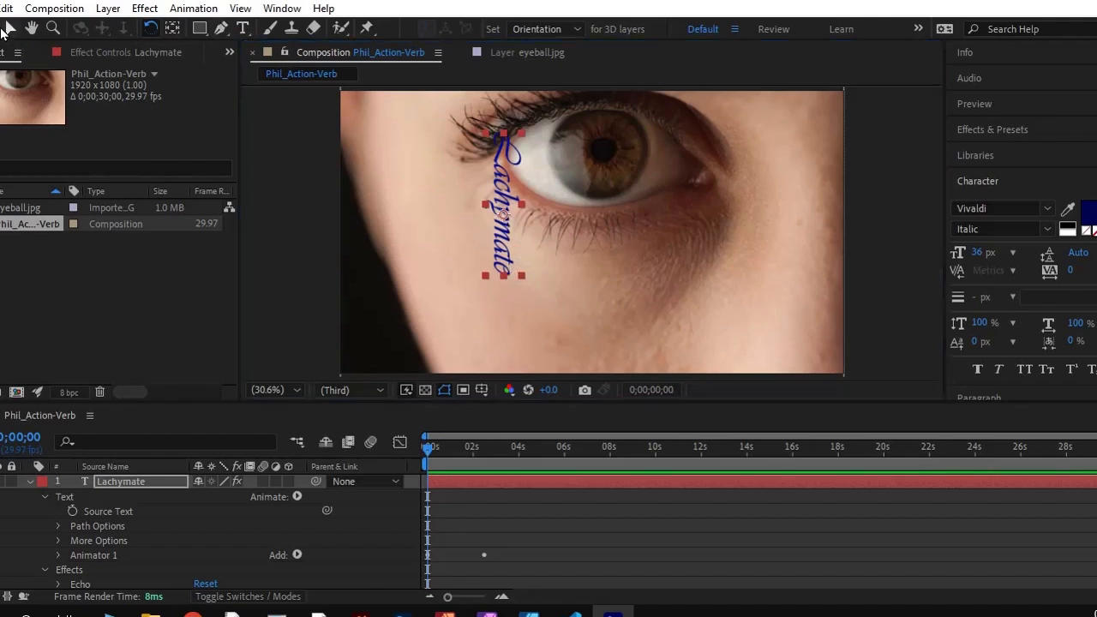
left_click(7, 29)
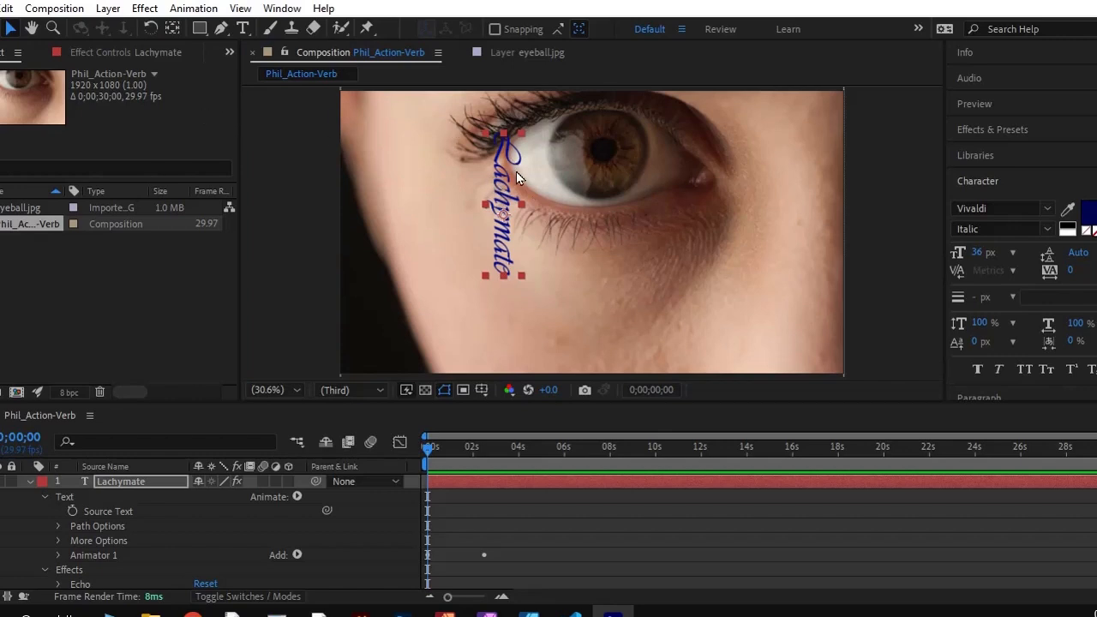
mouse_move(502, 189)
left_mouse_down()
mouse_move(497, 214)
mouse_move(504, 198)
mouse_move(495, 200)
left_mouse_up()
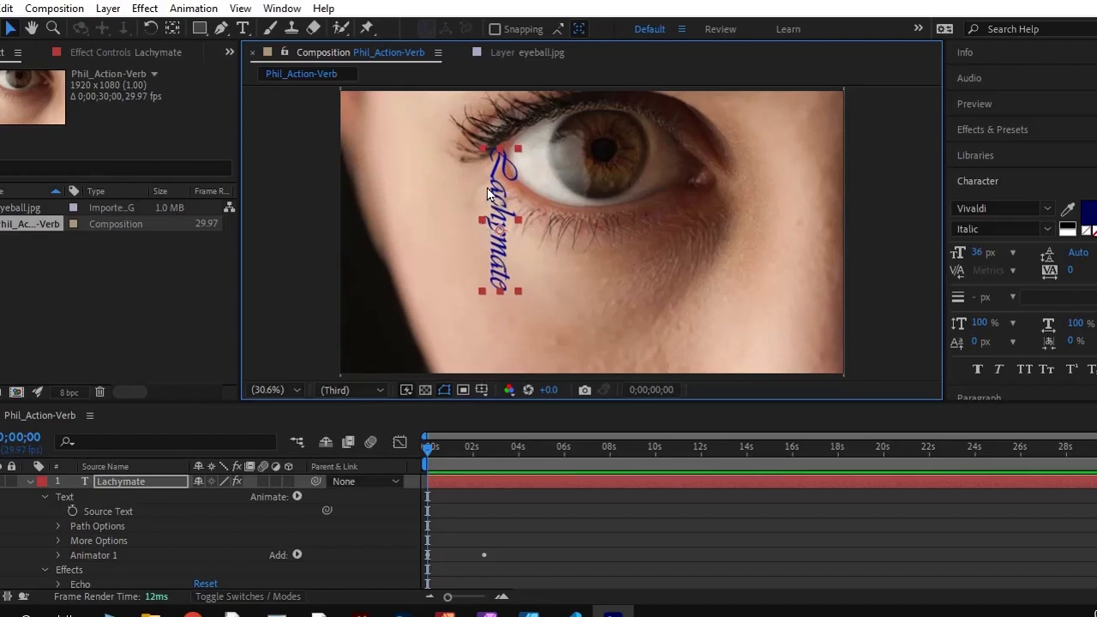
mouse_move(497, 182)
left_mouse_down()
mouse_move(497, 306)
mouse_move(480, 163)
mouse_move(501, 176)
left_mouse_up()
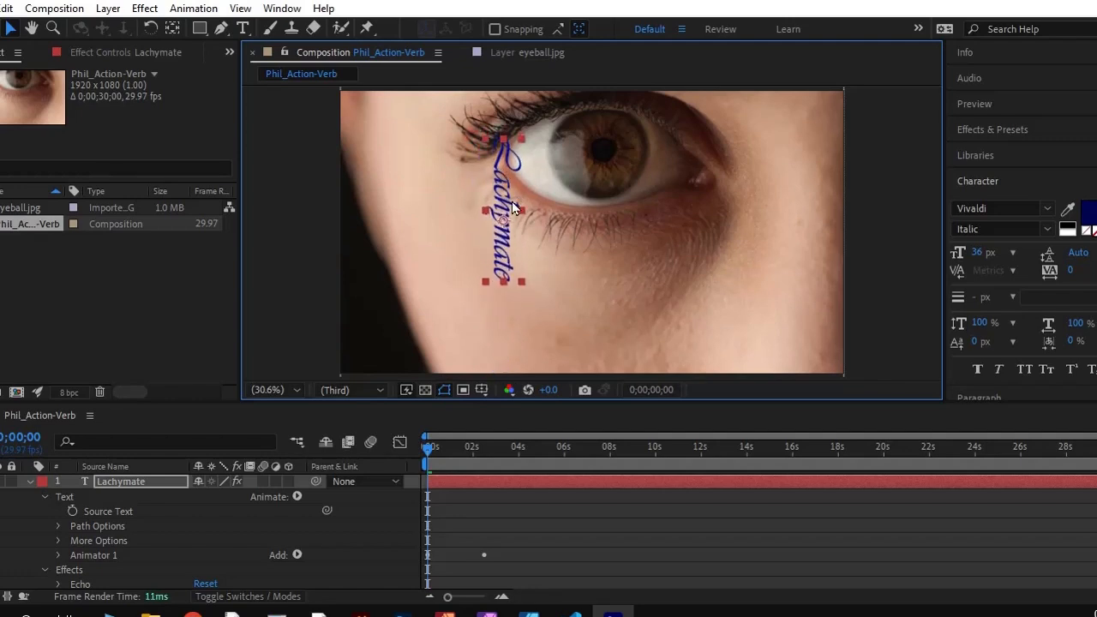
Delete Animator 1 from the Lachymate layer's Text group
right_click(88, 555)
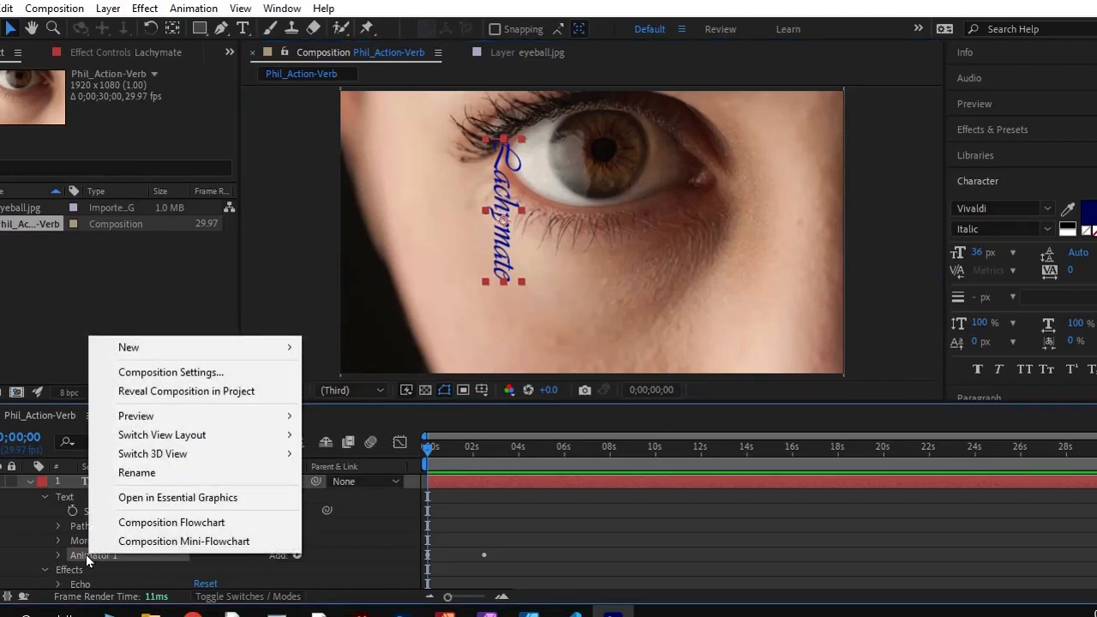
left_click(86, 555)
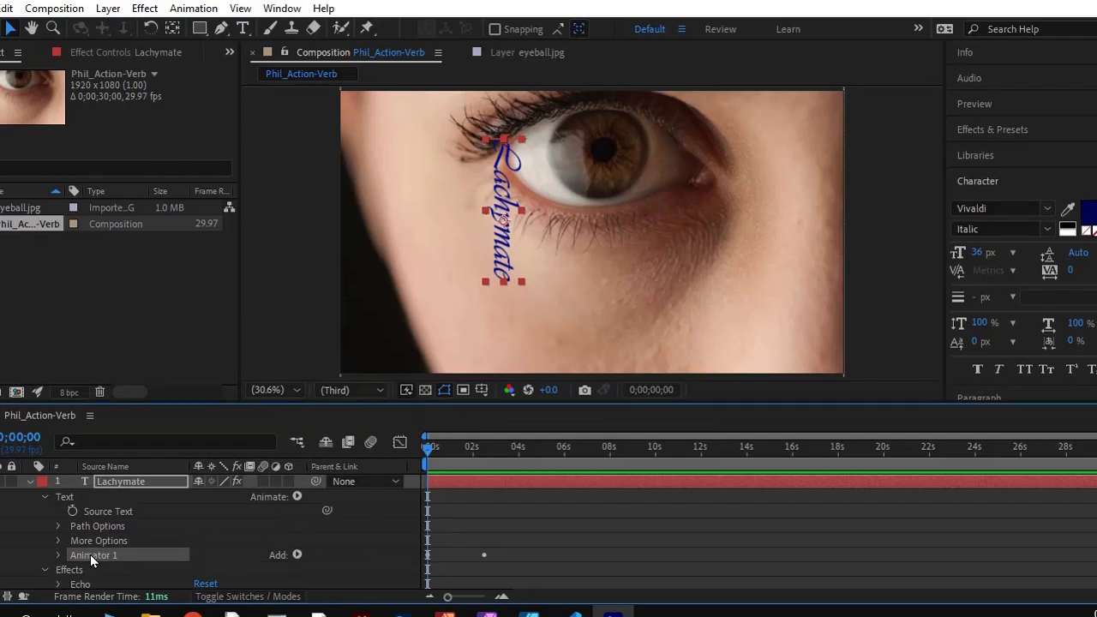
key("Delete")
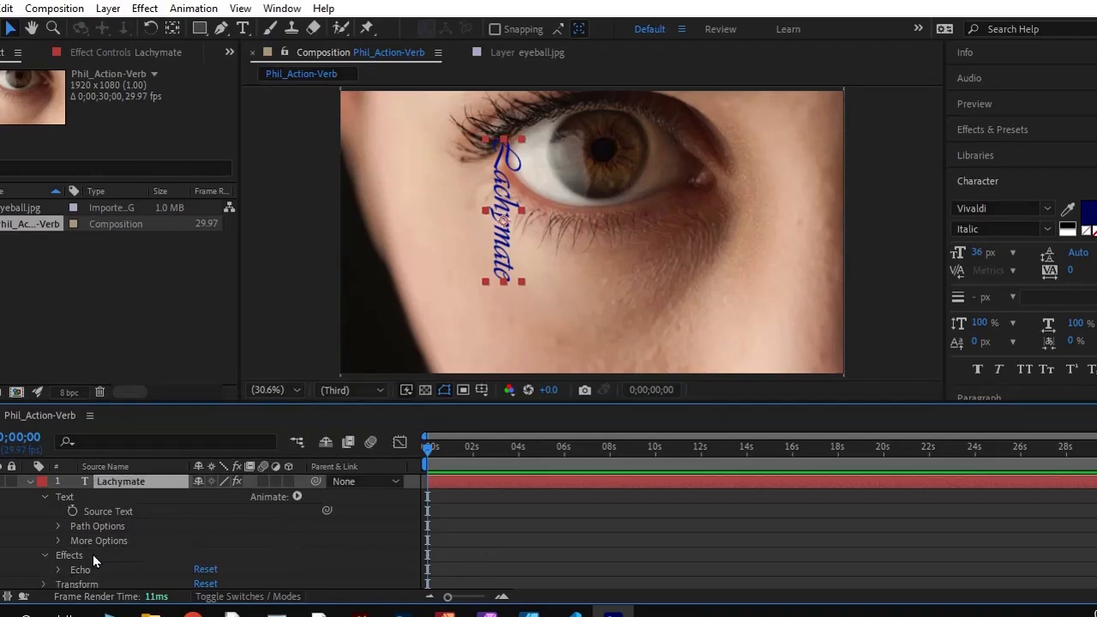
key("ctrl+z")
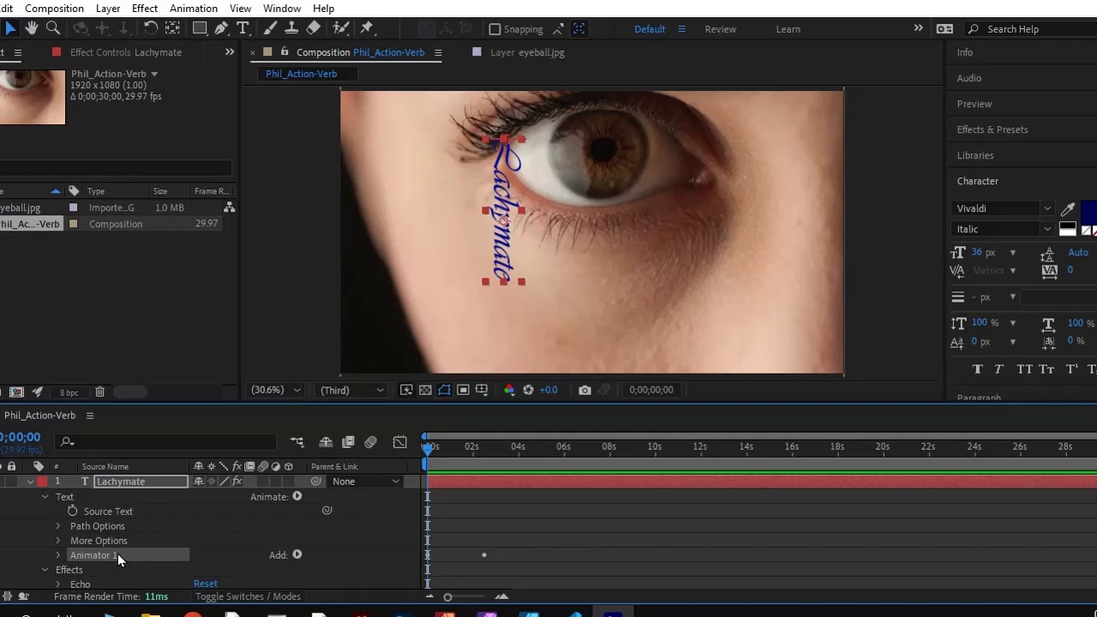
key("Delete")
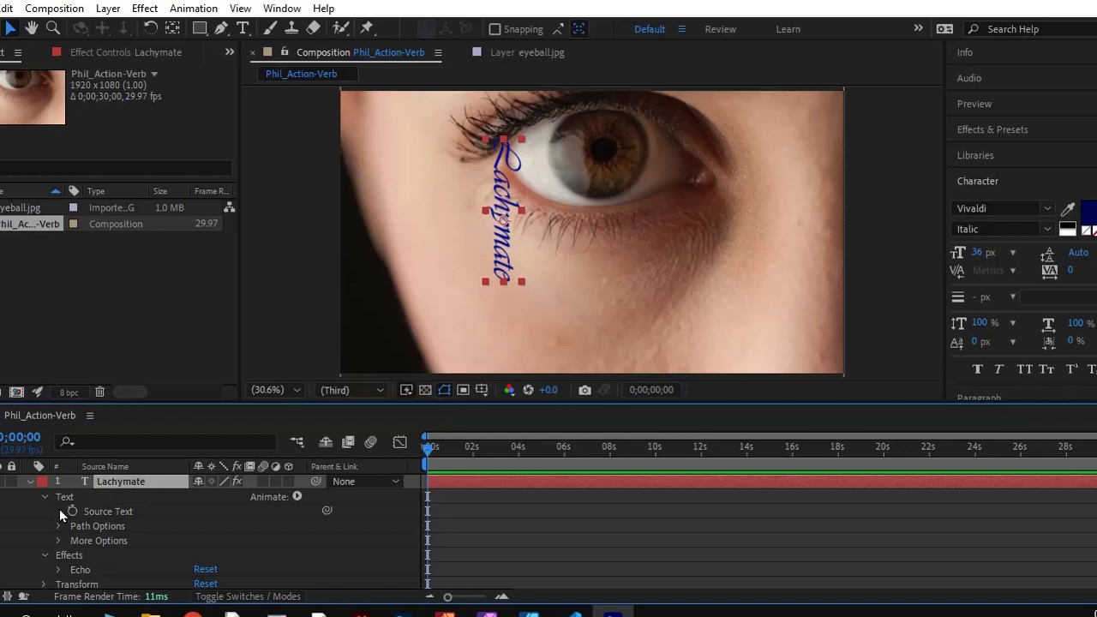
Collapse the Lachymate layer's Text group and expand its Transform properties
scroll(48, 512, "down", 1)
scroll(54, 519, "up", 1)
left_click(44, 496)
left_click(31, 481)
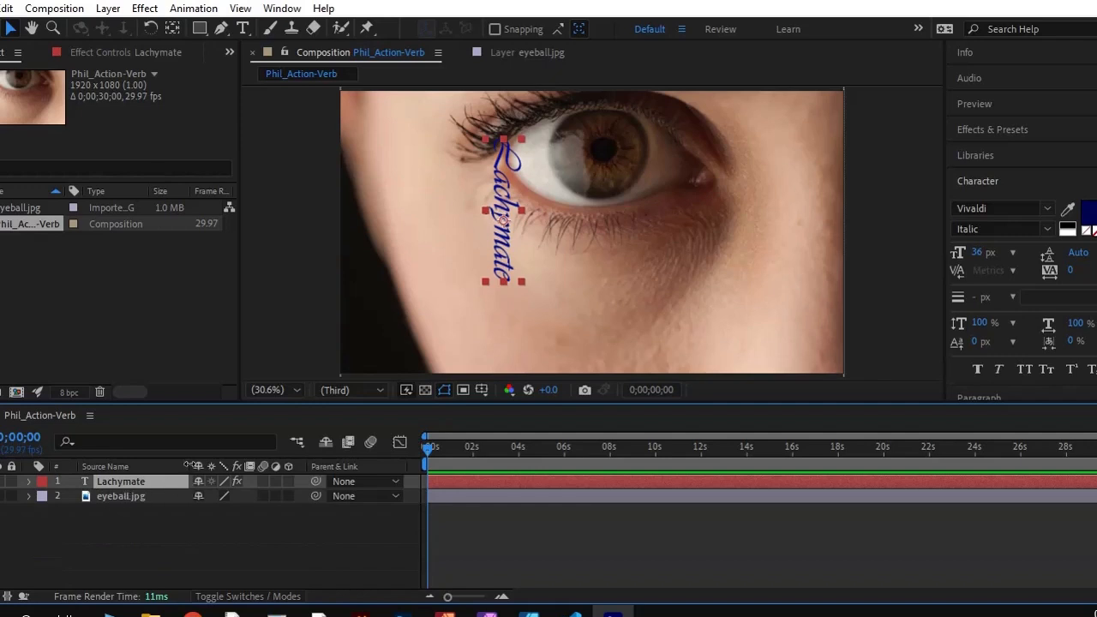
left_click(29, 481)
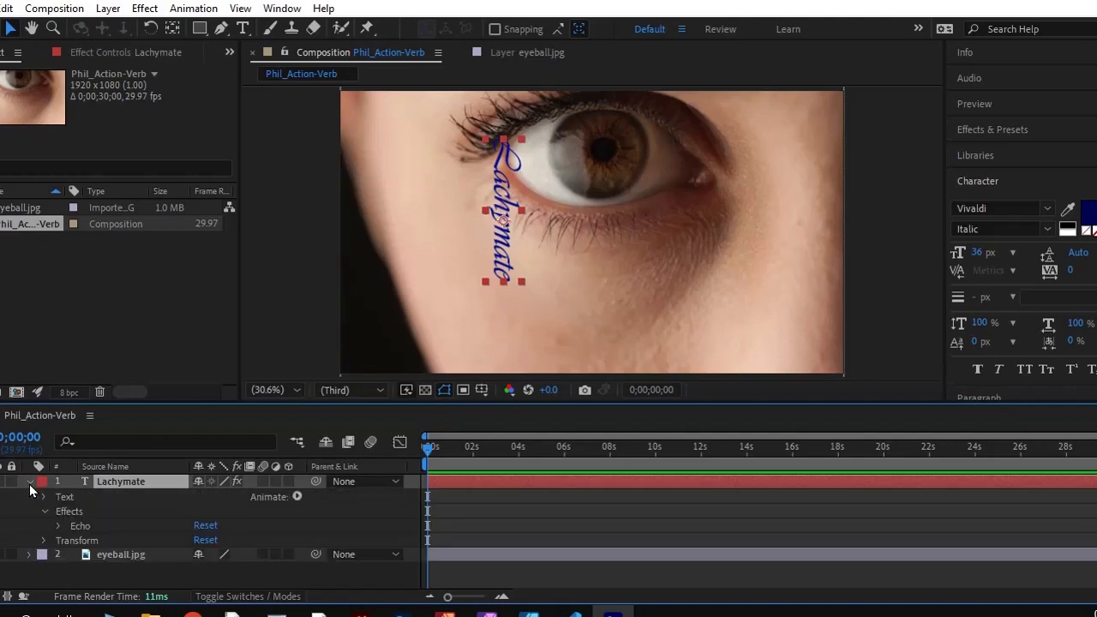
left_click(44, 541)
scroll(84, 534, "down", 1)
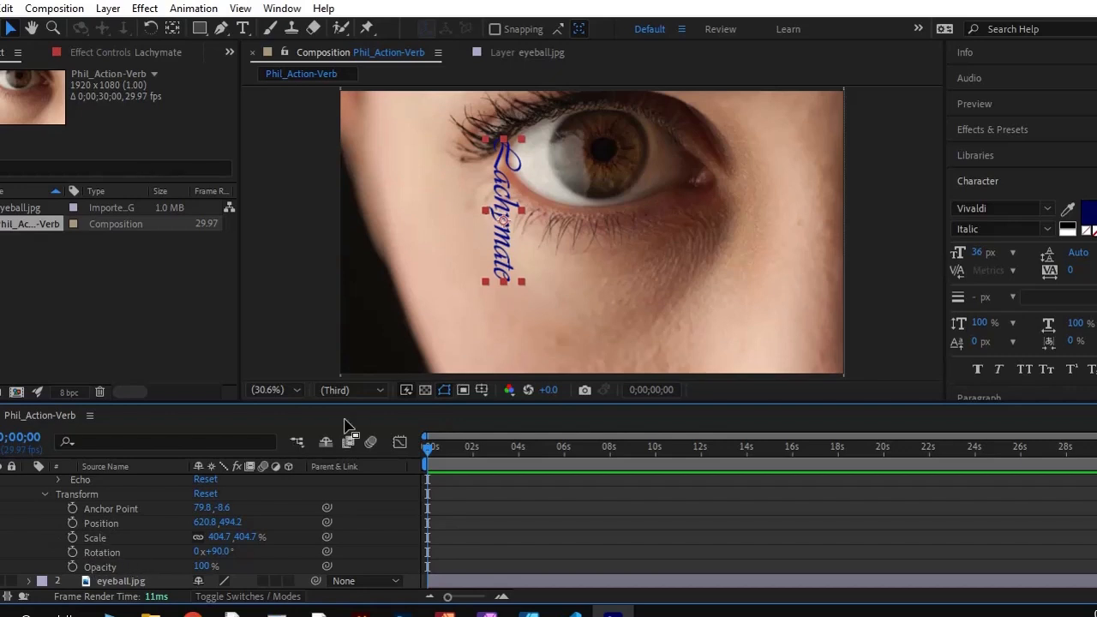
Lower the Lachymate text slightly to position 620.8, 533.4 and set a Position keyframe at 0;00;00;00
left_click_drag(503, 250, 508, 294)
left_click_drag(506, 302, 504, 261)
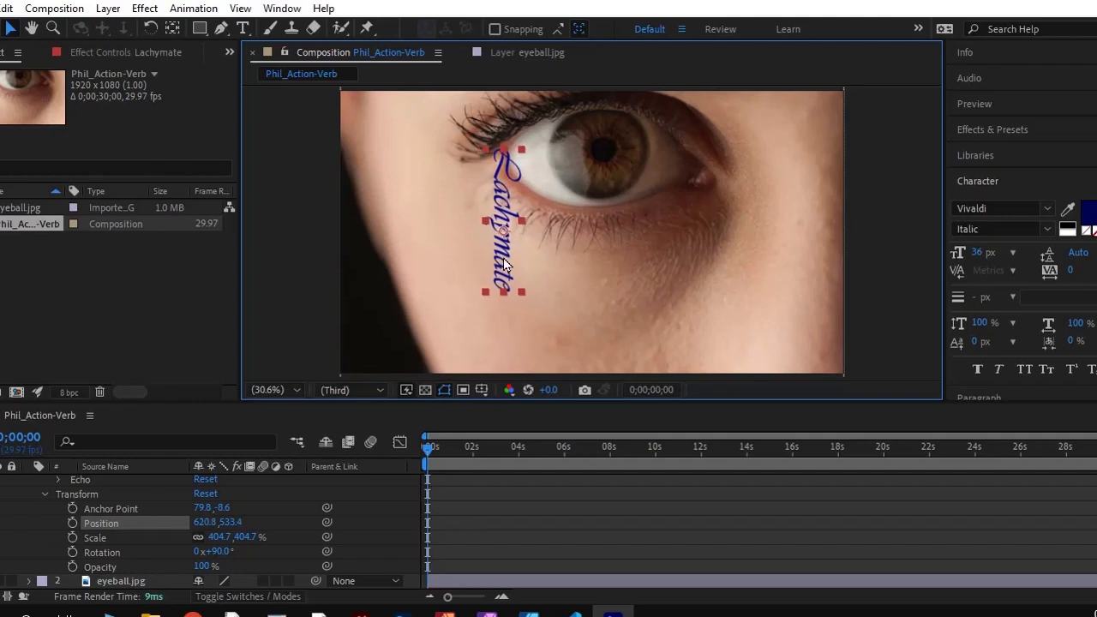
left_click(72, 523)
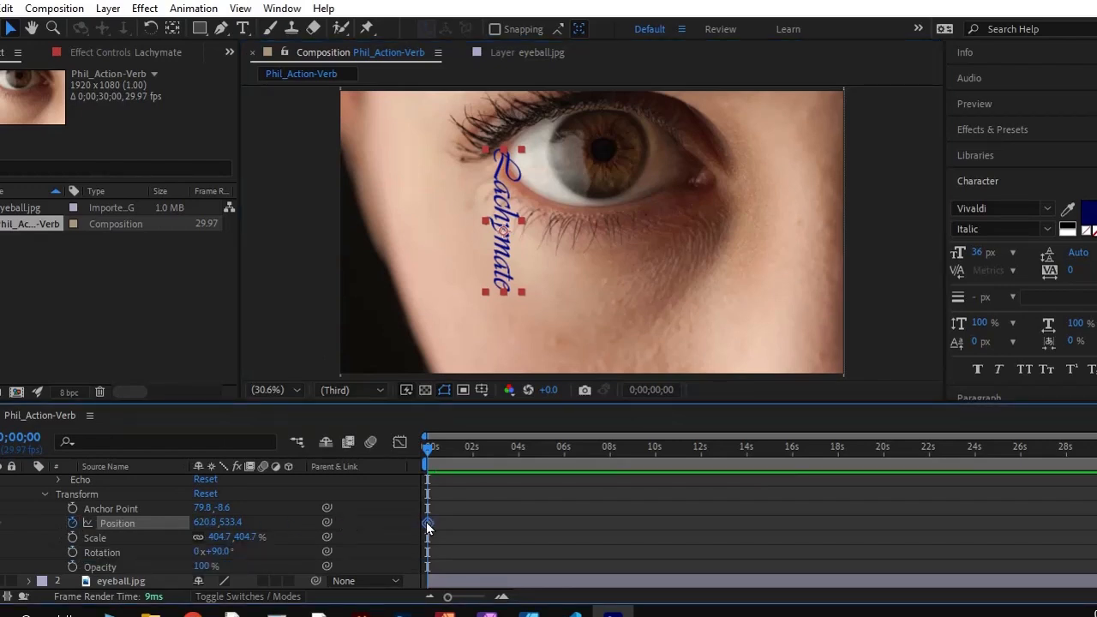
mouse_move(427, 527)
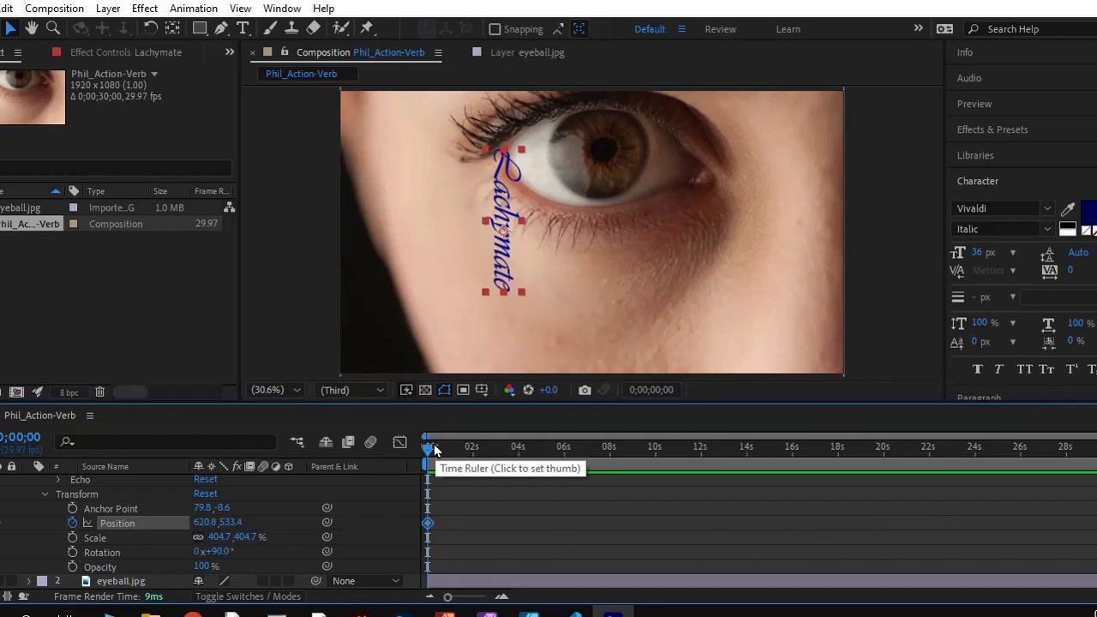
Add a Position keyframe at 0;00;17;29 with the Lachymate text moved straight down below the frame to 620.8, 1433.4
left_click_drag(429, 454, 839, 463)
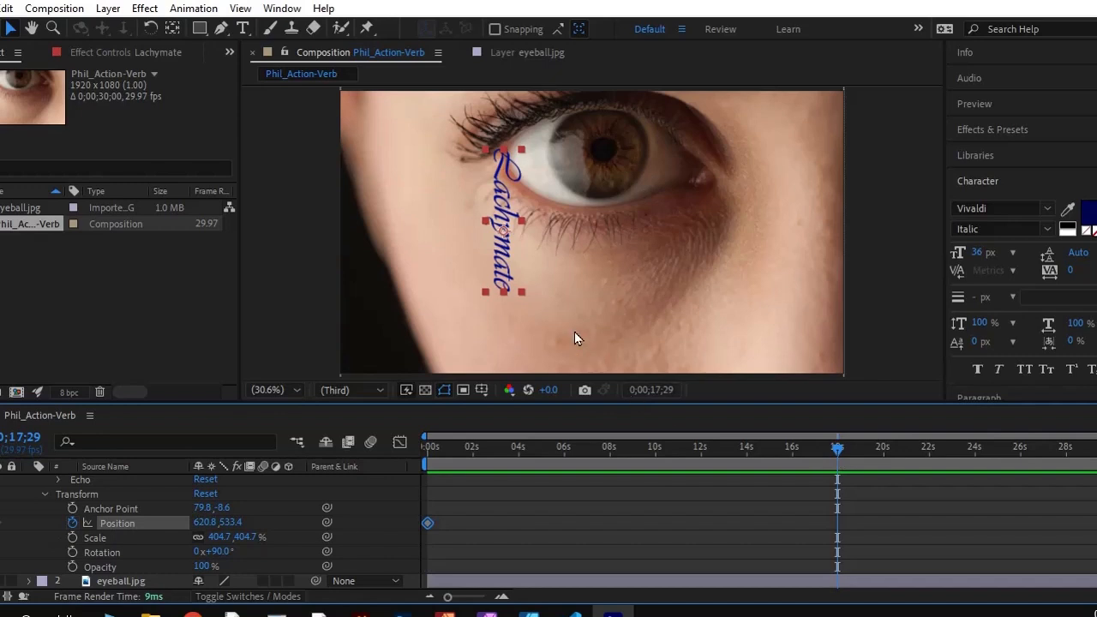
left_click_drag(506, 251, 503, 309)
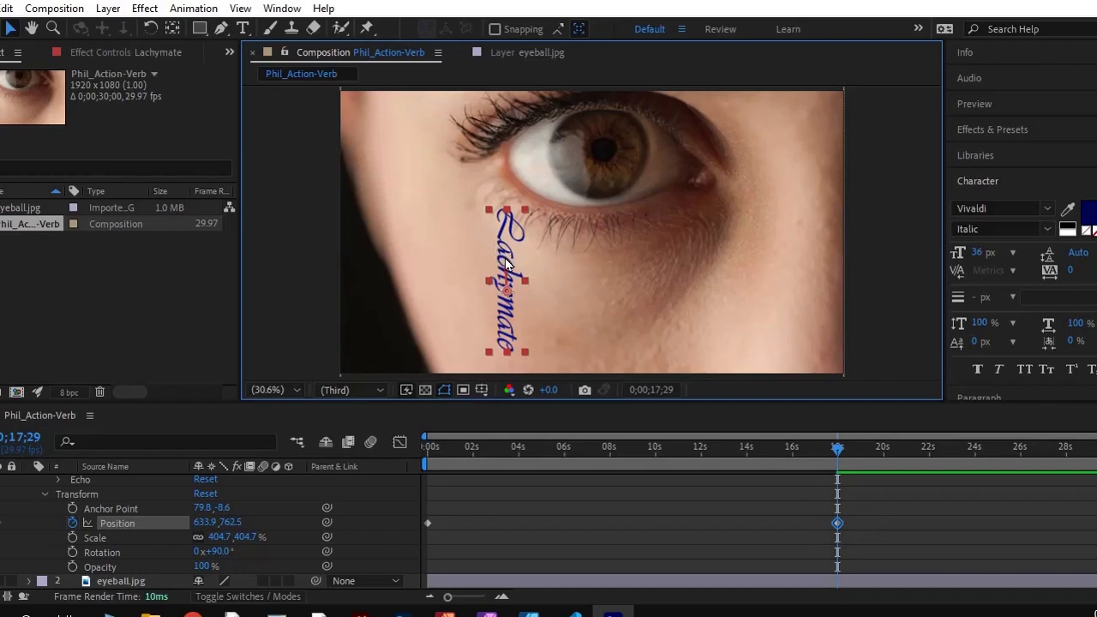
key("ctrl+z")
left_click_drag(499, 203, 513, 437)
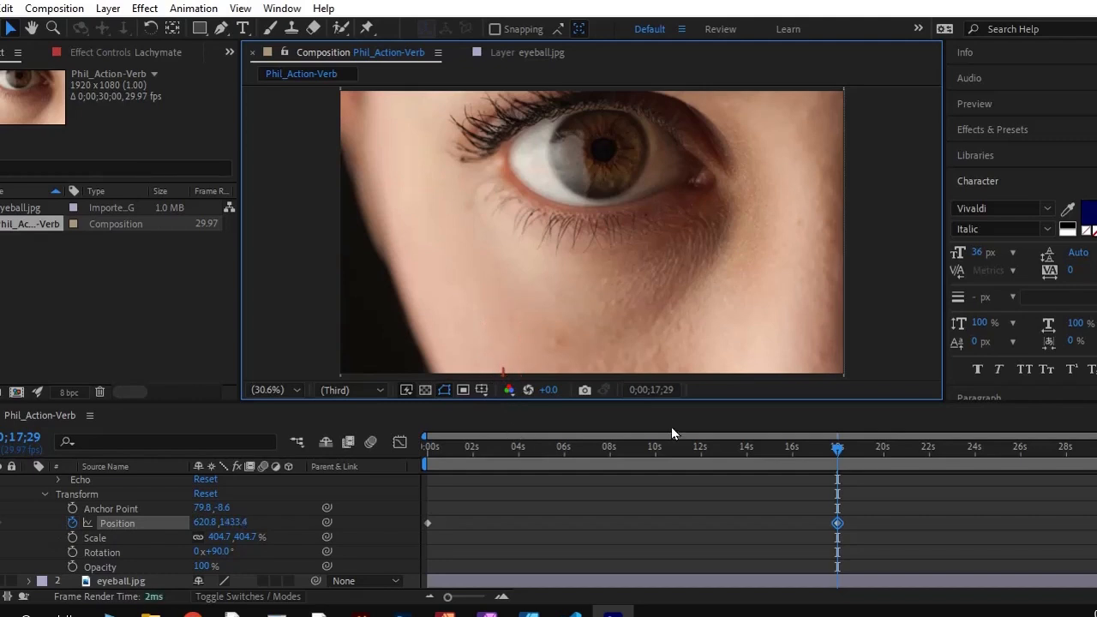
Preview the text sliding down the cheek from the beginning and return the playhead to 0;00;00;00
left_click_drag(837, 448, 378, 494)
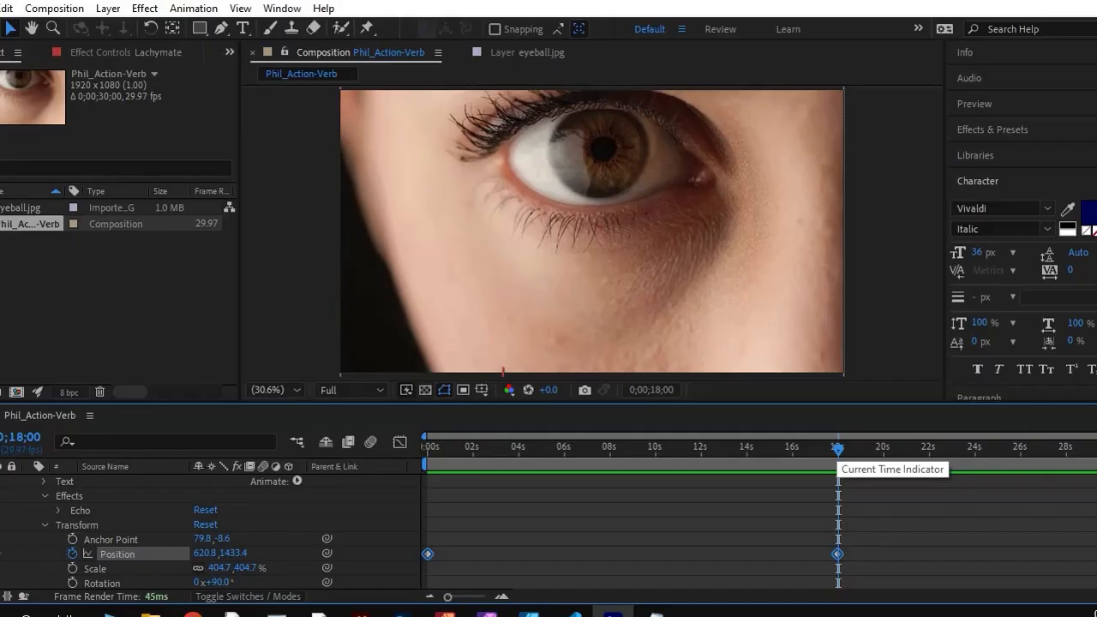
left_click_drag(841, 454, 380, 464)
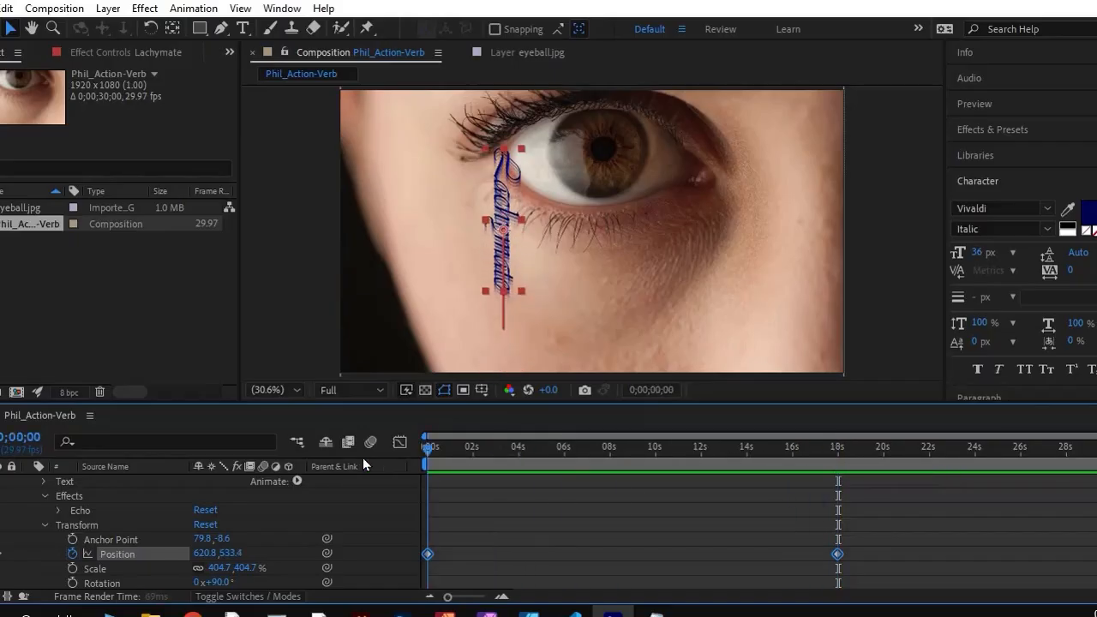
key("space")
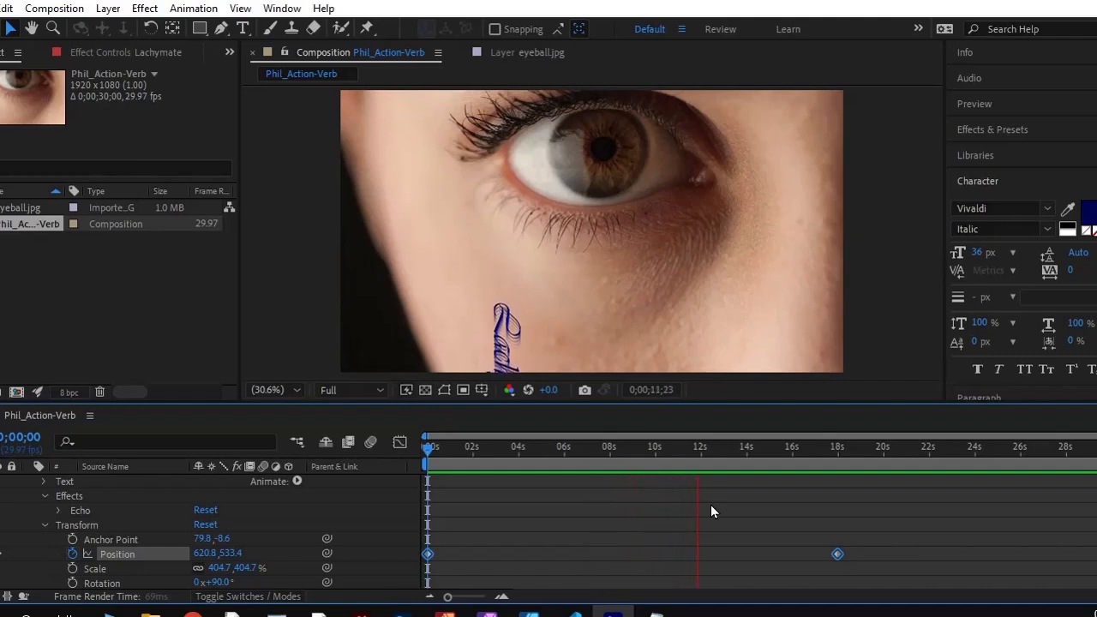
key("space")
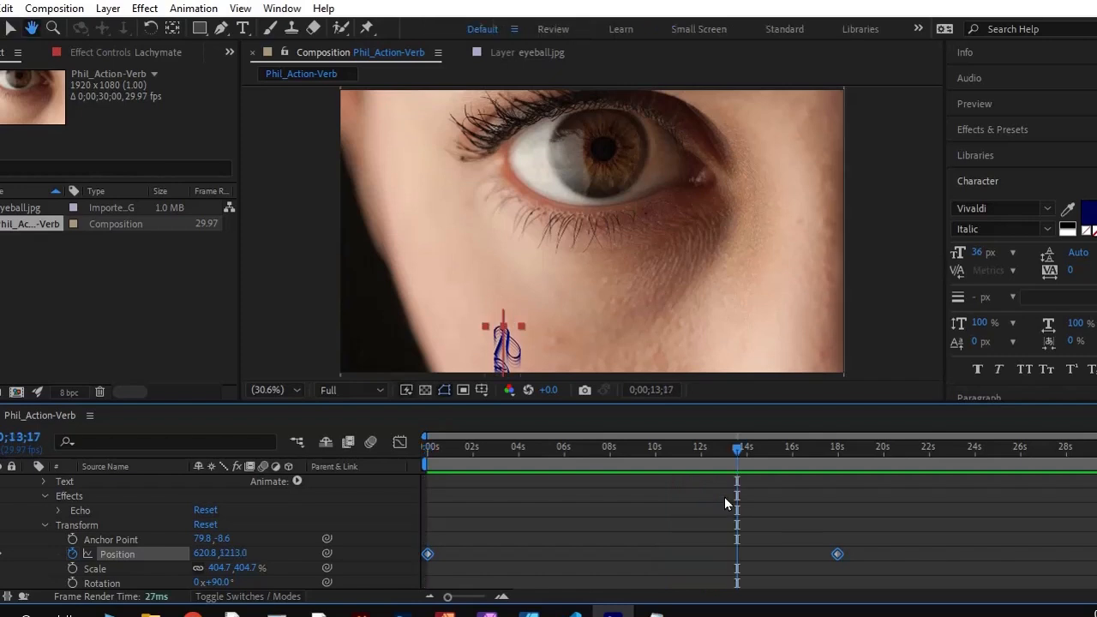
left_click_drag(740, 452, 481, 453)
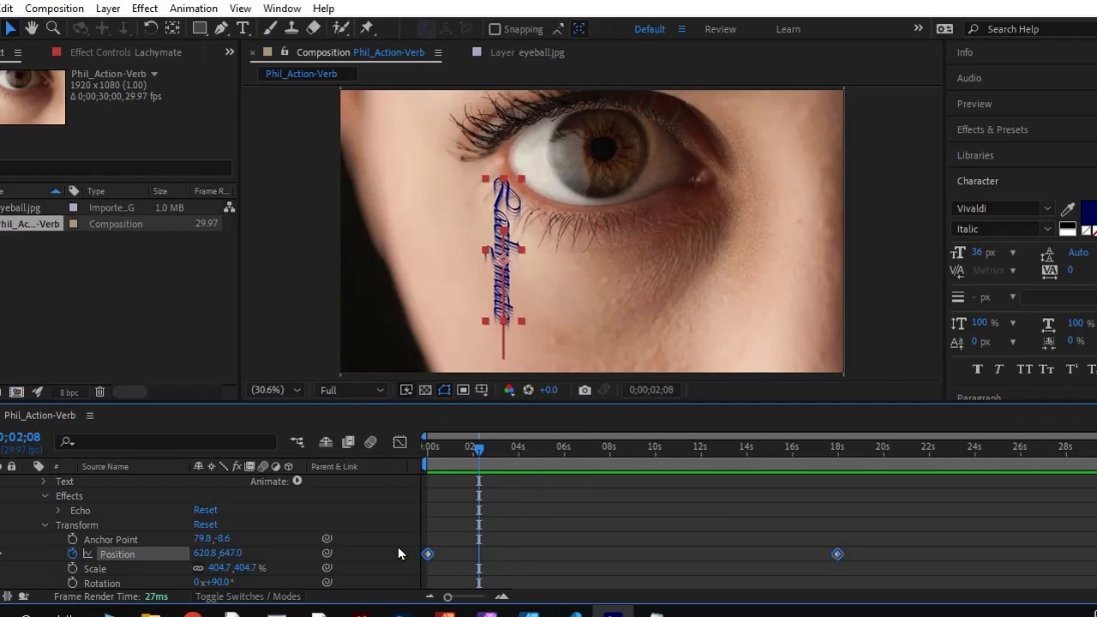
left_click_drag(479, 449, 357, 469)
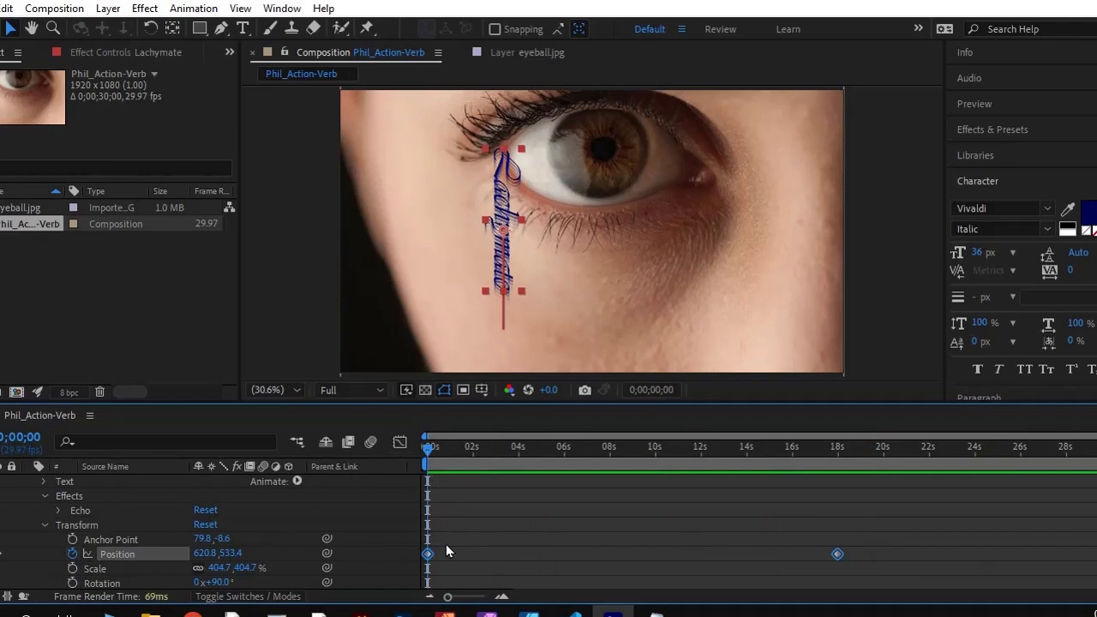
Try a faster fall by retiming the Position keyframes to just under 1 second and about 4 seconds, and preview it
mouse_move(429, 556)
left_mouse_down()
mouse_move(510, 558)
mouse_move(444, 557)
left_mouse_up()
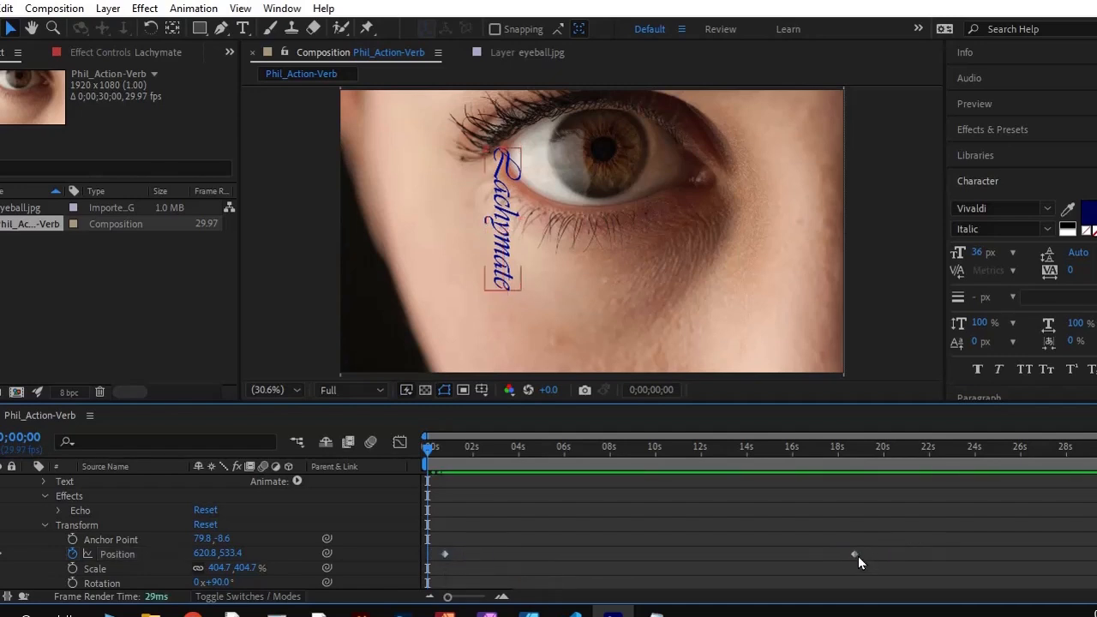
left_click_drag(854, 554, 521, 556)
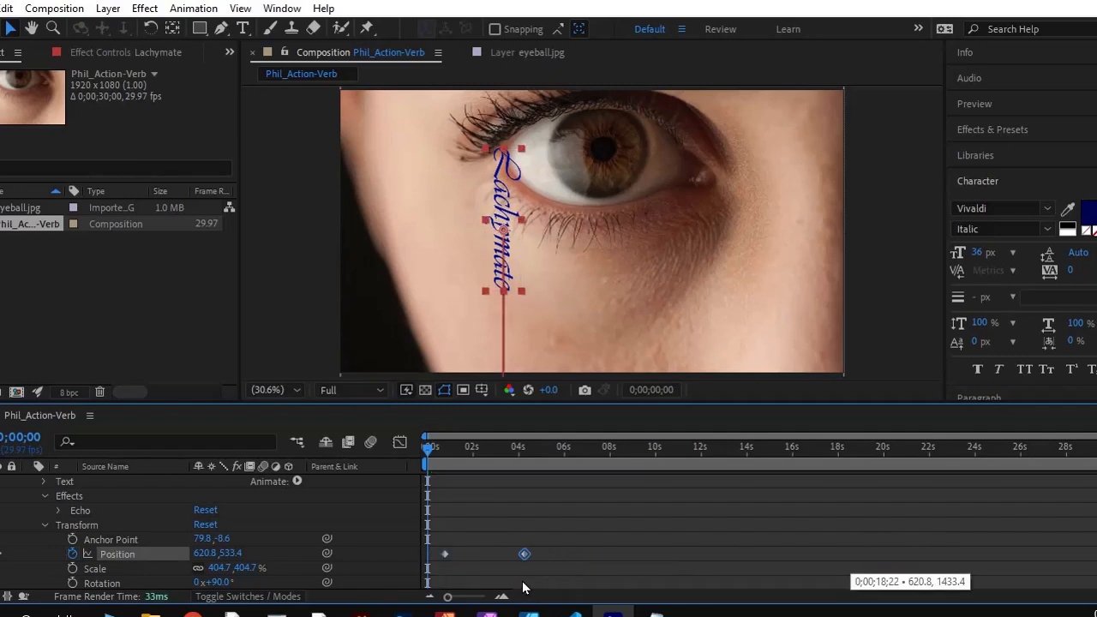
key("space")
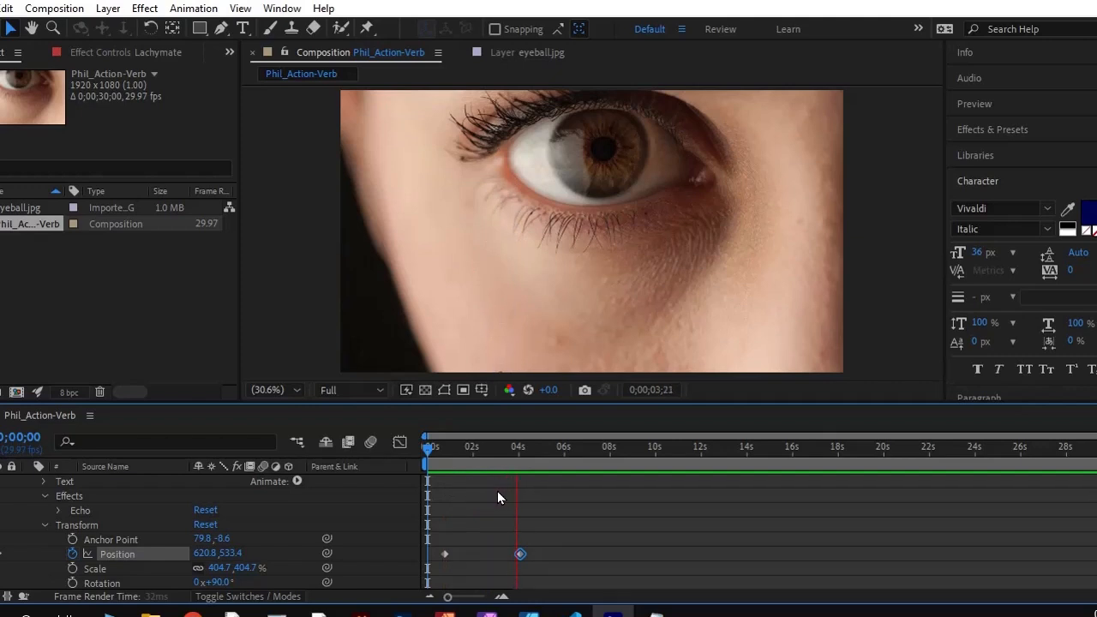
key("space")
left_click_drag(532, 450, 421, 457)
left_click(442, 457)
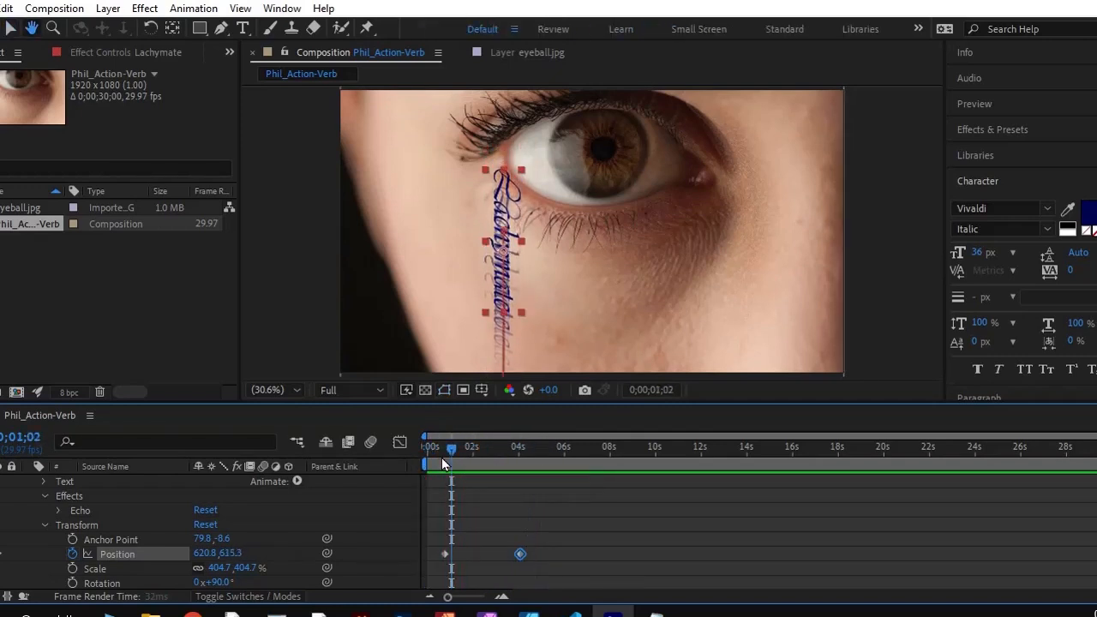
Retime the Position keyframes so the fall starts at about 18 seconds and ends at about 28 seconds, with the playhead back at 0;00;00;00
left_click_drag(522, 554, 1063, 554)
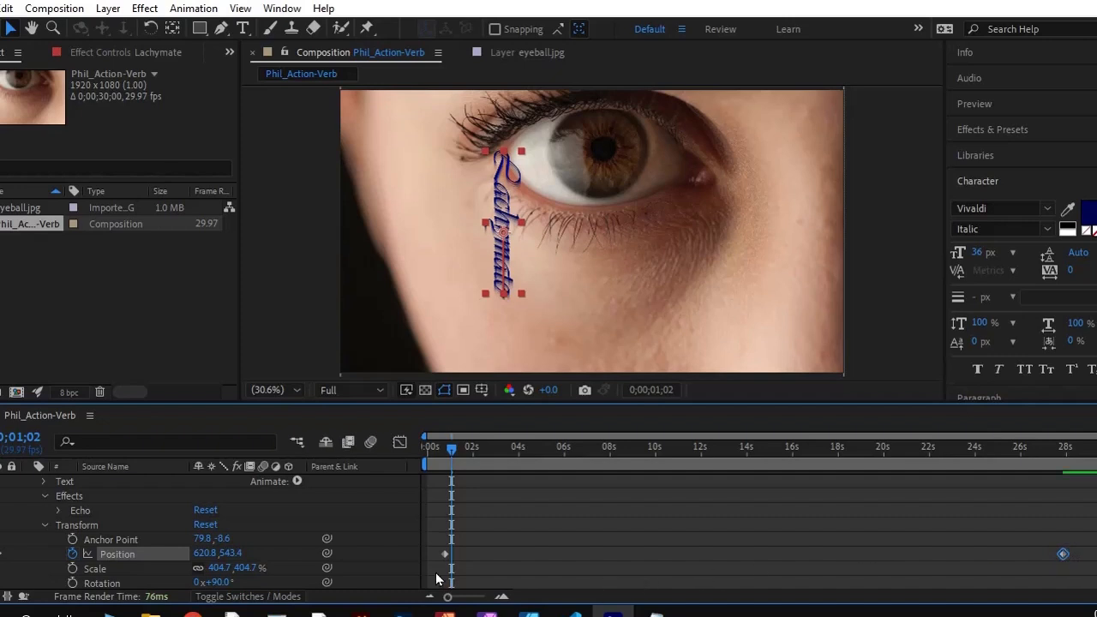
left_click_drag(481, 550, 840, 554)
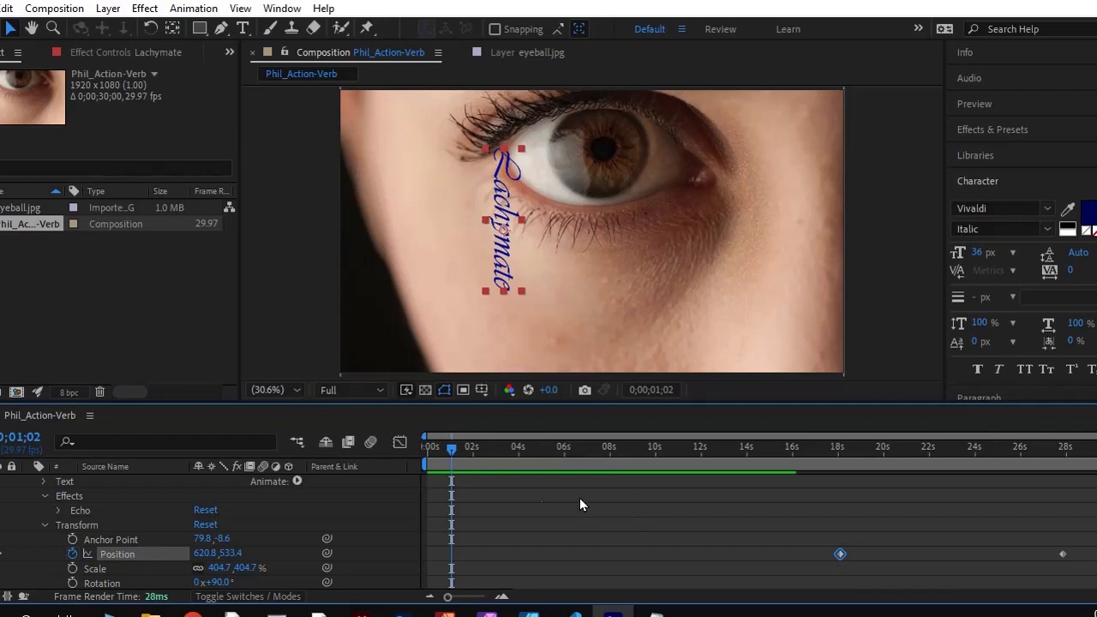
left_click_drag(451, 451, 419, 452)
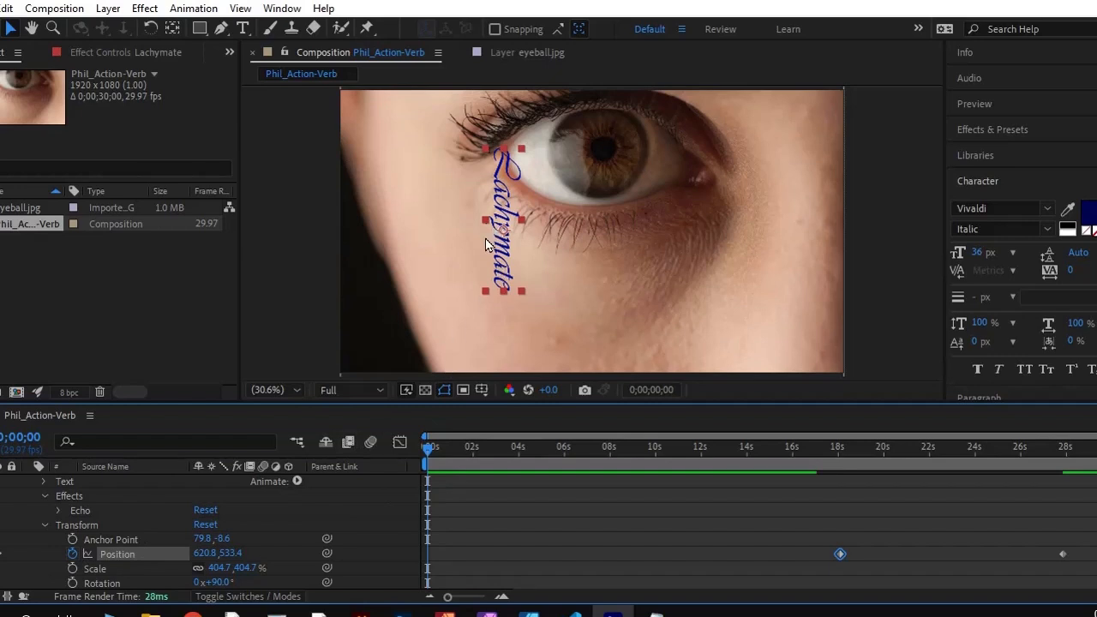
Add an Opacity keyframe of 0% to the Lachymate layer at 0;00;00;00
scroll(95, 534, "down", 2)
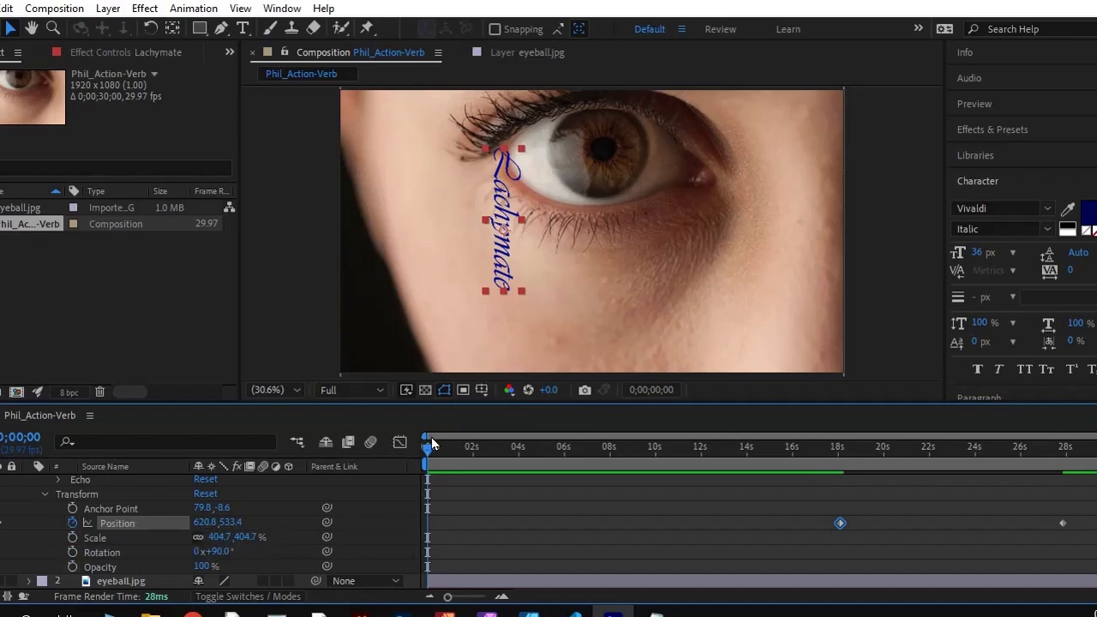
left_click(73, 566)
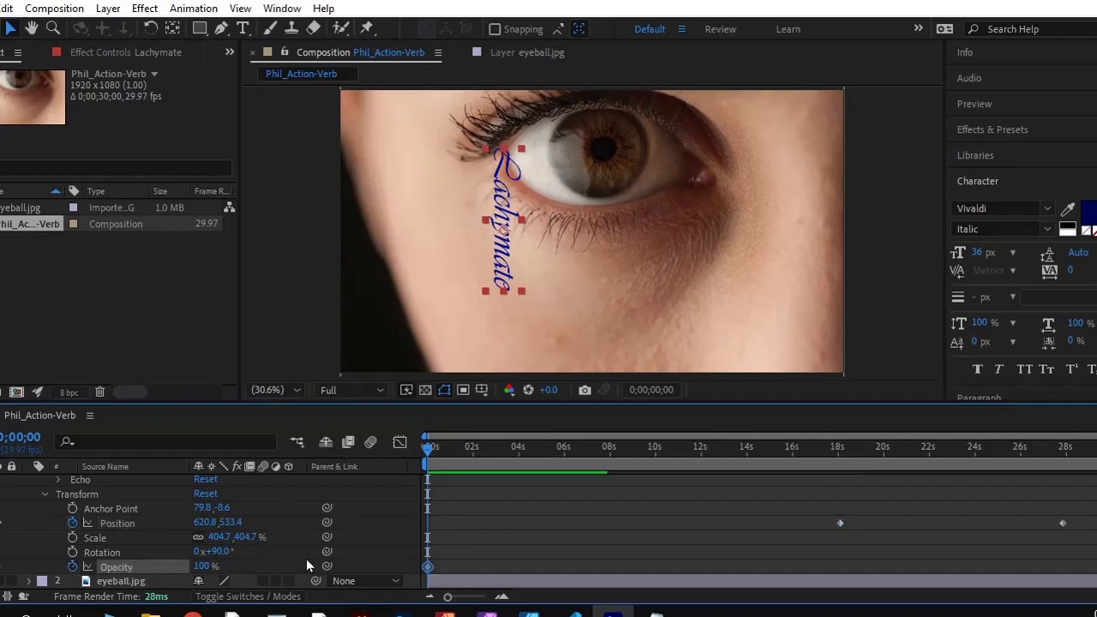
left_click(203, 568)
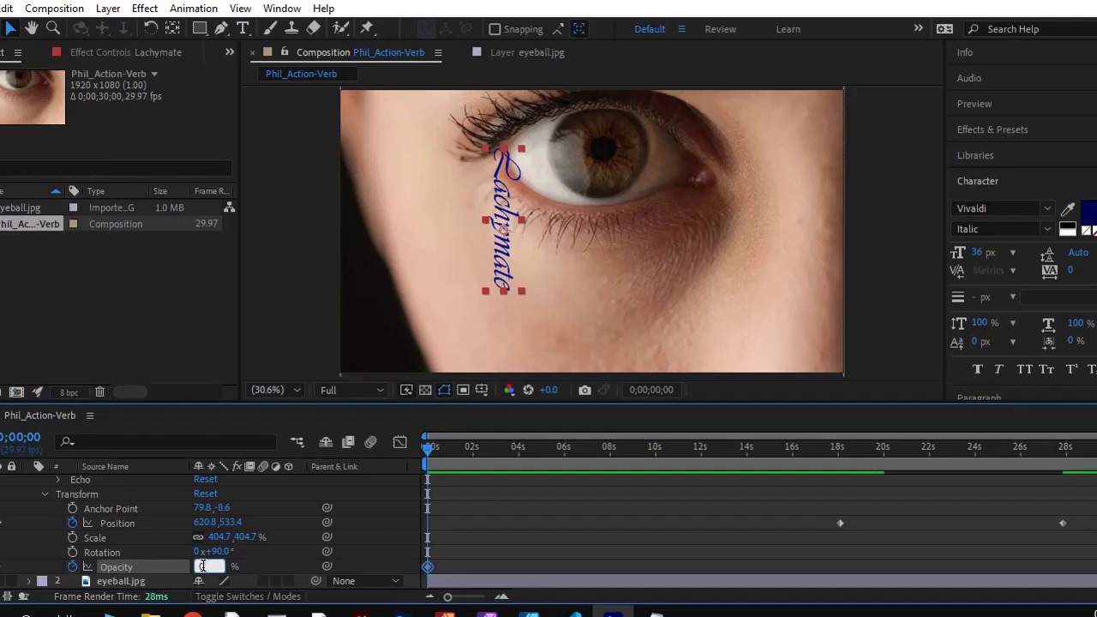
type("0")
key("Return")
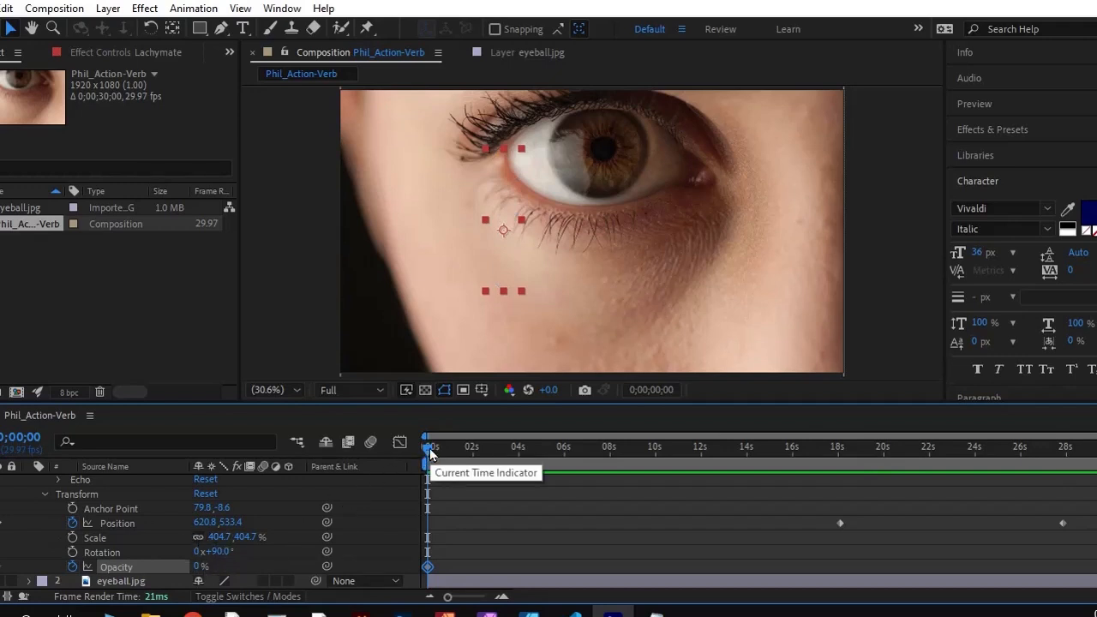
Add a 100% Opacity keyframe at 0;00;03;26 for the fade-in, and return the playhead to the start with the keyframes deselected
left_click_drag(429, 451, 517, 462)
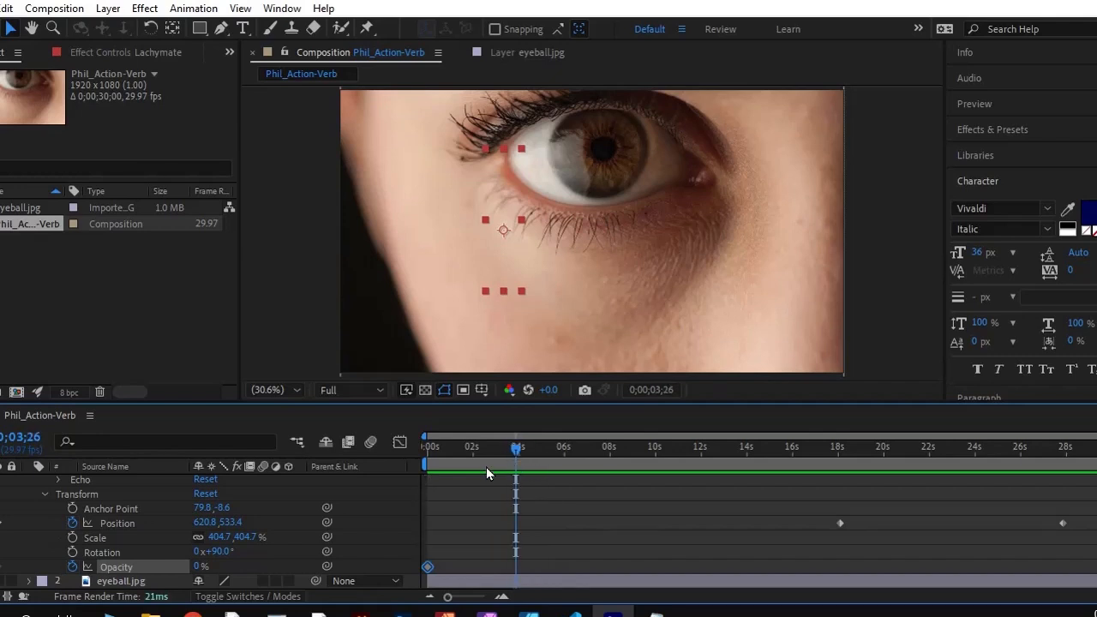
left_click(198, 567)
key("Return")
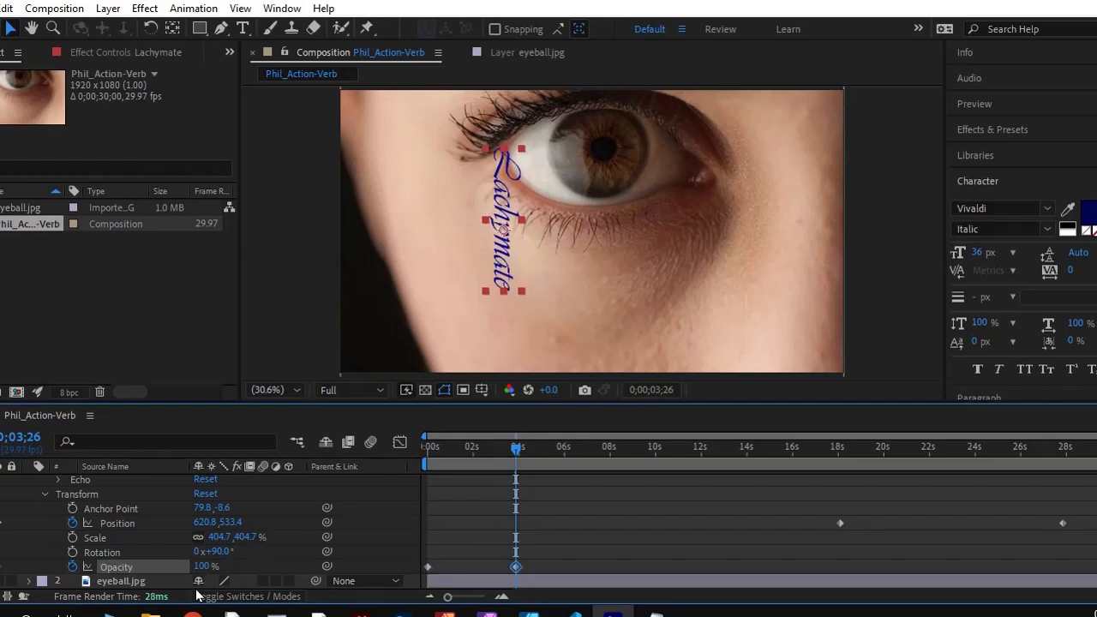
left_click_drag(515, 449, 323, 526)
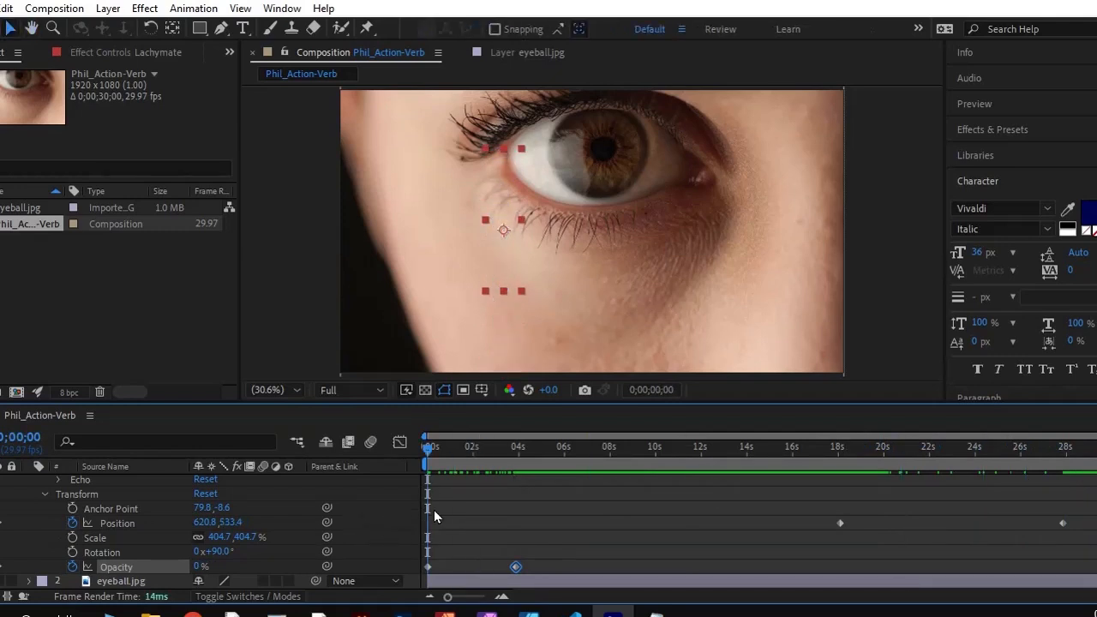
left_click(454, 522)
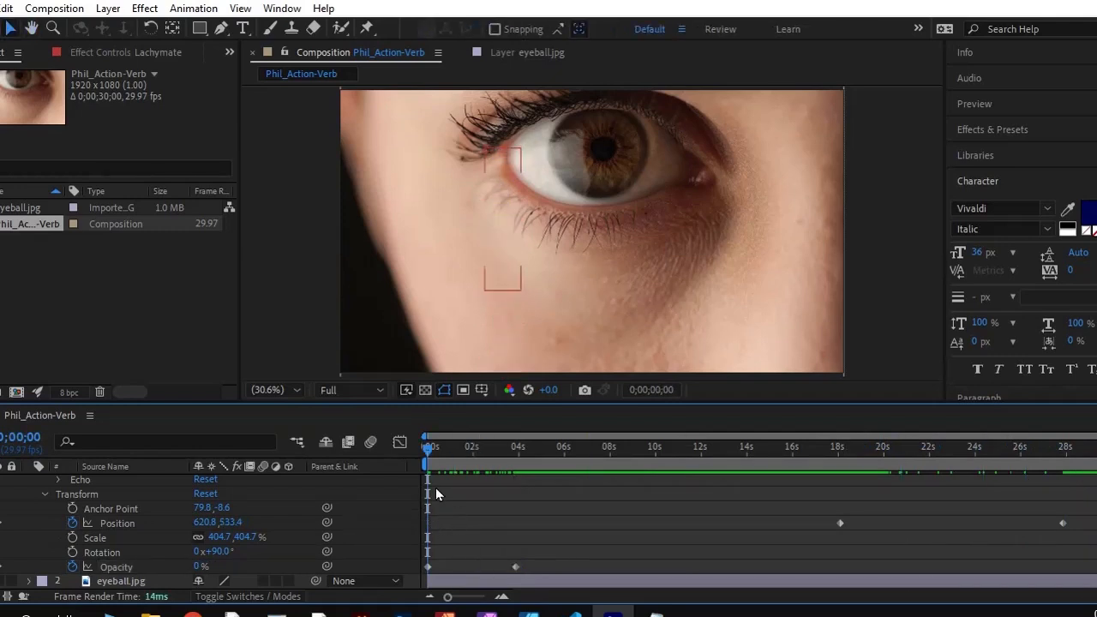
Preview the fade-in and the start of the fall, and return the playhead to 0;00;00;00
key("space")
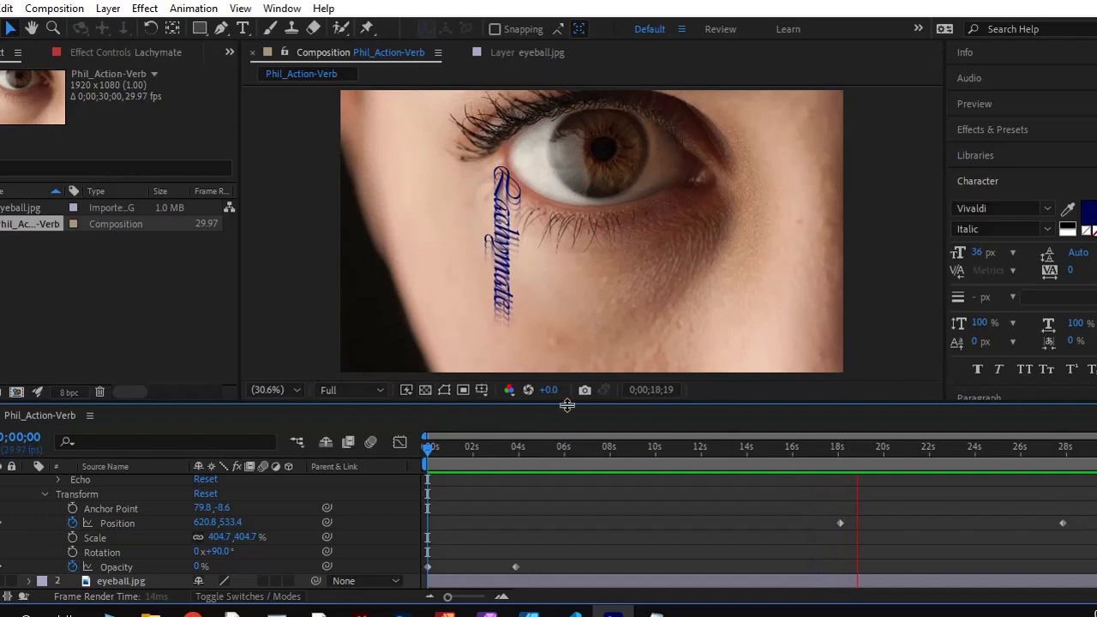
key("space")
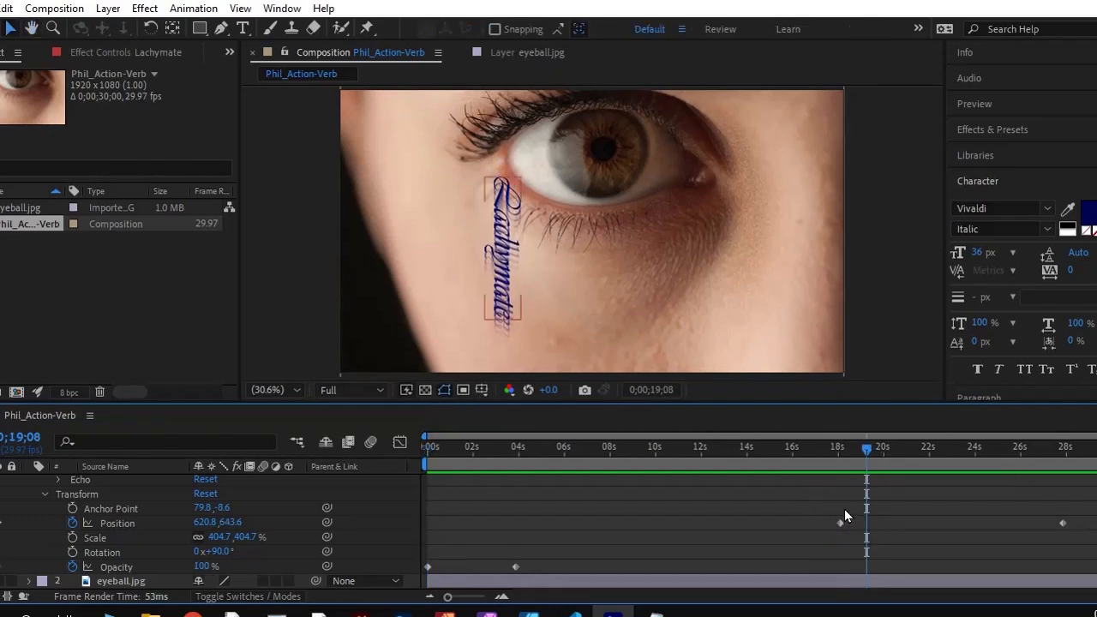
left_click_drag(869, 448, 334, 459)
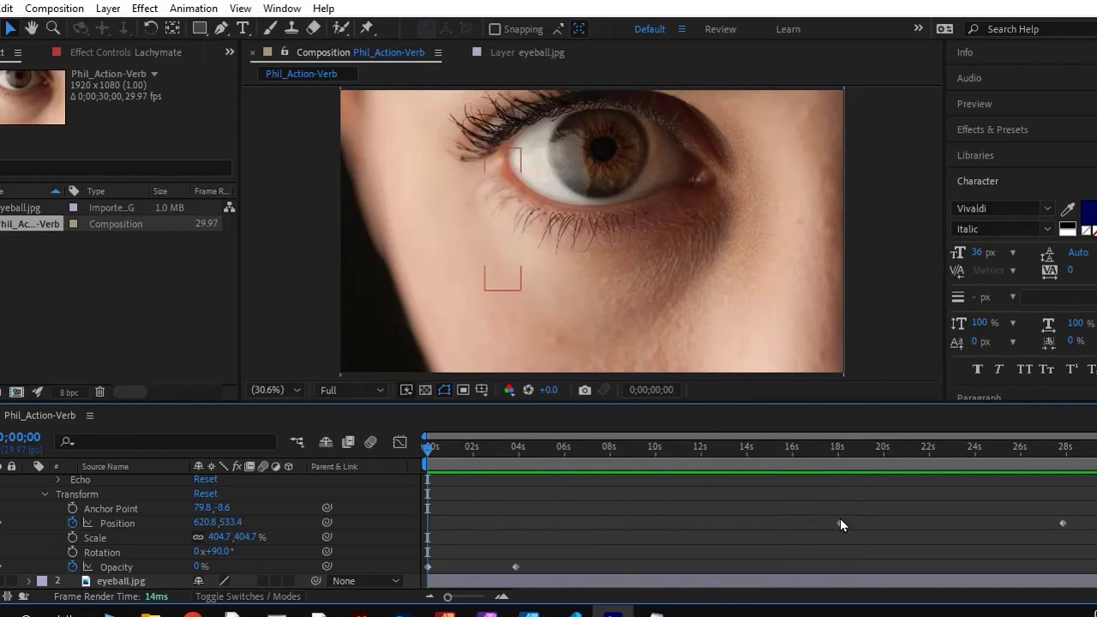
Retime the Lachymate layer's Position keyframes so the fall starts at about 7.5 seconds and ends at about 11 seconds
scroll(64, 492, "up", 1)
scroll(257, 506, "down", 1)
scroll(396, 520, "up", 1)
scroll(397, 526, "down", 1)
left_click_drag(839, 523, 598, 527)
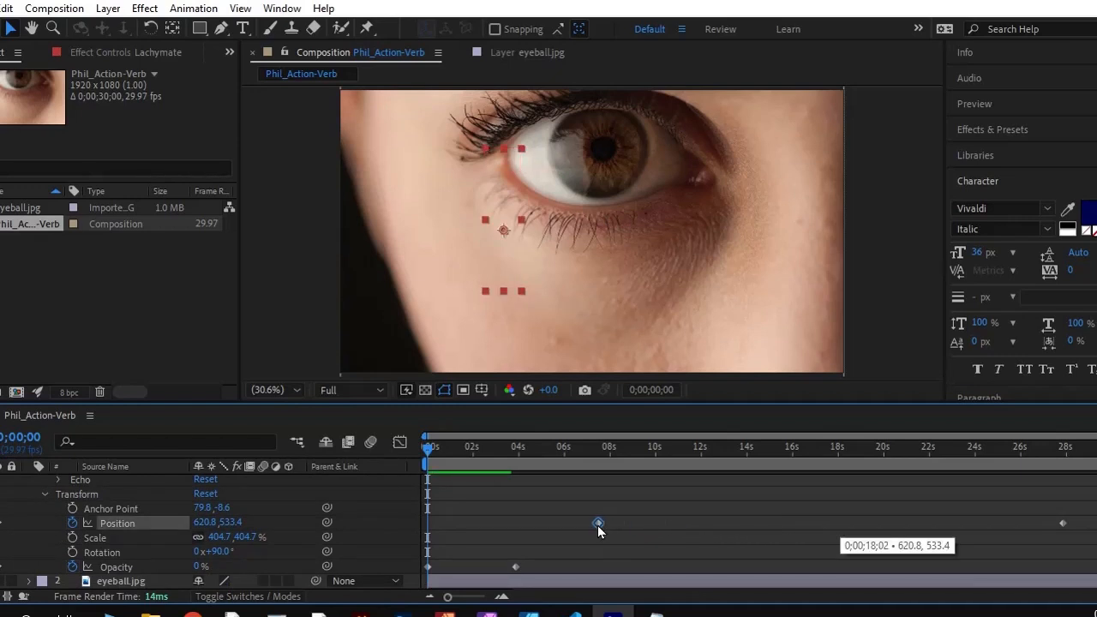
left_click_drag(1063, 523, 674, 531)
scroll(105, 519, "up", 2)
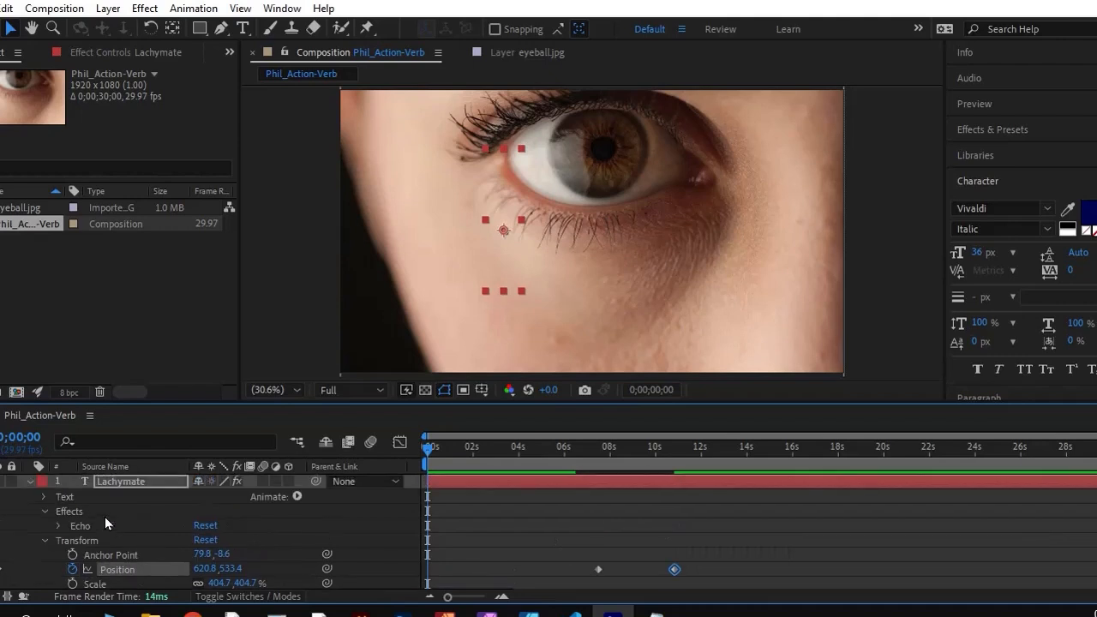
Collapse the Lachymate layer's properties and duplicate the layer
left_click(38, 478)
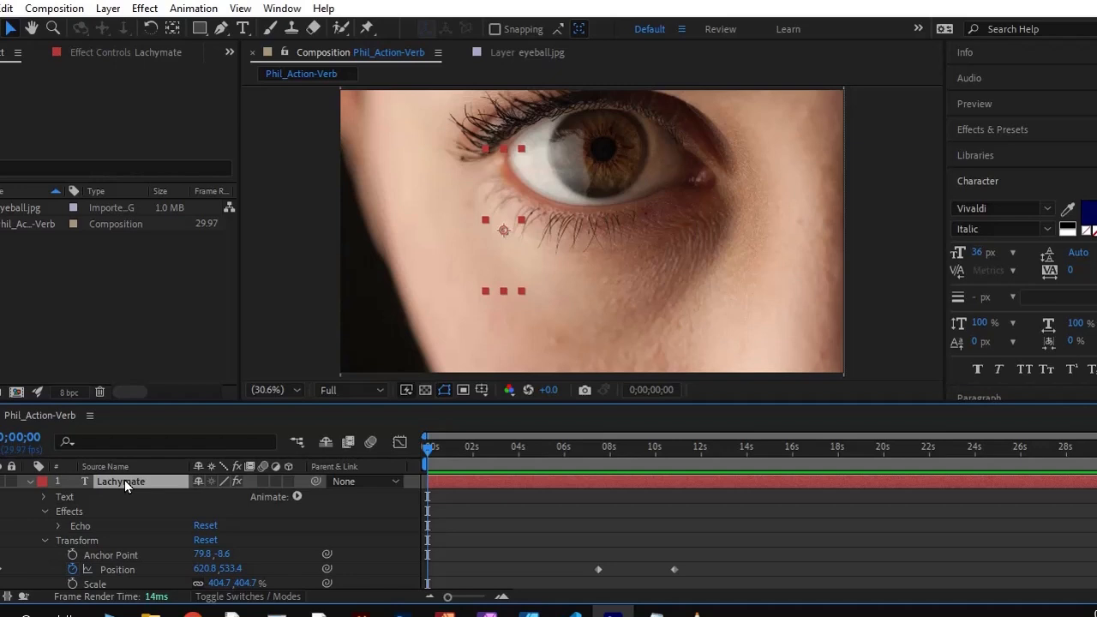
left_click(28, 482)
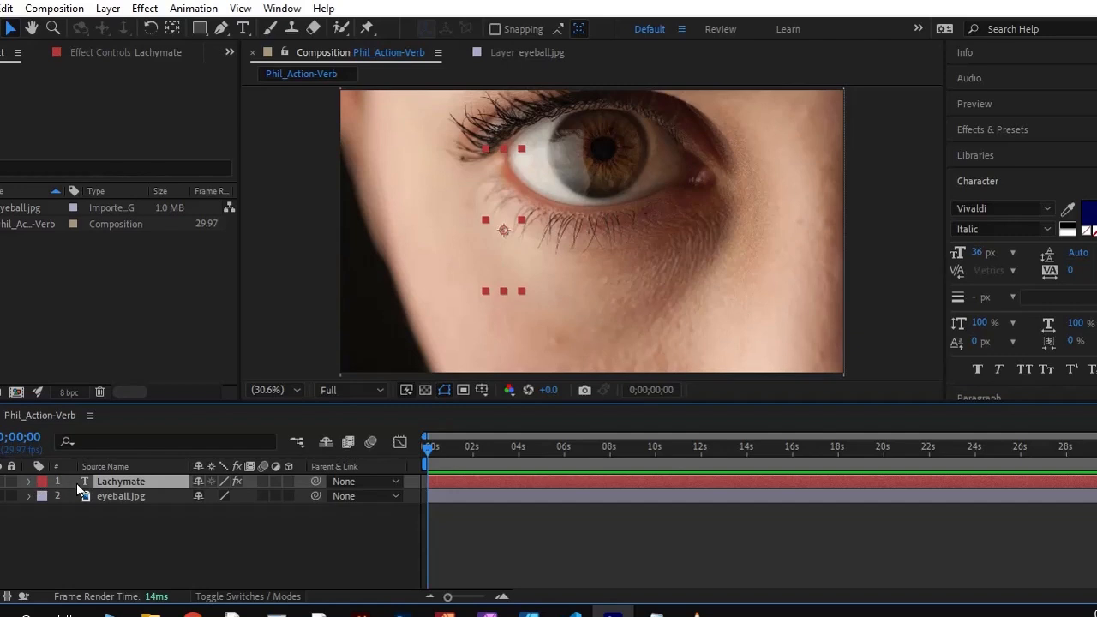
key("ctrl+d")
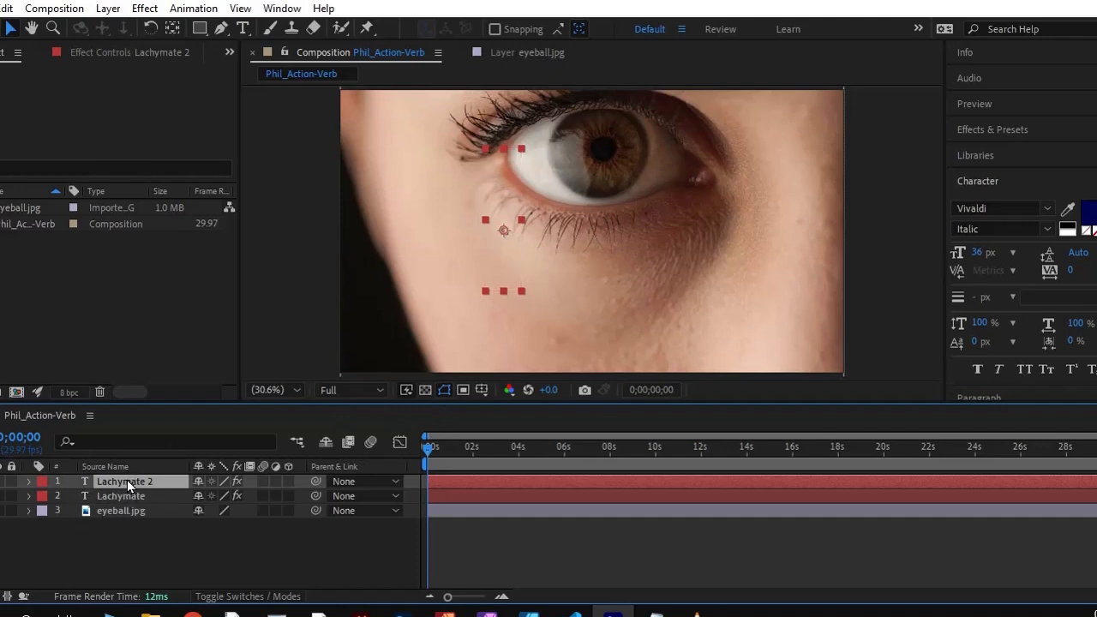
Expand the Transform properties of Lachymate 2 and retime its second Position keyframe to about 20 seconds
left_click(27, 482)
left_click(27, 483)
left_click(28, 481)
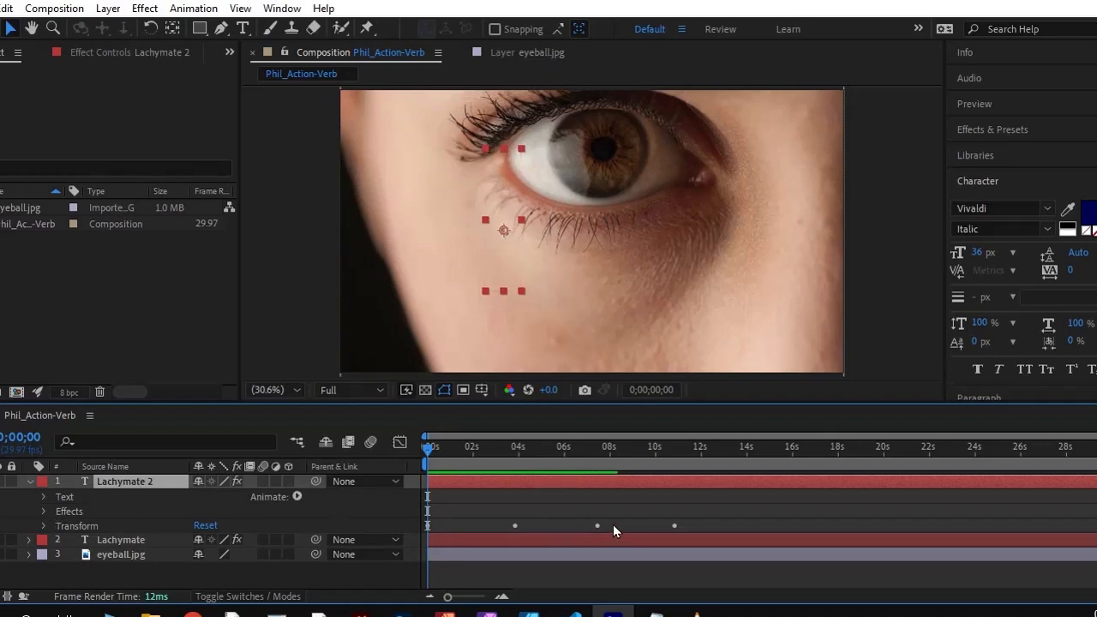
left_click(43, 526)
scroll(600, 538, "down", 1)
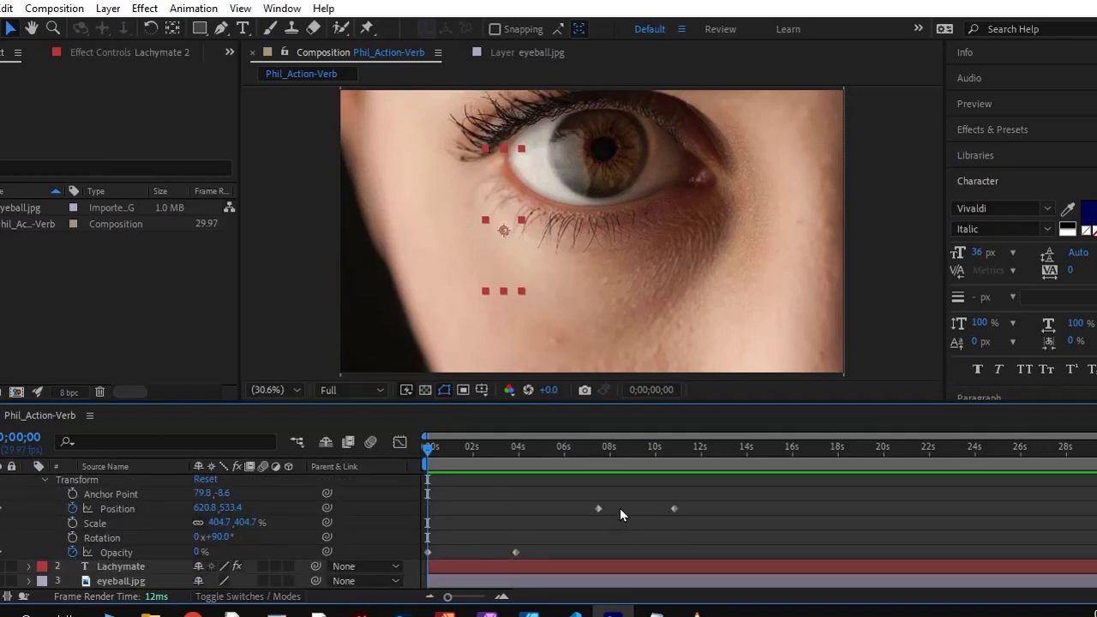
left_click_drag(674, 509, 883, 509)
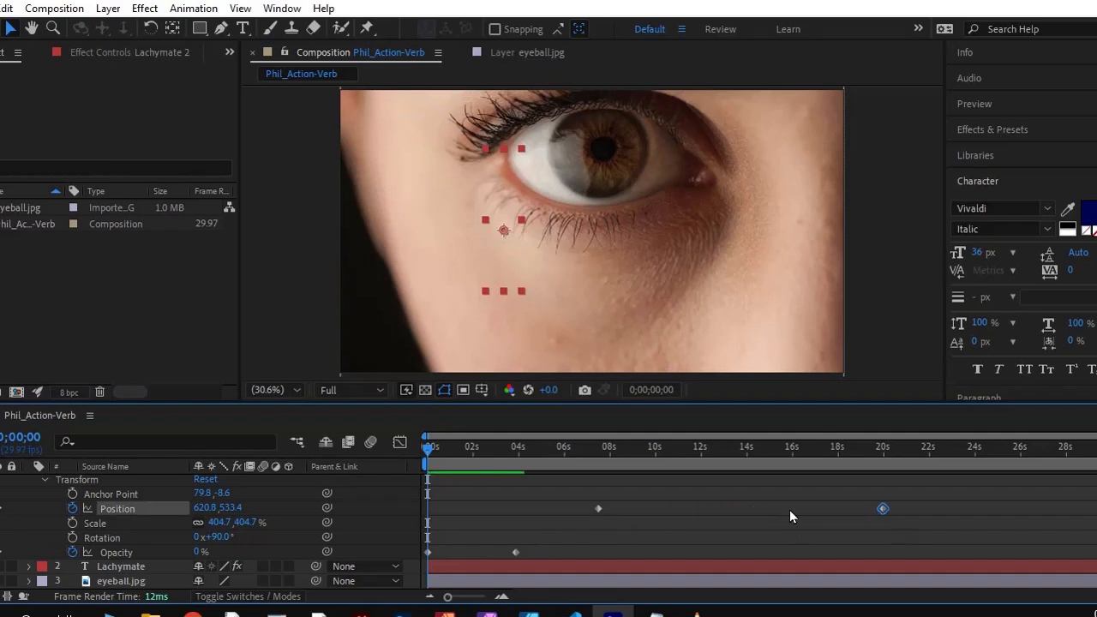
left_click(603, 507)
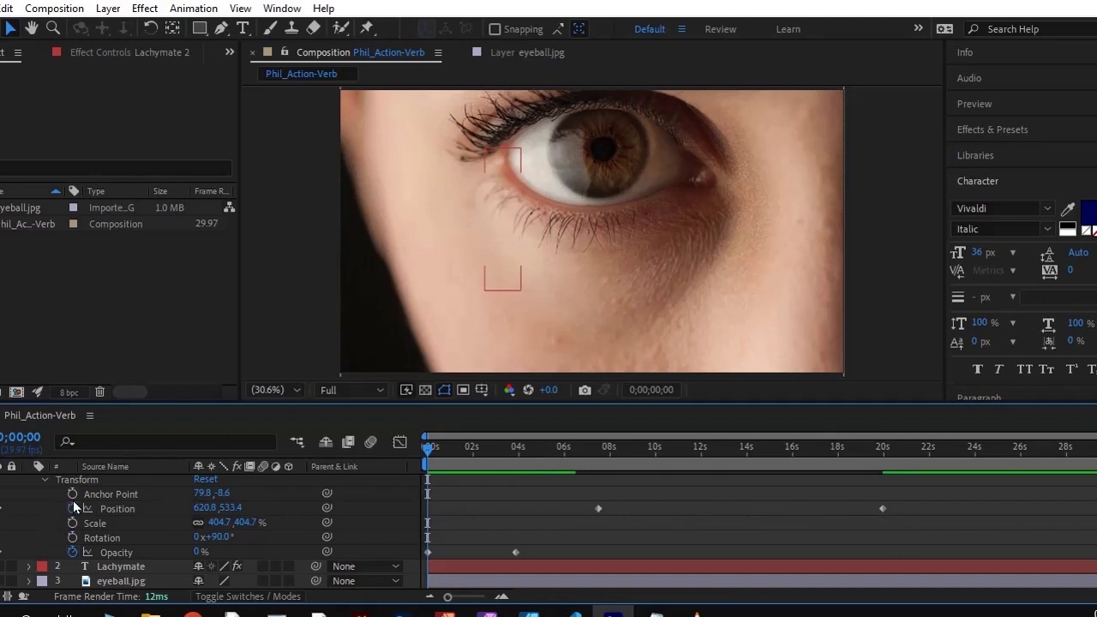
Delete all Position and Opacity keyframes from the Lachymate 2 layer
left_click(598, 509)
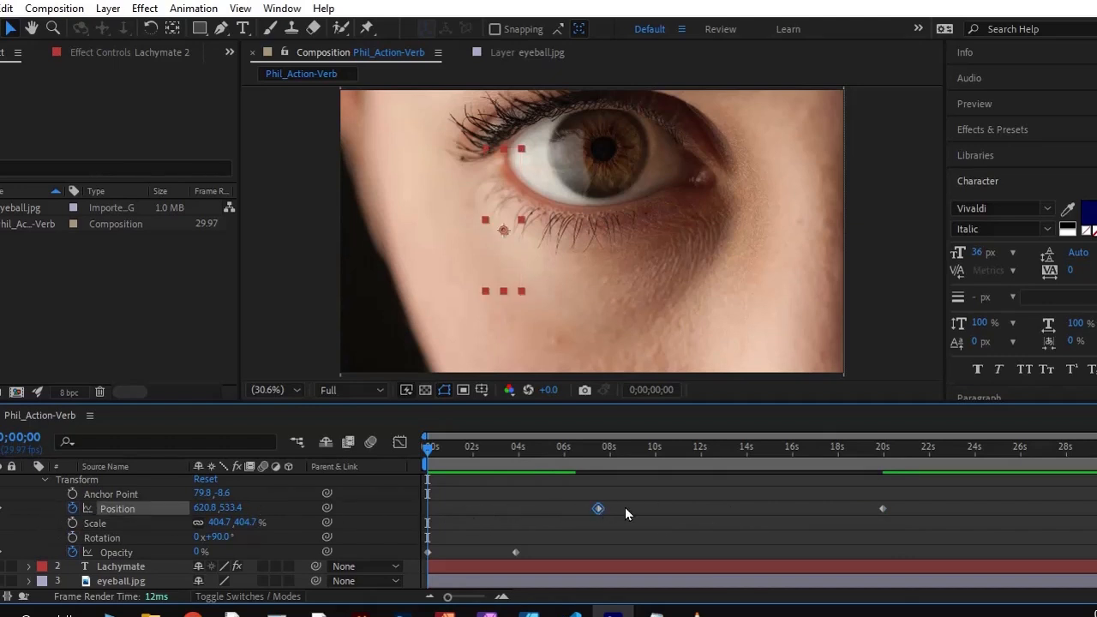
key("Delete")
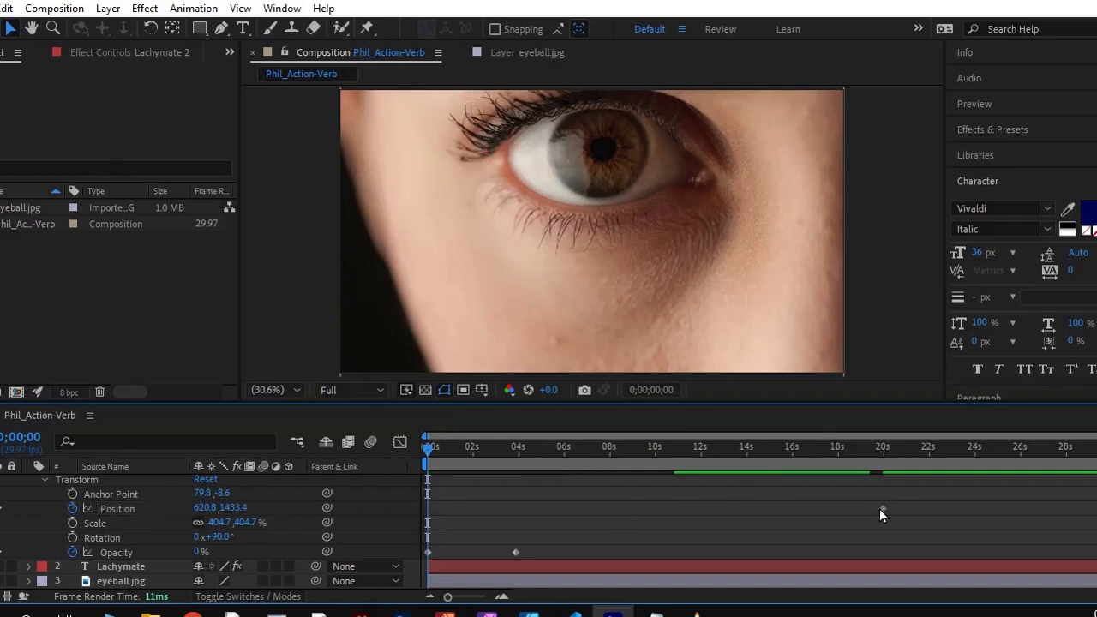
left_click(880, 508)
key("Delete")
left_click(514, 553)
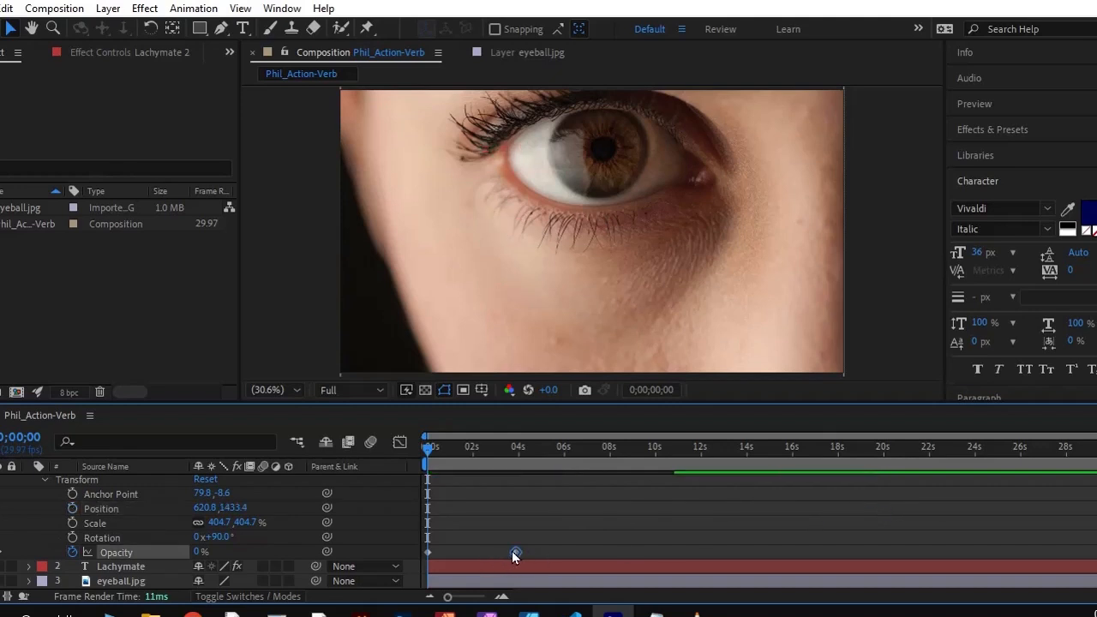
left_click(429, 552)
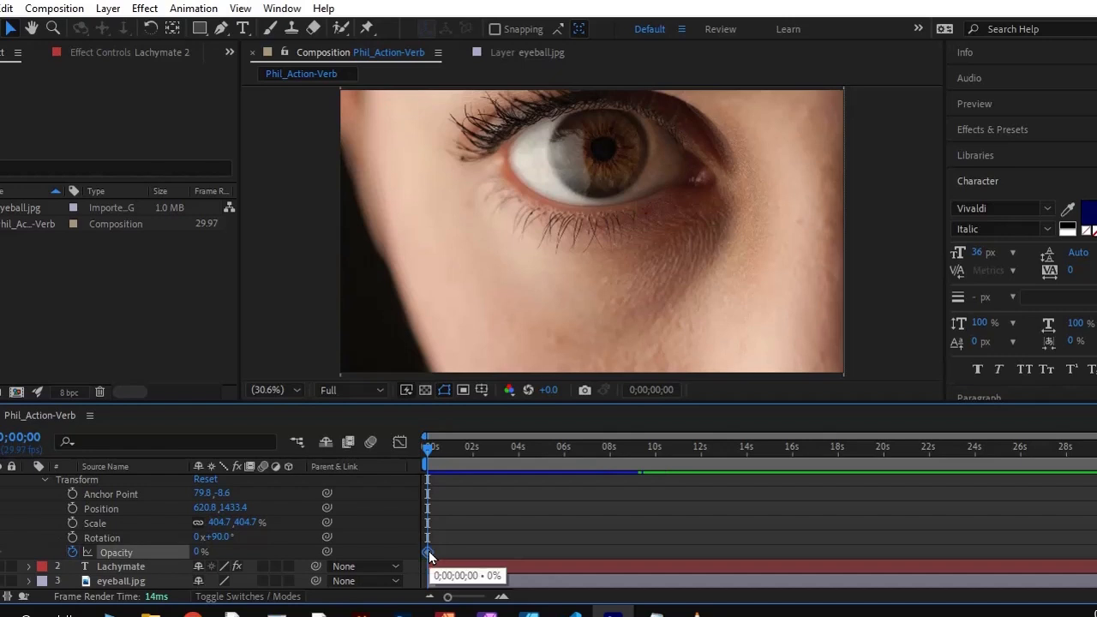
key("Delete")
left_click(78, 480)
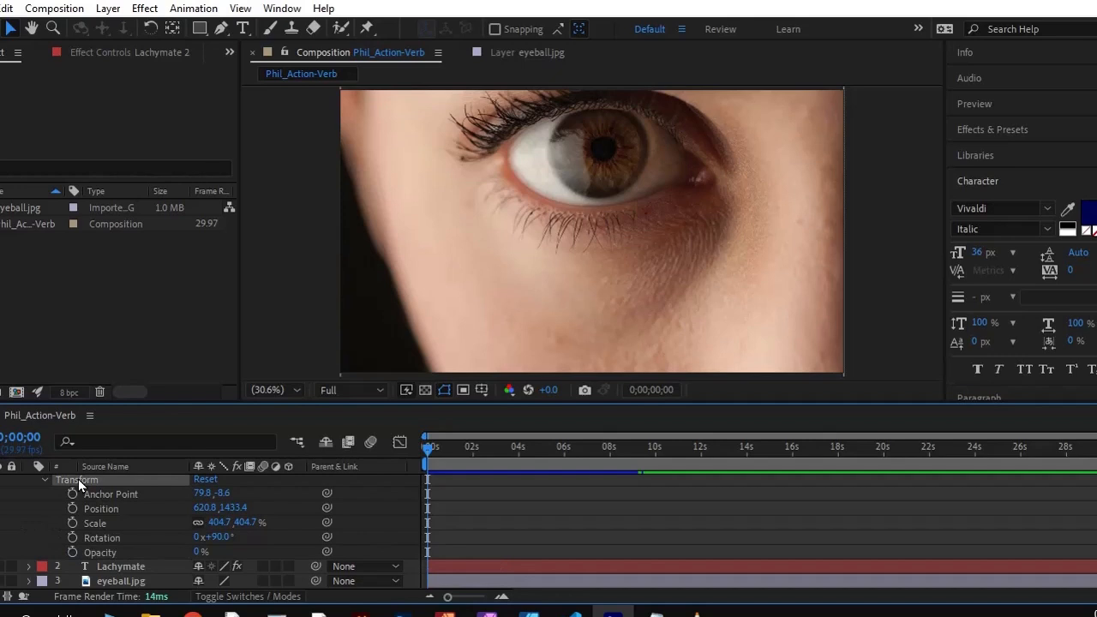
Try to reposition the Lachymate 2 text in the composition, diagonally down to just below the lower lashes
scroll(111, 510, "up", 3)
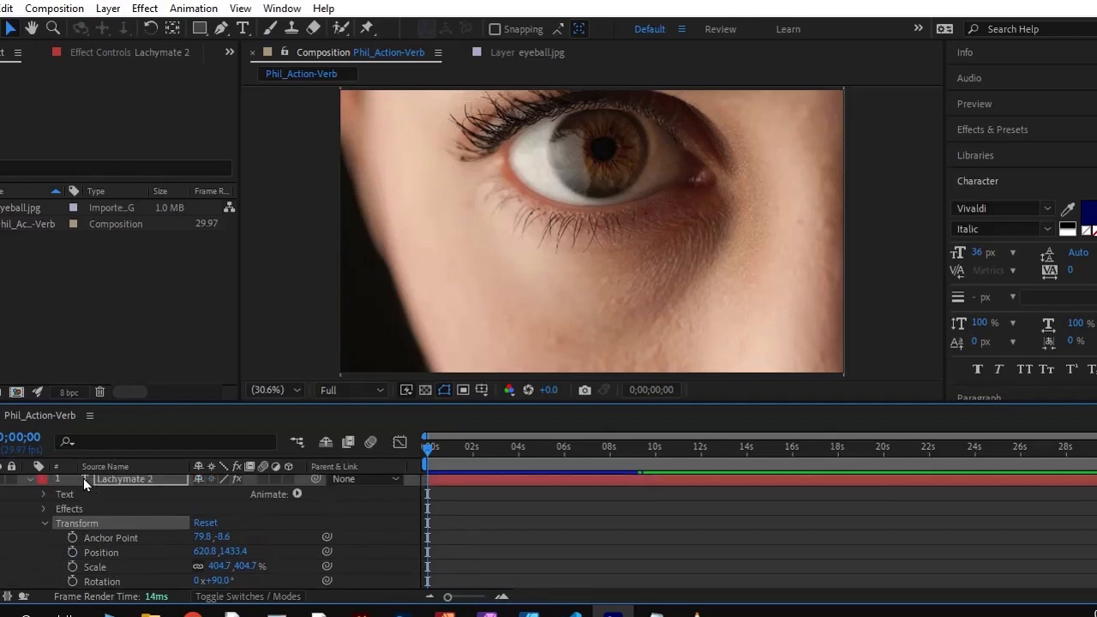
left_click(119, 479)
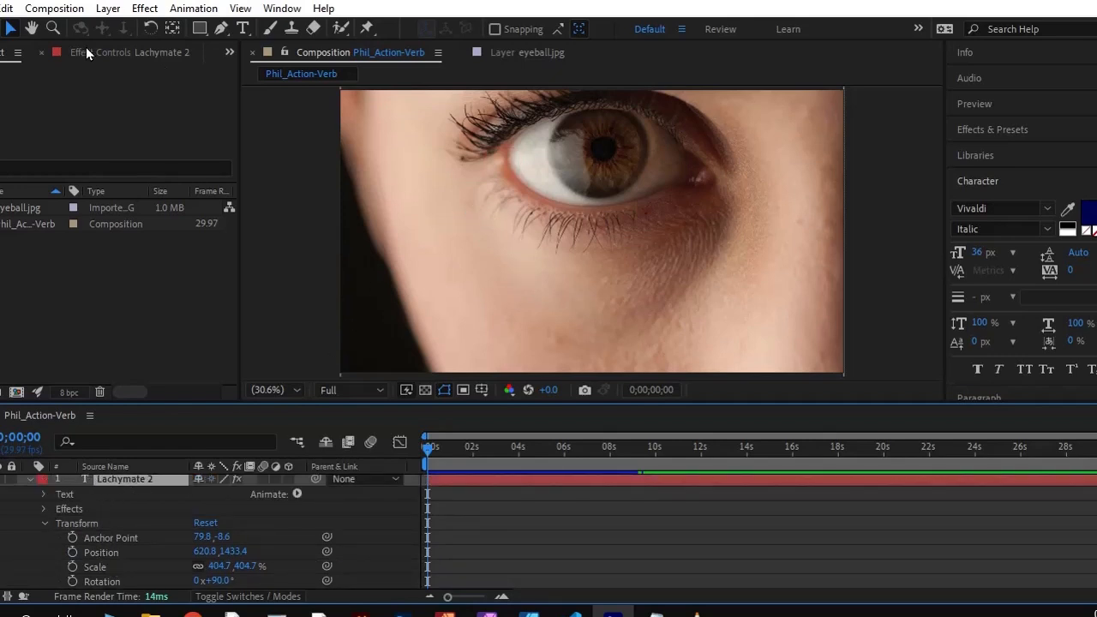
left_click_drag(495, 210, 535, 264)
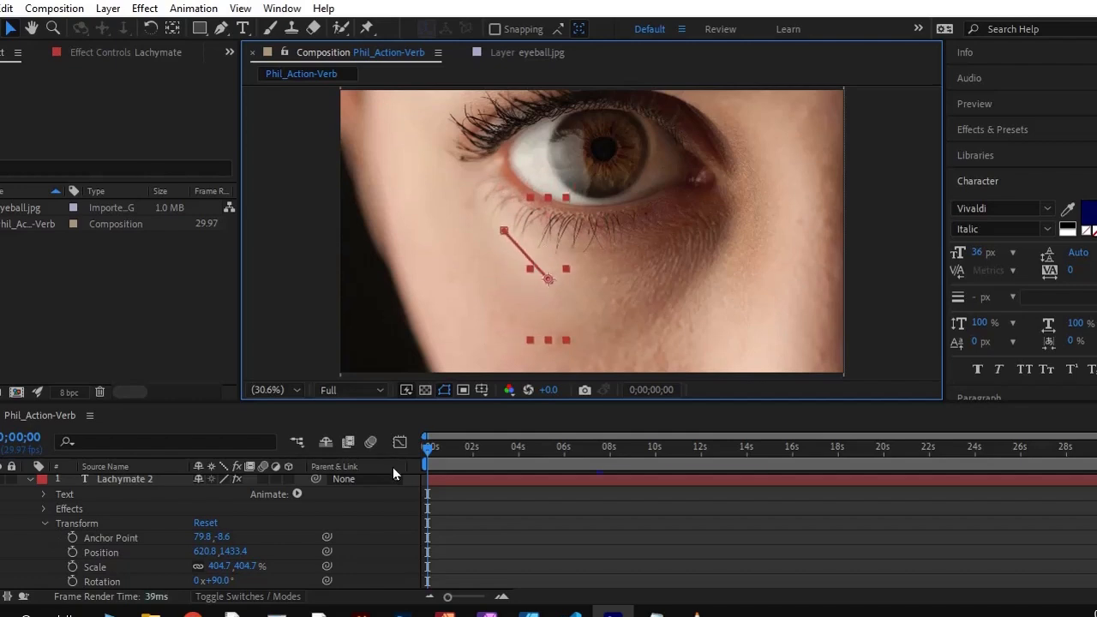
Set the Opacity of the Lachymate 2 layer to 100%
scroll(433, 506, "down", 2)
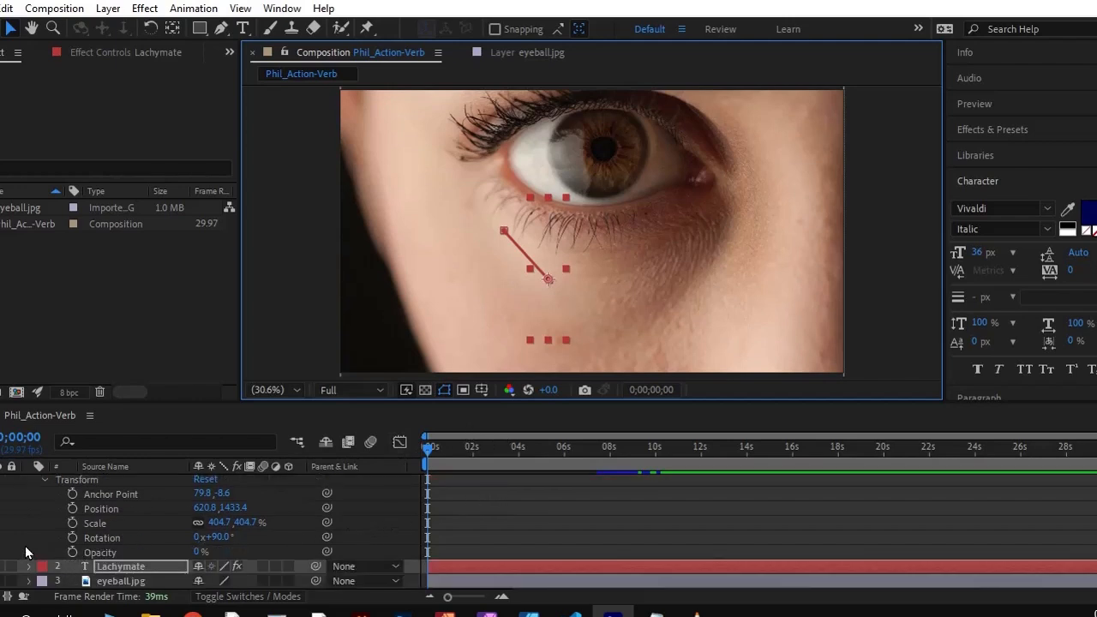
scroll(50, 518, "up", 2)
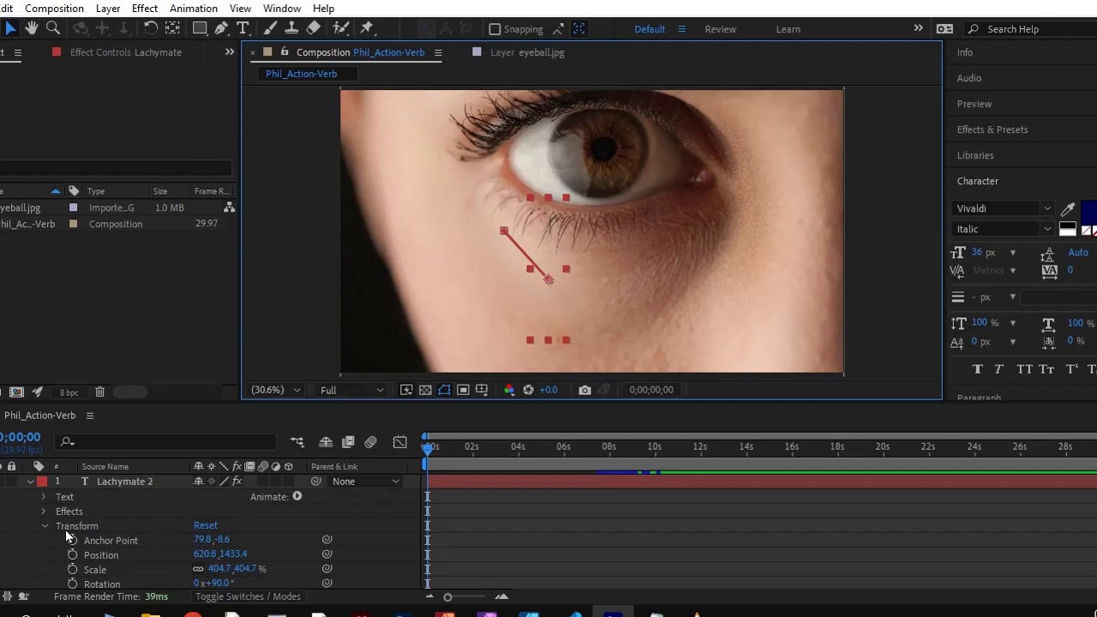
scroll(77, 557, "down", 2)
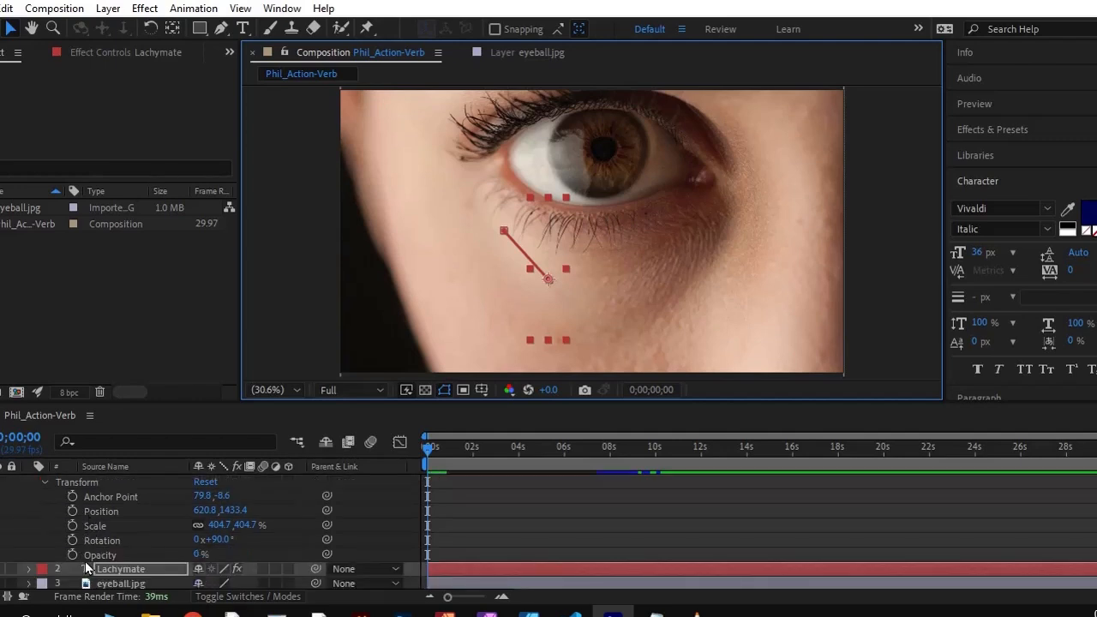
left_click(200, 555)
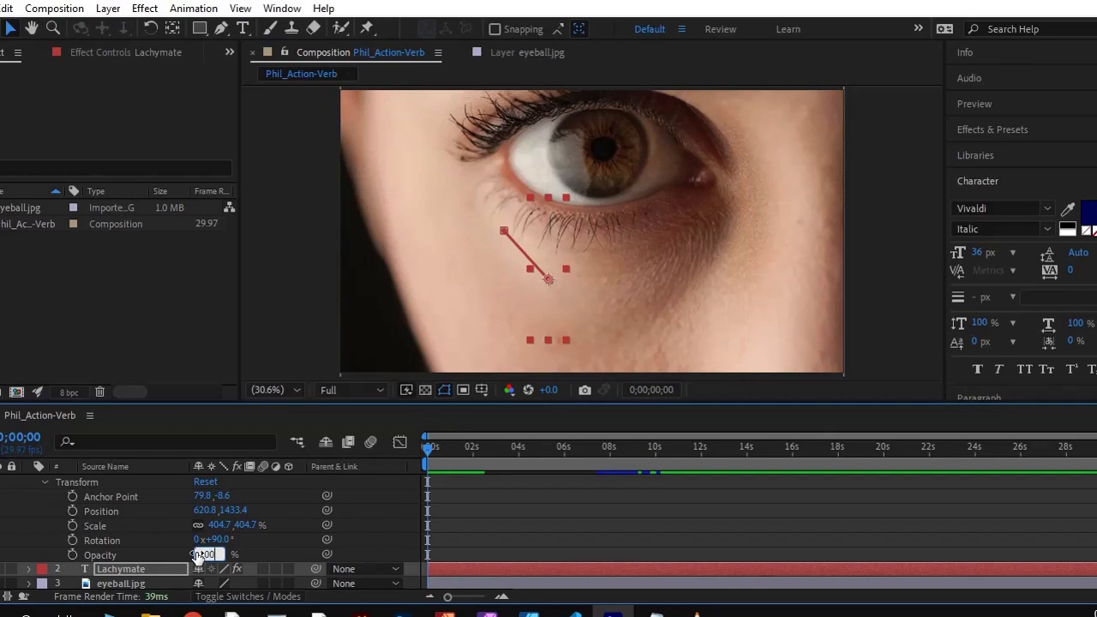
key("Return")
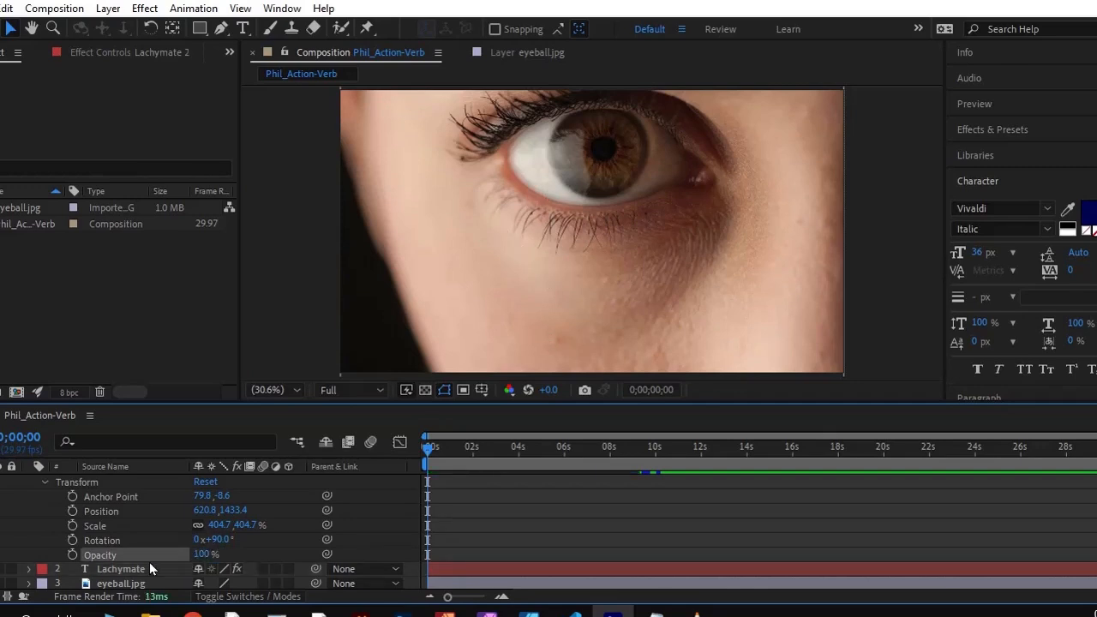
scroll(163, 572, "up", 2)
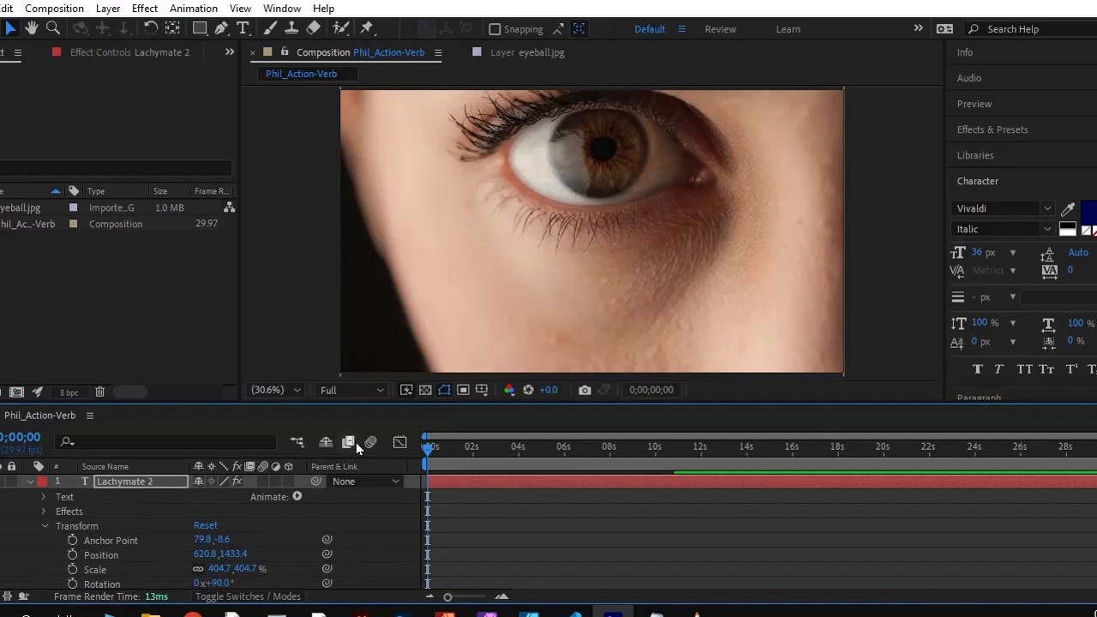
Reposition the Lachymate text at 0;00;00;00 diagonally down under the lower lashes, and check the transform values of Lachymate 2
left_click(540, 307)
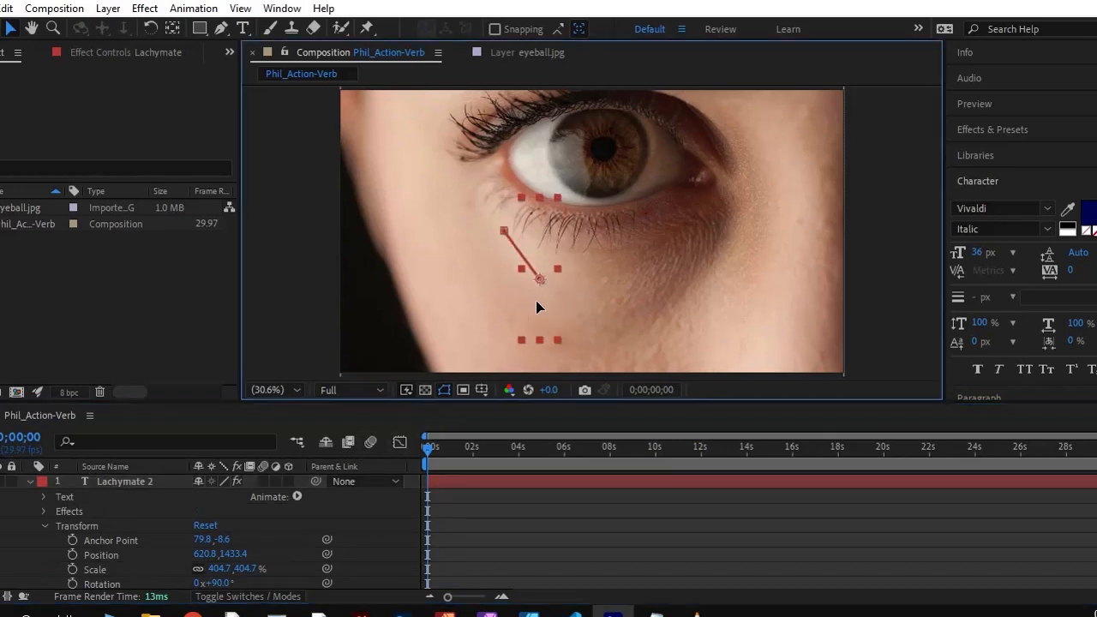
scroll(86, 545, "down", 2)
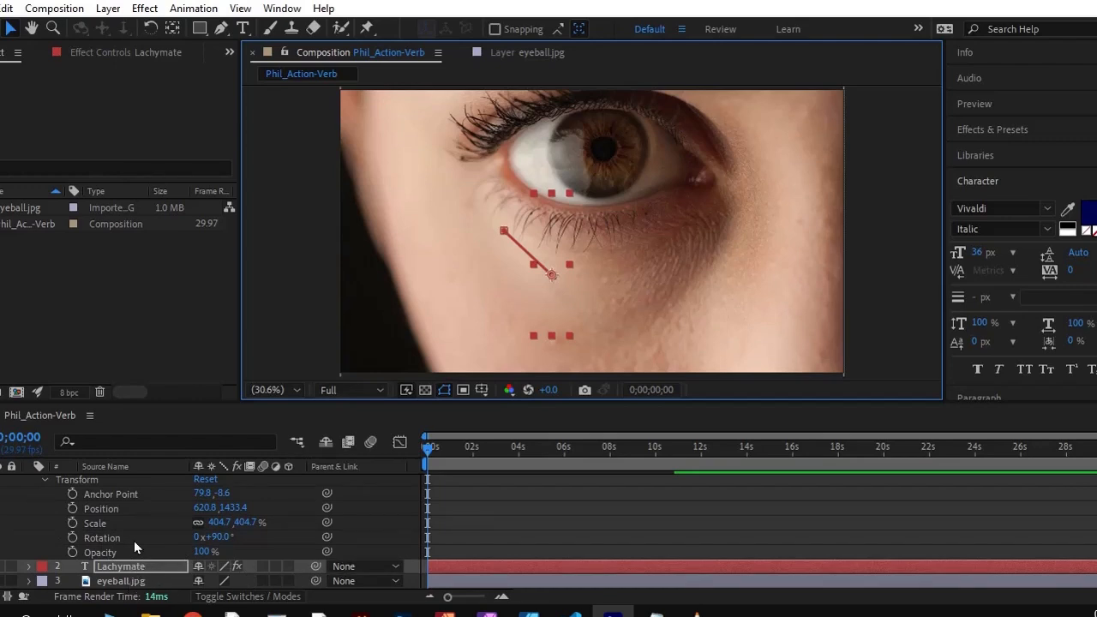
scroll(133, 549, "up", 2)
left_click(105, 482)
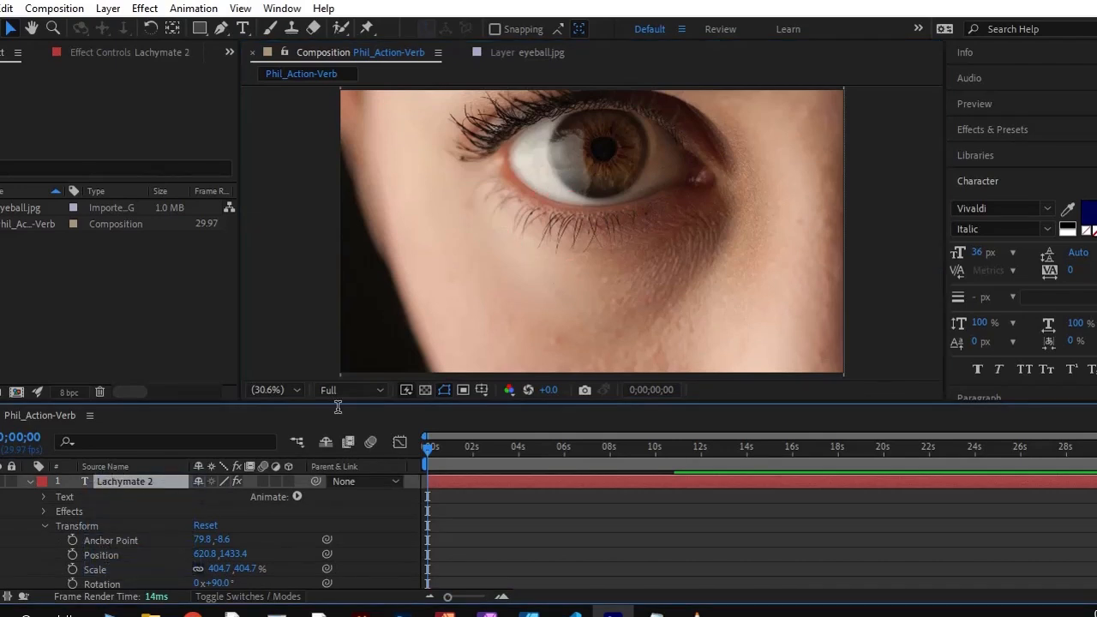
scroll(163, 566, "down", 2)
left_click(518, 288)
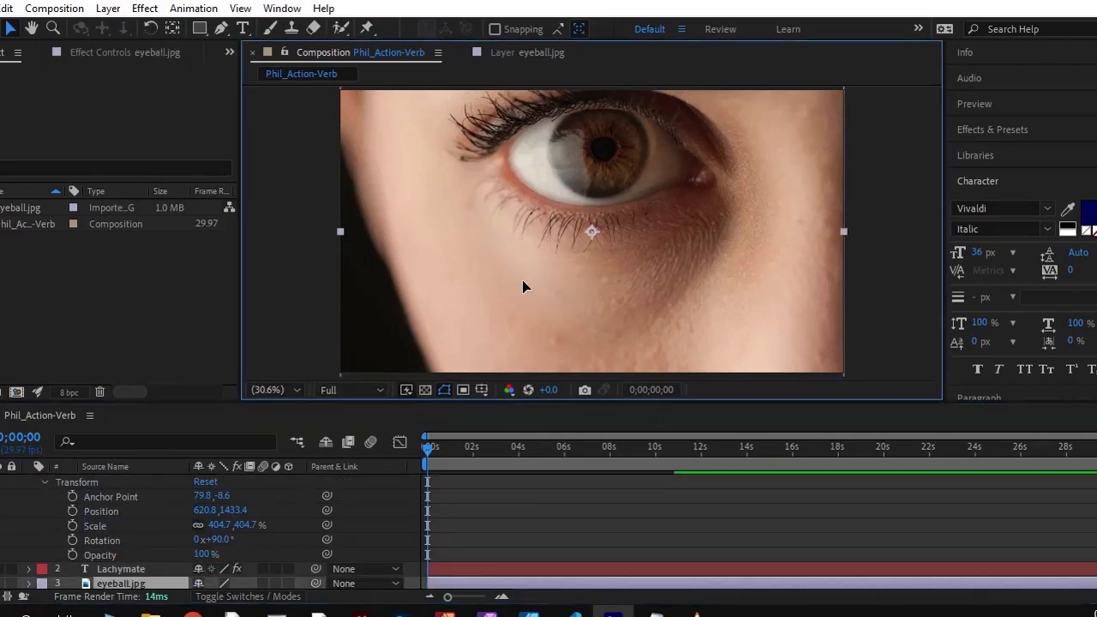
Preview the animation from 0;00;00;00, rewinding to the start to replay it
key("space")
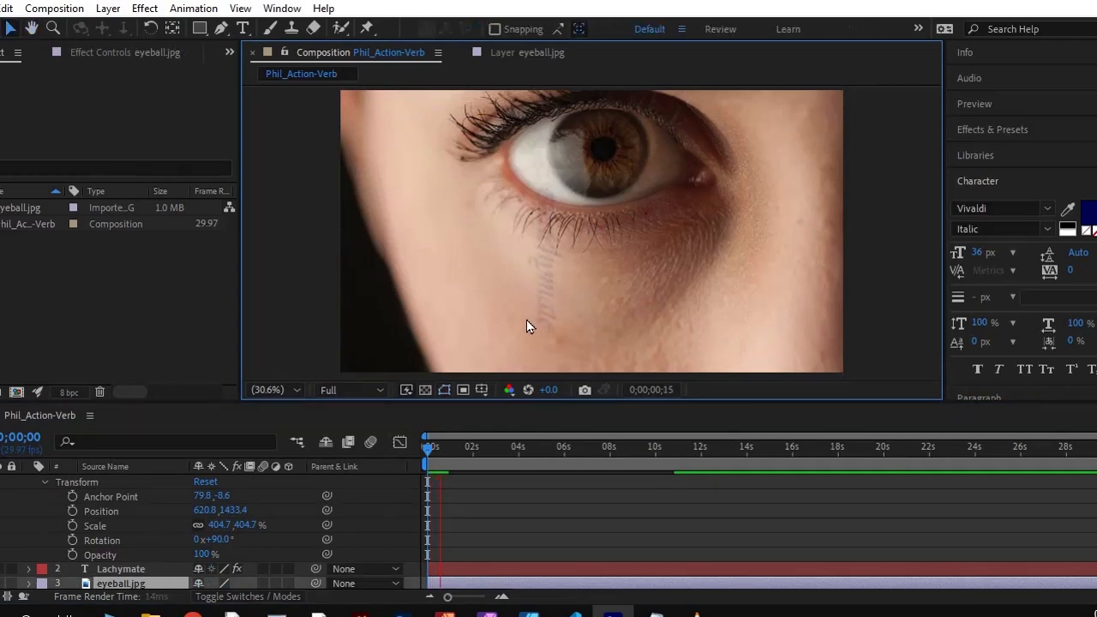
key("space")
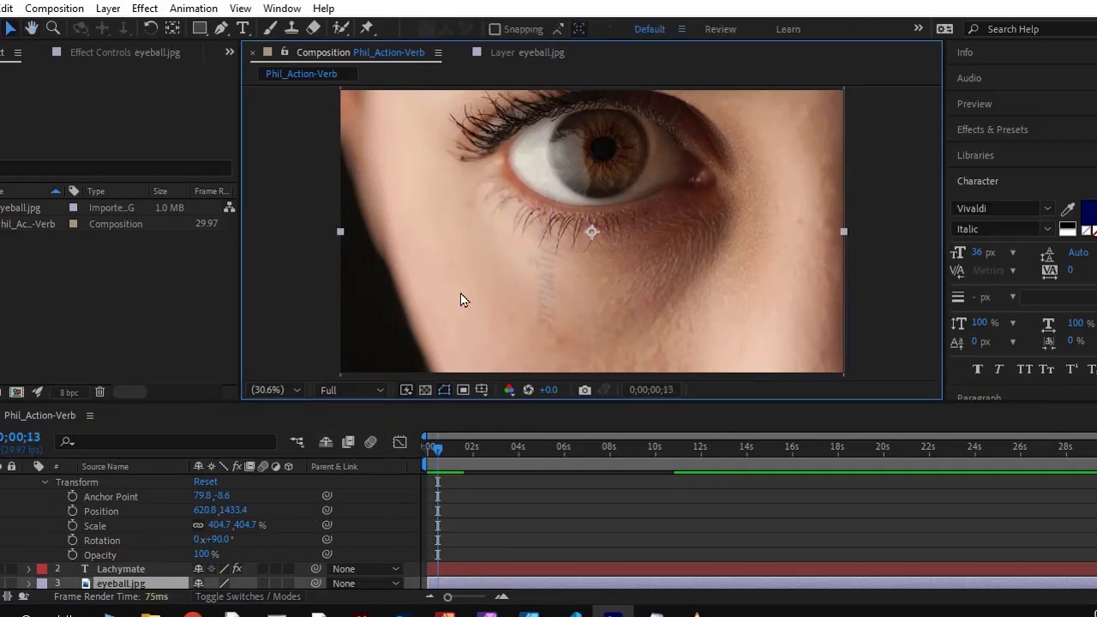
left_click(429, 447)
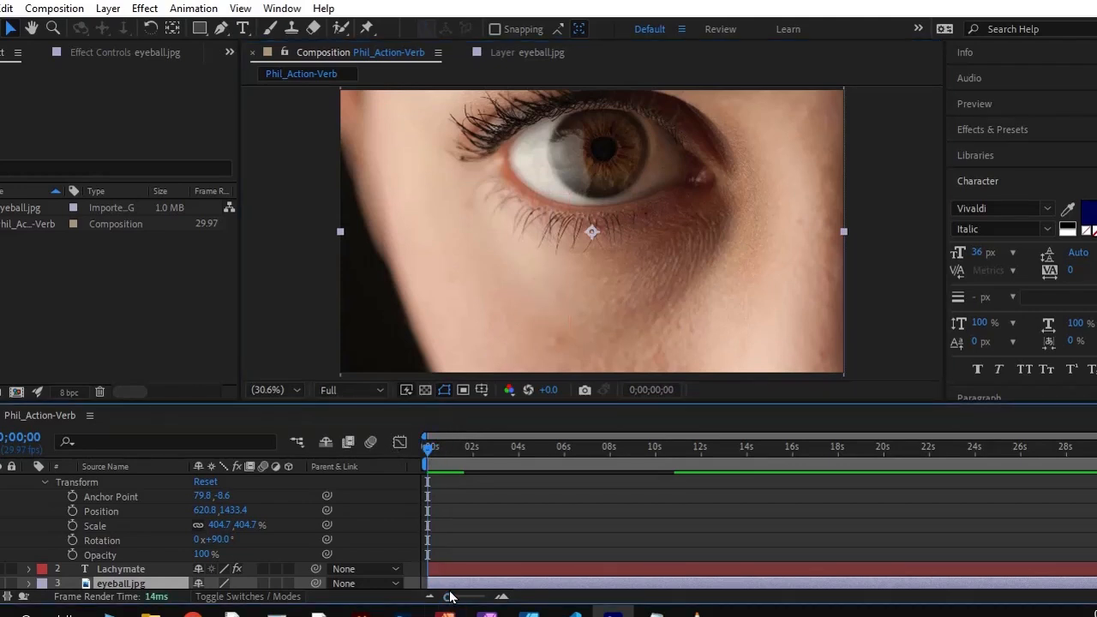
left_click(561, 276)
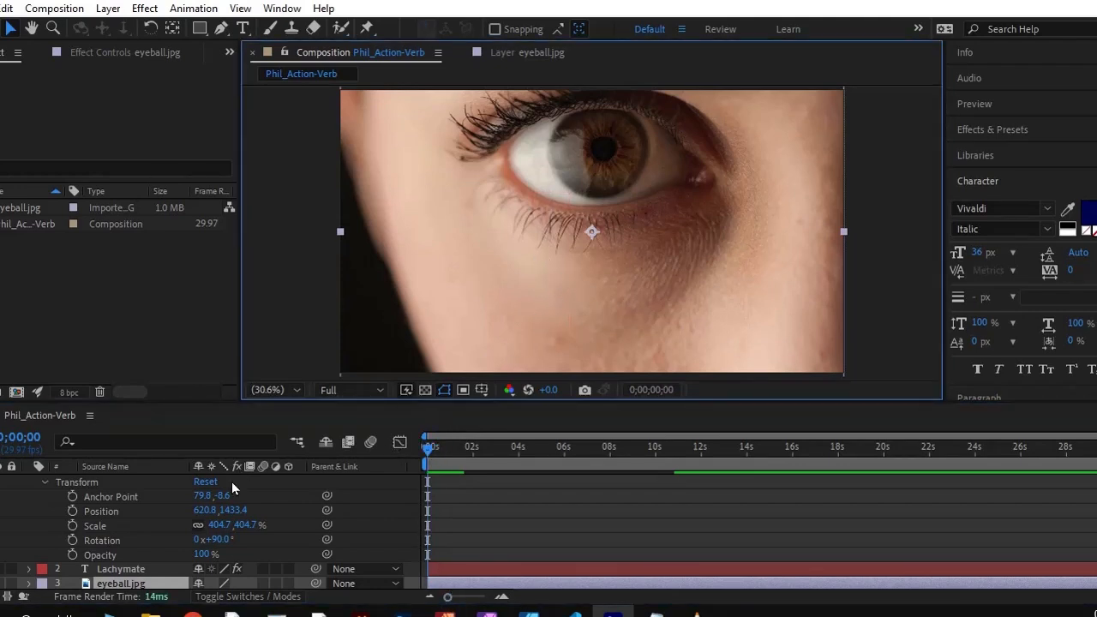
scroll(216, 544, "up", 1)
scroll(223, 539, "down", 2)
key("space")
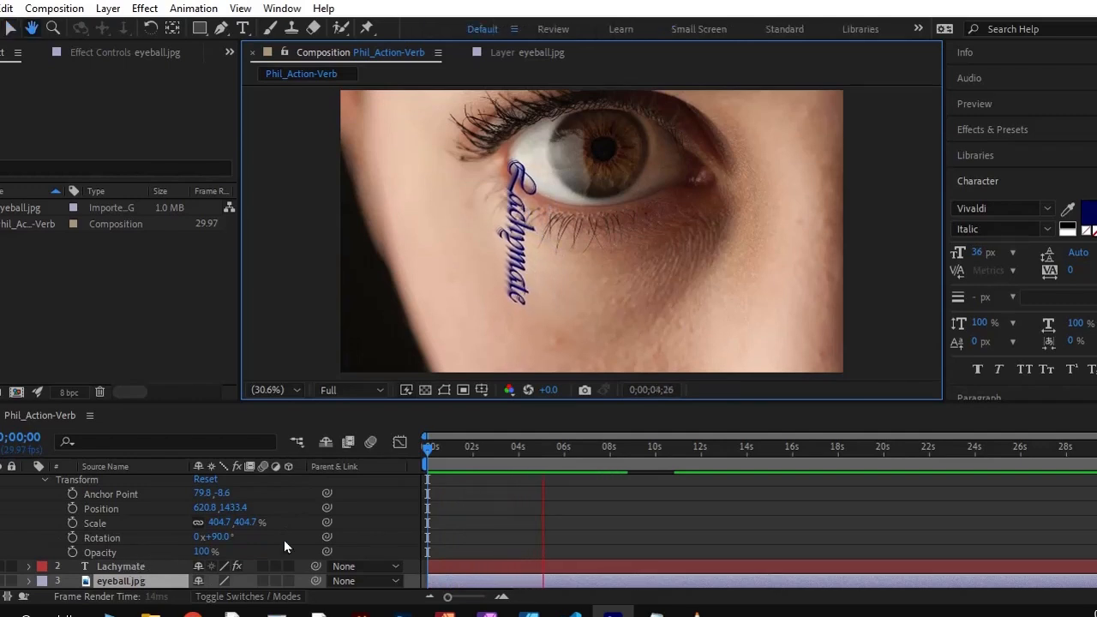
Stop the preview and undo the recent edits back to before the Lachymate layer was duplicated
key("space")
key("ctrl+z")
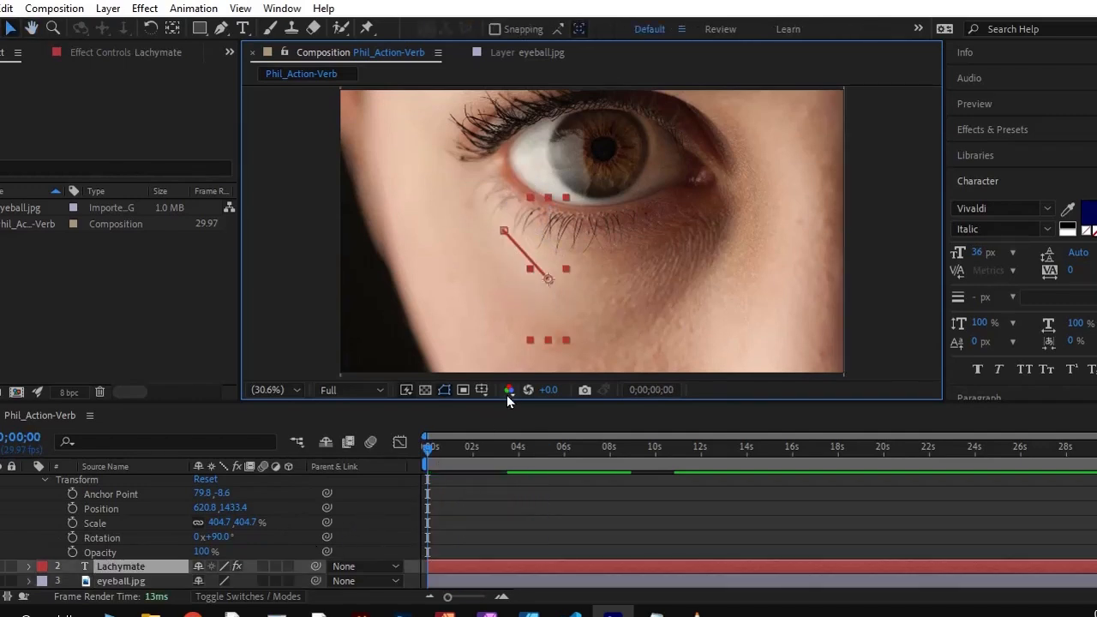
key("ctrl+z")
key("ctrl+z")
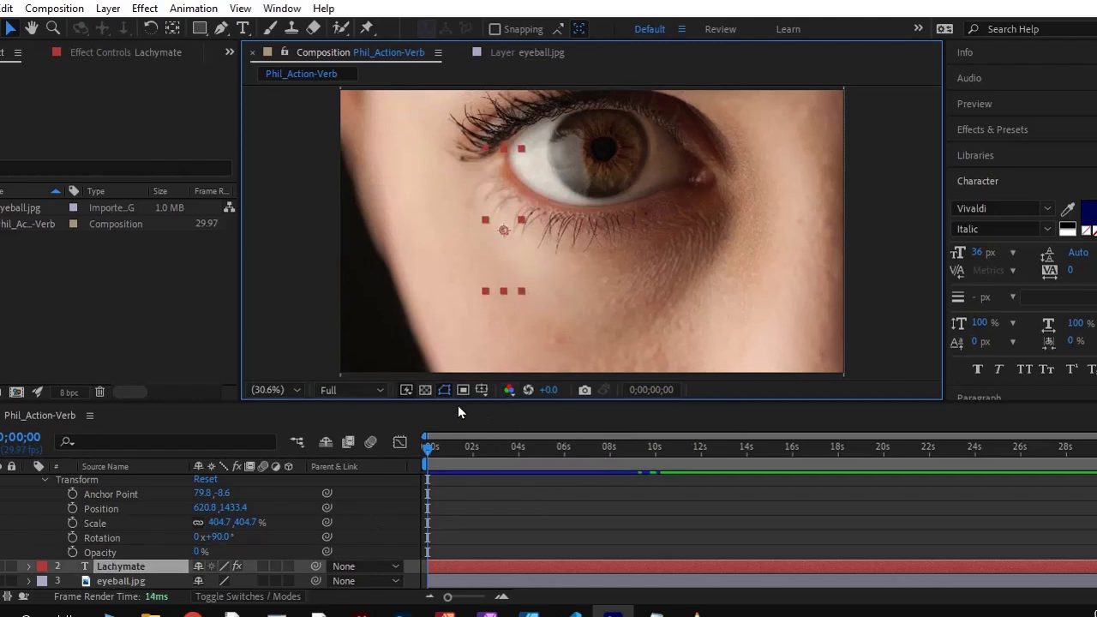
key("ctrl+z")
key("ctrl+z")
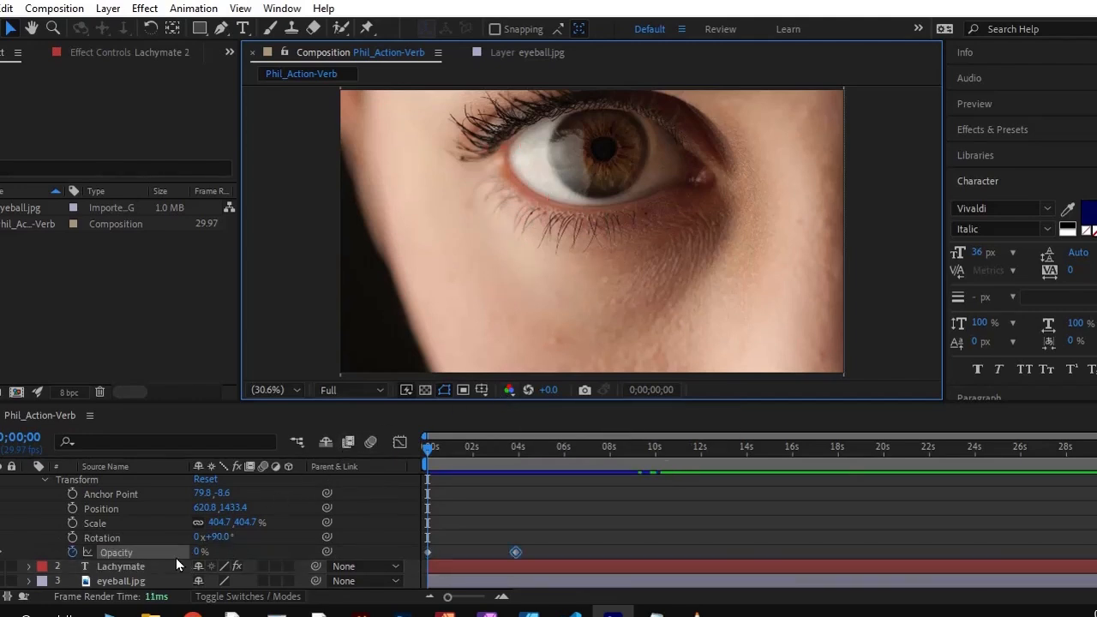
key("ctrl+z")
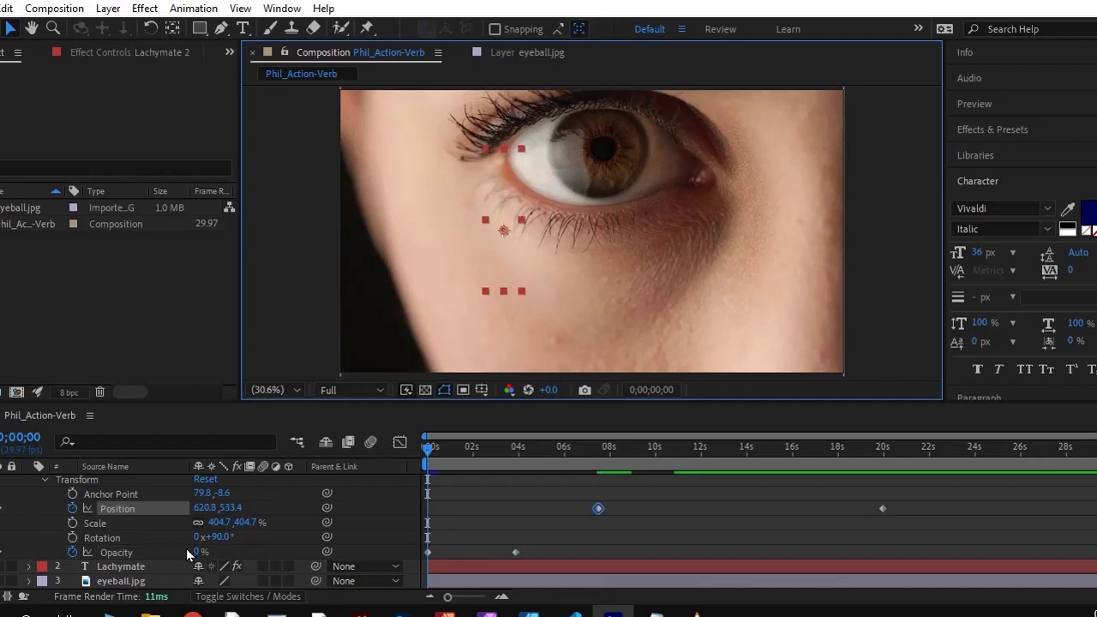
key("ctrl+z")
scroll(103, 521, "up", 1)
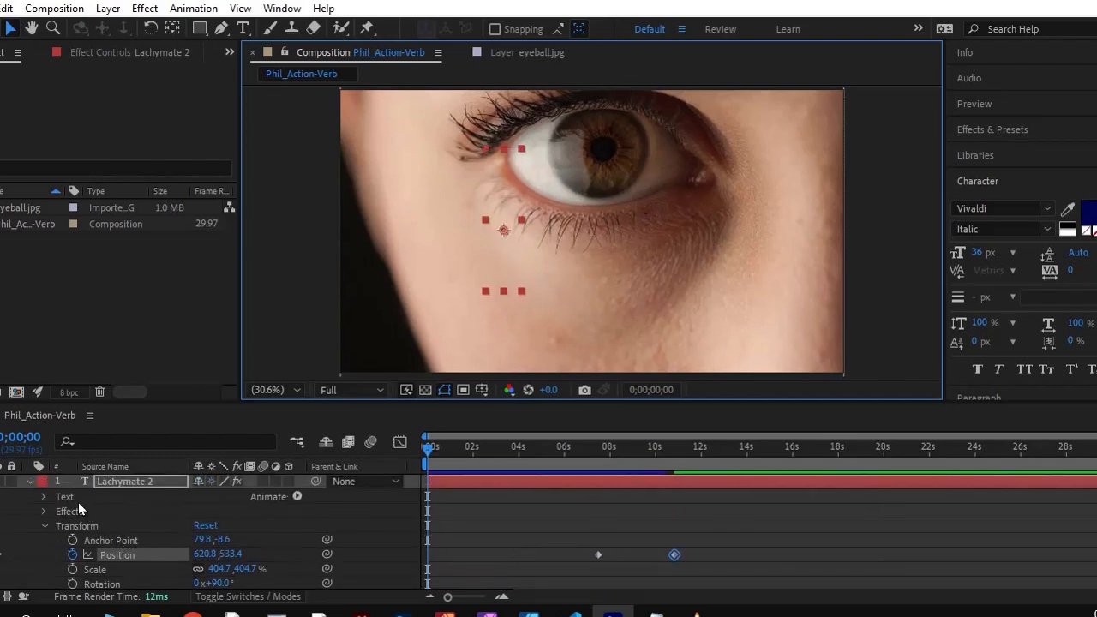
key("ctrl+z")
Duplicate the Lachymate text layer, then lock the original Lachymate and eyeball.jpg layers
left_click(128, 481)
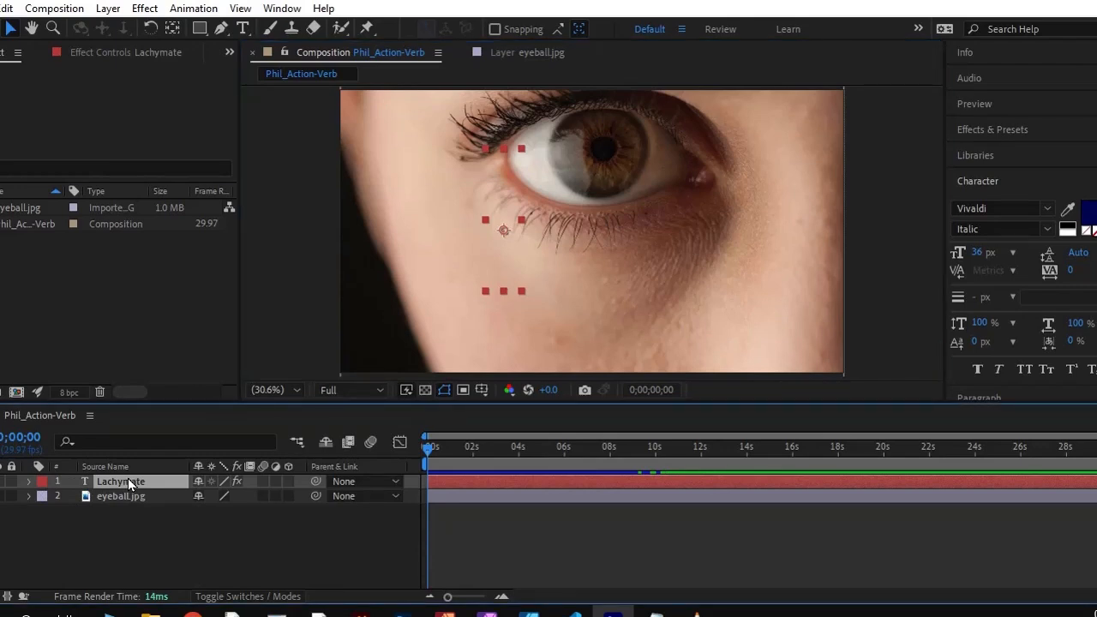
key("ctrl+d")
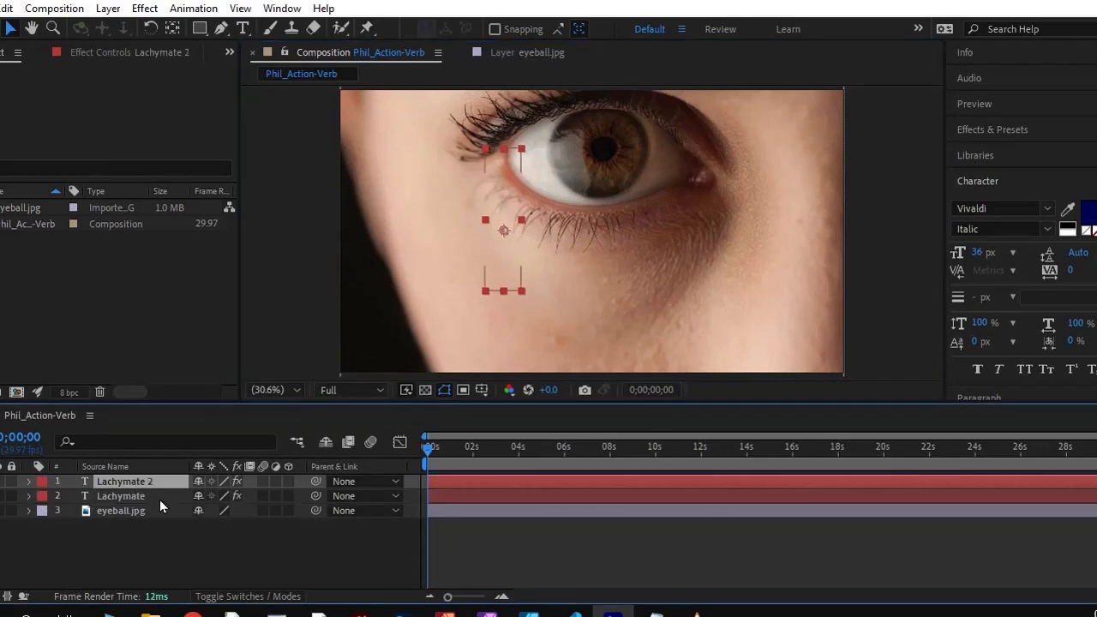
left_click(114, 497)
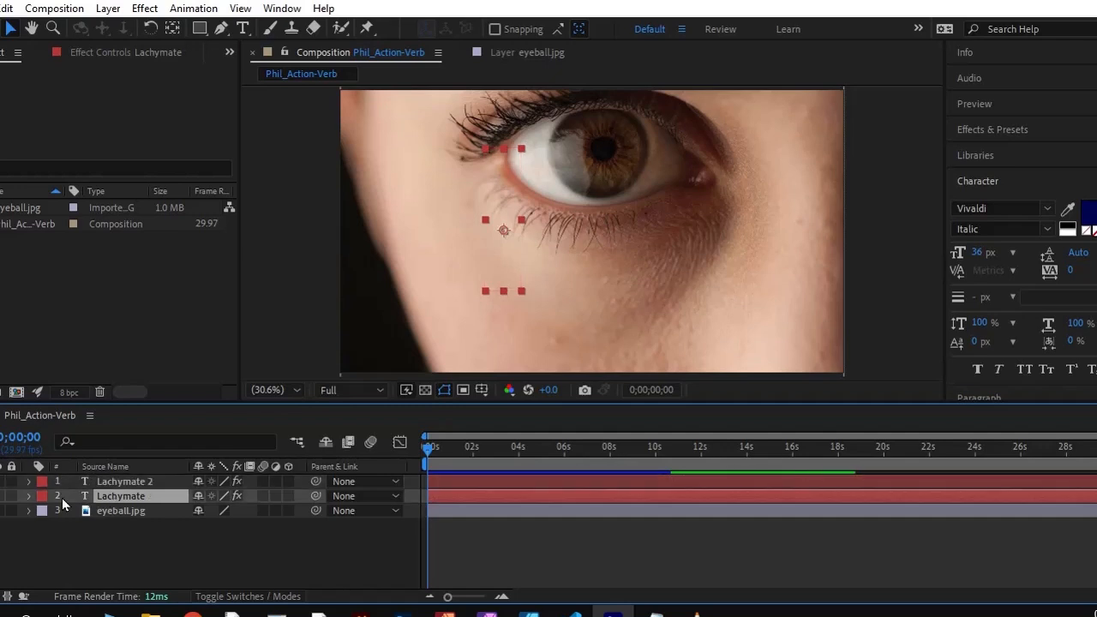
left_click(12, 497)
key("space")
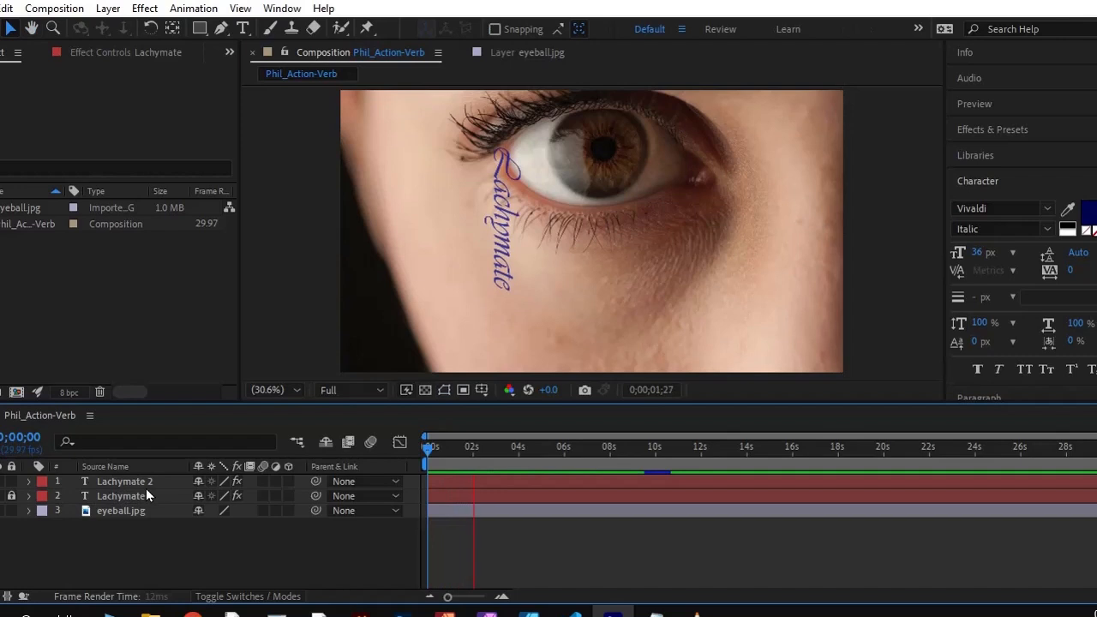
key("space")
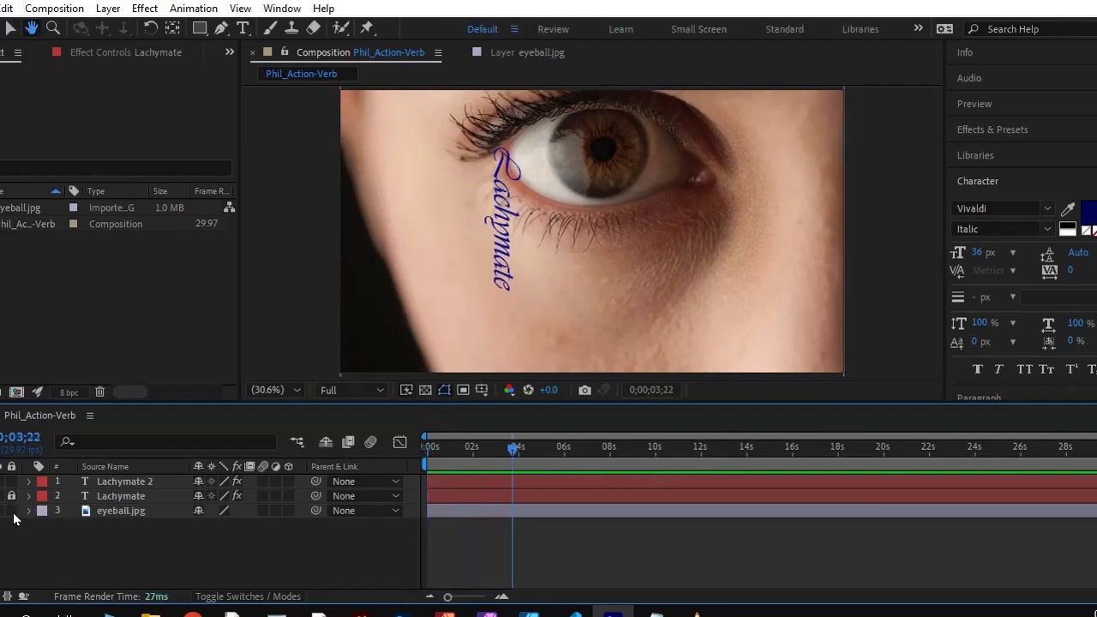
left_click(11, 511)
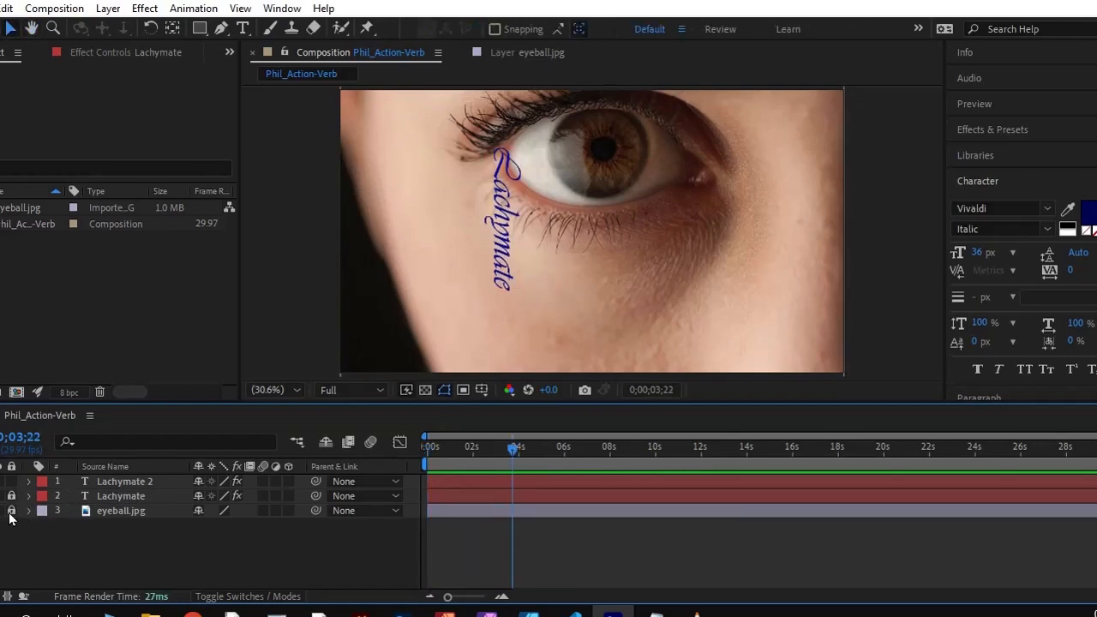
Move the Lachymate 2 text diagonally down to just under the lower lashes at 0;00;03;22, and preview the motion
left_click(91, 482)
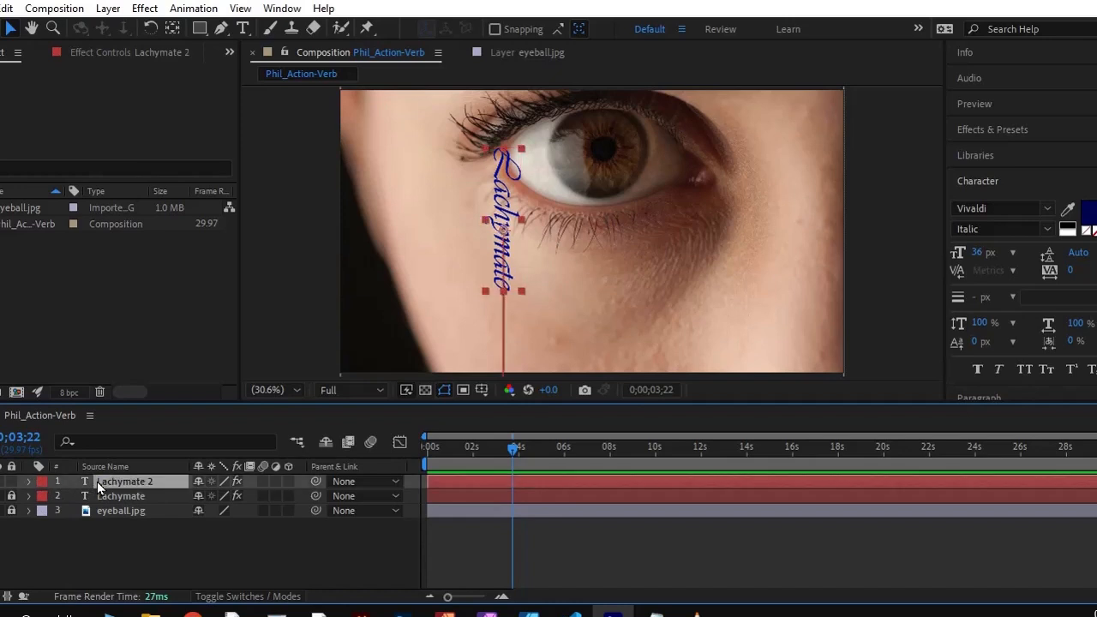
left_click(523, 211)
left_click_drag(524, 211, 575, 258)
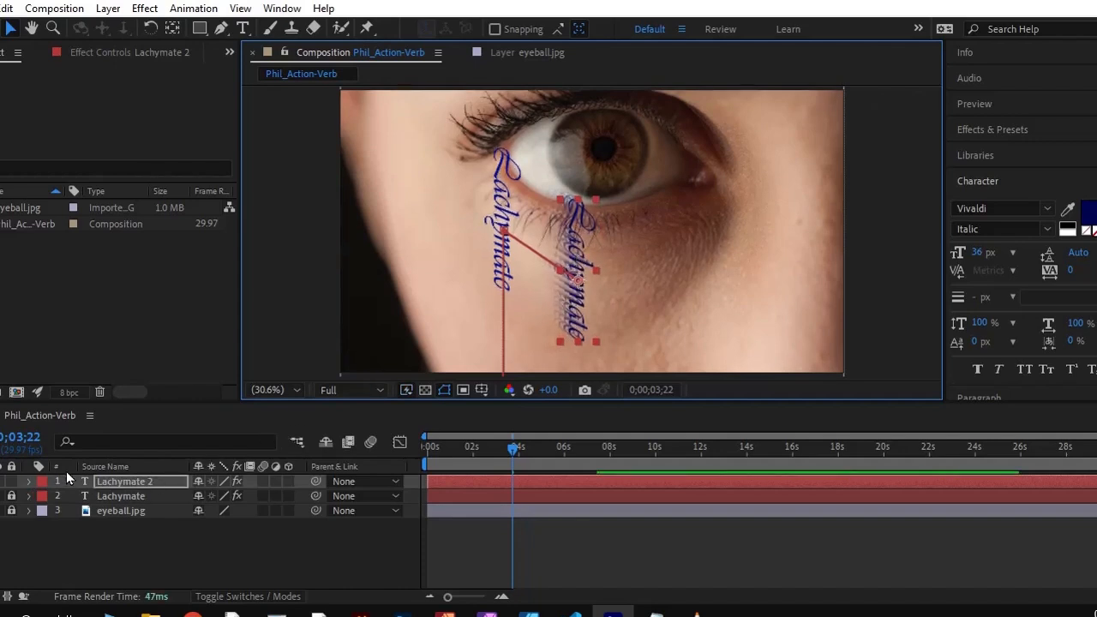
key("space")
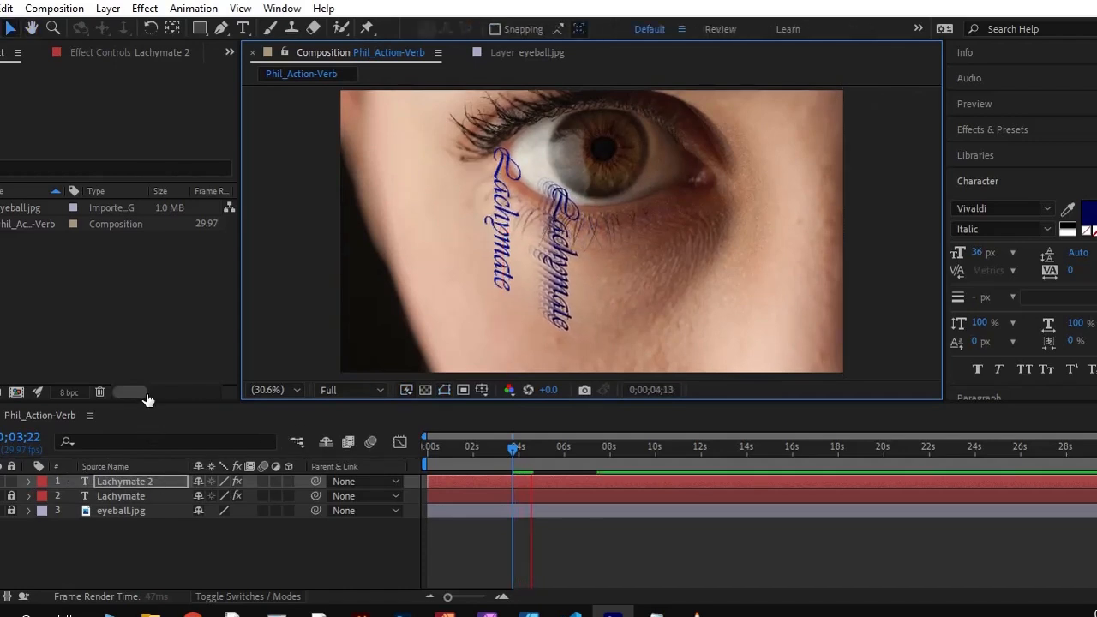
key("space")
Delete all Position keyframes of the Lachymate 2 layer, starting with the latest one
left_click(30, 482)
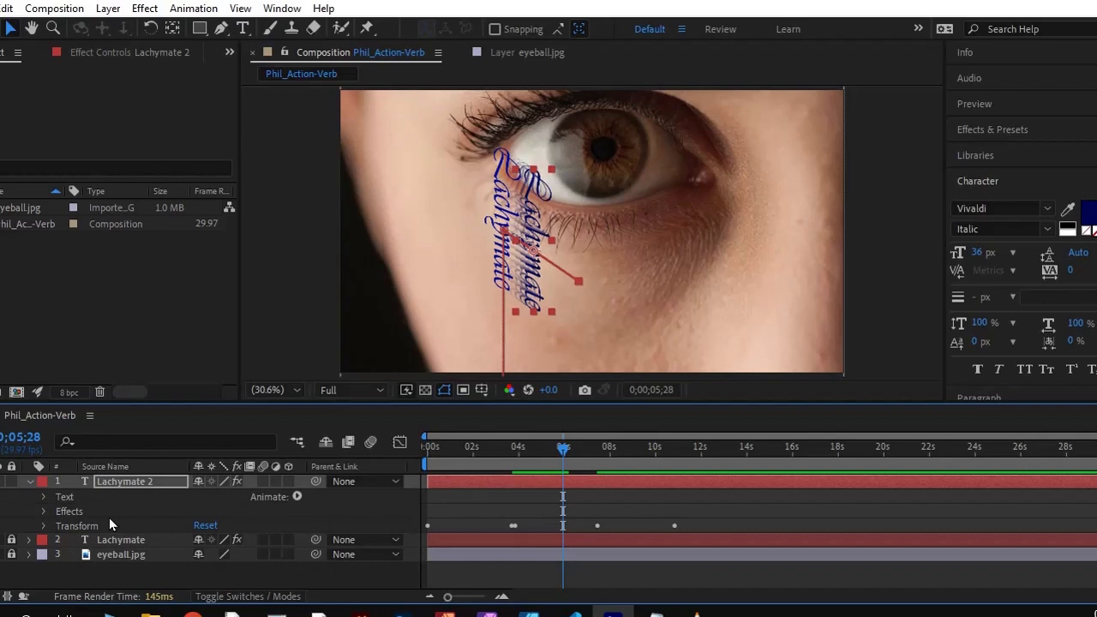
left_click(44, 524)
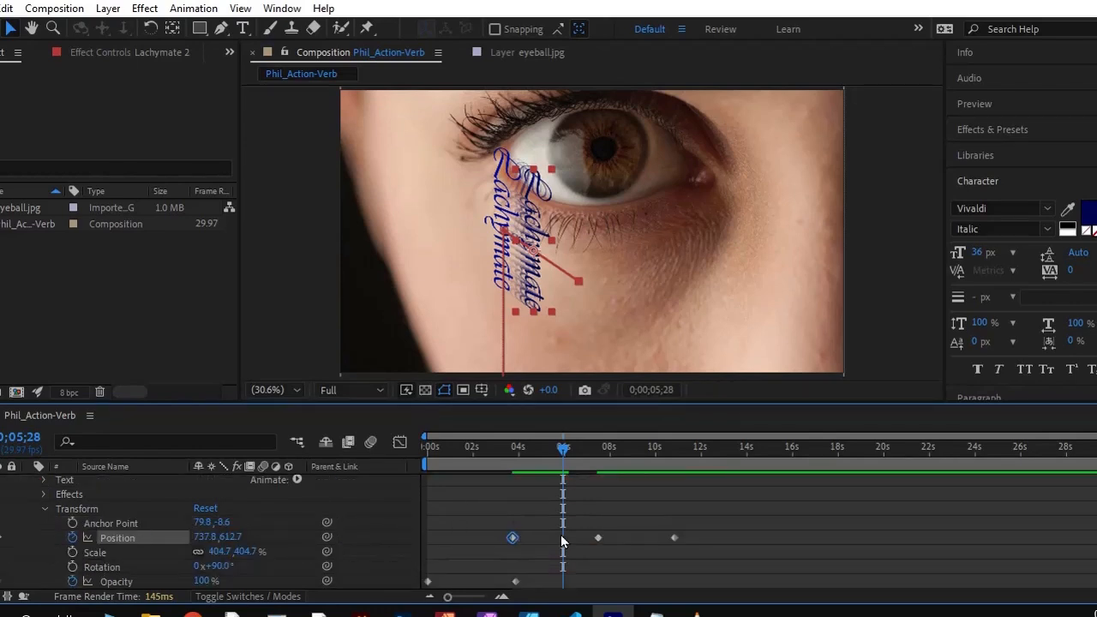
left_click(673, 537)
key("Delete")
left_click(598, 537)
key("Delete")
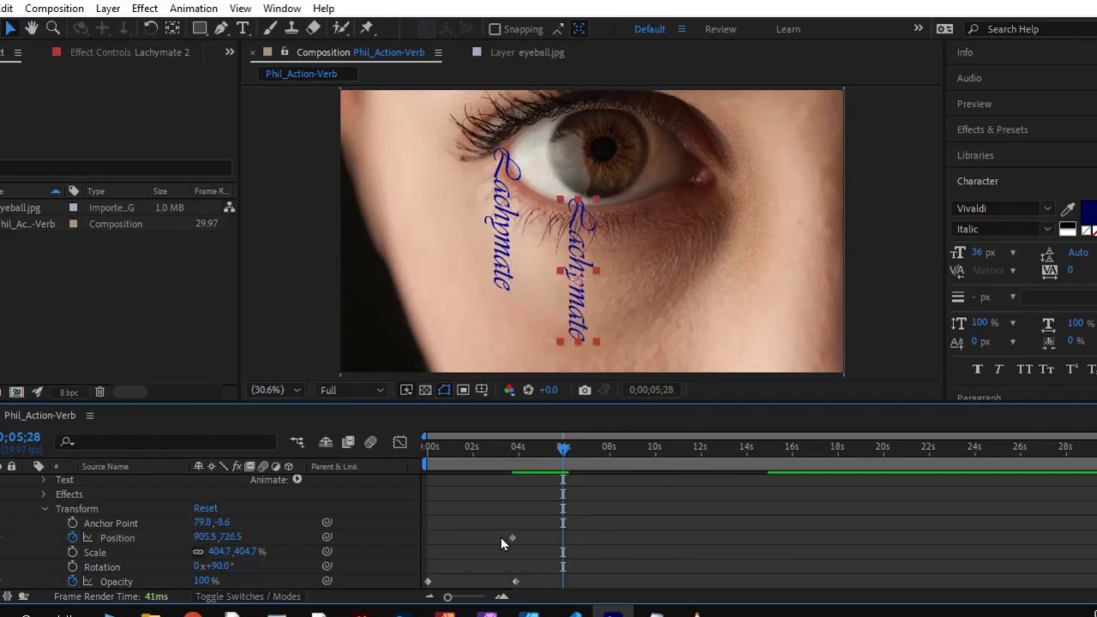
left_click(512, 539)
key("Delete")
Remove the Opacity keyframes of Lachymate 2 and set its Opacity to 100%
left_click_drag(517, 583, 428, 583)
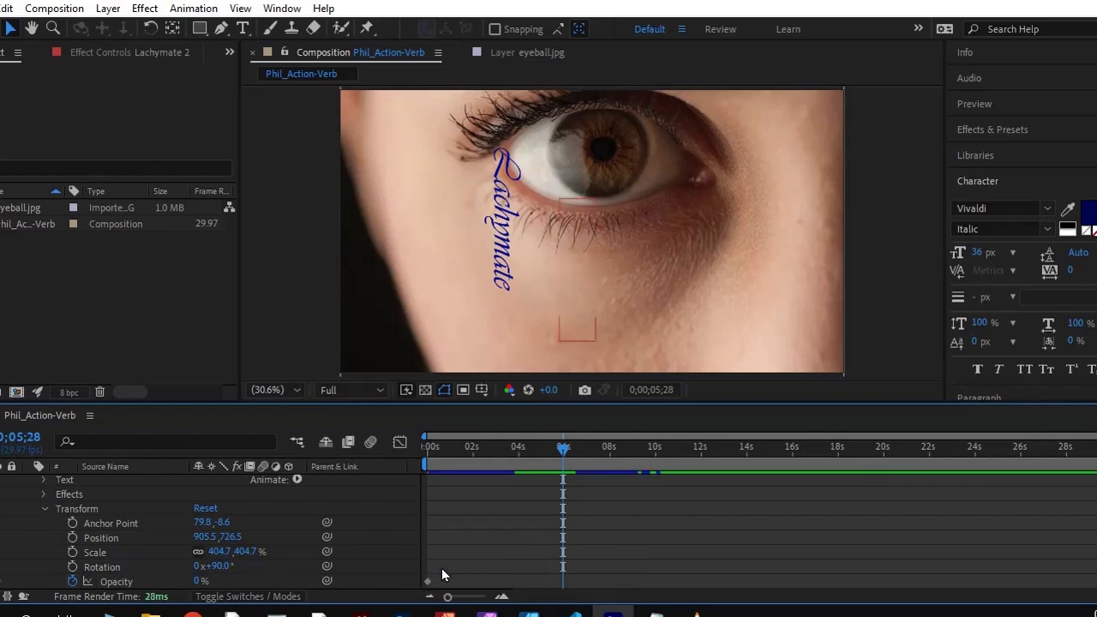
left_click(426, 583)
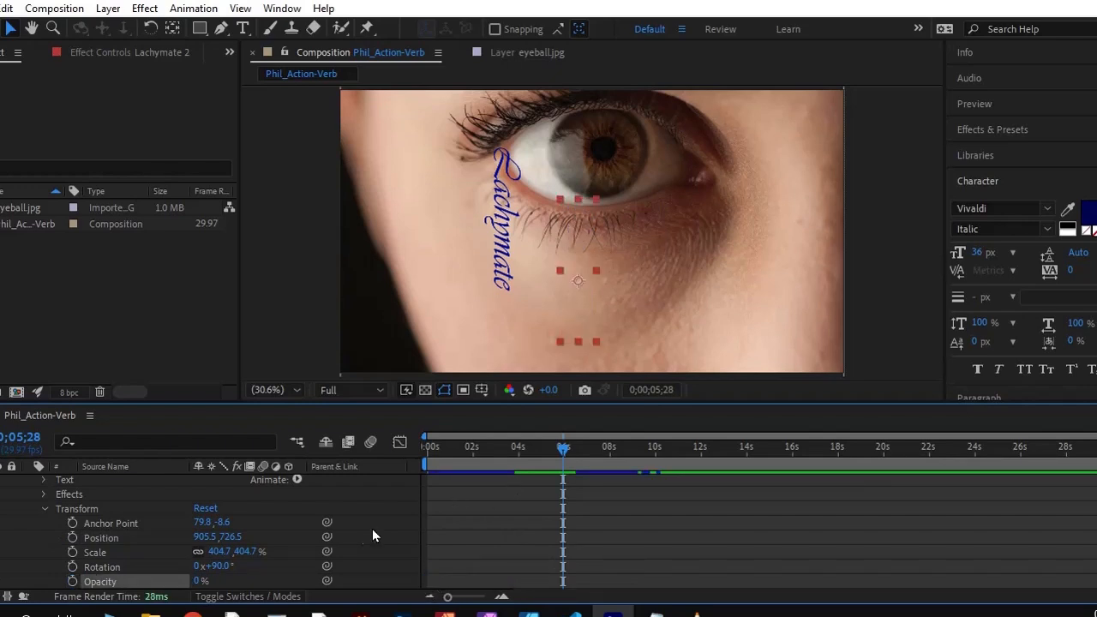
scroll(204, 547, "down", 2)
left_click(199, 551)
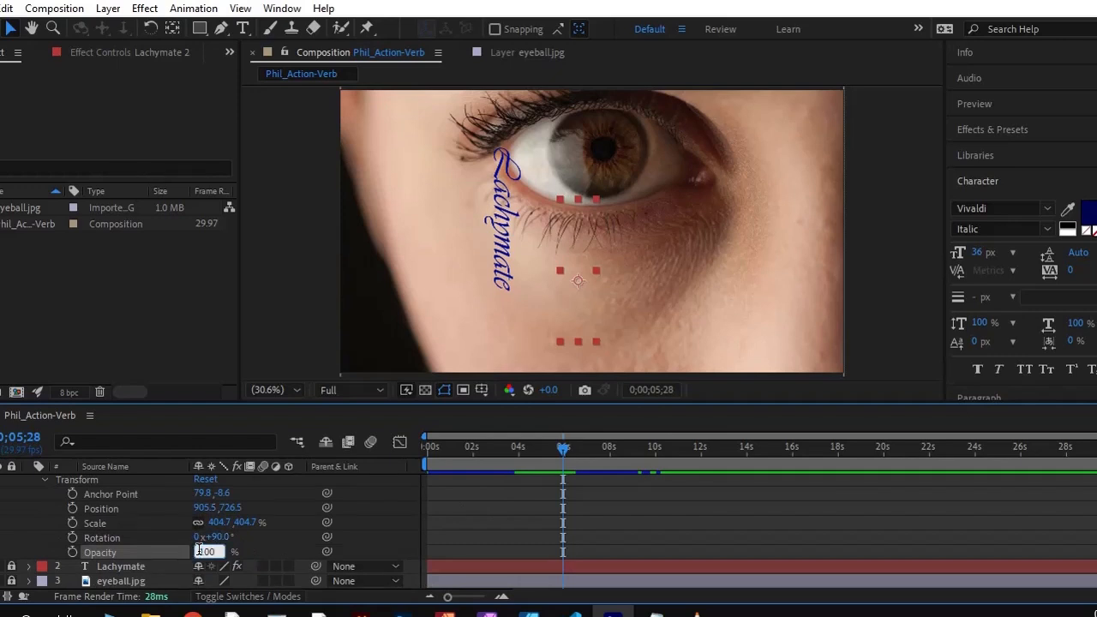
key("Return")
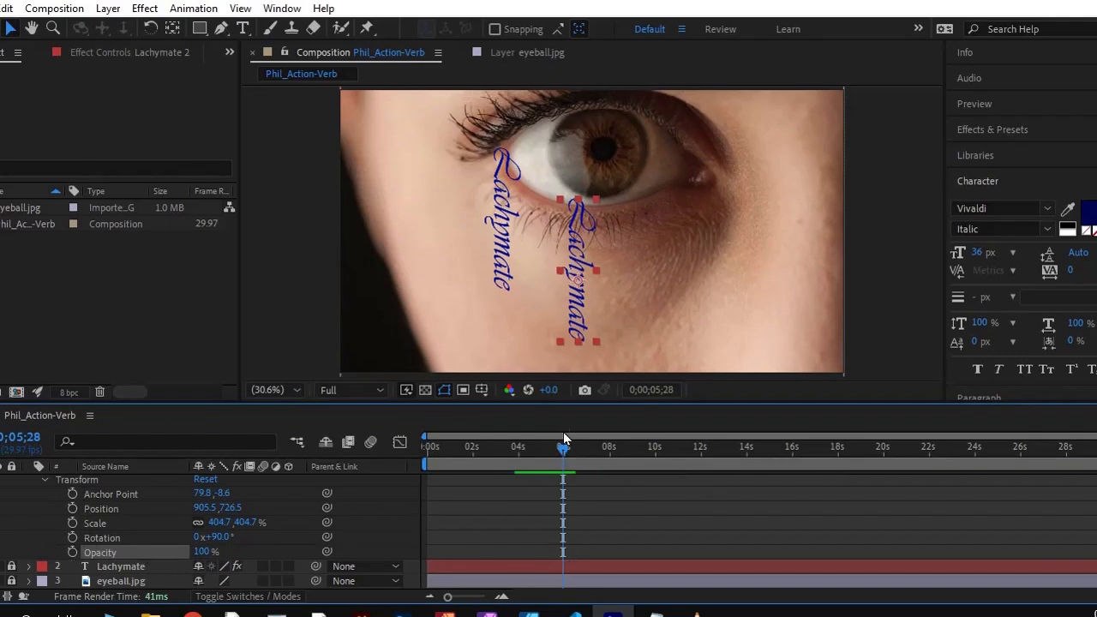
Add an Opacity keyframe of 0% to Lachymate 2 at 0;00;09;24
left_click_drag(564, 450, 651, 483)
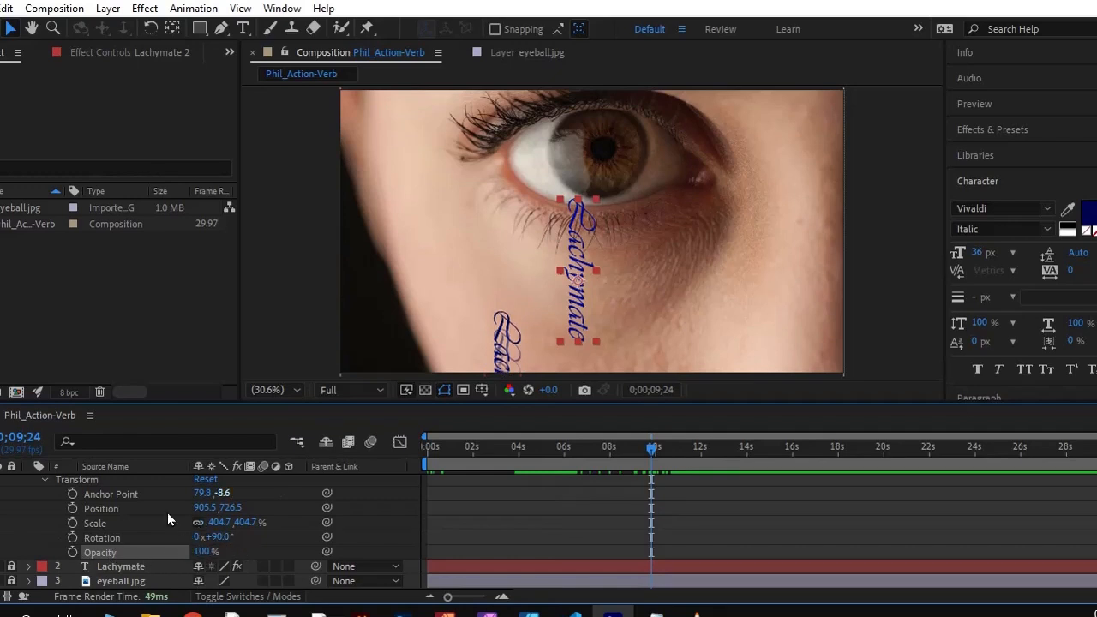
left_click(72, 552)
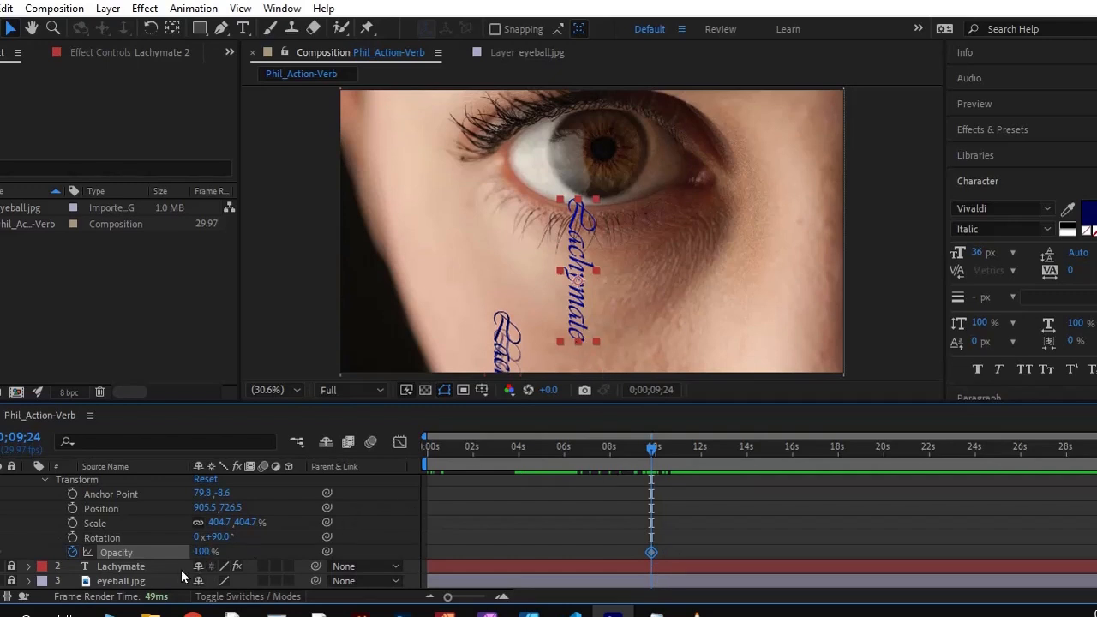
left_click(203, 552)
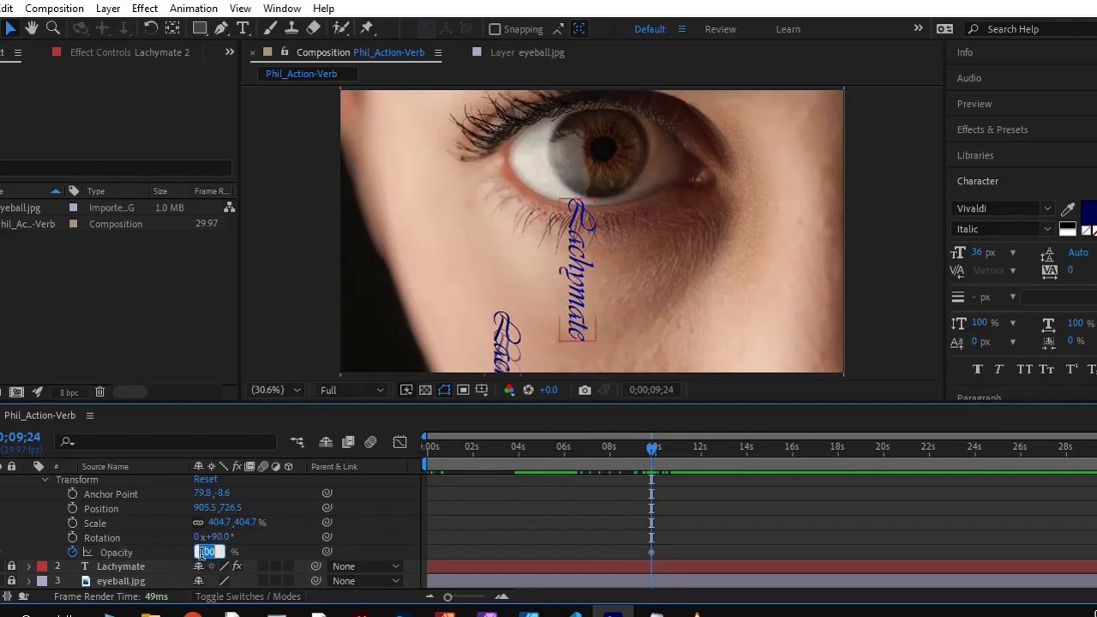
type("0")
key("Return")
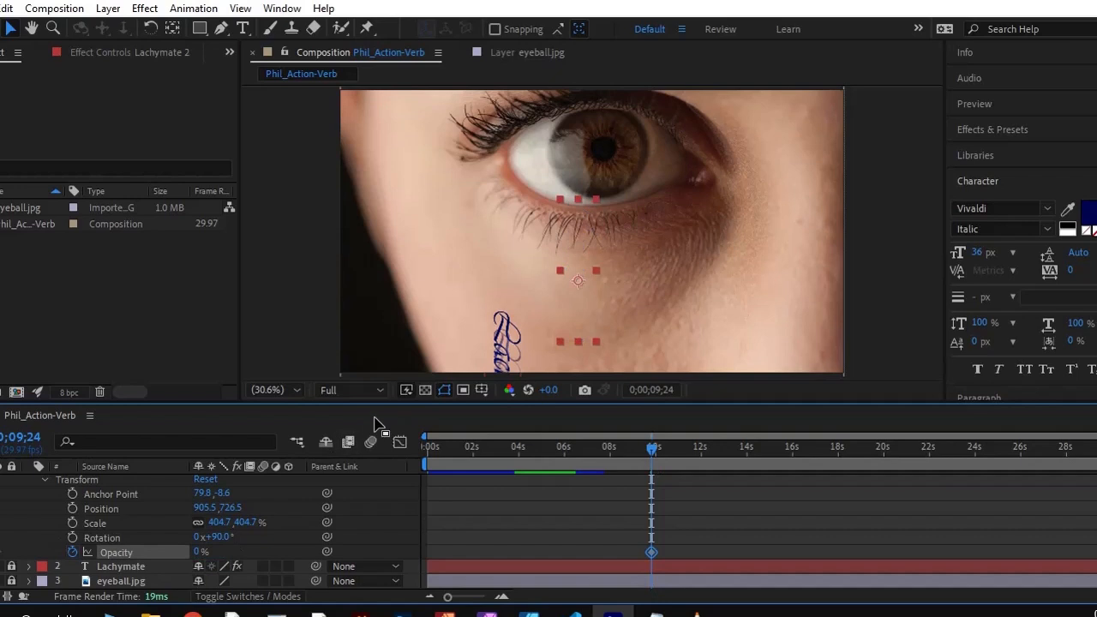
Move the 0% Opacity keyframe to about 8 seconds and add a 100% Opacity keyframe at 0;00;10;11
left_click_drag(651, 454, 676, 448)
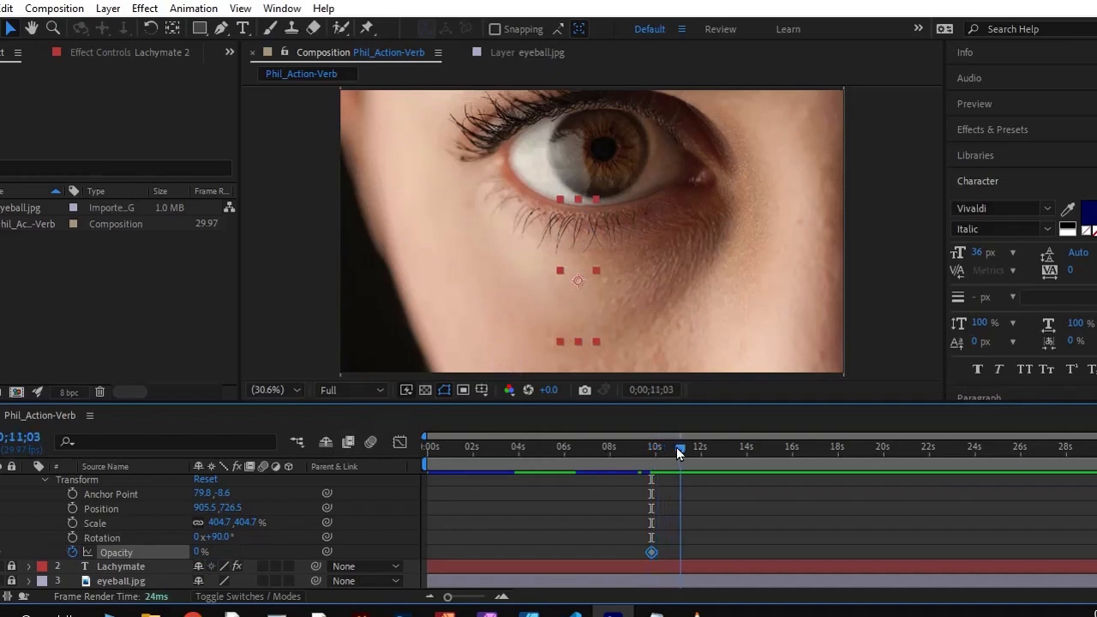
left_click_drag(652, 558, 613, 558)
mouse_move(680, 450)
left_mouse_down()
mouse_move(573, 459)
mouse_move(685, 459)
mouse_move(665, 462)
left_mouse_up()
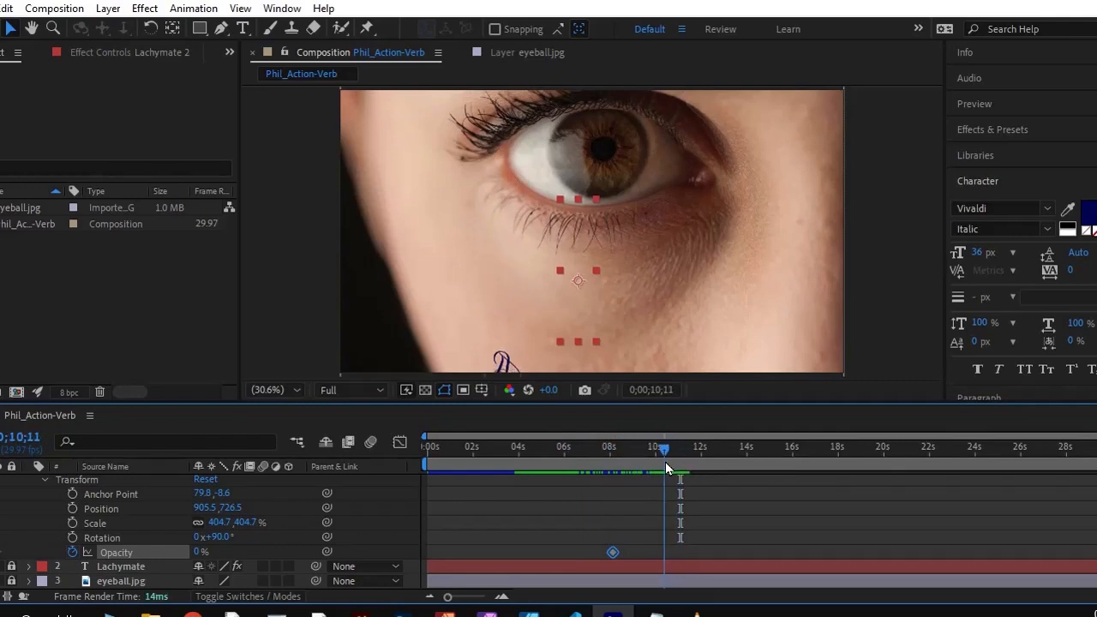
left_click(197, 553)
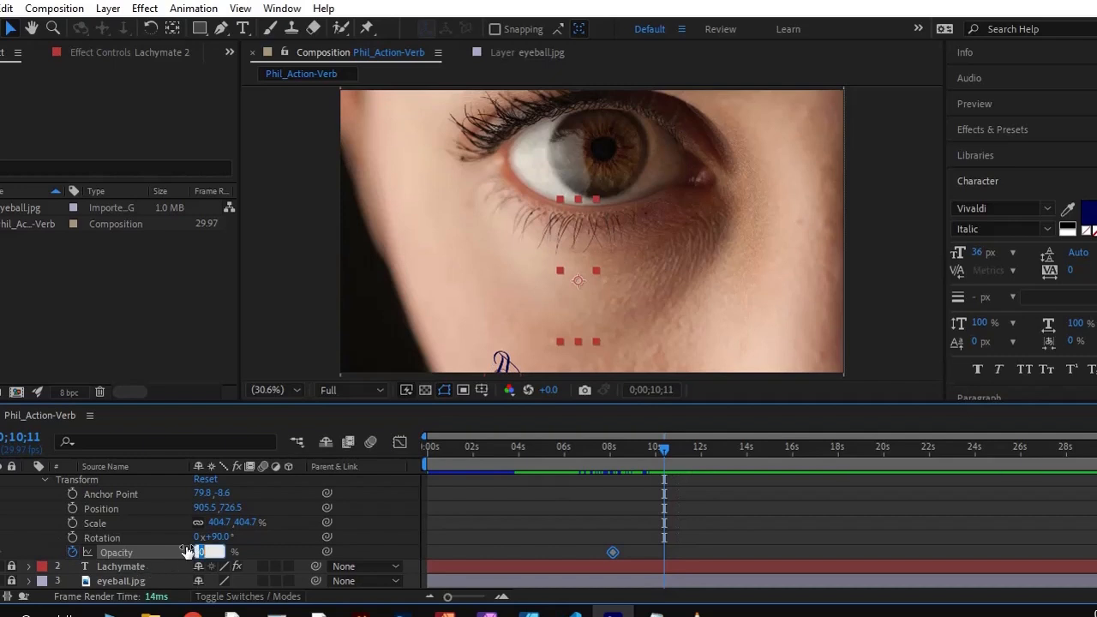
type("100")
key("Return")
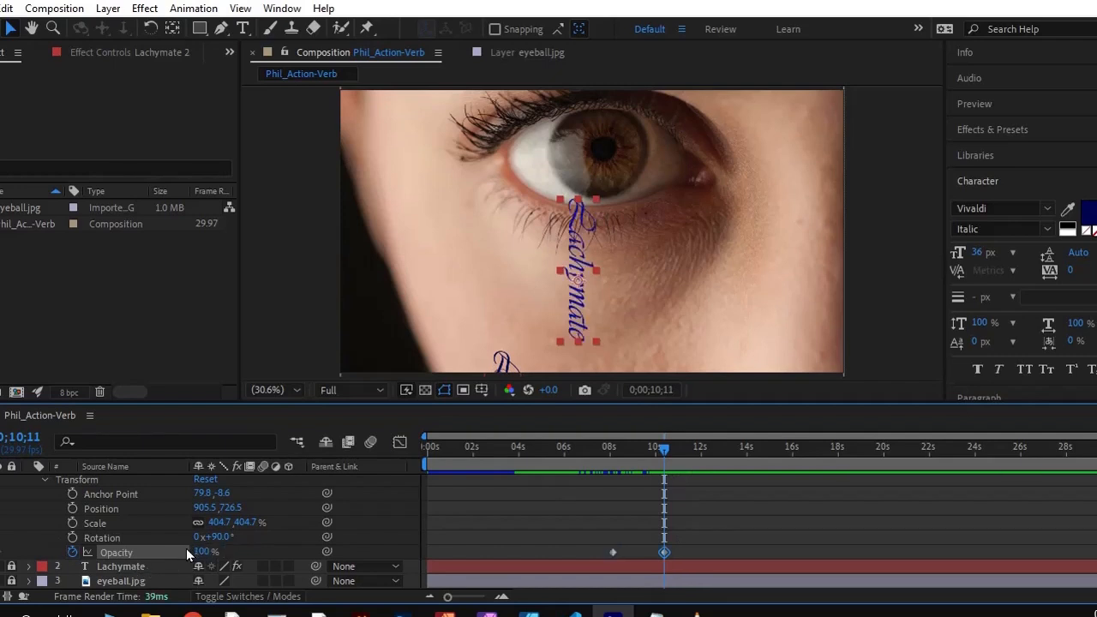
Start Position keyframing on Lachymate 2 at 0;00;15;16
left_click_drag(663, 454, 777, 451)
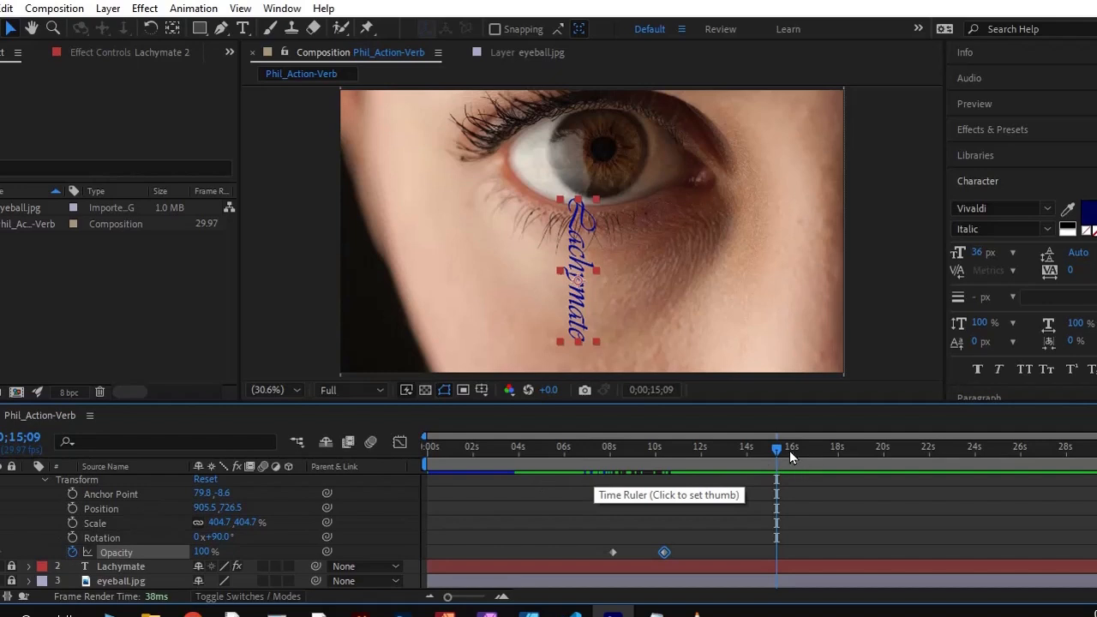
mouse_move(771, 449)
left_mouse_down()
mouse_move(751, 448)
mouse_move(783, 449)
left_mouse_up()
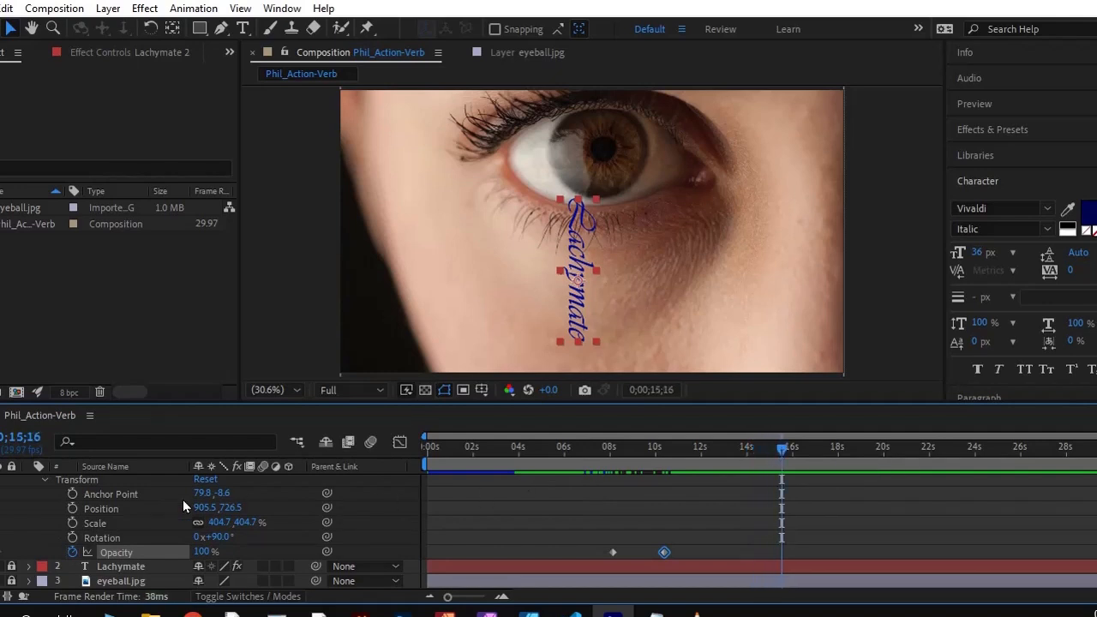
left_click(73, 508)
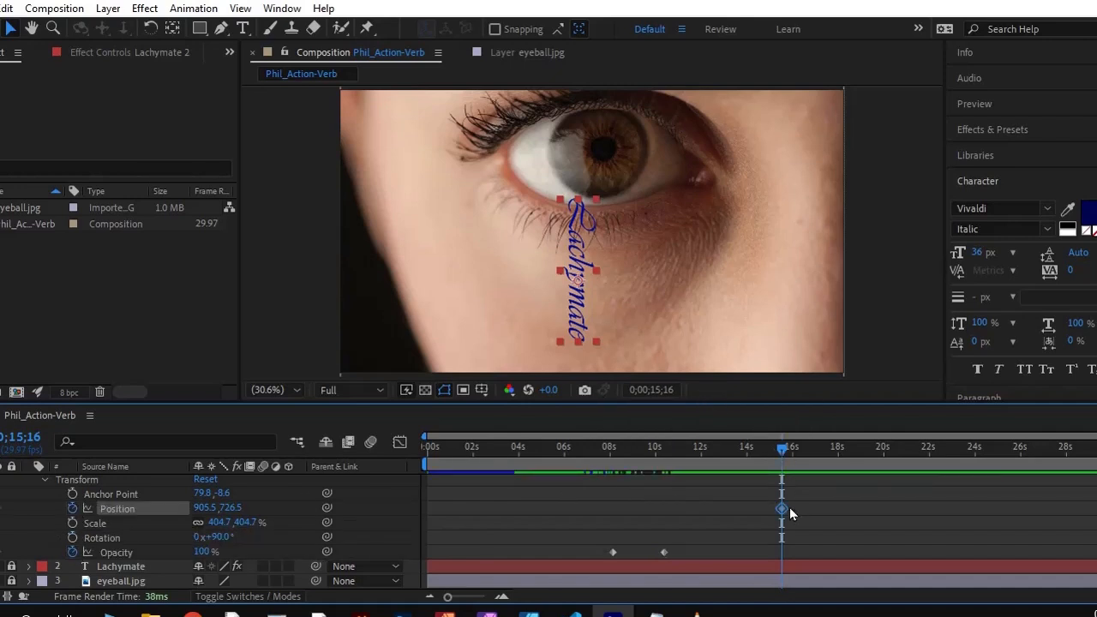
At 0;00;24;05, move Lachymate 2 straight down out of the frame to about 905.5, 1394.2, then return to 0;00;00;00
left_click_drag(782, 448, 979, 449)
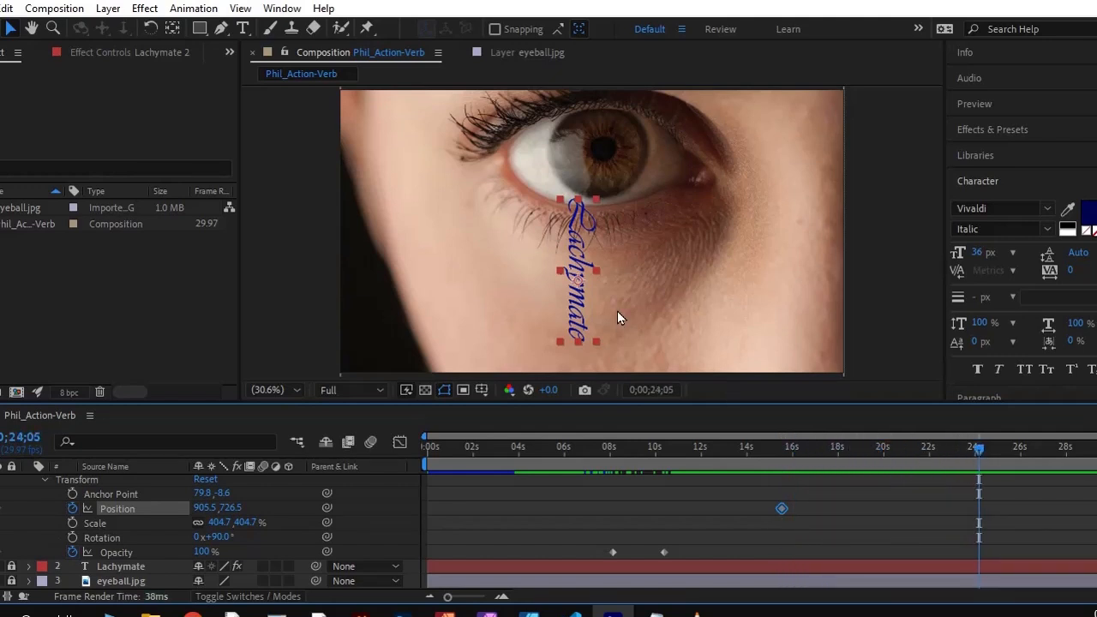
left_click_drag(578, 248, 580, 419)
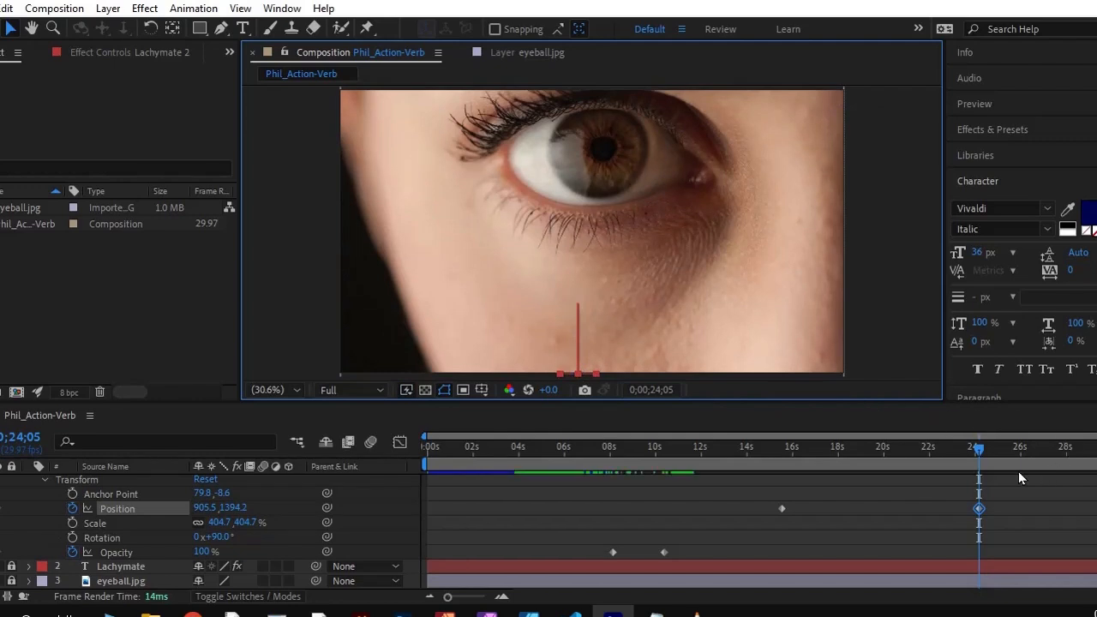
left_click_drag(975, 447, 430, 464)
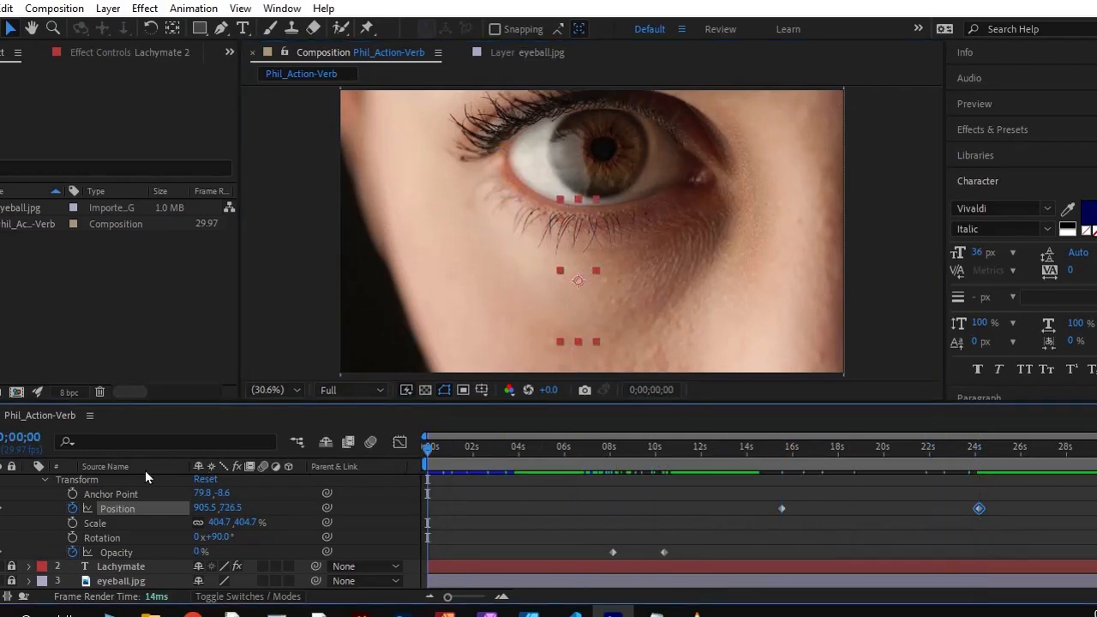
Preview the animation and move Lachymate 2's Position keyframes earlier, to about 12.7 seconds and 16.2 seconds
key("space")
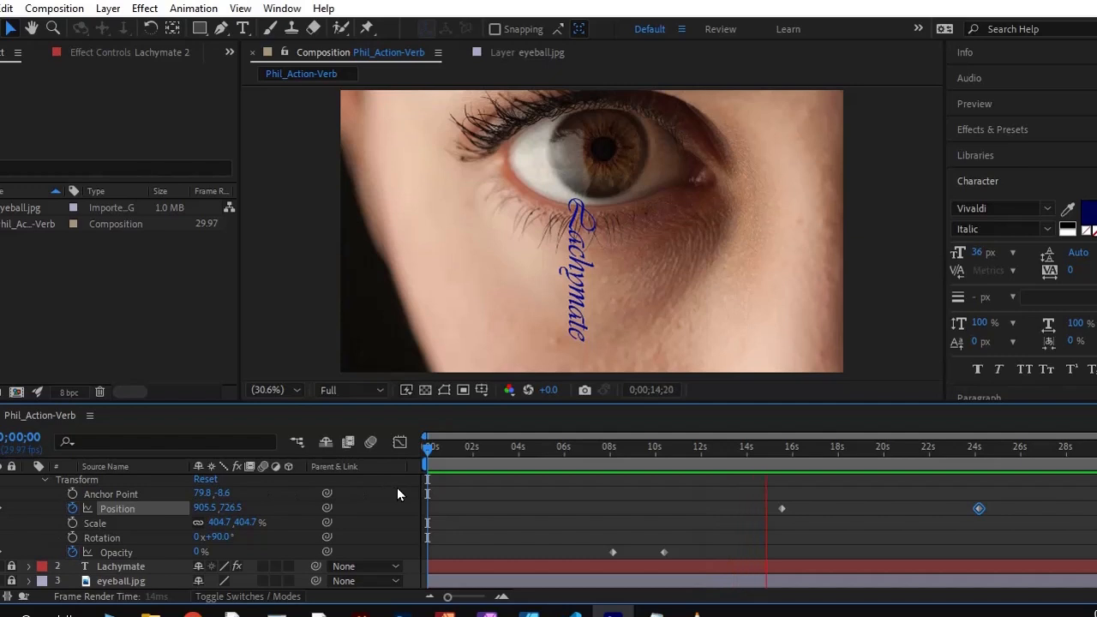
key("space")
left_click_drag(781, 508, 716, 508)
left_click_drag(980, 509, 811, 512)
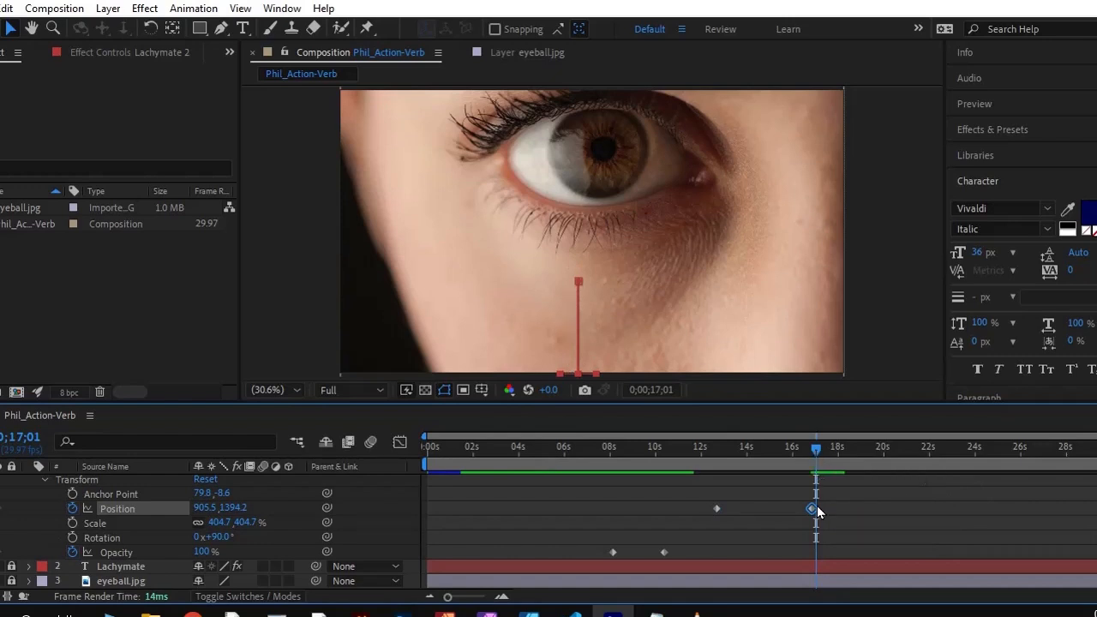
left_click_drag(812, 510, 799, 510)
Play back the retimed fall of Lachymate 2 and stop the preview at 0;00;17;09
left_click_drag(816, 451, 696, 469)
key("space")
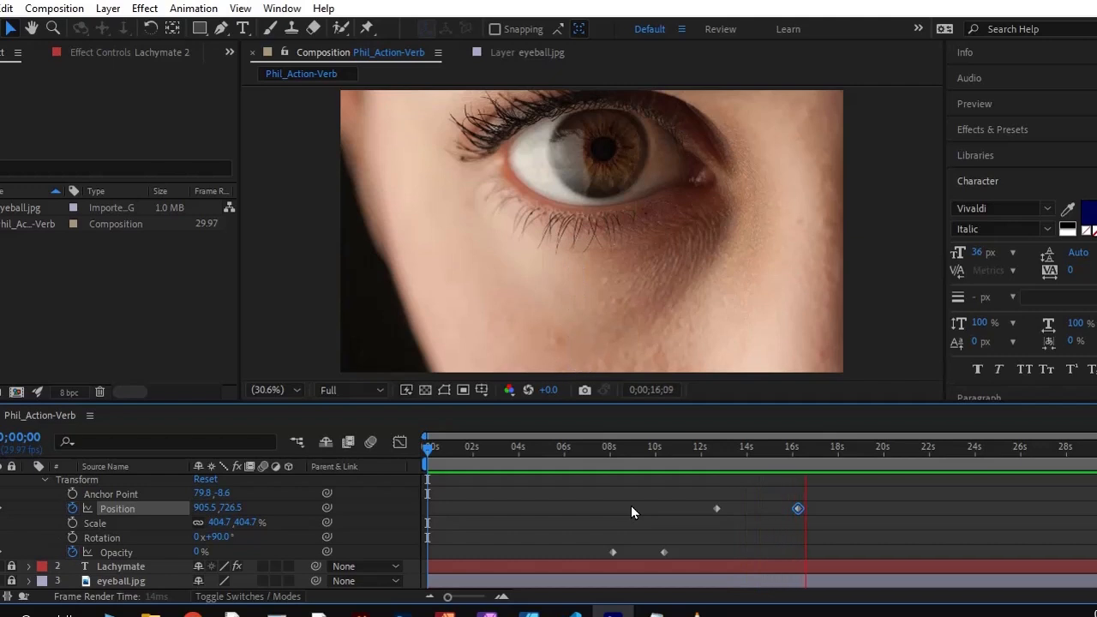
key("space")
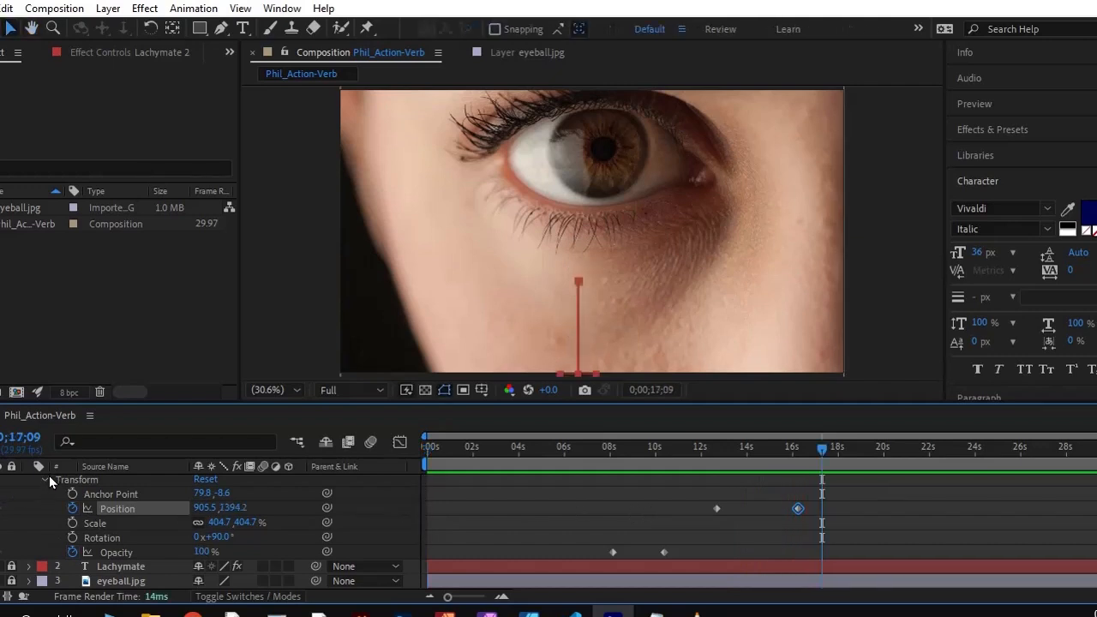
Collapse the Lachymate 2 layer, duplicate it, and lock the original
scroll(26, 494, "up", 2)
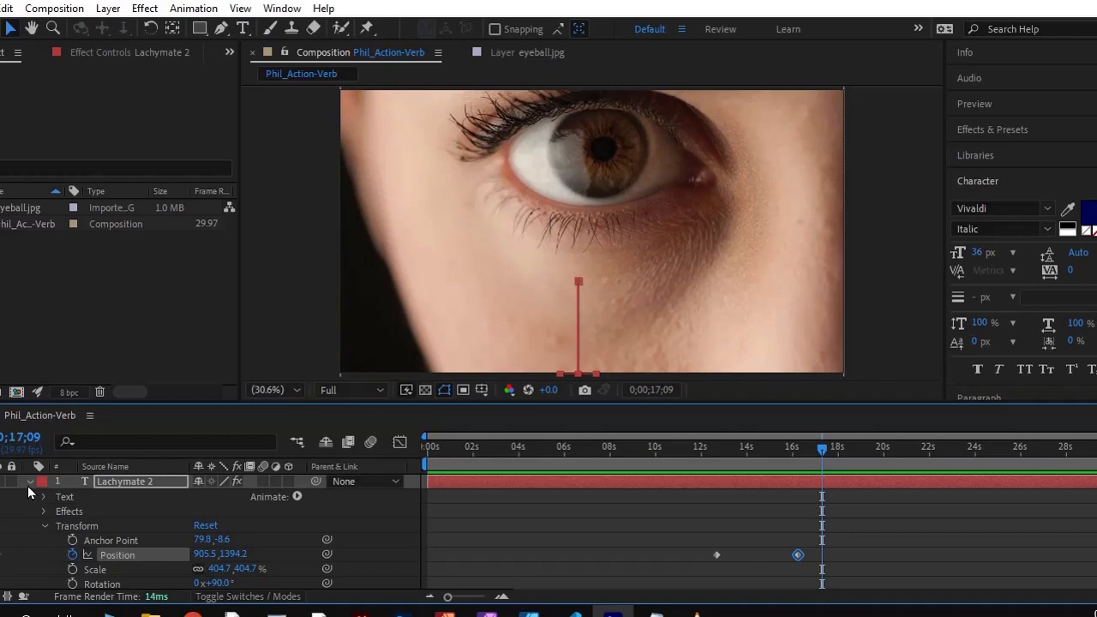
left_click(30, 482)
left_click(11, 482)
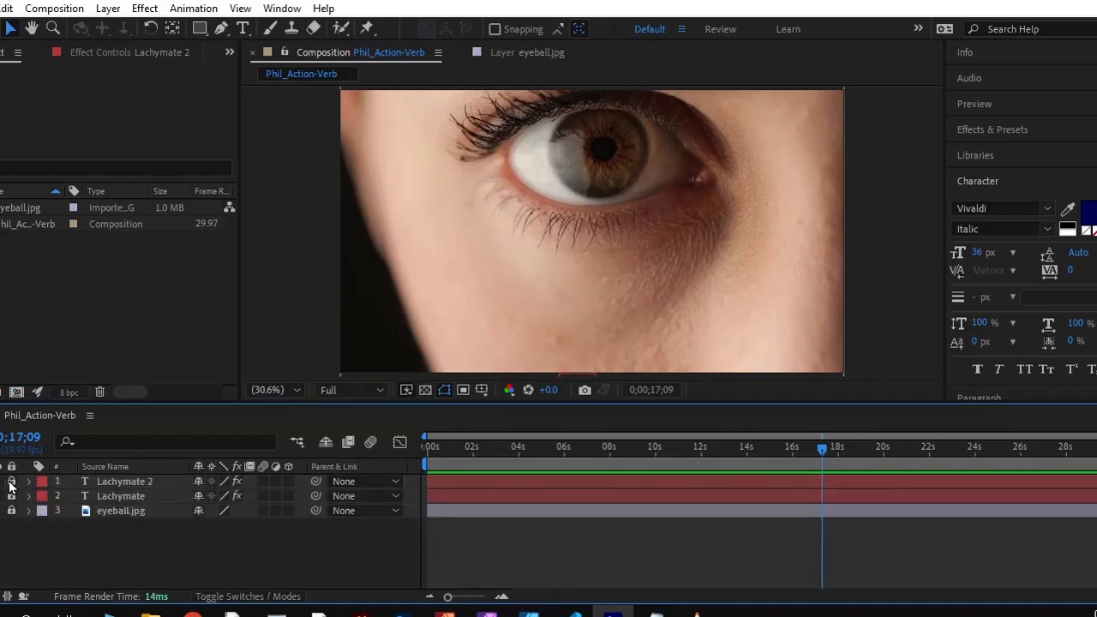
left_click(11, 483)
left_click(106, 482)
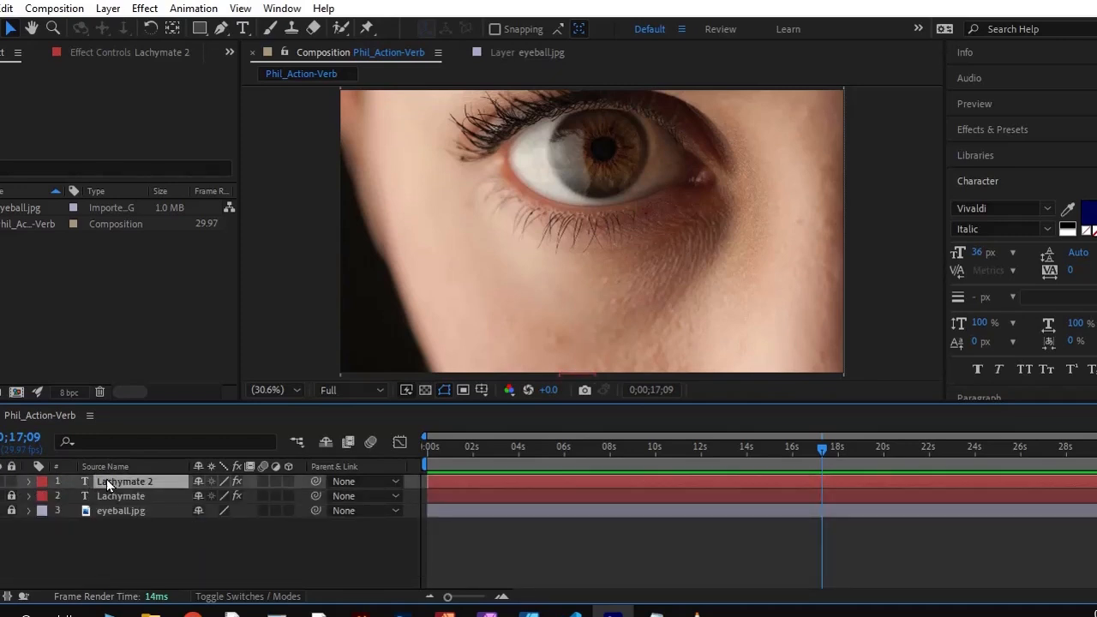
left_click(11, 482)
key("ctrl+d")
left_click(12, 482)
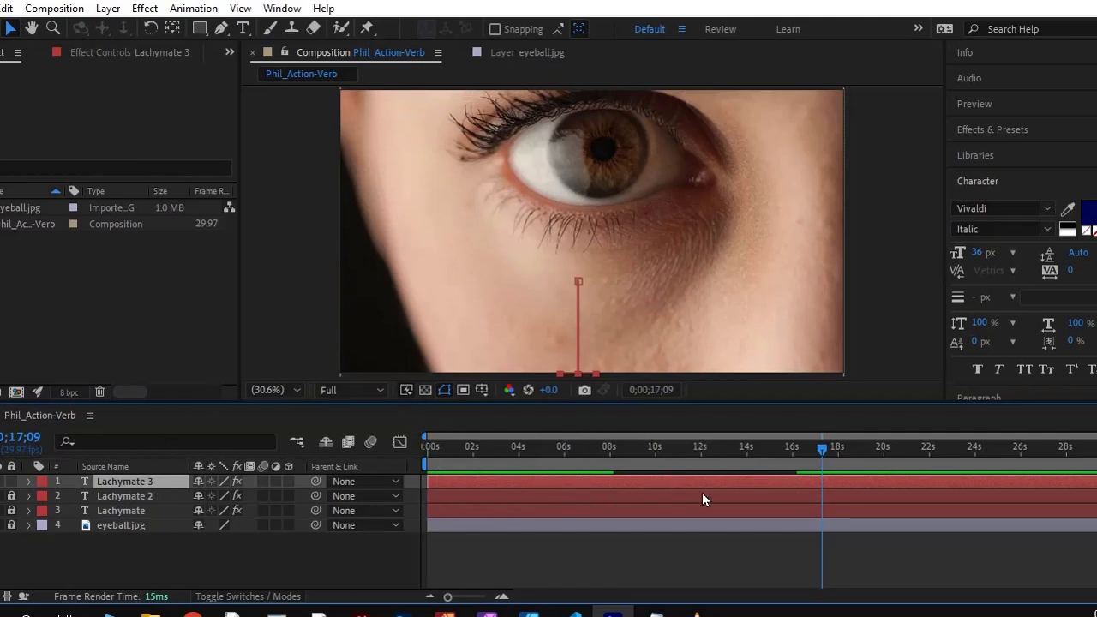
Unlock Lachymate 2, scrub the timeline to examine when its text fades in and falls, and lock it again
left_click(511, 500)
left_click(513, 509)
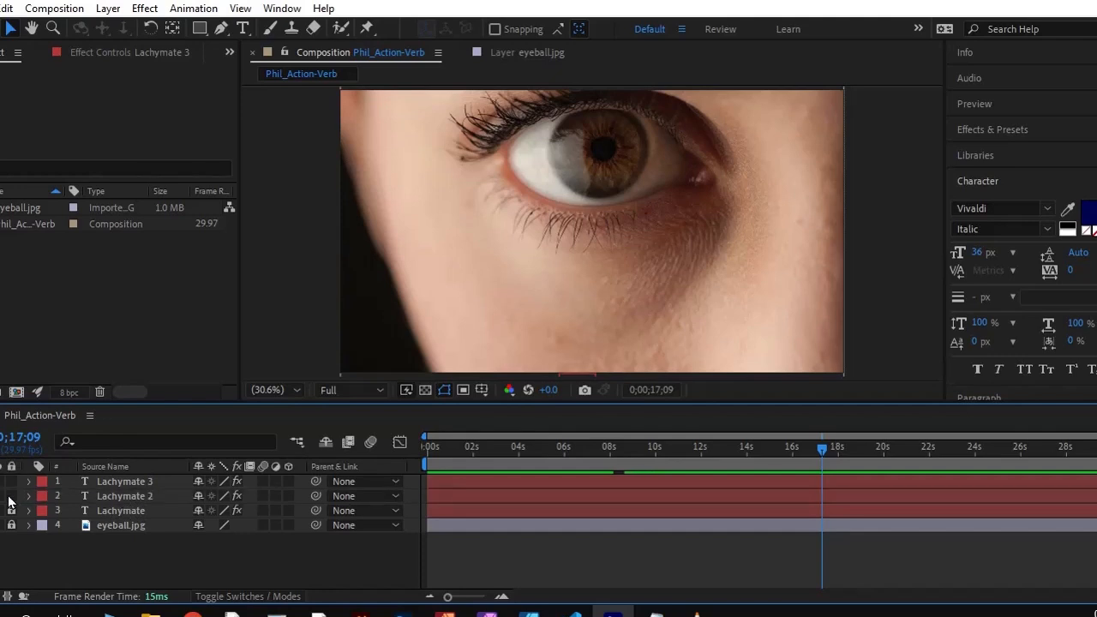
left_click(110, 497)
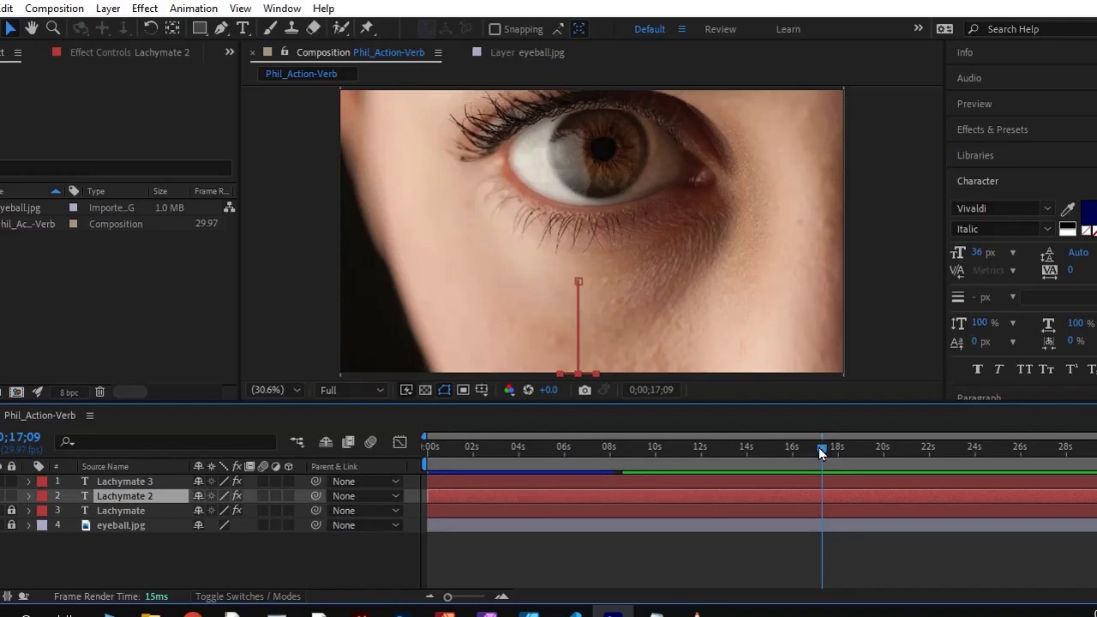
left_click_drag(820, 448, 769, 451)
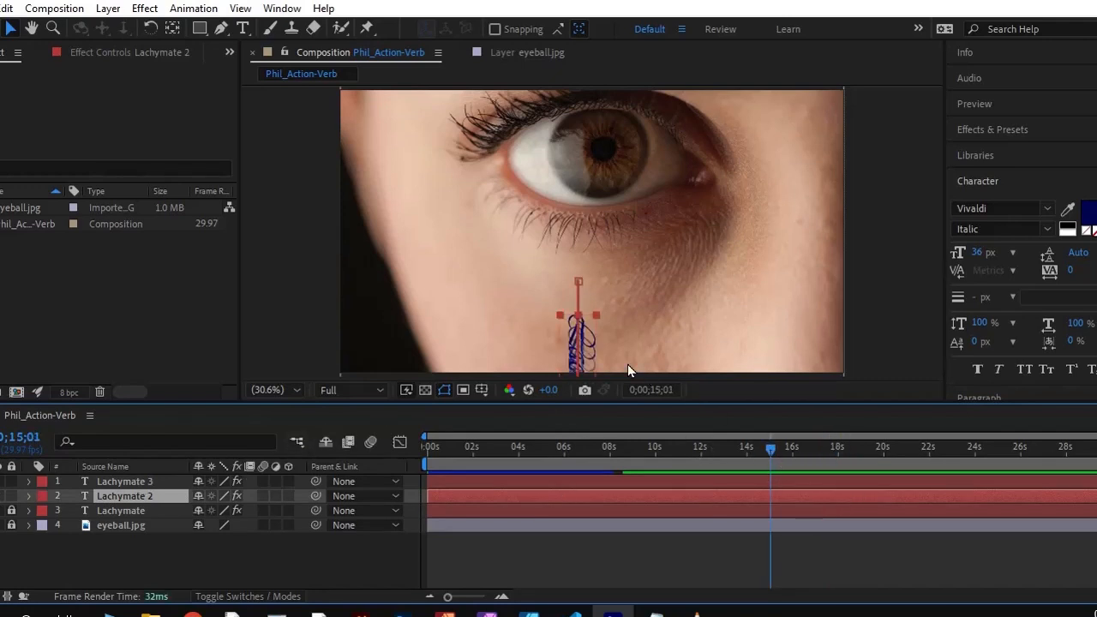
left_click_drag(776, 444, 945, 450)
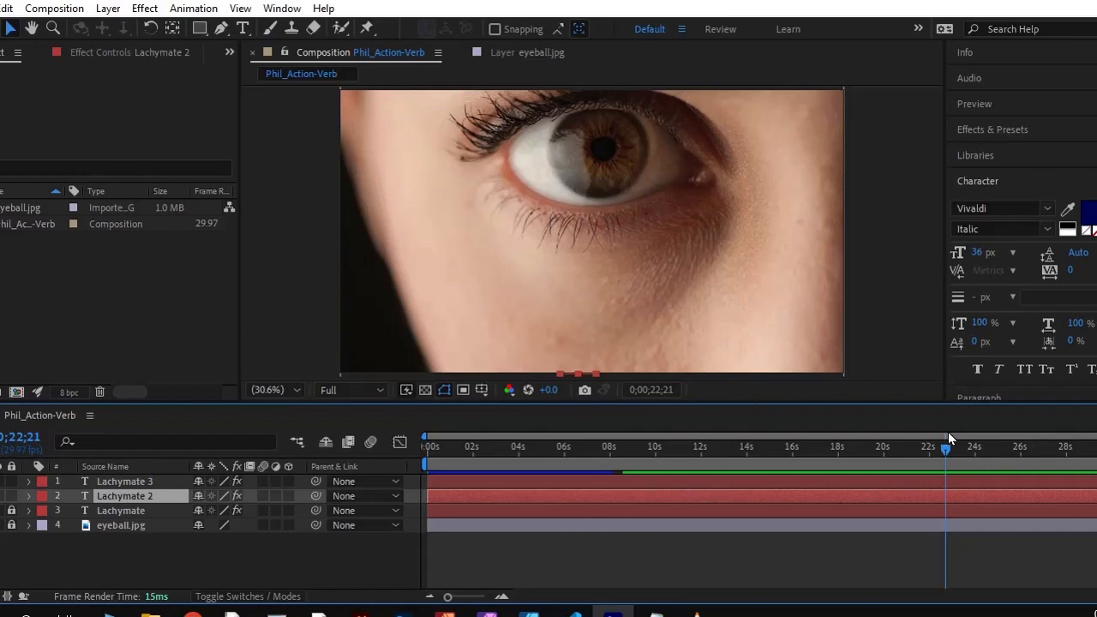
left_click_drag(943, 449, 567, 468)
left_click_drag(587, 470, 807, 471)
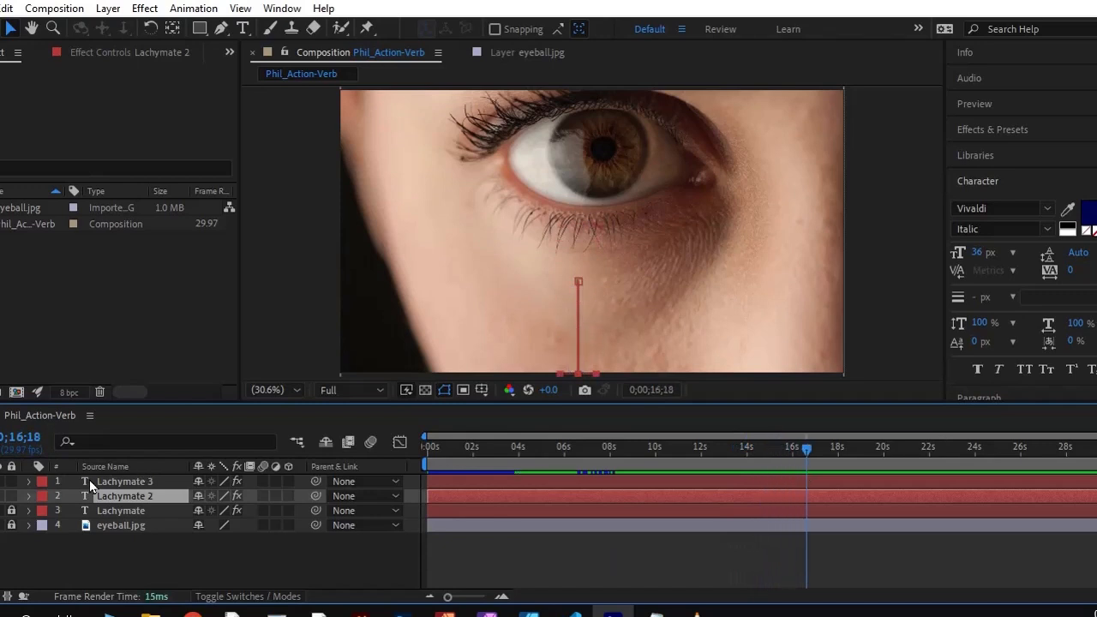
left_click(13, 496)
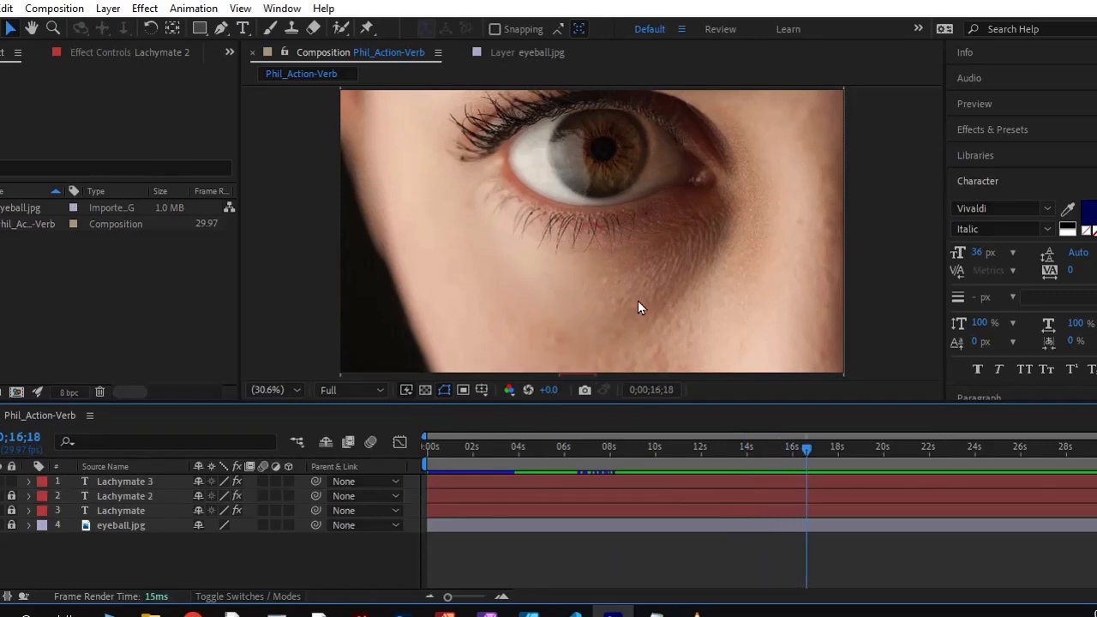
Remove all Opacity and Position keyframes from the Lachymate 3 layer
left_click(29, 482)
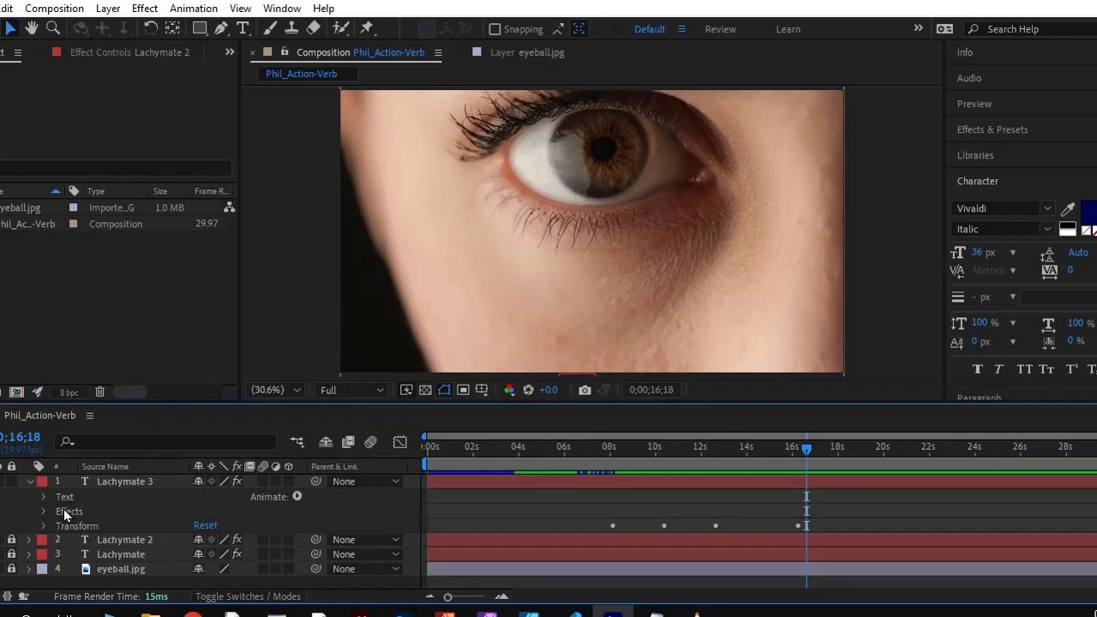
left_click(43, 525)
scroll(119, 527, "down", 2)
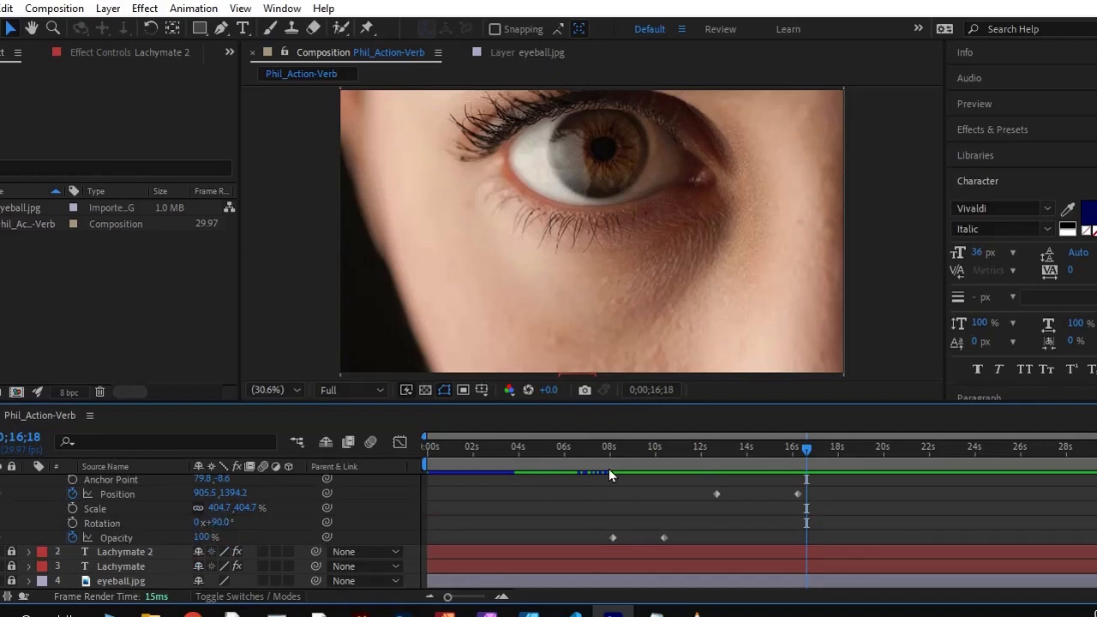
left_click(68, 538)
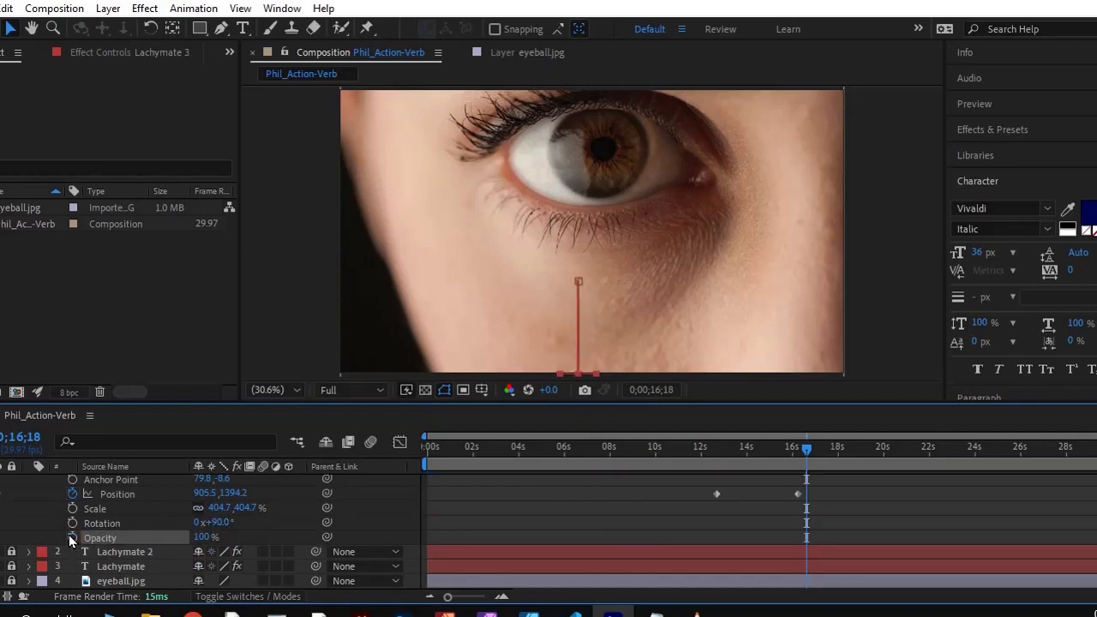
left_click(72, 536)
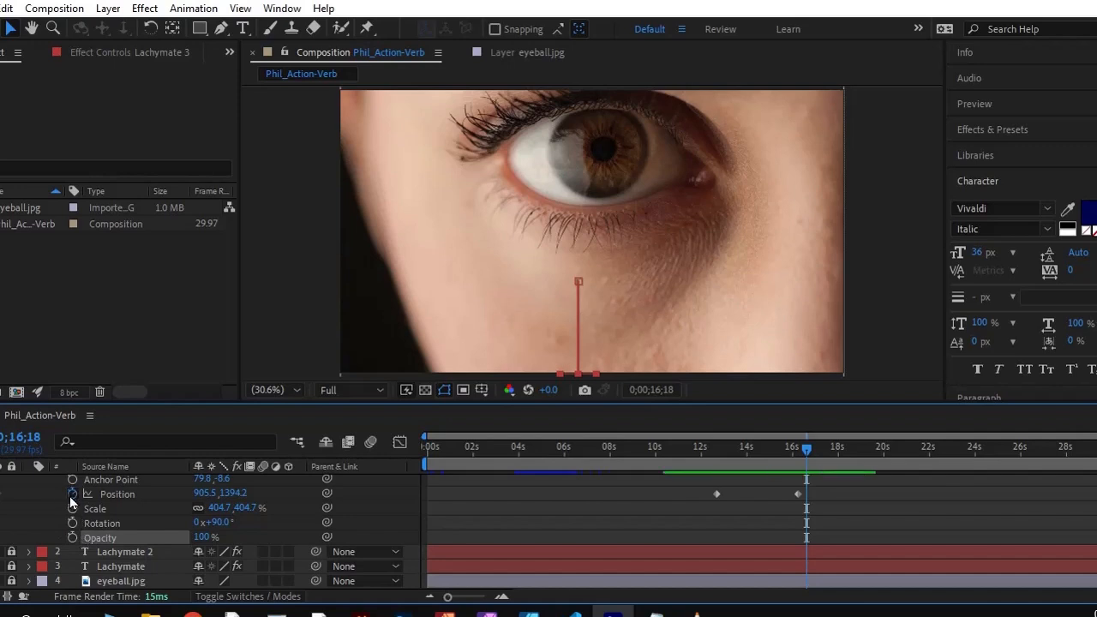
left_click(73, 493)
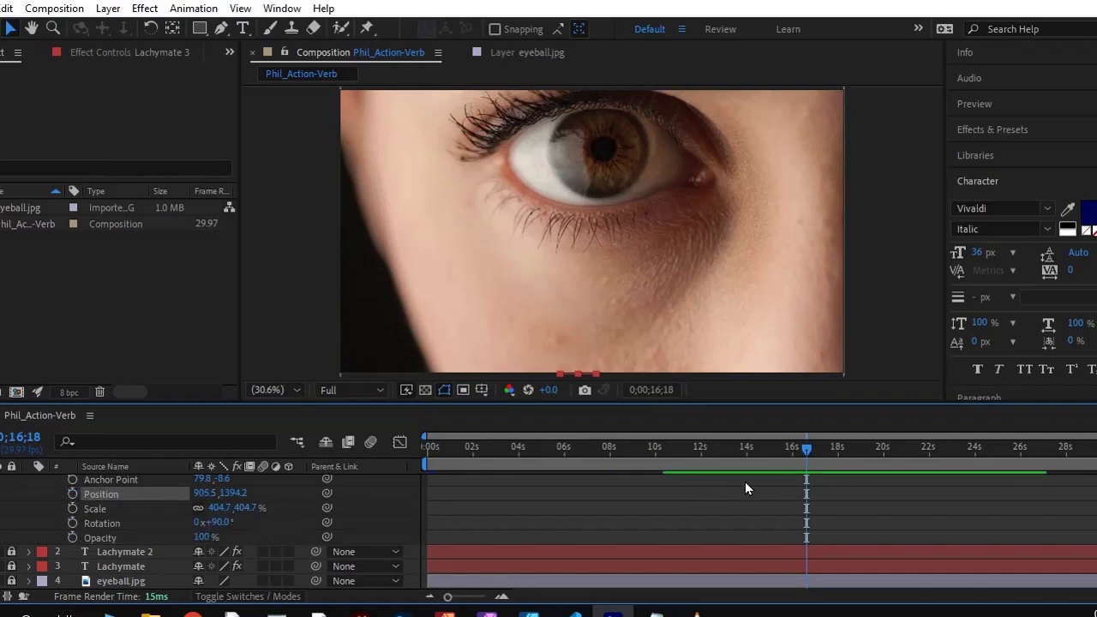
Place Lachymate 3 beneath the eye at about 755.5, 704.2 and compare it with the first text at 0;00;04;22
left_click(567, 372)
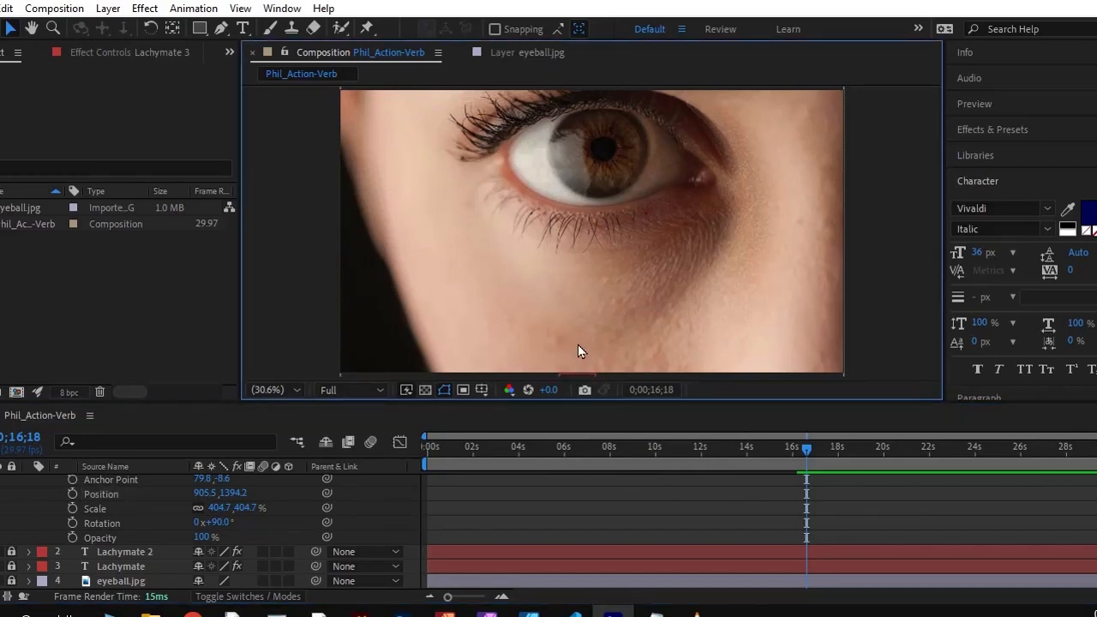
key("comma")
key("comma")
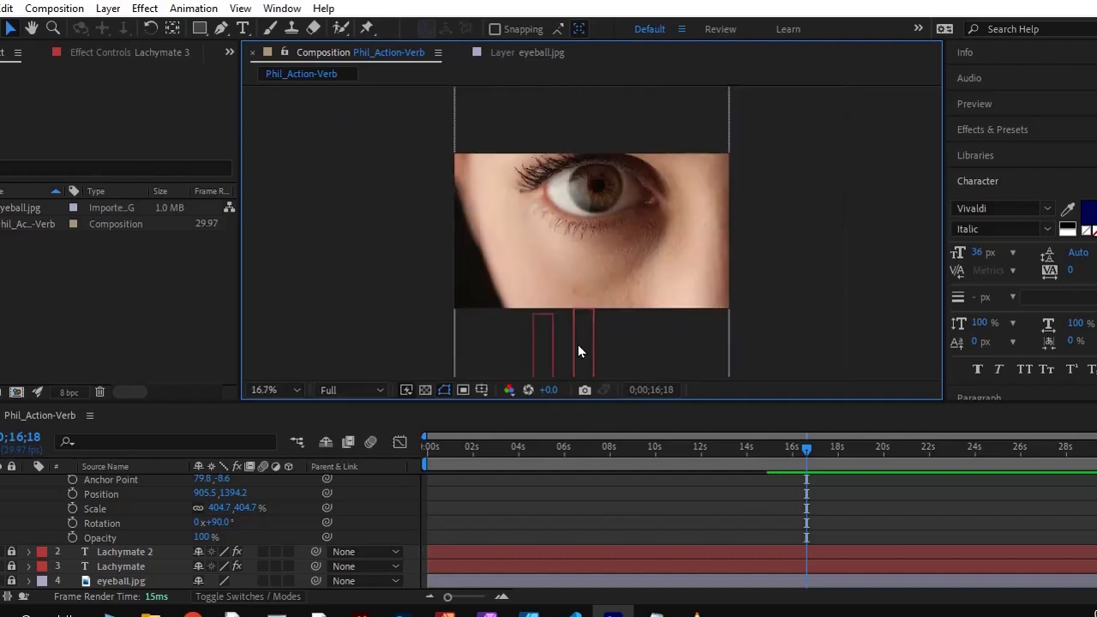
left_click_drag(585, 346, 601, 291)
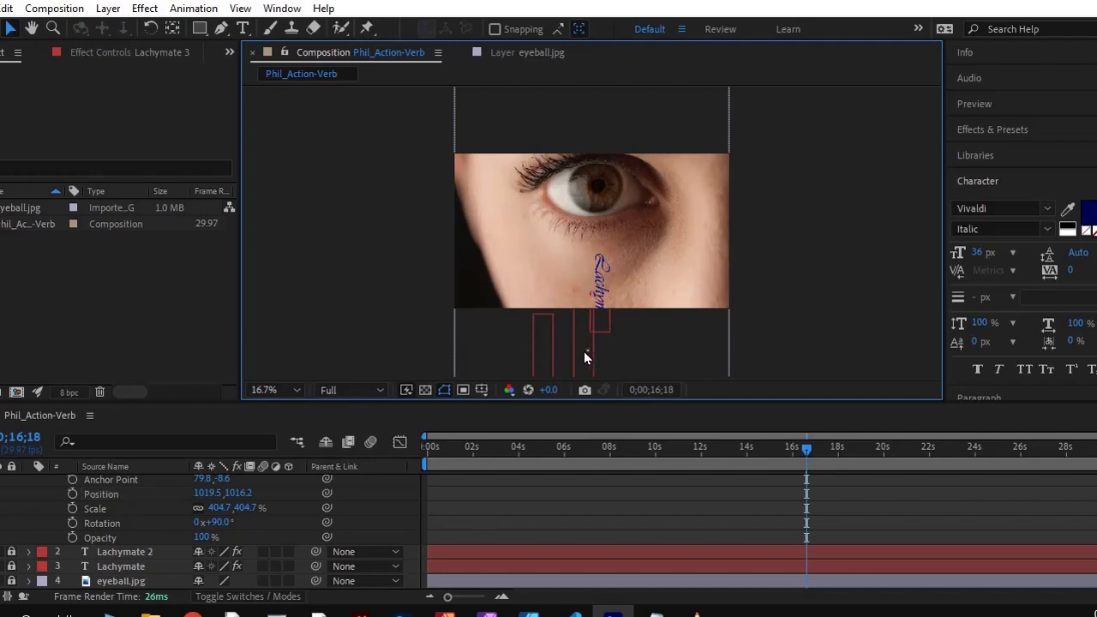
left_click_drag(608, 287, 579, 248)
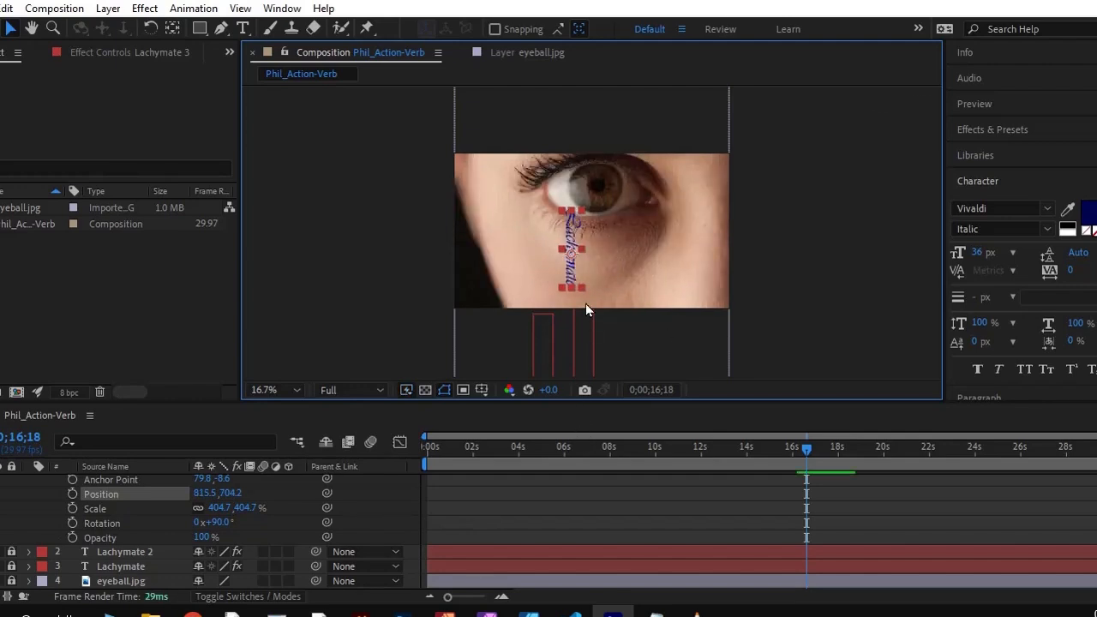
left_click_drag(568, 269, 559, 269)
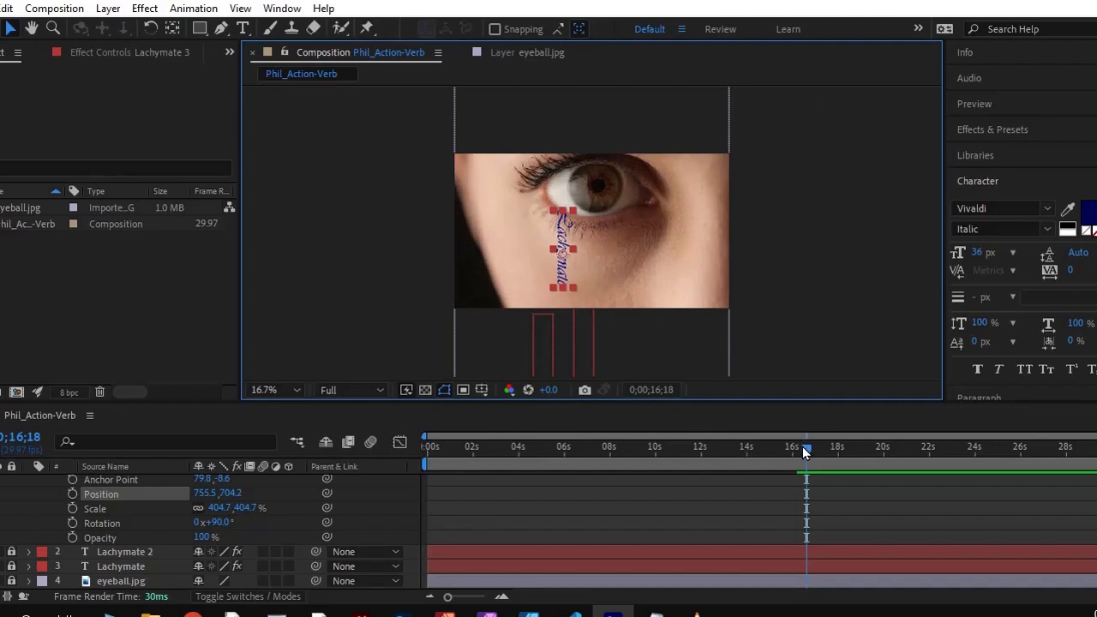
left_click_drag(806, 449, 532, 468)
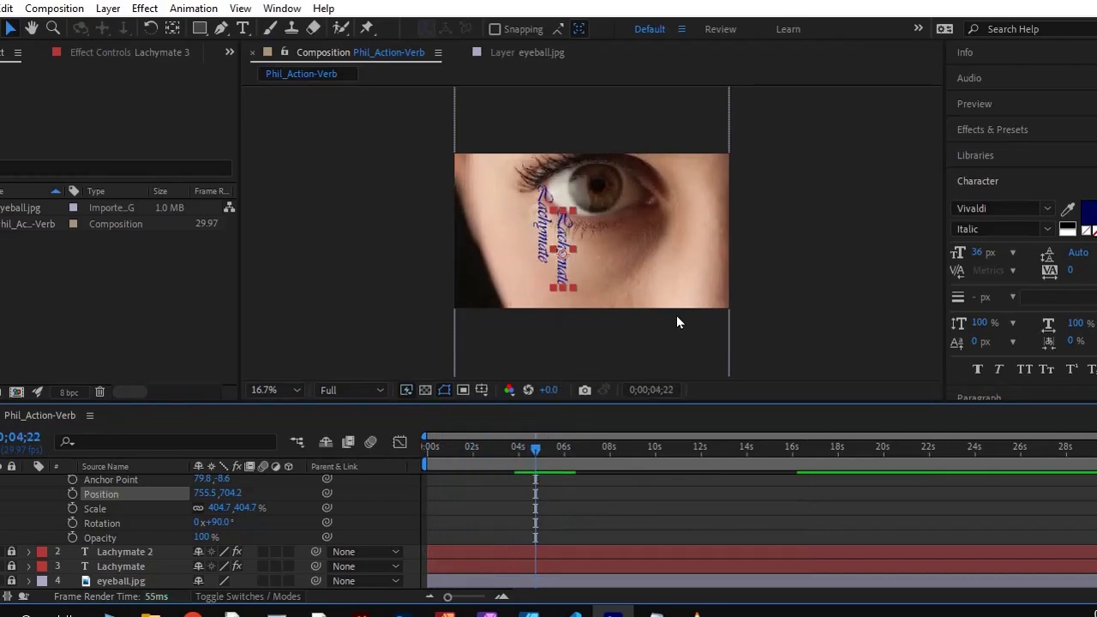
key("shift+slash")
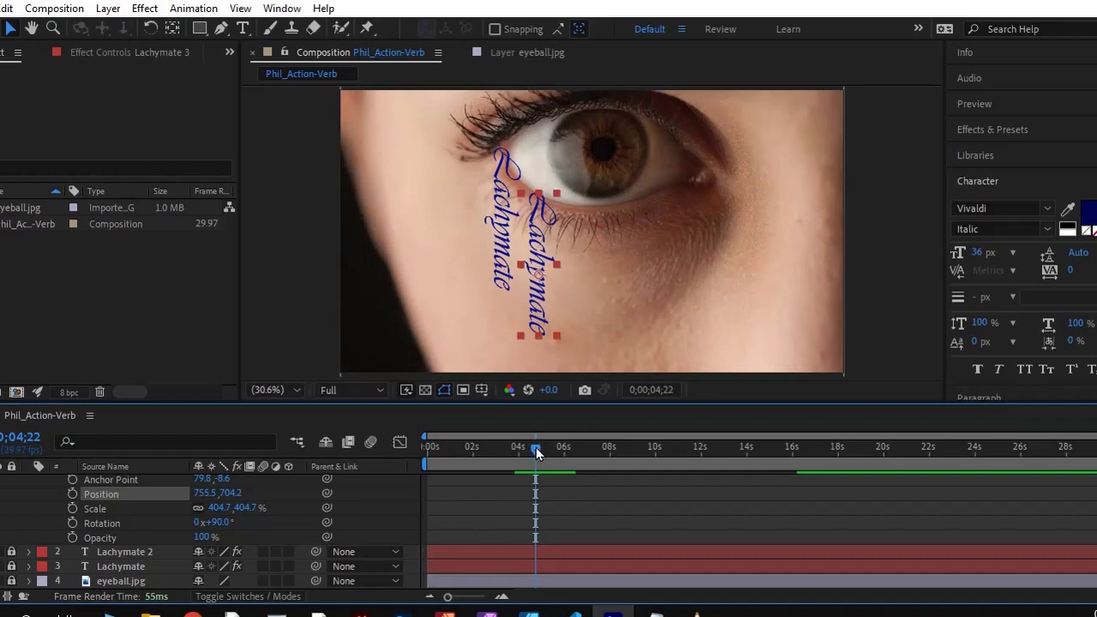
Add an Opacity keyframe of 0% to Lachymate 3 at 0;00;14;28
left_click_drag(534, 446, 768, 482)
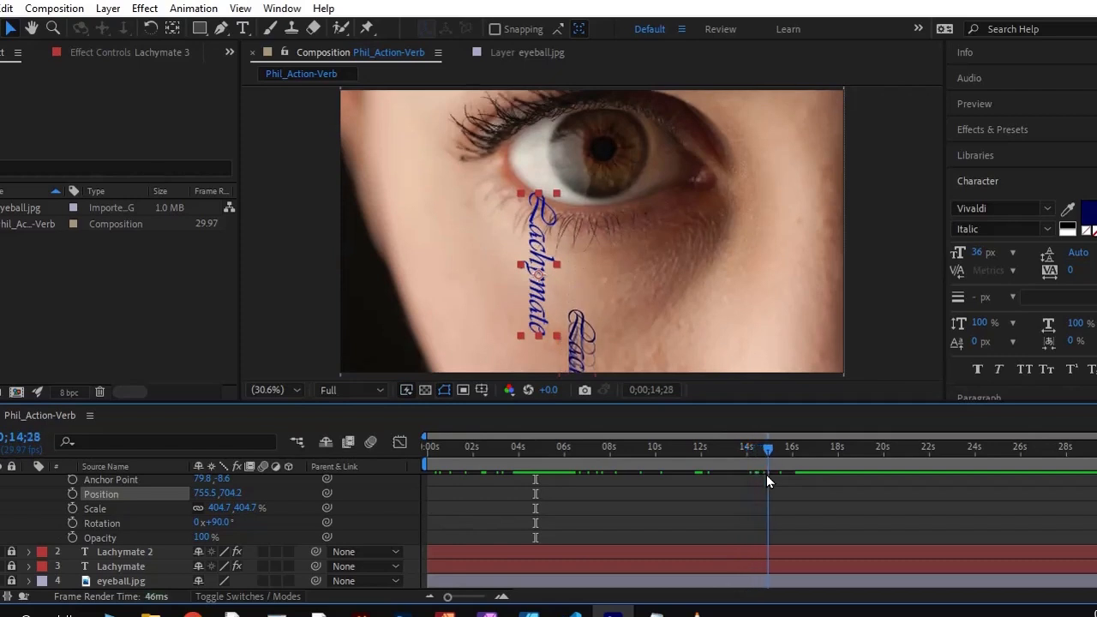
left_click(74, 535)
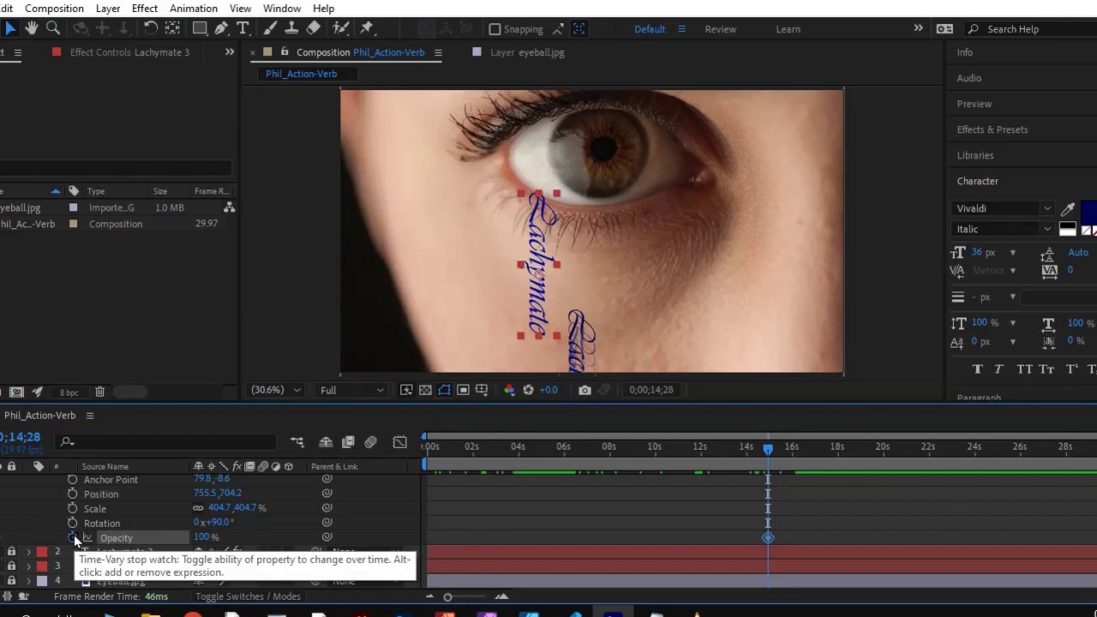
left_click(203, 537)
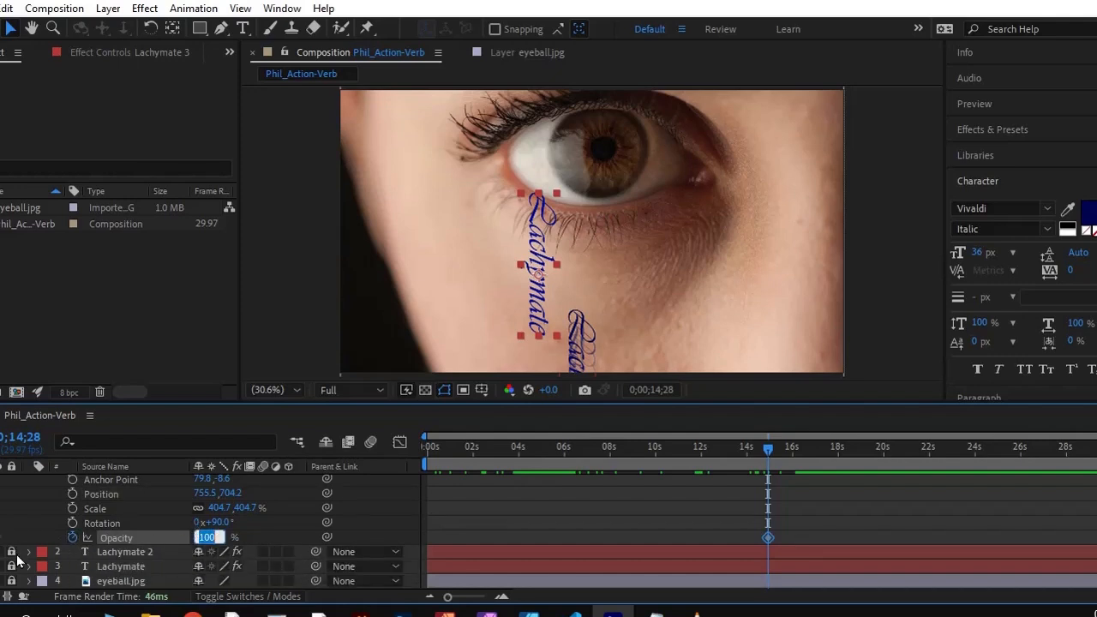
type("0")
key("Tab")
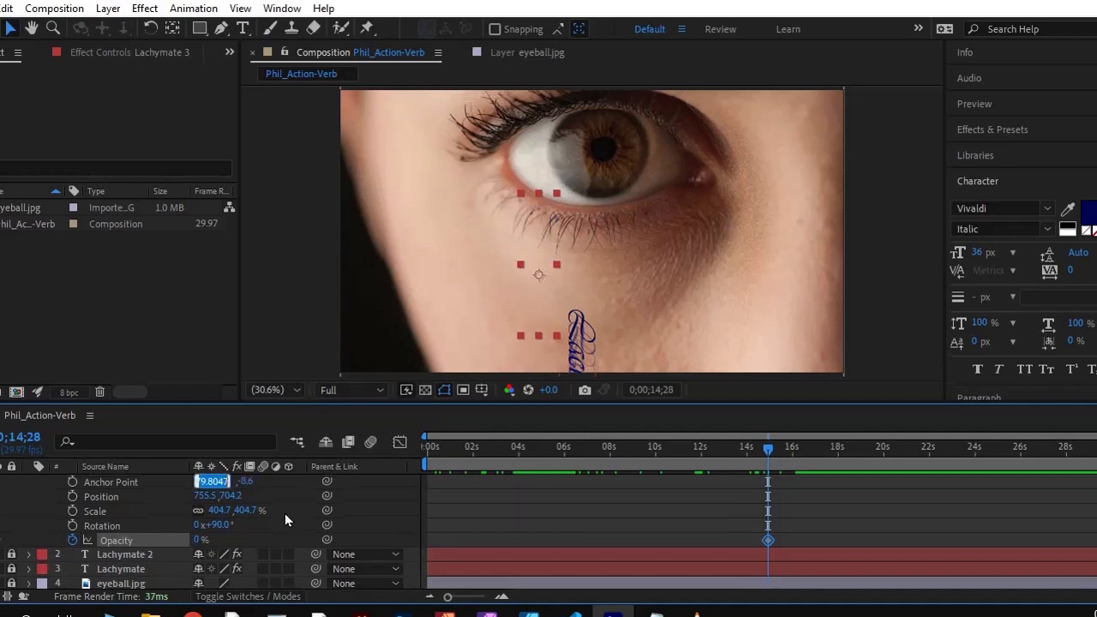
Add a 100% Opacity keyframe to Lachymate 3 at 0;00;18;00 and move it back to about 17 seconds
left_click_drag(770, 445, 840, 450)
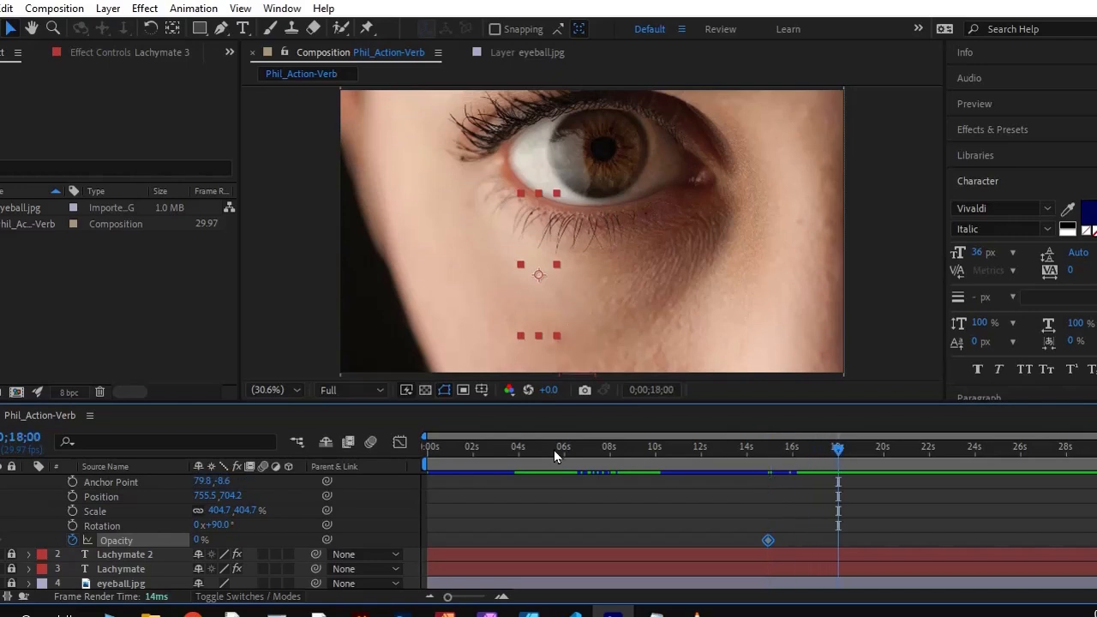
left_click(199, 539)
type("100")
key("Return")
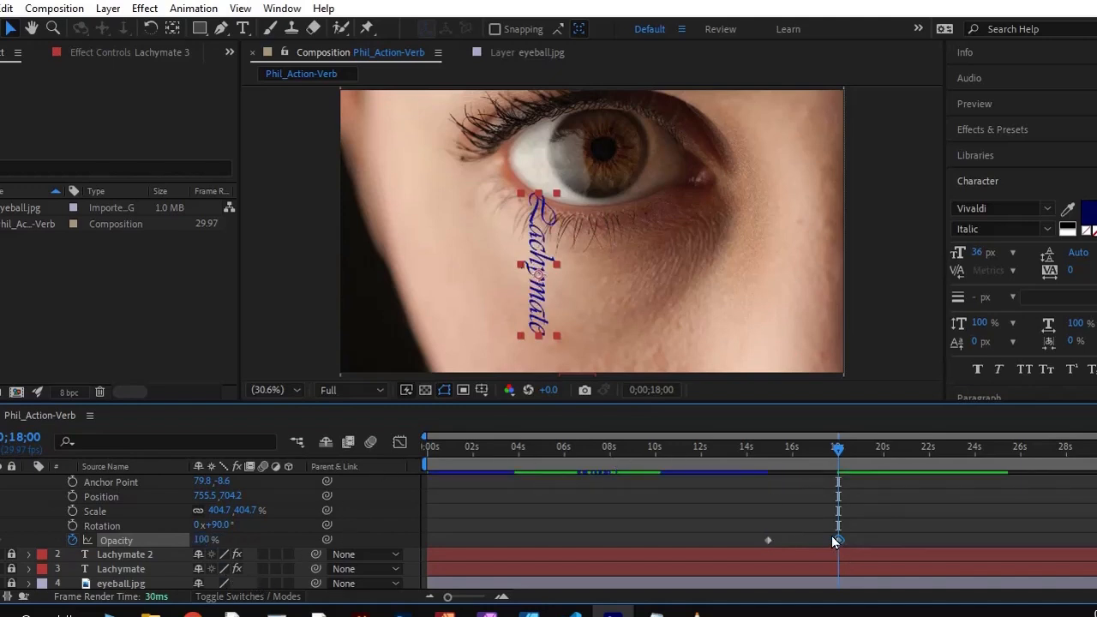
left_click_drag(838, 540, 820, 541)
Start Position keyframing on Lachymate 3 at 0;00;18;09, and at 0;00;21;28 move it straight down out of the frame to about 755.5, 1391.4
left_click_drag(839, 450, 844, 451)
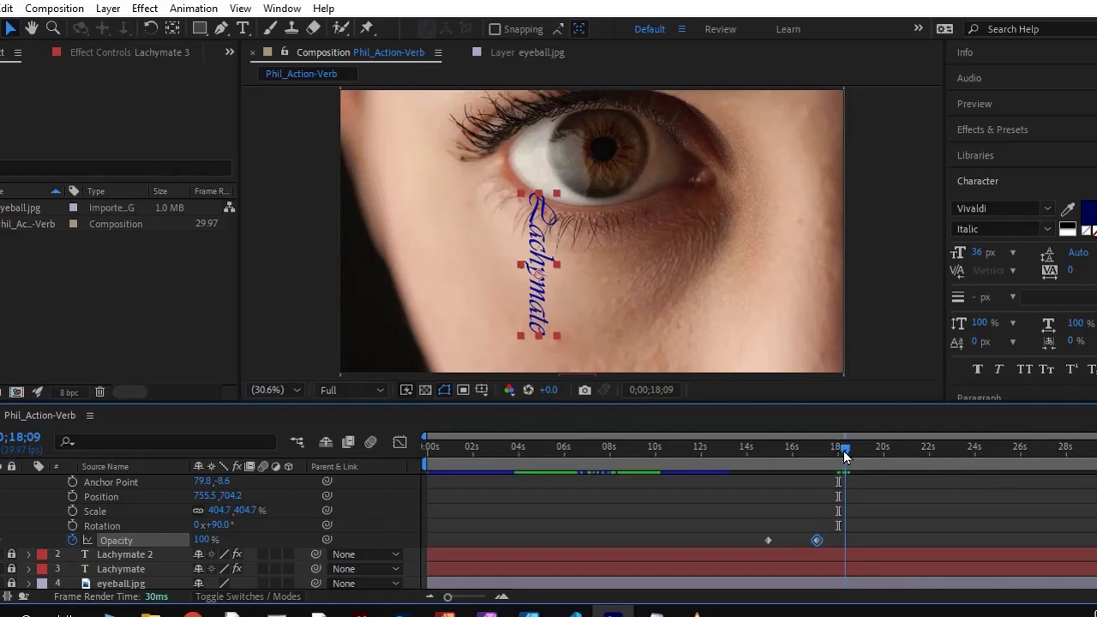
left_click(72, 497)
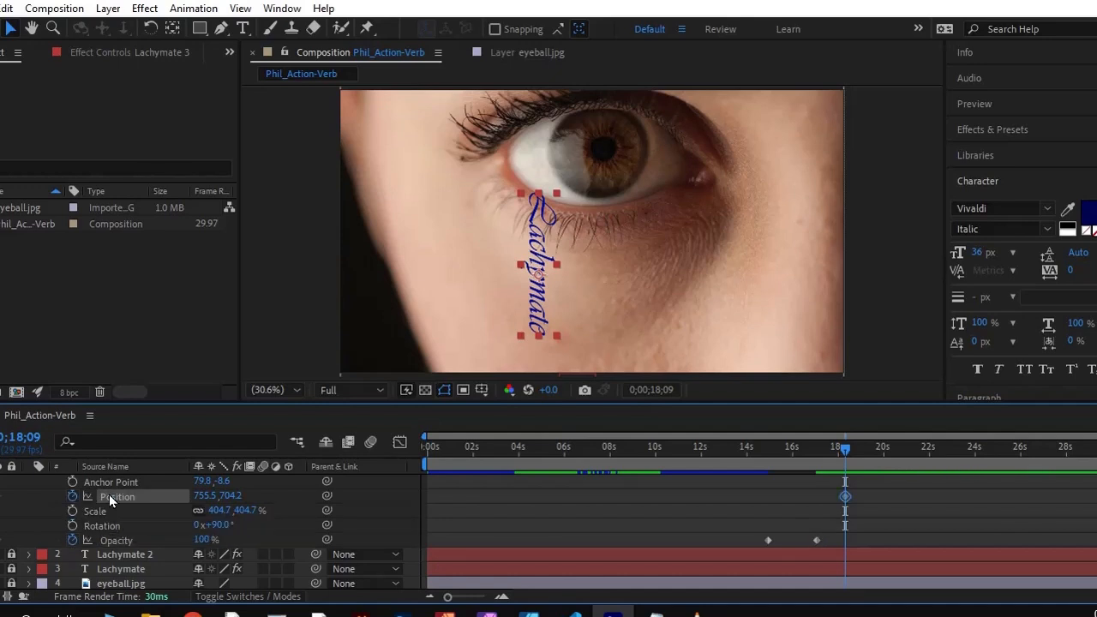
left_click_drag(844, 450, 928, 448)
left_click_drag(545, 308, 526, 484)
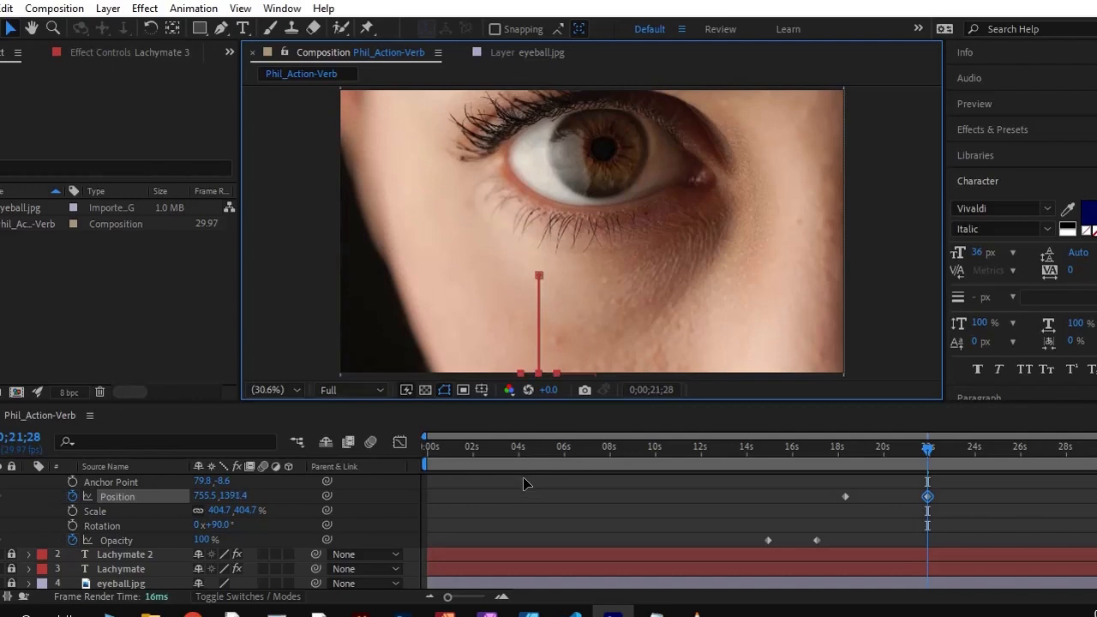
Return to 0;00;00;00 and preview the animation with all three falling texts
left_click_drag(927, 452, 411, 474)
key("v")
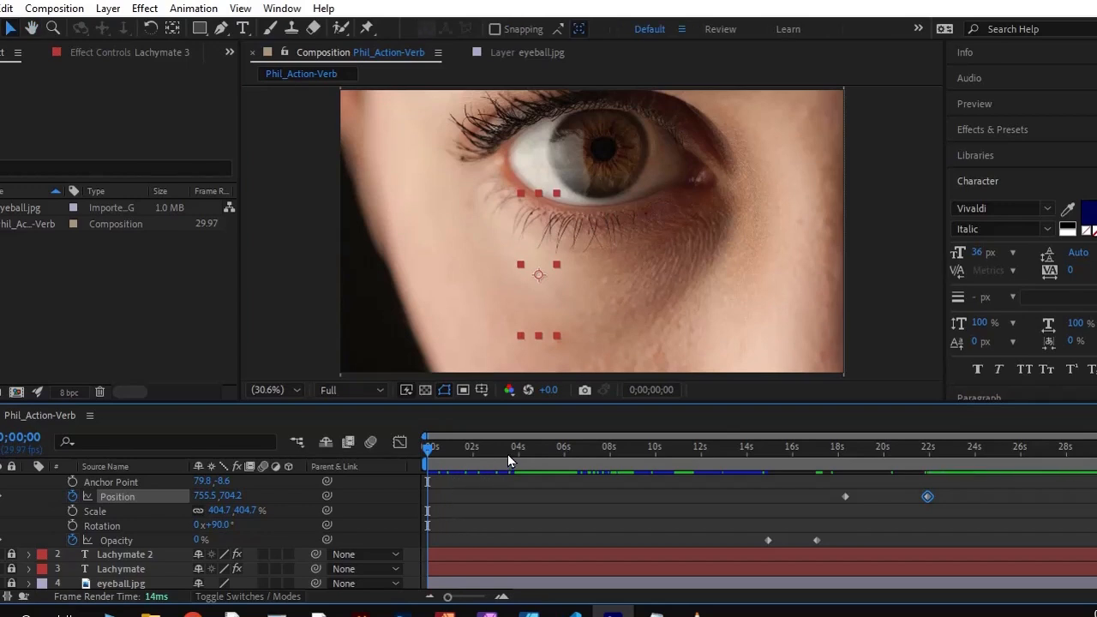
key("space")
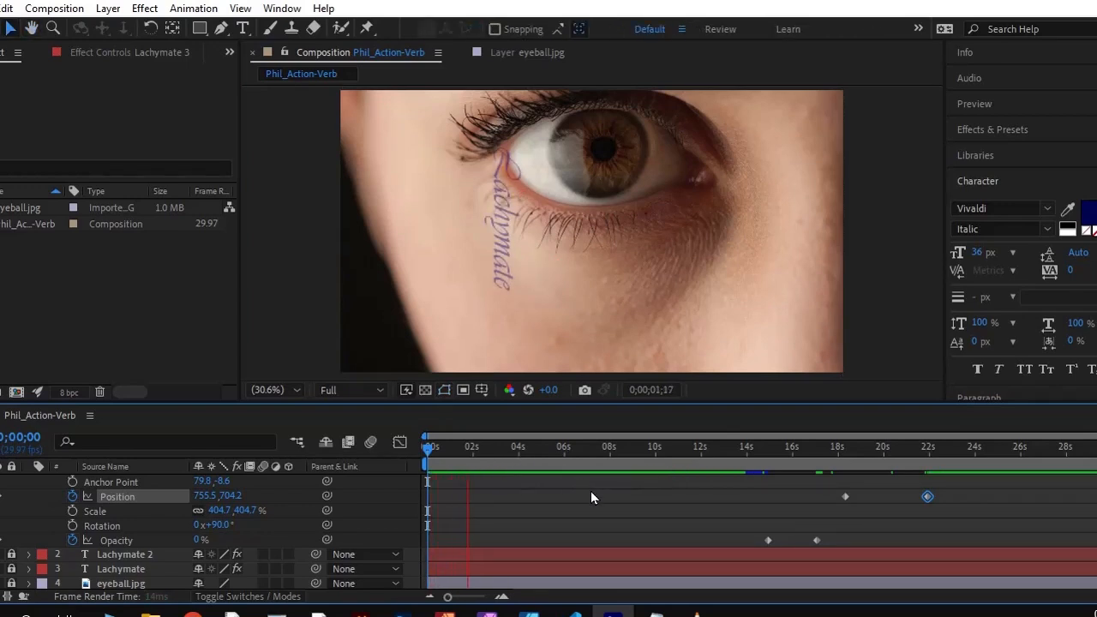
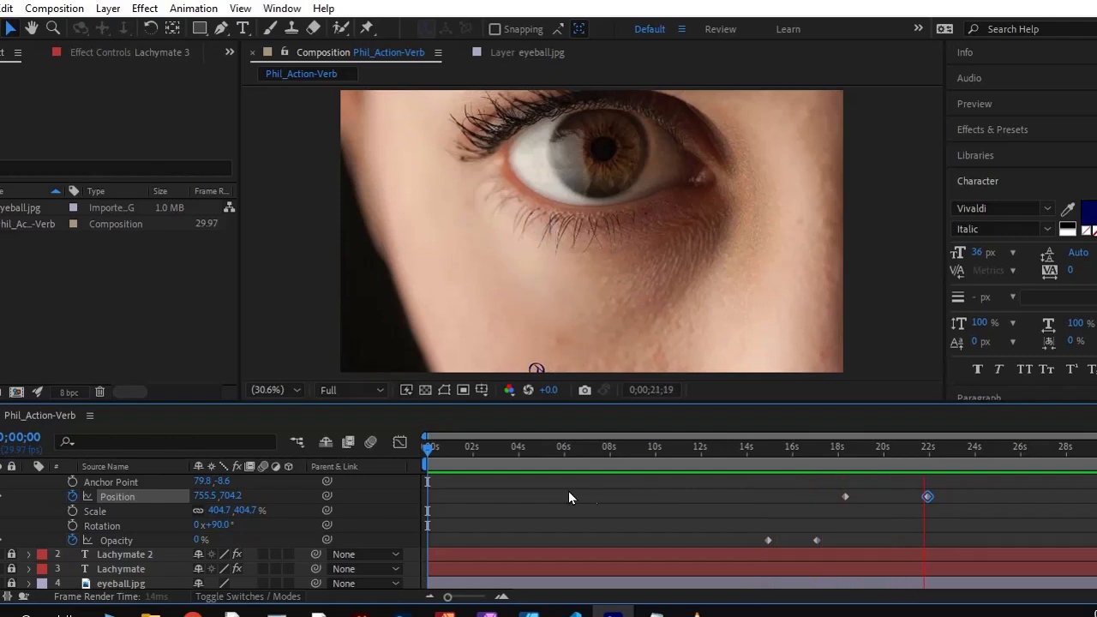
Stop the preview, collapse and duplicate the Lachymate 3 layer, and lock the original
key("space")
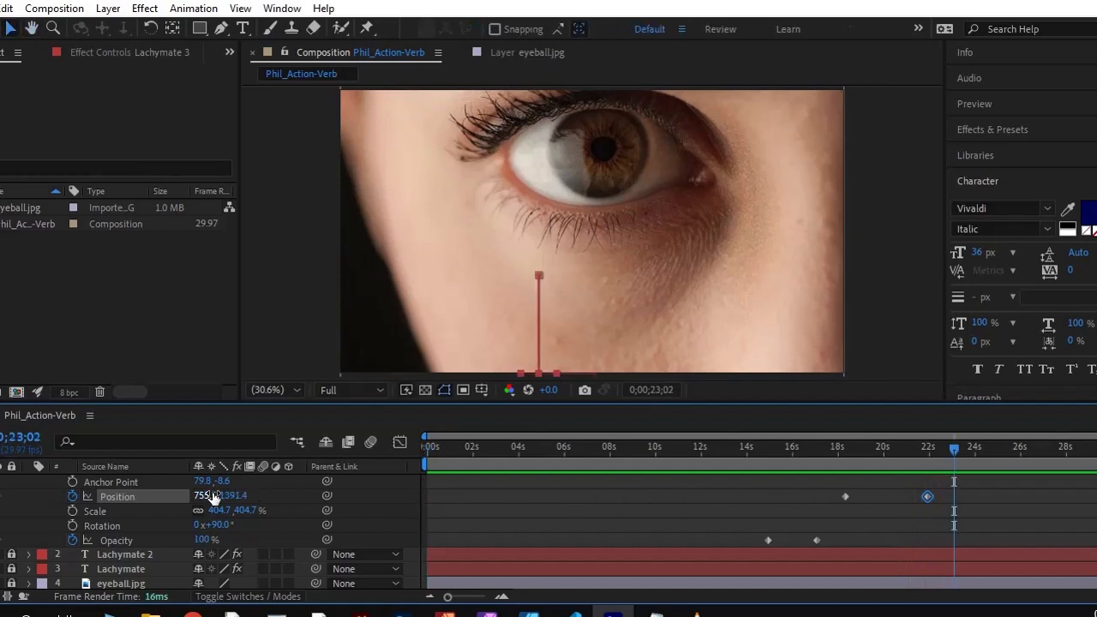
scroll(19, 531, "up", 4)
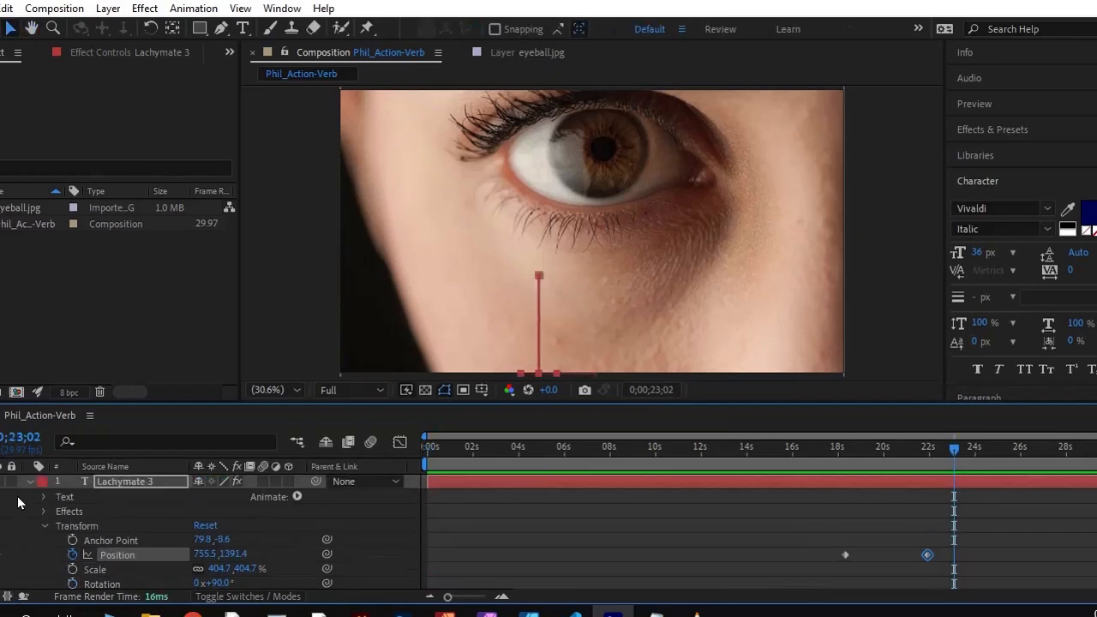
left_click(12, 482)
left_click(29, 482)
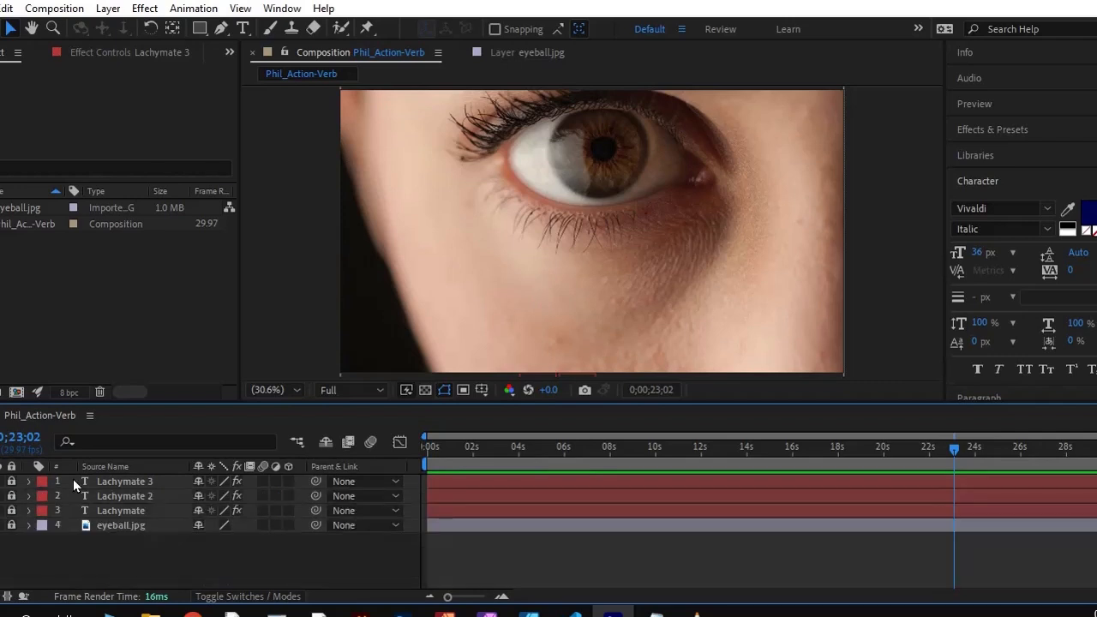
left_click(12, 482)
left_click(124, 482)
key("ctrl+d")
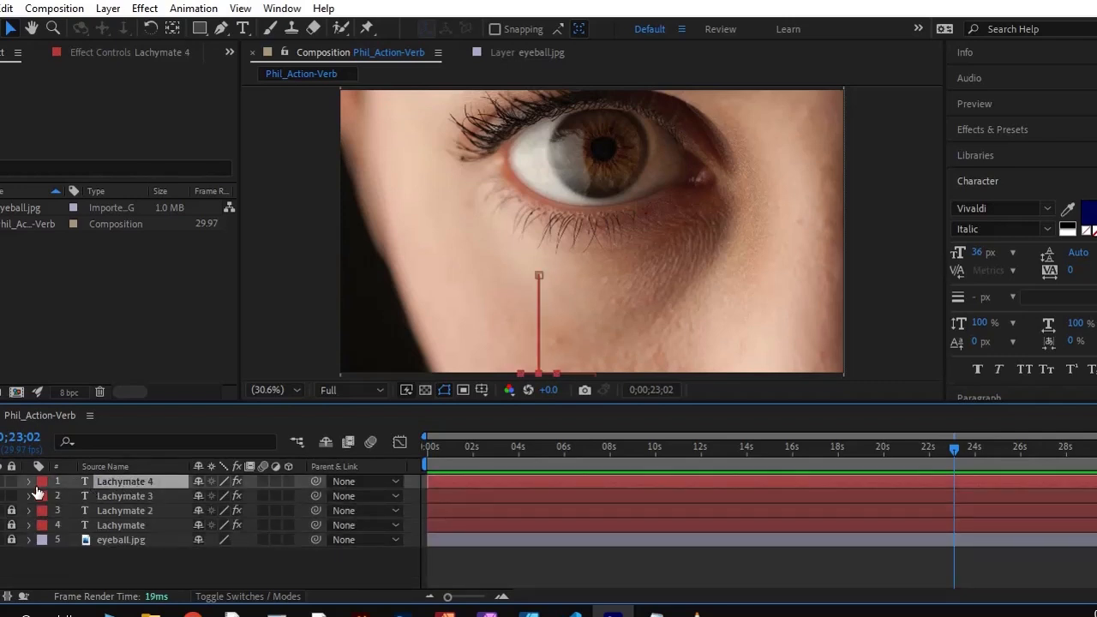
left_click(11, 496)
Shift Lachymate 4's two Position keyframes to 0;00;25;00 and 0;00;28;13
left_click(29, 481)
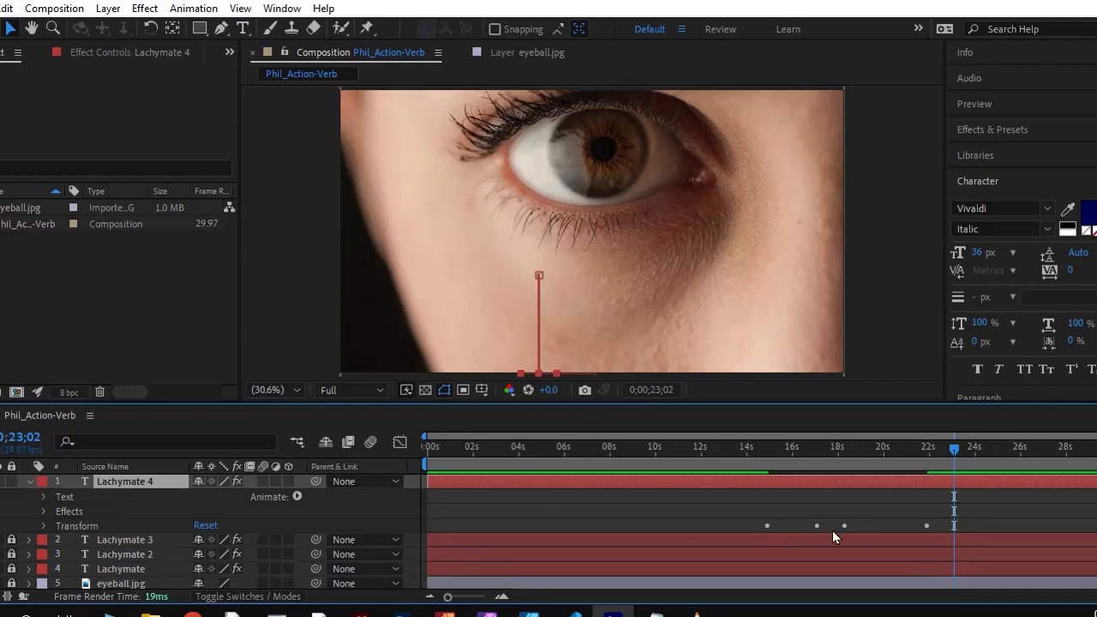
left_click(43, 526)
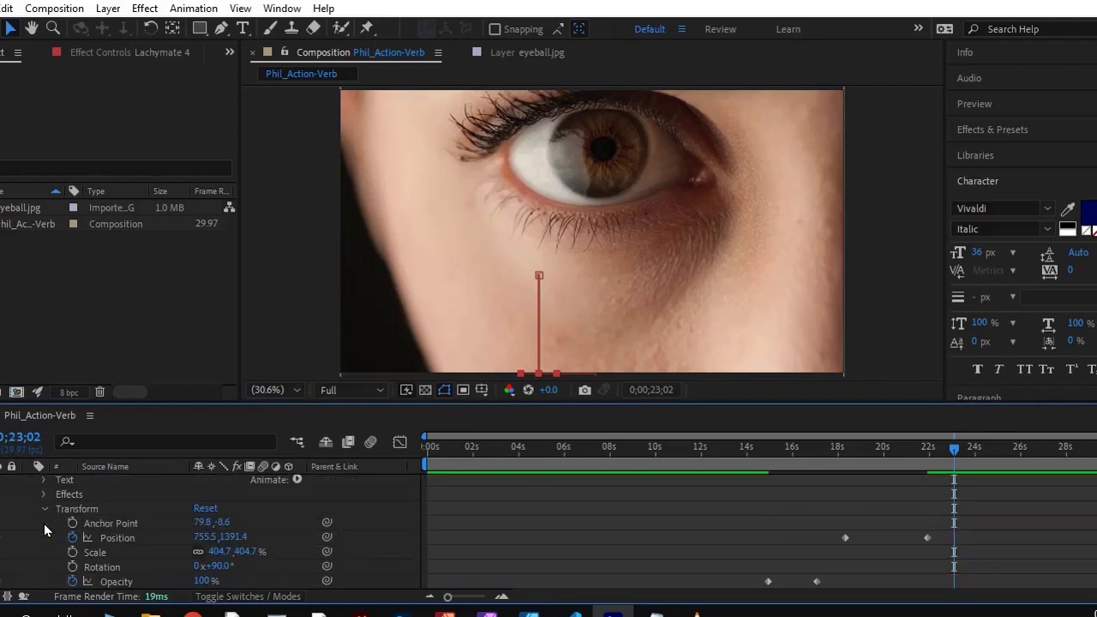
scroll(825, 572, "down", 2)
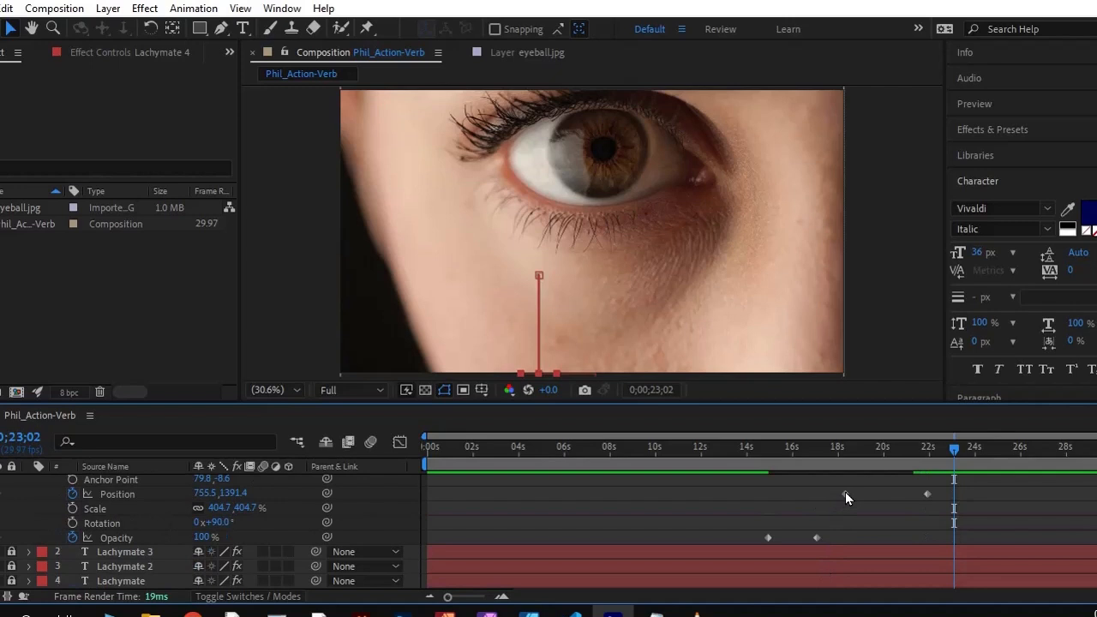
left_click_drag(928, 491, 1074, 495)
left_click_drag(846, 494, 996, 497)
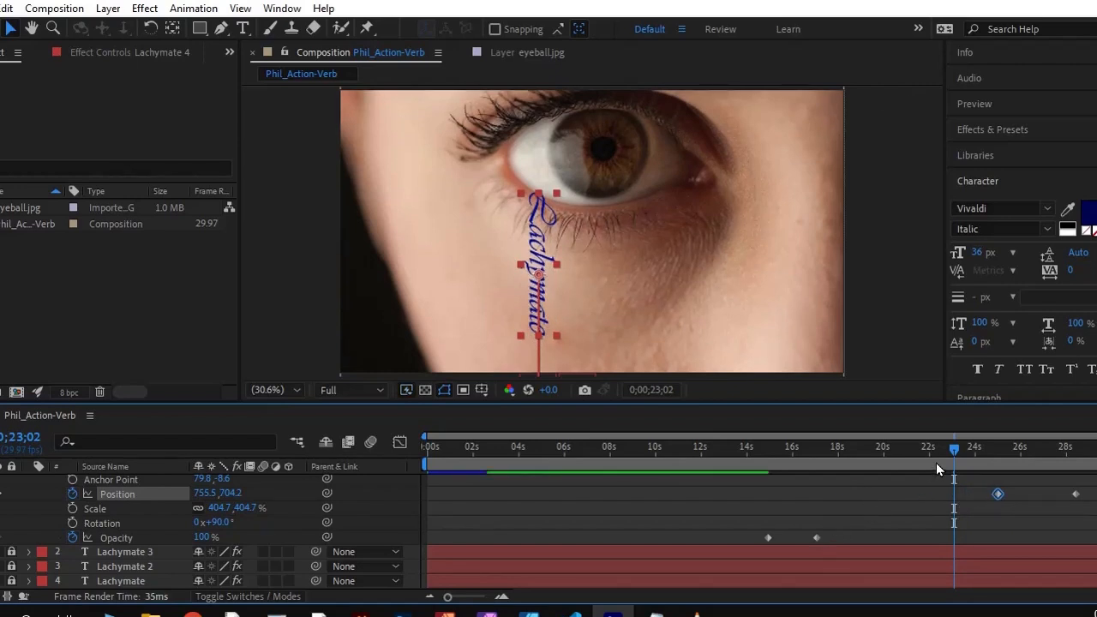
Shift Lachymate 4's two Opacity keyframes to about 0;00;20;25 and about 23 seconds
left_click_drag(950, 447, 902, 471)
left_click_drag(768, 538, 901, 538)
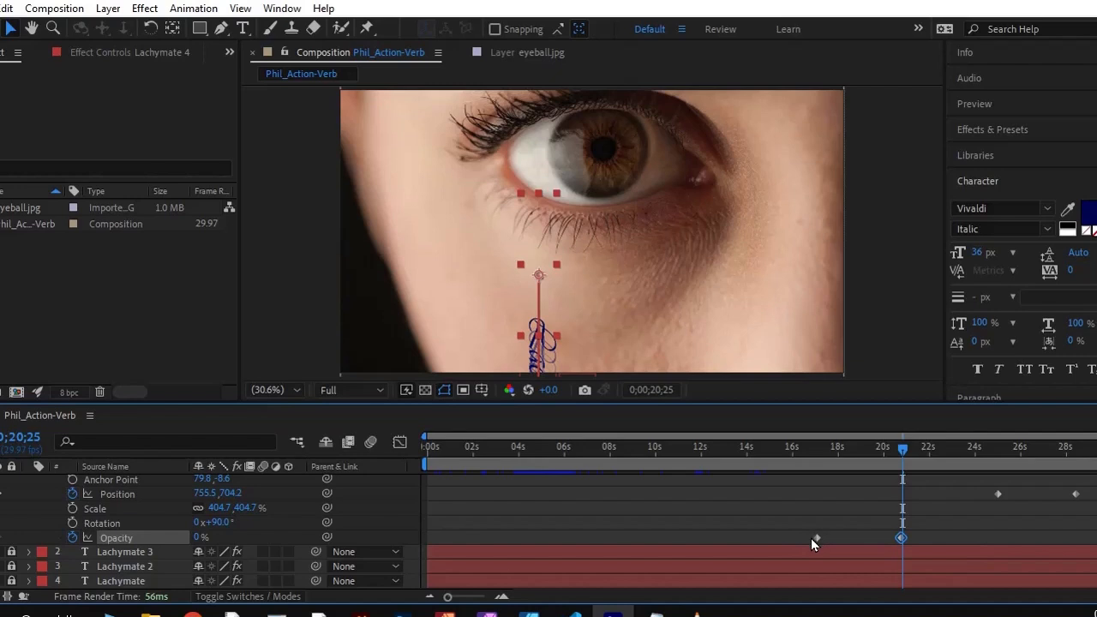
left_click_drag(816, 538, 954, 542)
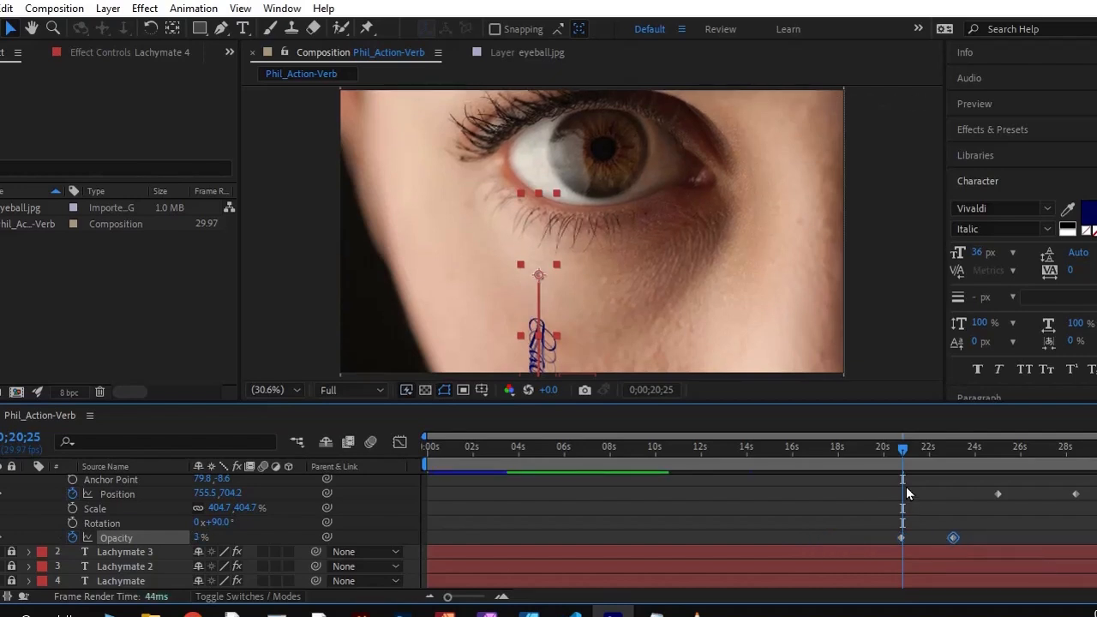
Try to reposition Lachymate 4 at 0;00;24;22 to about 974.8, 750.0, and undo the move
left_click_drag(896, 446, 992, 472)
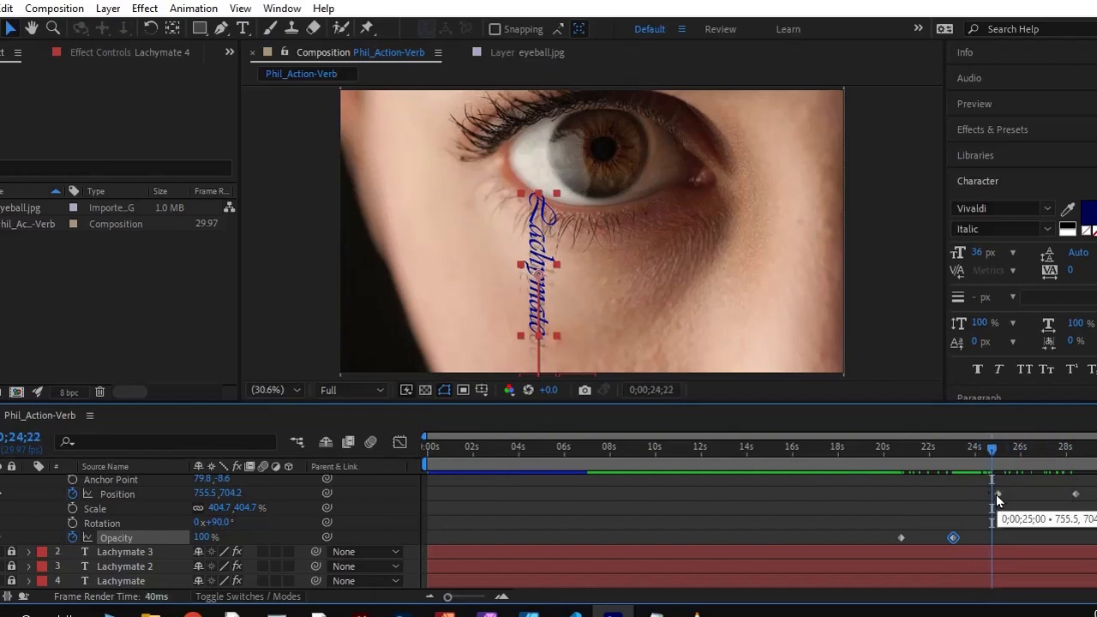
left_click(997, 496)
double_click(997, 496)
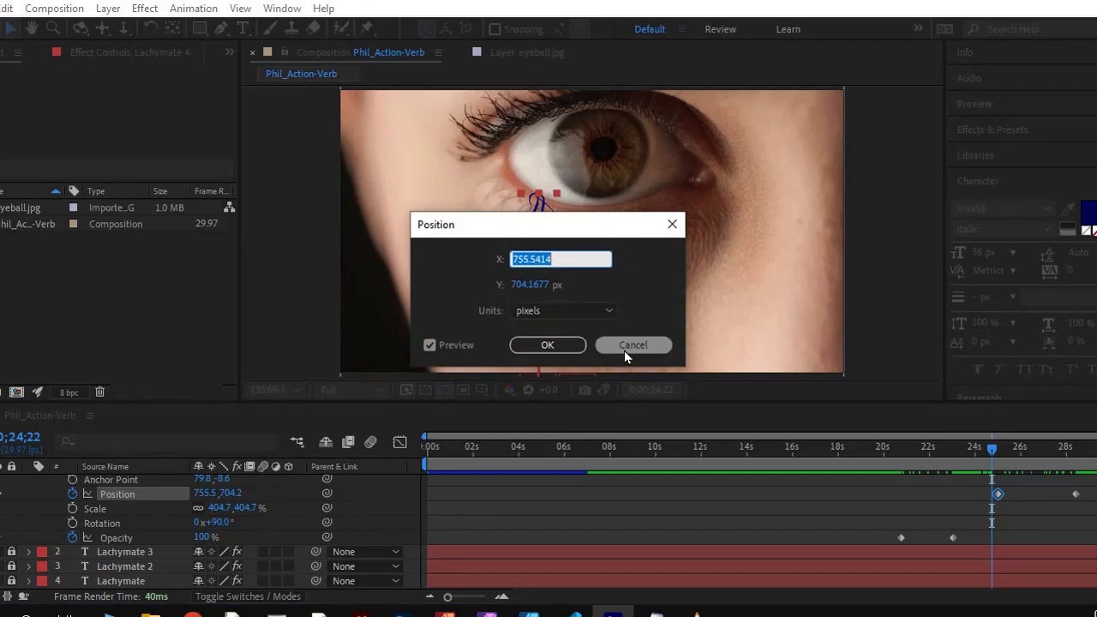
left_click(621, 343)
left_click(923, 496)
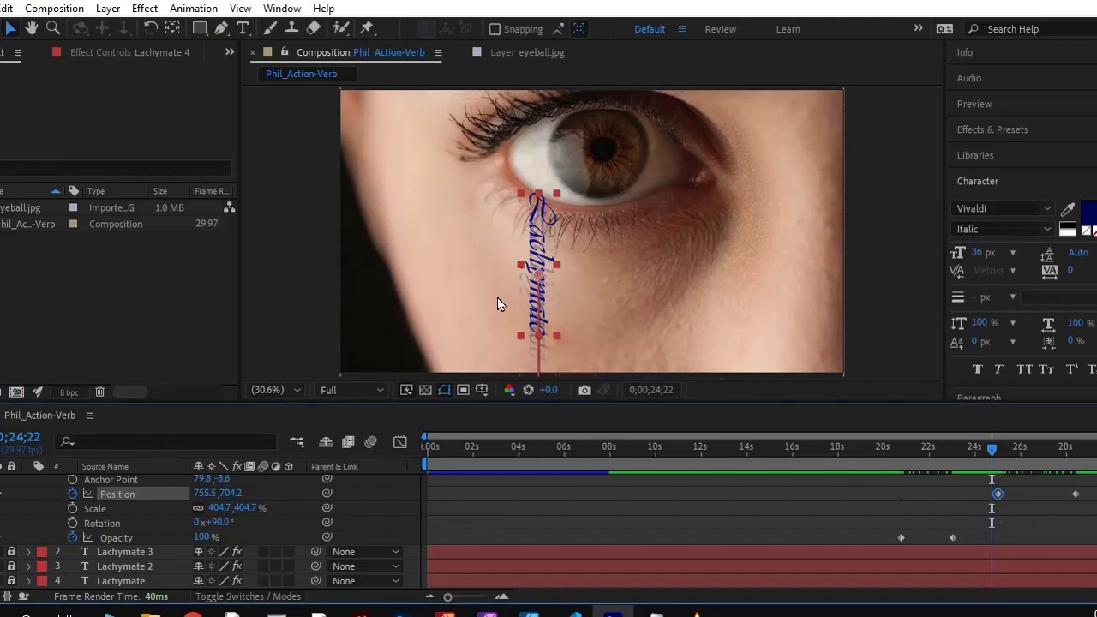
left_click_drag(532, 251, 590, 261)
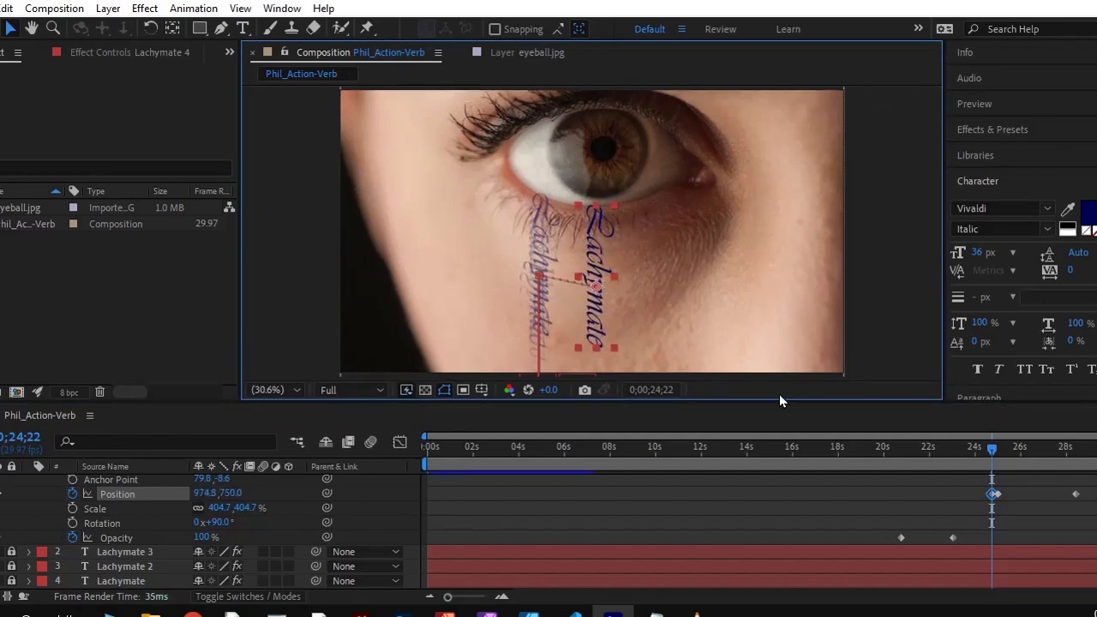
left_click(996, 494)
key("ctrl+z")
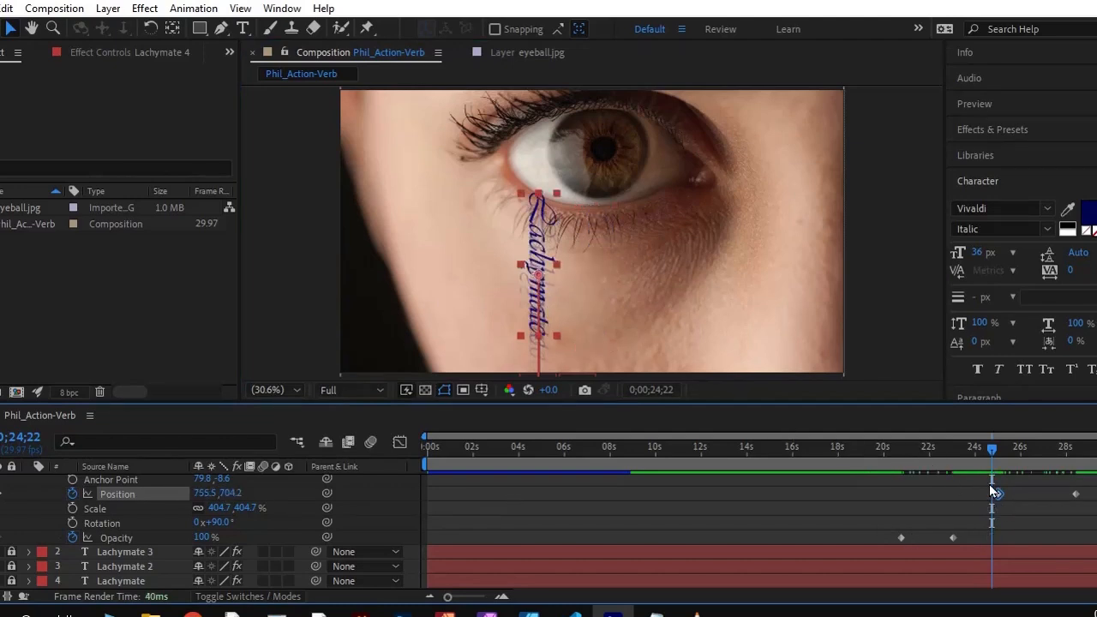
At the 0;00;25;00 Position keyframe, move Lachymate 4 under the inner side of the eye to about 1131.9, 720.5
left_click_drag(990, 452, 999, 449)
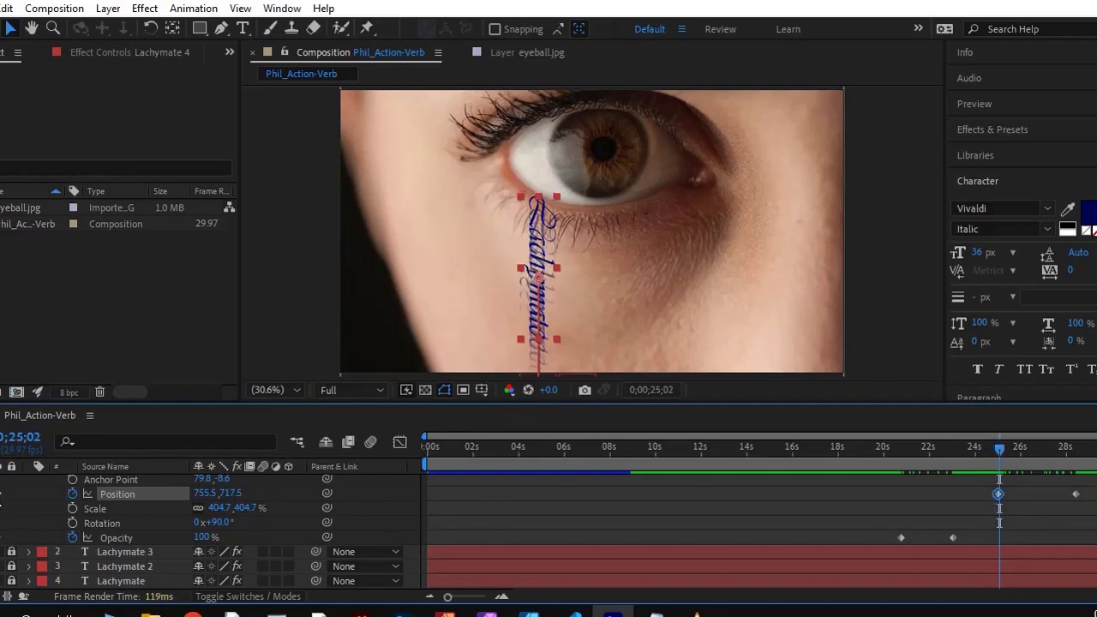
left_click(2, 494)
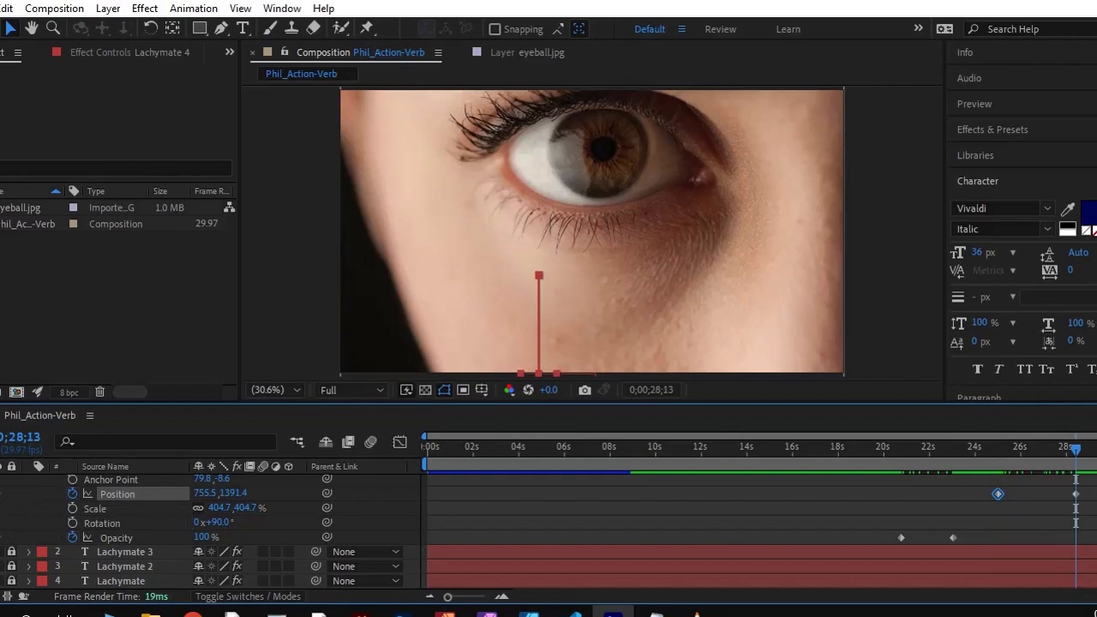
left_click(0, 495)
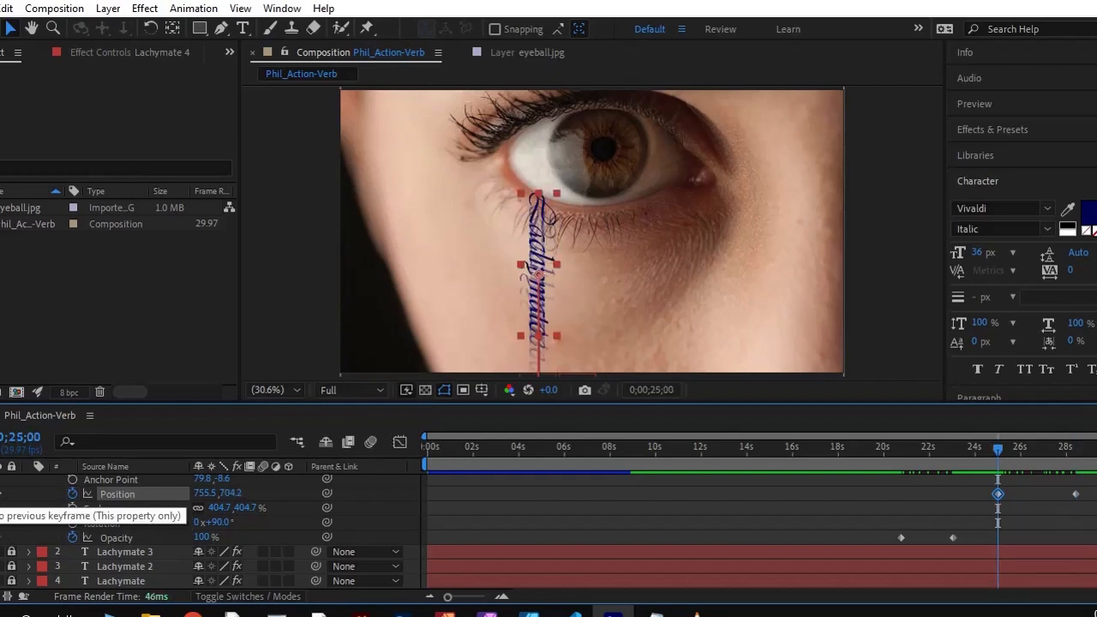
left_click_drag(532, 253, 637, 254)
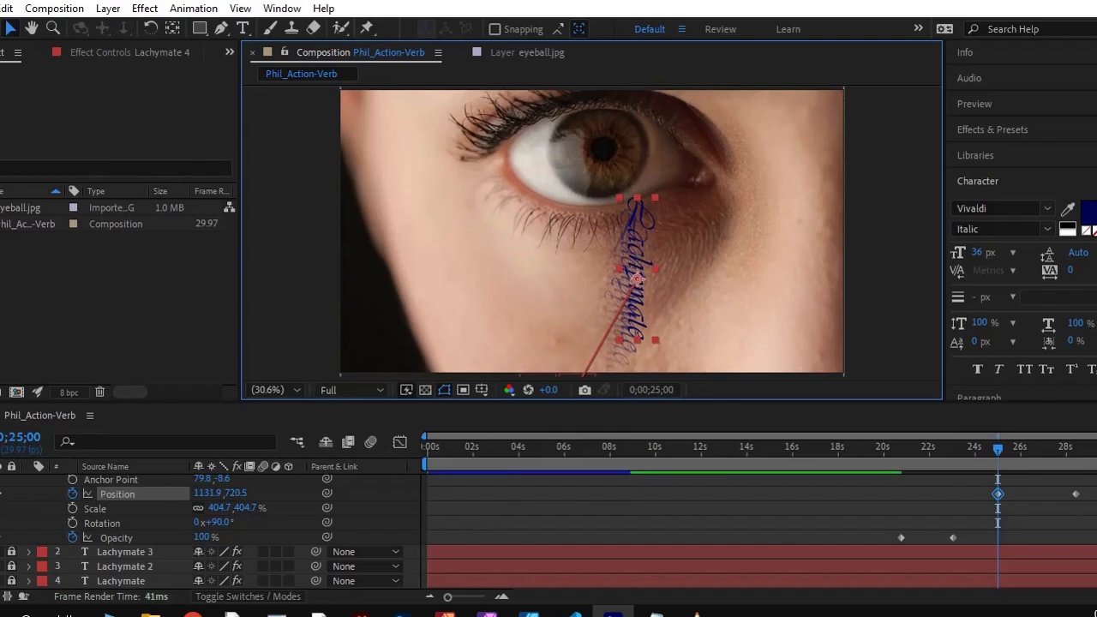
Zoom out the composition view and preview Lachymate 4's fade-in and fall through its final Position keyframe
key("k")
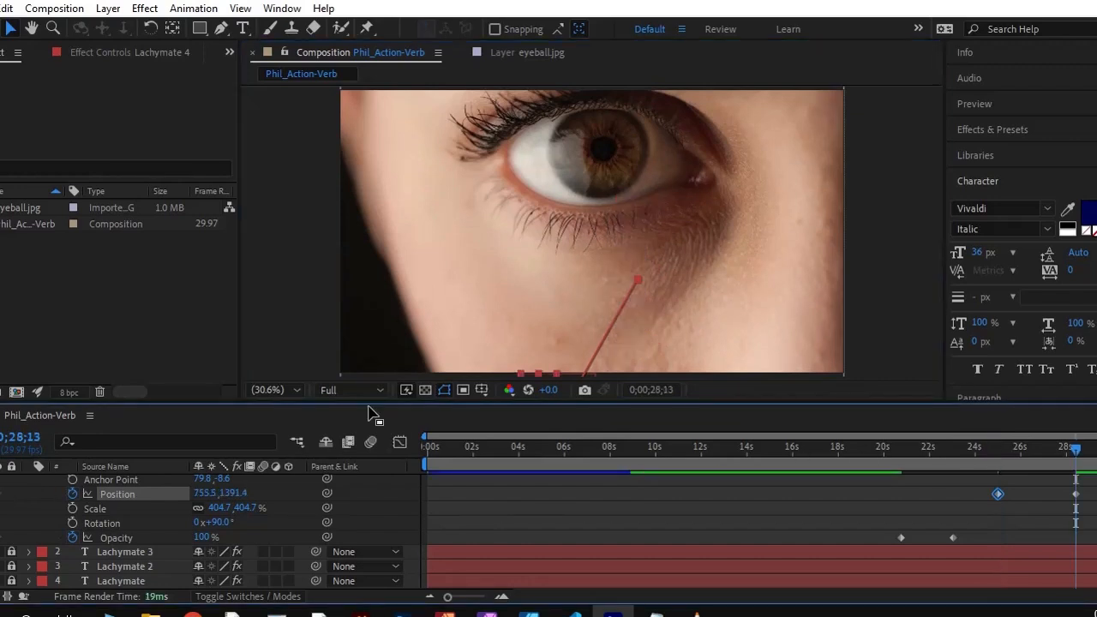
key("comma")
key("comma")
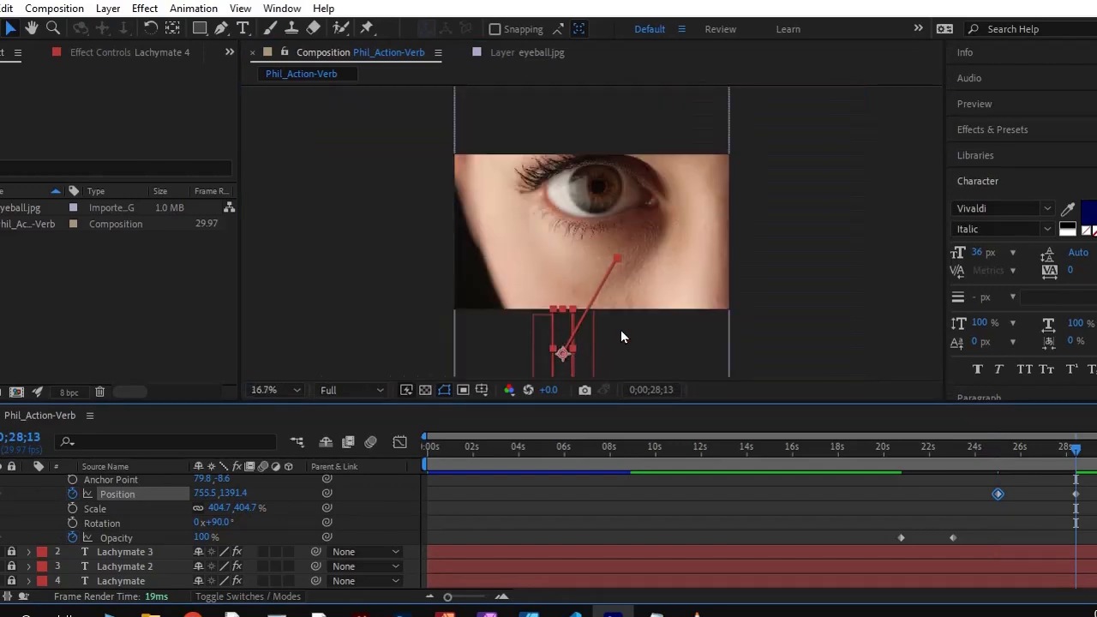
left_click_drag(1076, 447, 872, 460)
key("space")
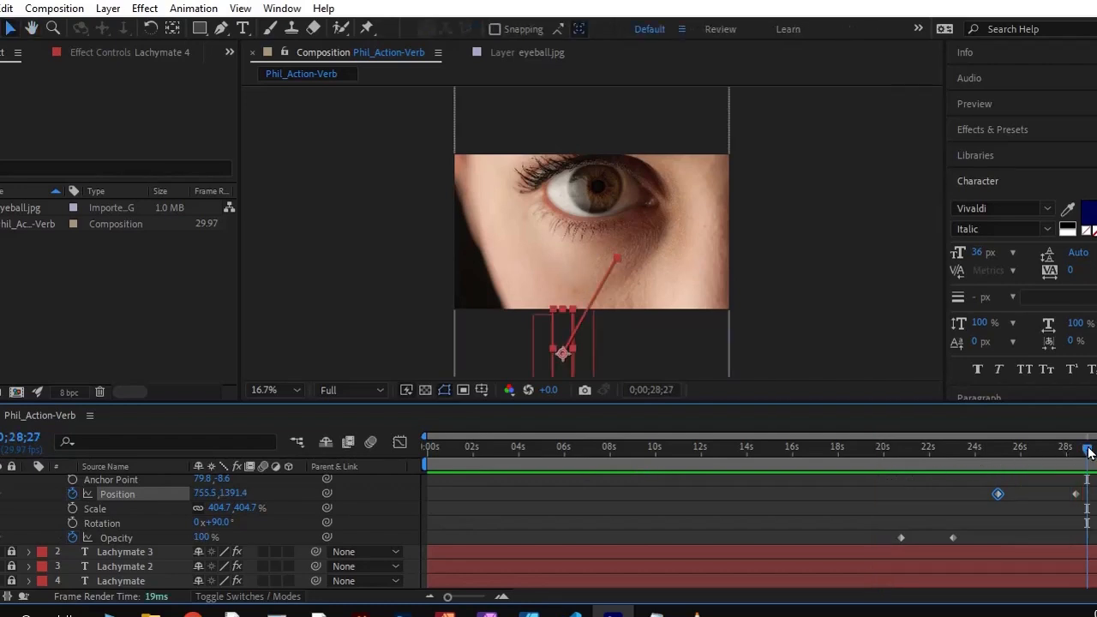
left_click_drag(1086, 456, 1052, 482)
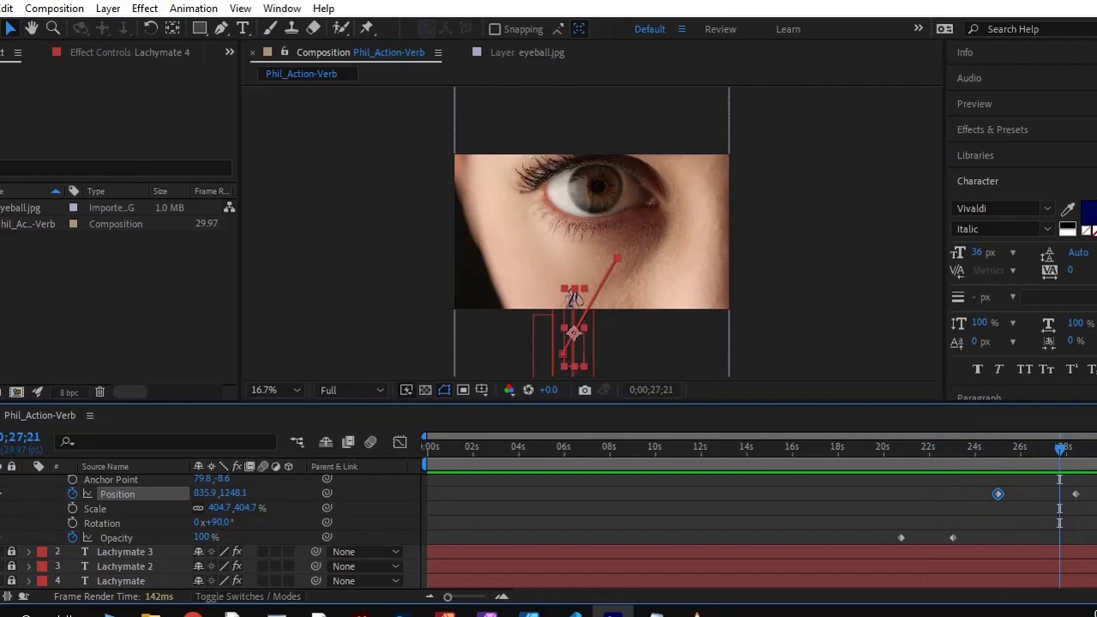
At the 0;00;28;13 Position keyframe, move Lachymate 4 sideways to about 1121.5, 1391.4
left_click(2, 498)
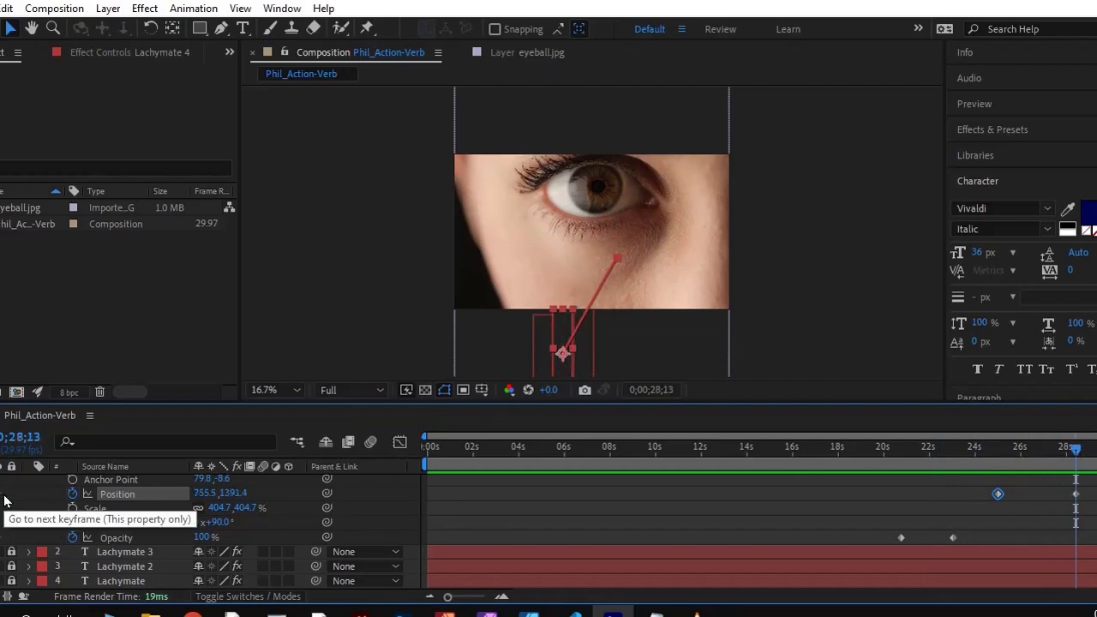
left_click(556, 333)
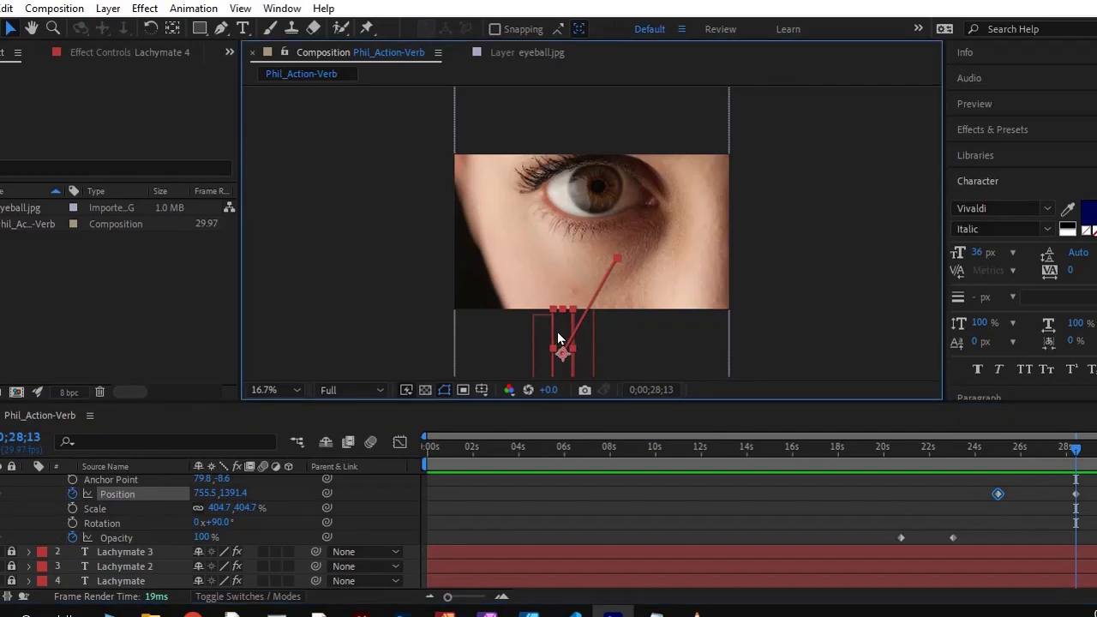
left_click_drag(557, 334, 611, 334)
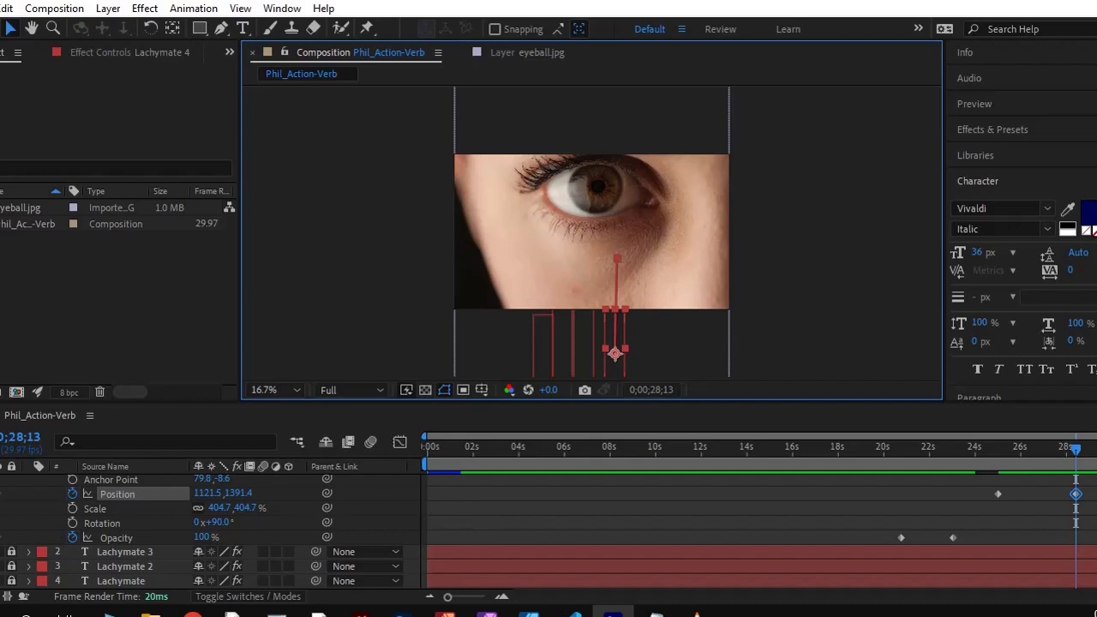
Copy the X position 1131.905 from Lachymate 4's 0;00;25;00 keyframe into its 0;00;28;13 Position keyframe
left_click(0, 495)
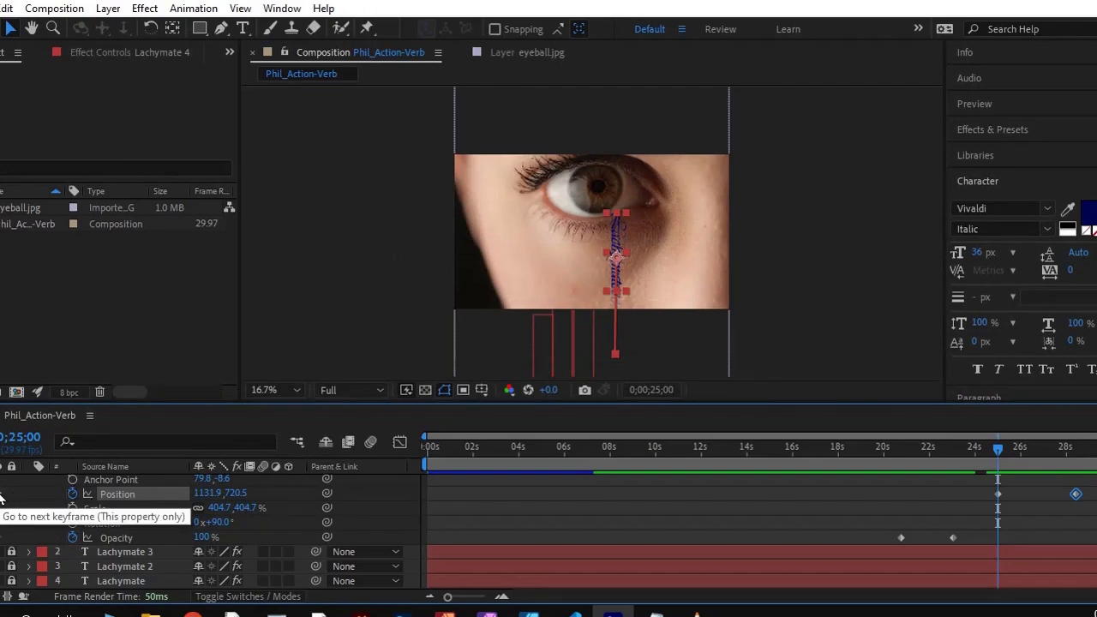
left_click(2, 496)
left_click(204, 493)
left_click_drag(205, 492, 244, 491)
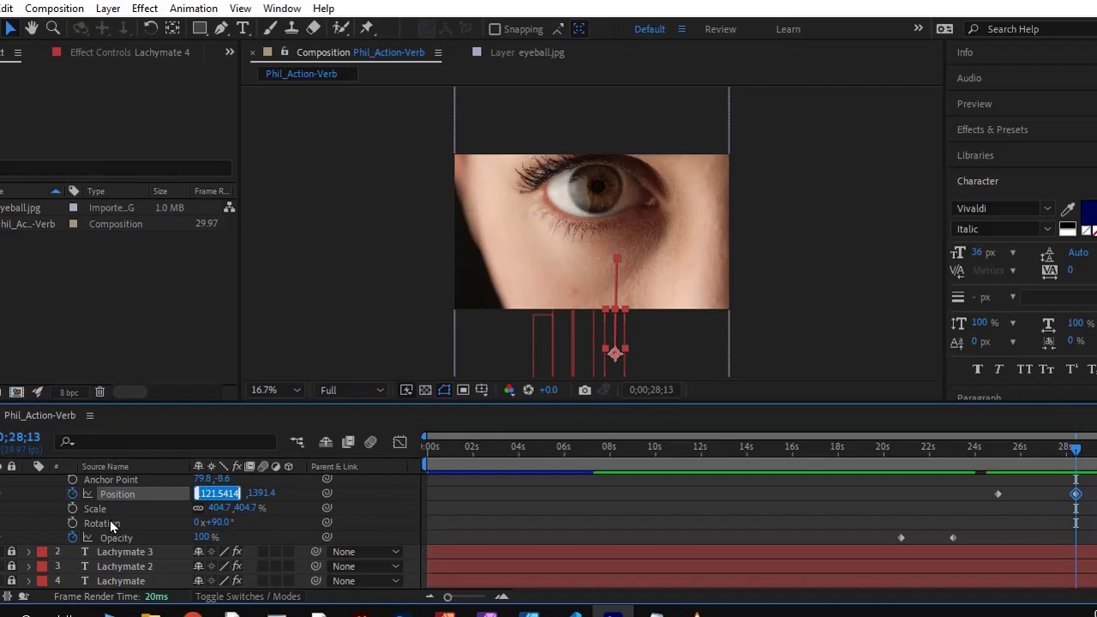
left_click(0, 494)
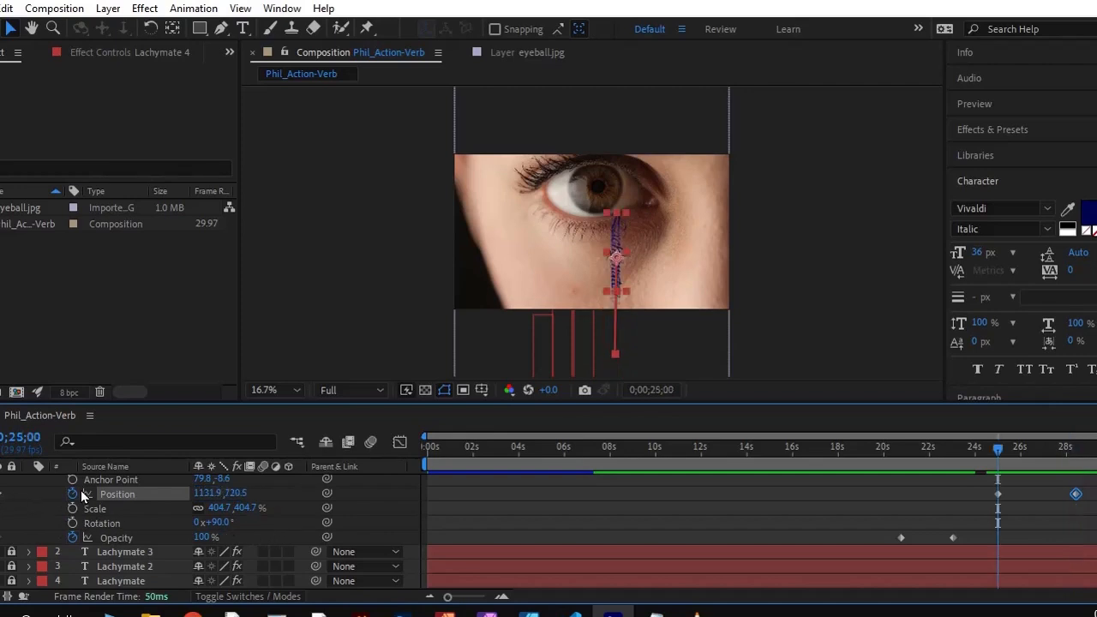
left_click(210, 494)
key("ctrl+c")
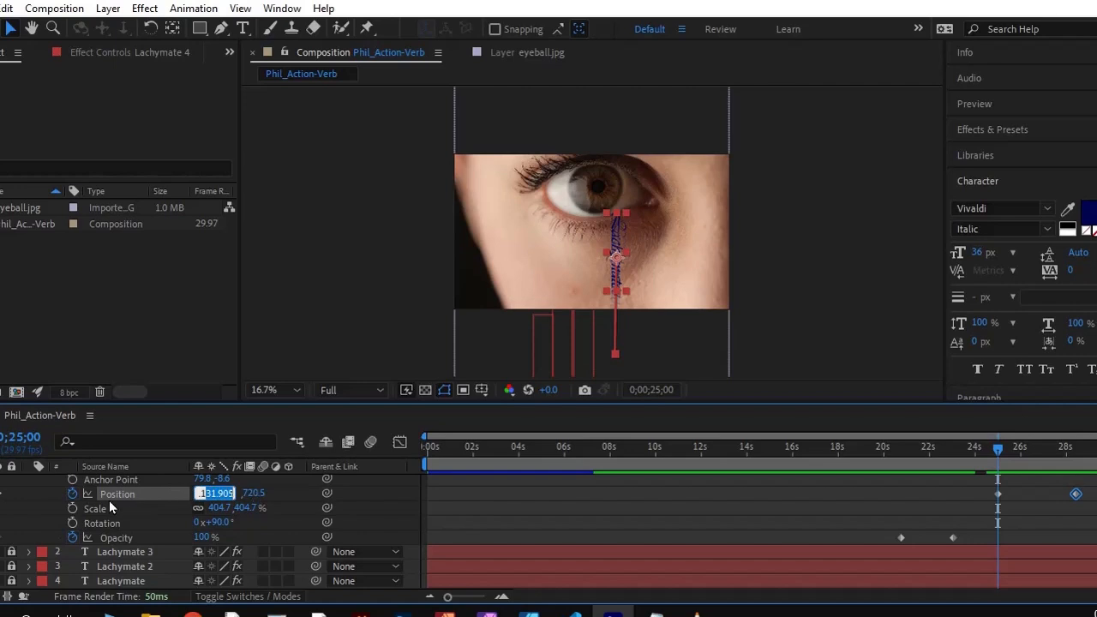
key("Return")
key("k")
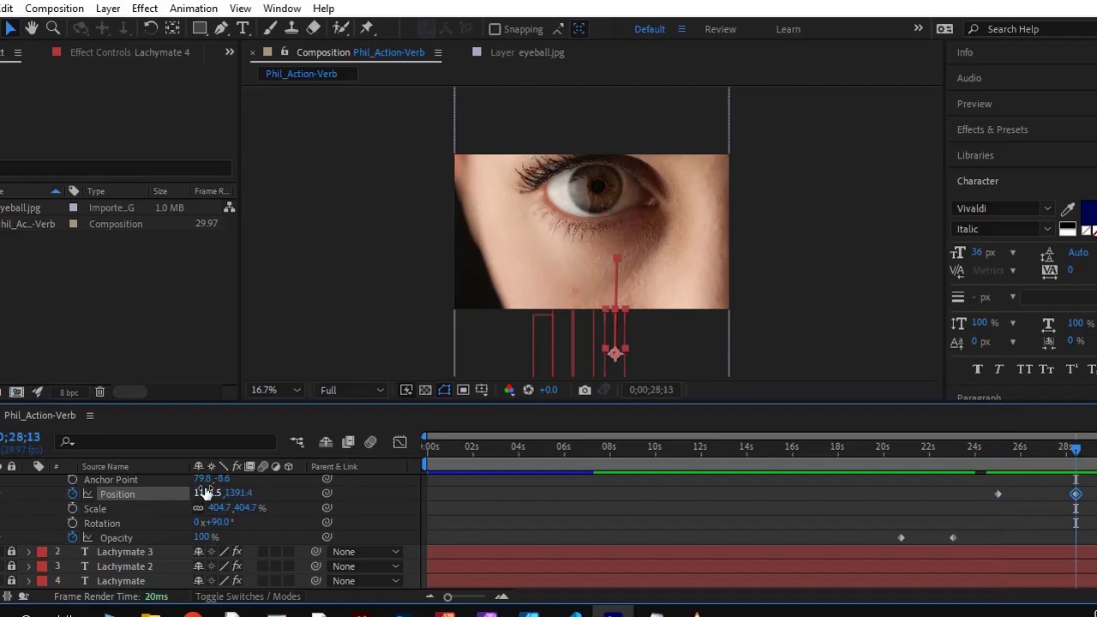
left_click(209, 491)
key("ctrl+v")
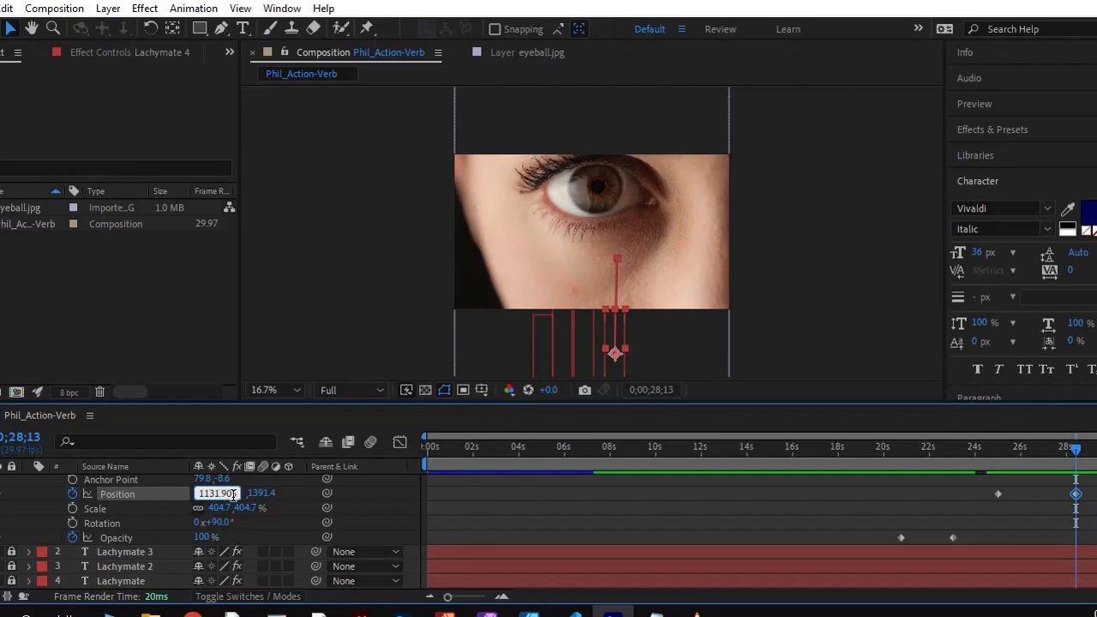
key("Return")
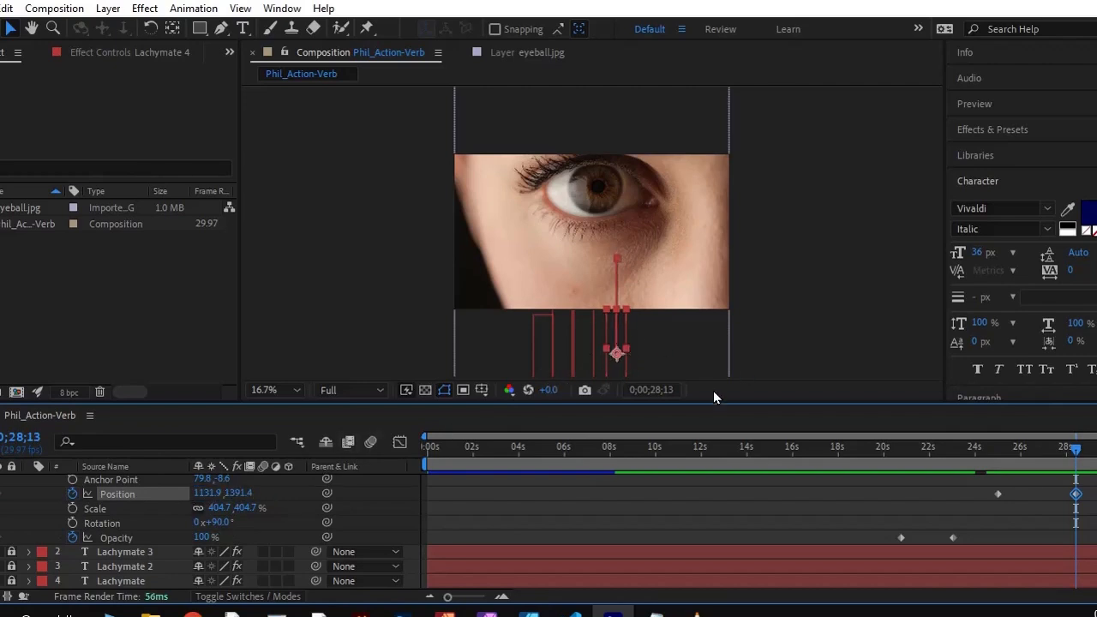
Go to 0;00;29;29 and preview the composition with all four falling texts
mouse_move(1075, 449)
left_mouse_down()
mouse_move(864, 477)
mouse_move(1087, 454)
left_mouse_up()
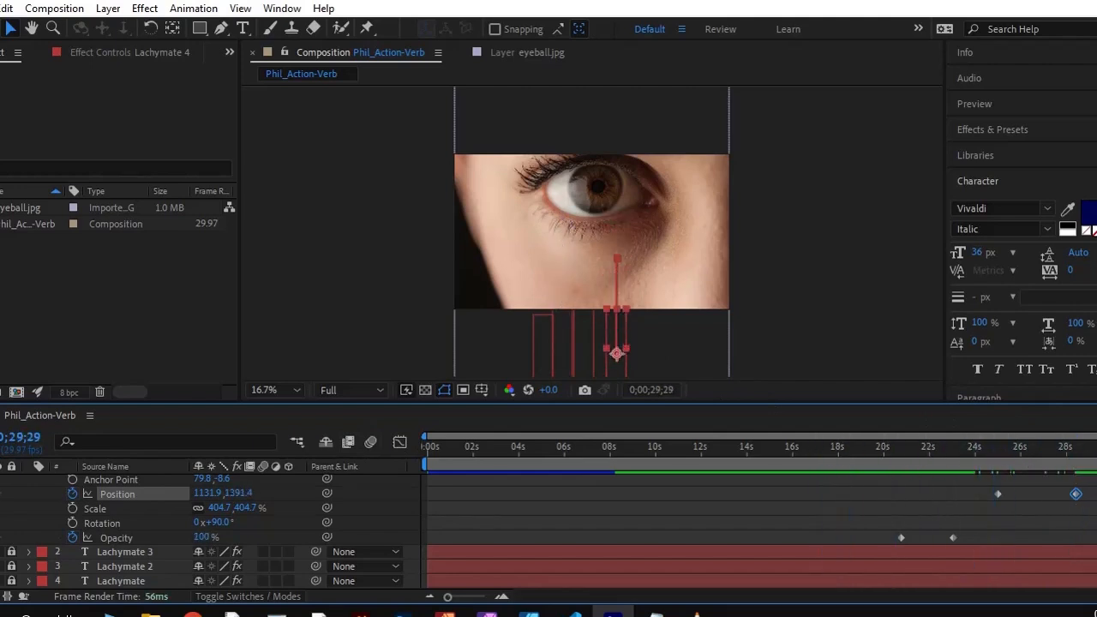
key("space")
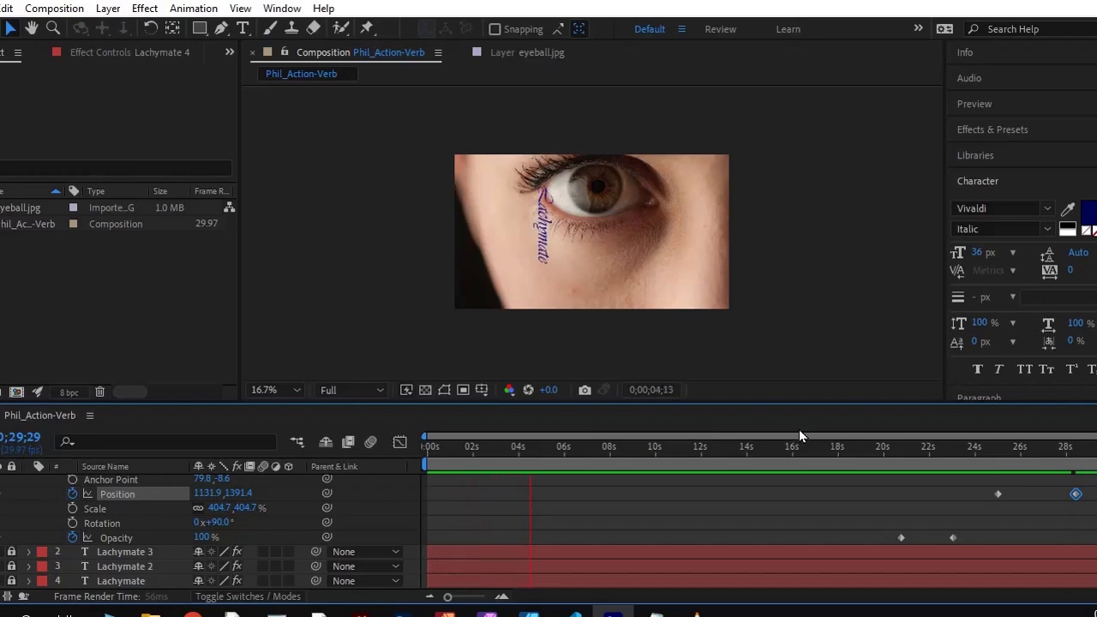
Stop the preview, return to the start of the composition, and fit the frame in the viewer
key("space")
left_click_drag(573, 453, 411, 457)
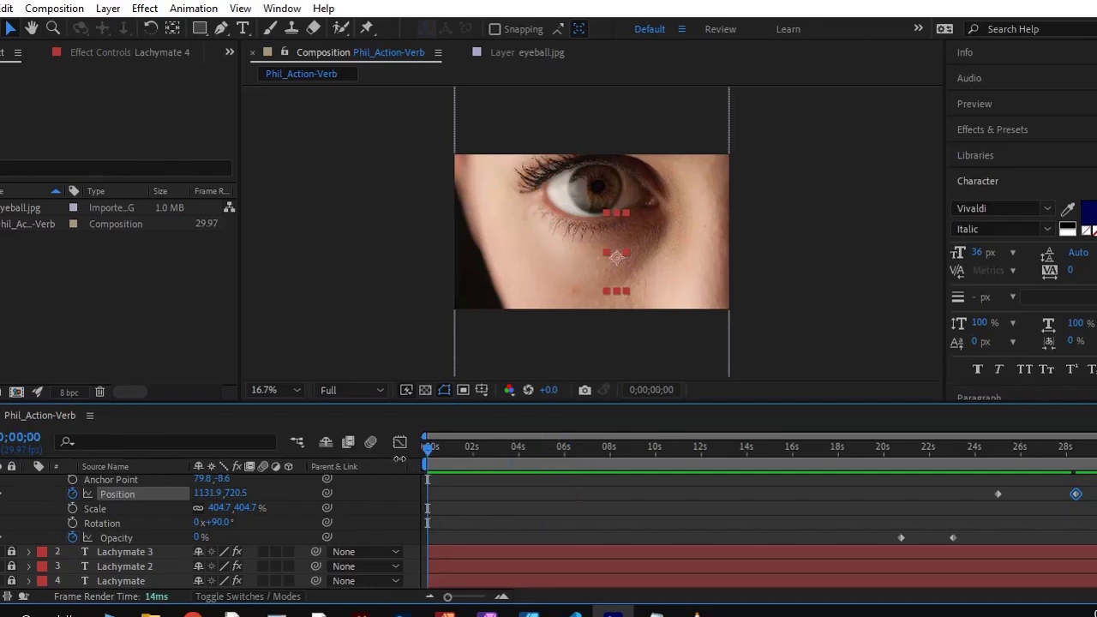
key("shift+slash")
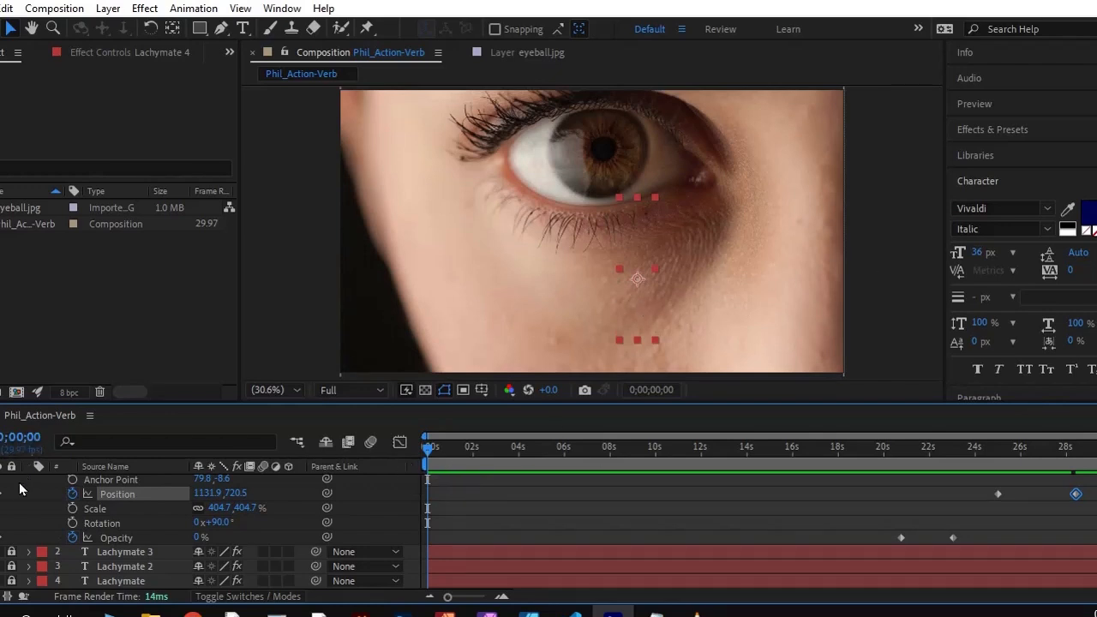
Collapse and lock the Lachymate 4 layer, and unlock the eyeball.jpg layer
scroll(51, 489, "up", 2)
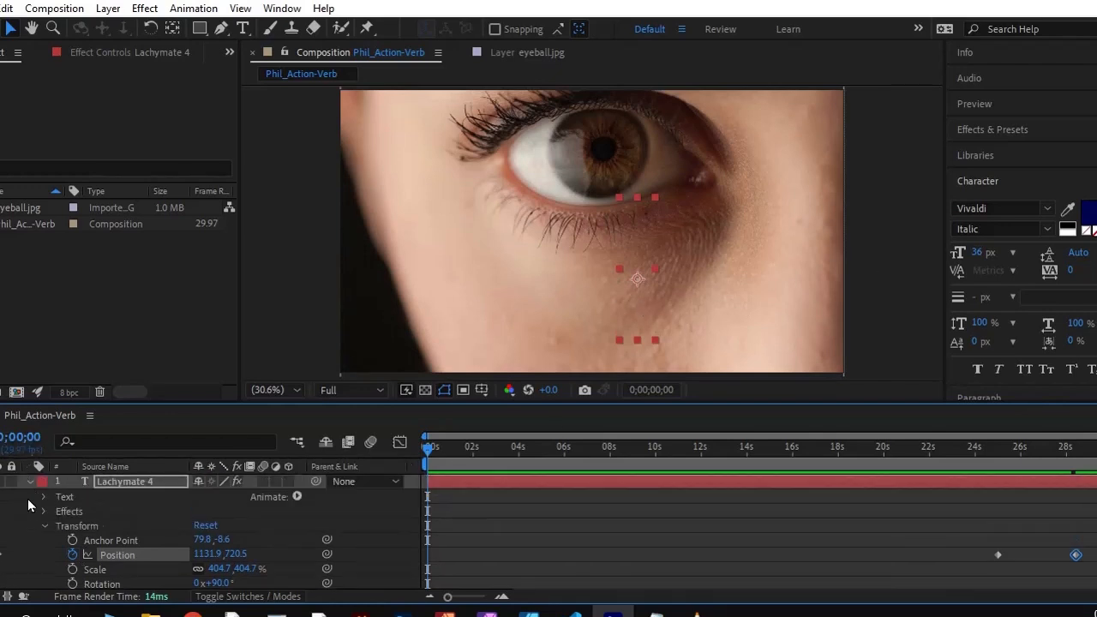
left_click(30, 481)
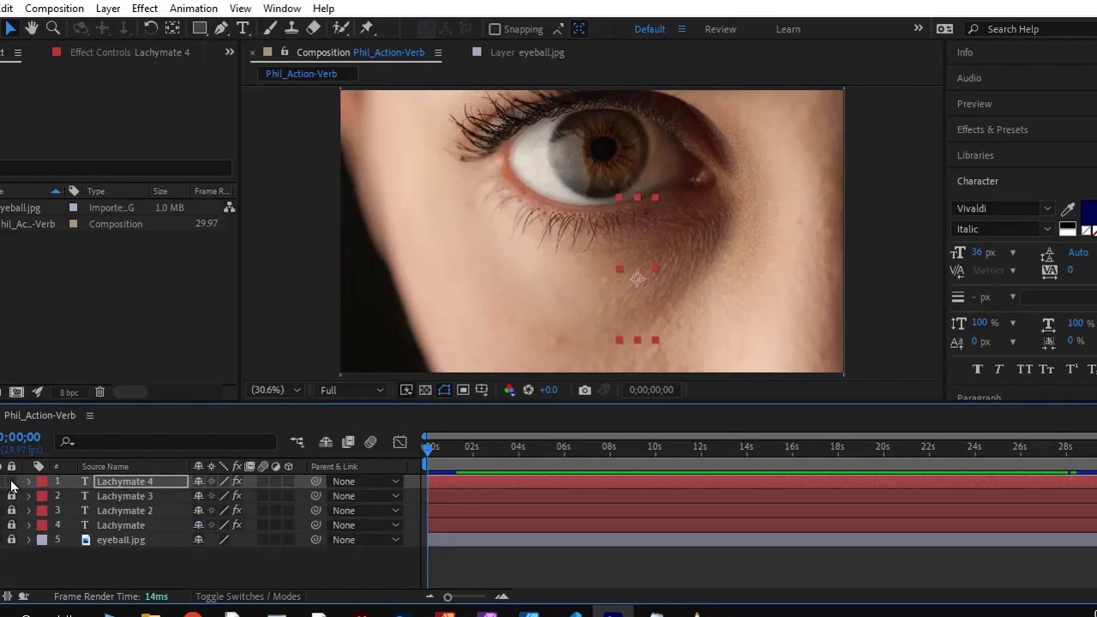
left_click(11, 485)
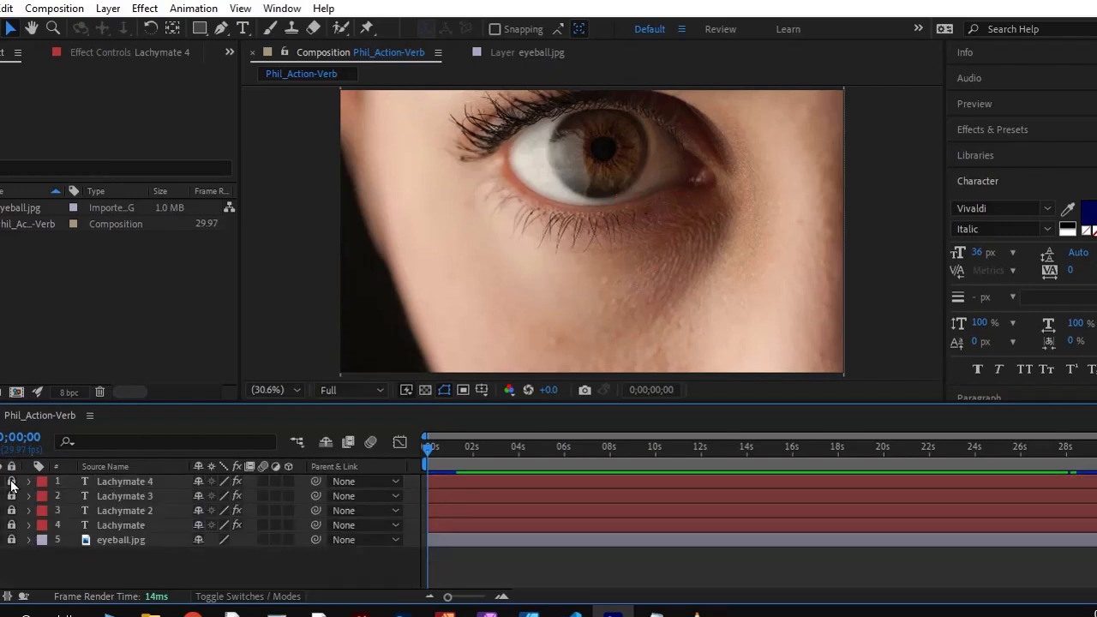
left_click(11, 539)
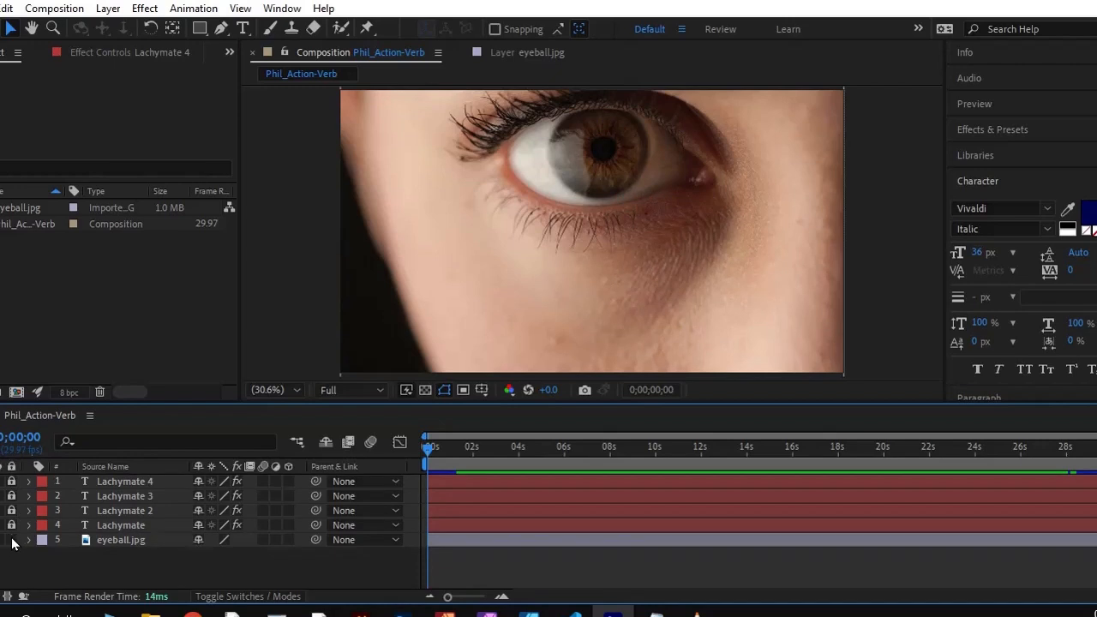
Apply the CC Rainfall simulation effect to the eyeball.jpg layer
left_click(978, 131)
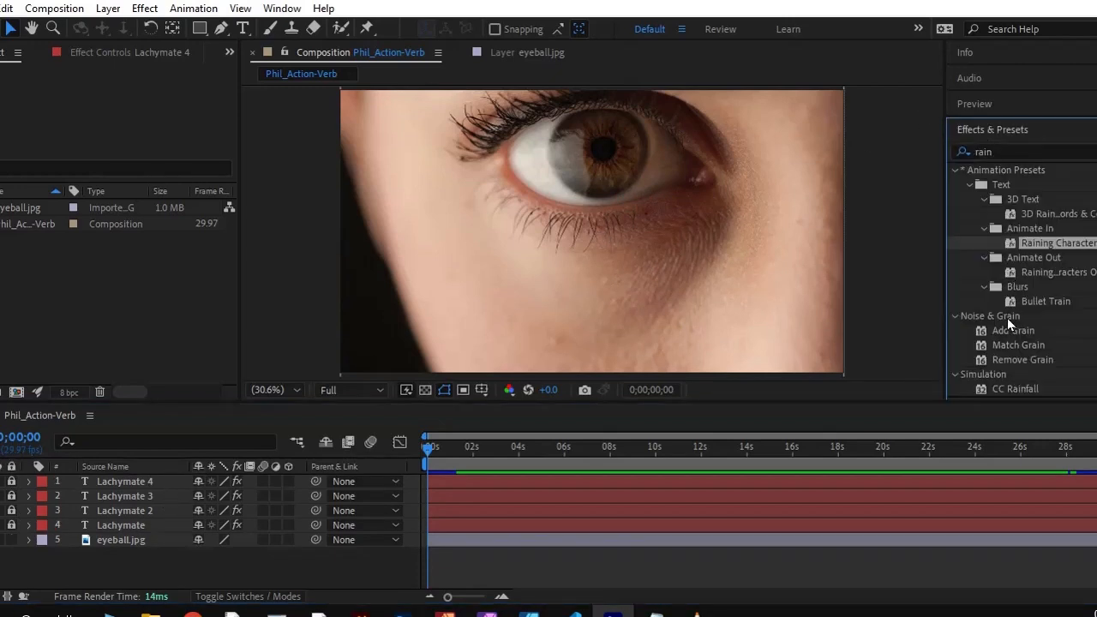
left_click(998, 152)
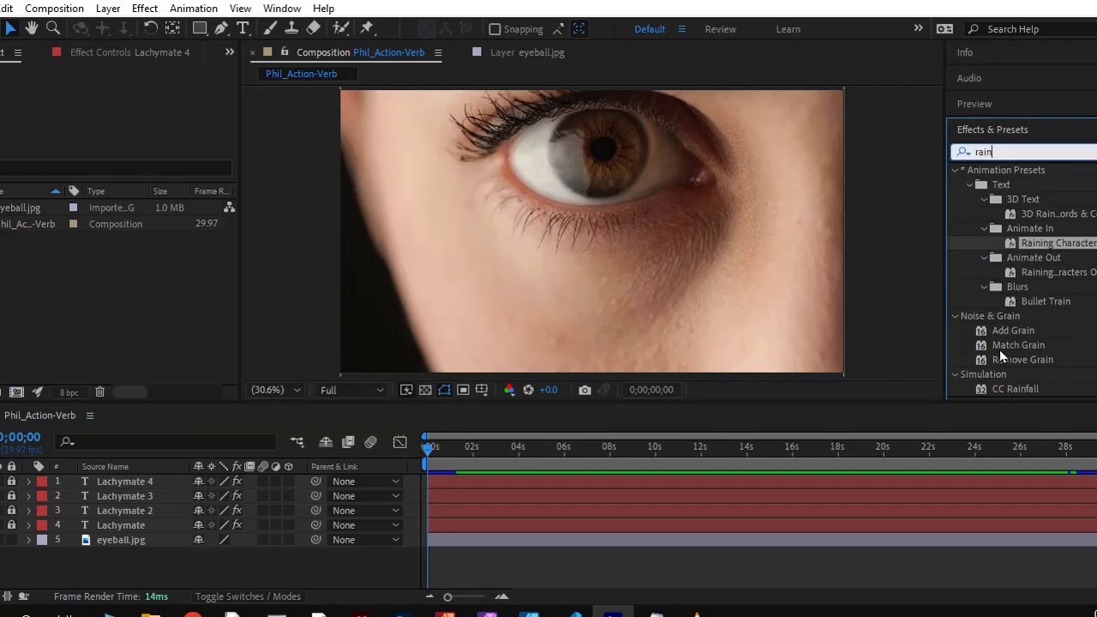
left_click(1003, 384)
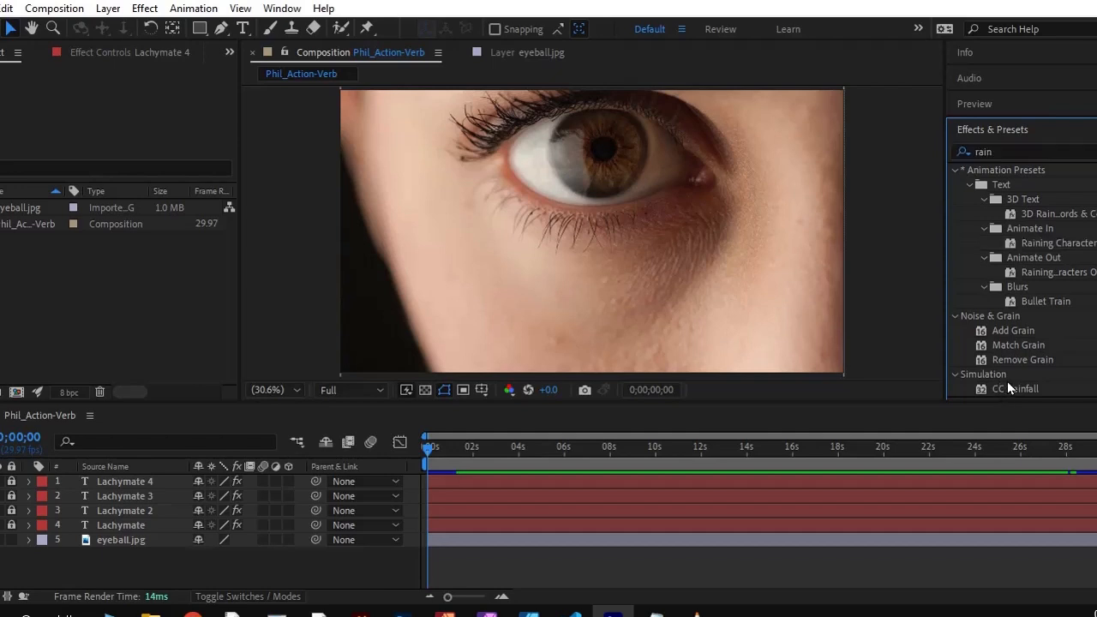
left_click_drag(1001, 385, 585, 241)
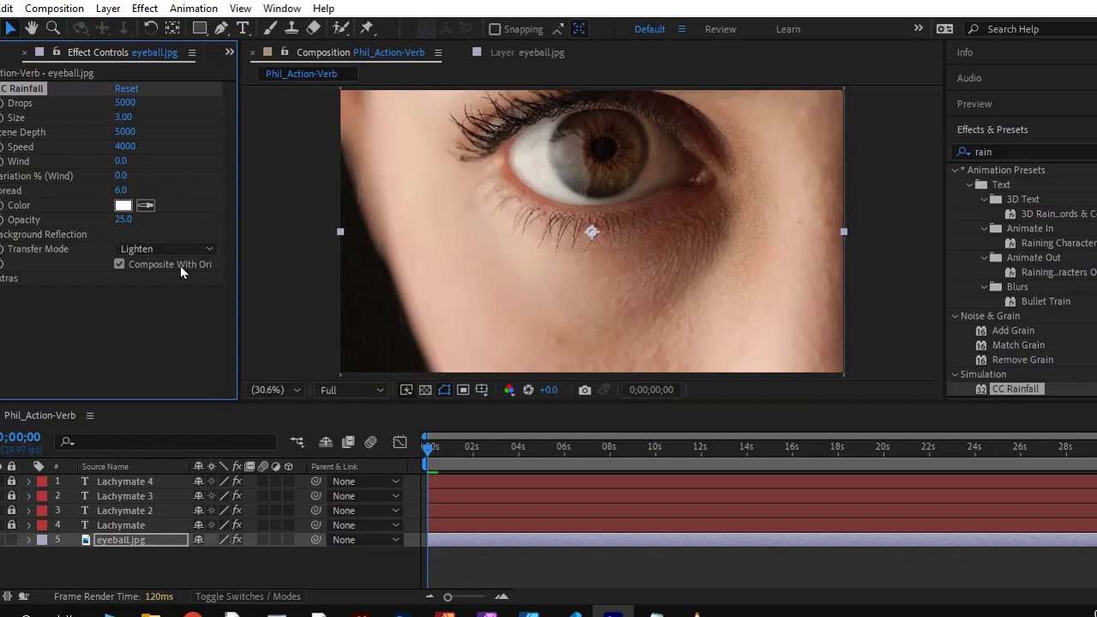
Preview the default rainfall over the eyeball image, and return to 0;00;00;00
key("space")
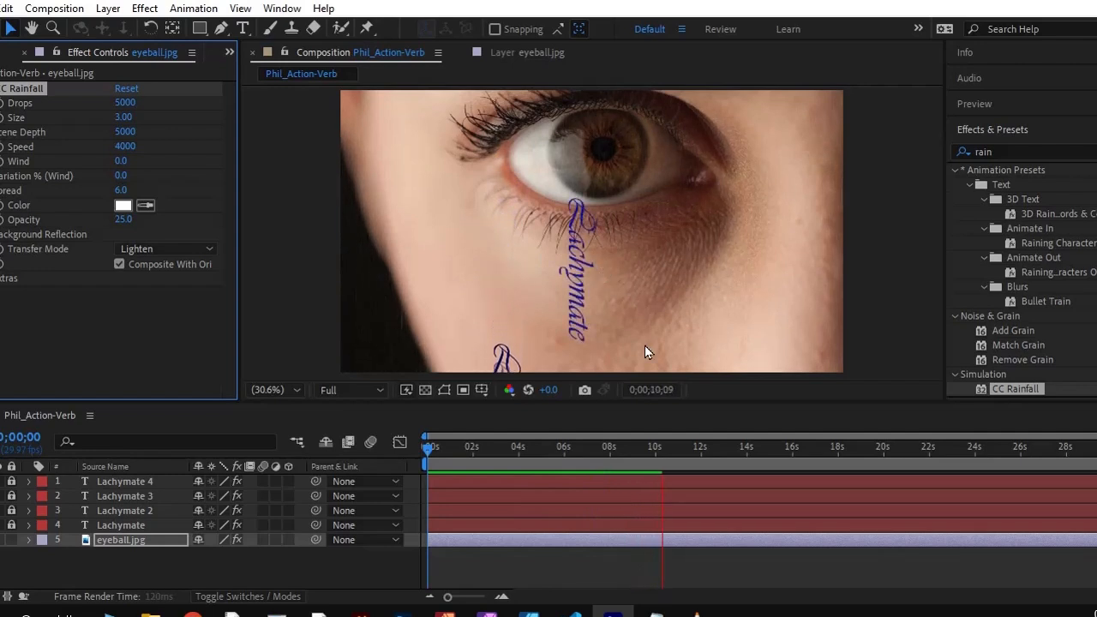
left_click(662, 433)
left_click_drag(662, 453, 400, 450)
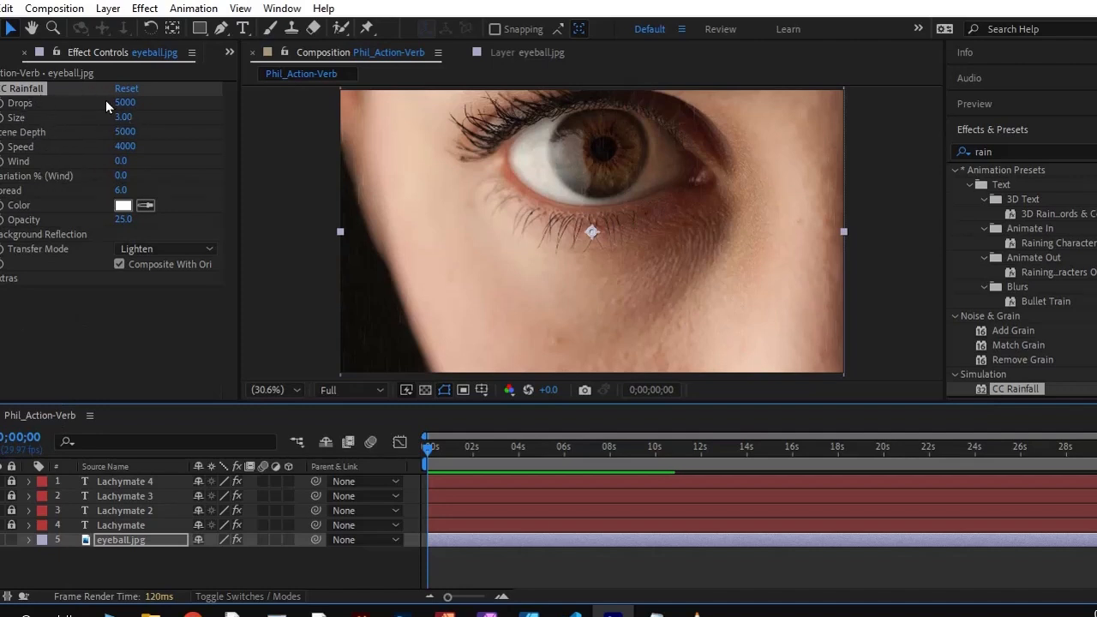
Set CC Rainfall's Size to 15 and scrub the timeline from the start to check the larger drops
left_click(93, 122)
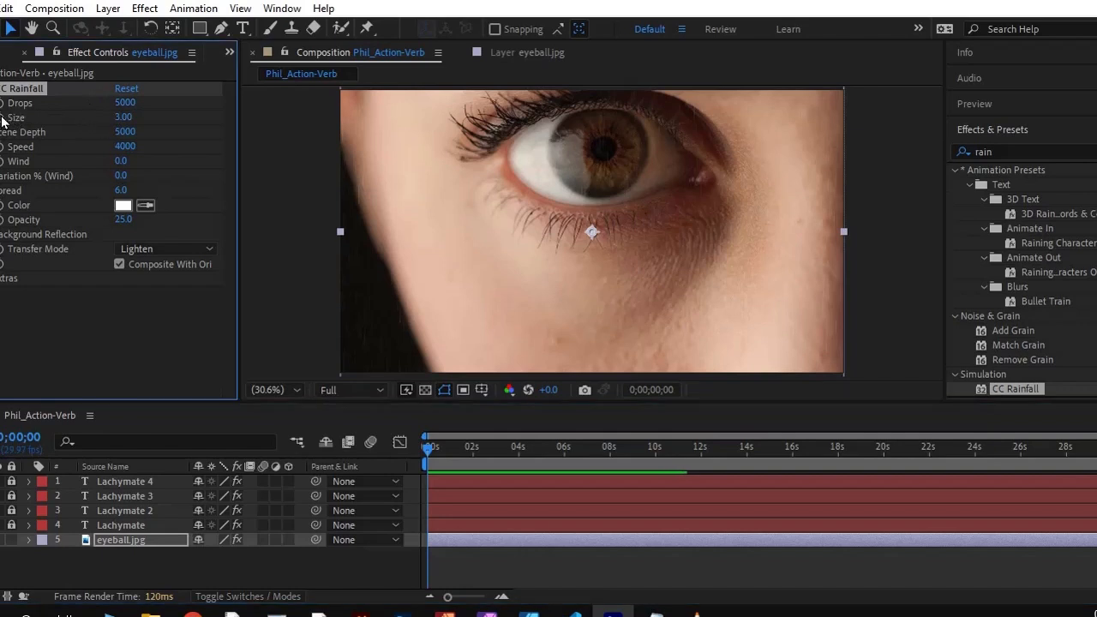
left_click(120, 117)
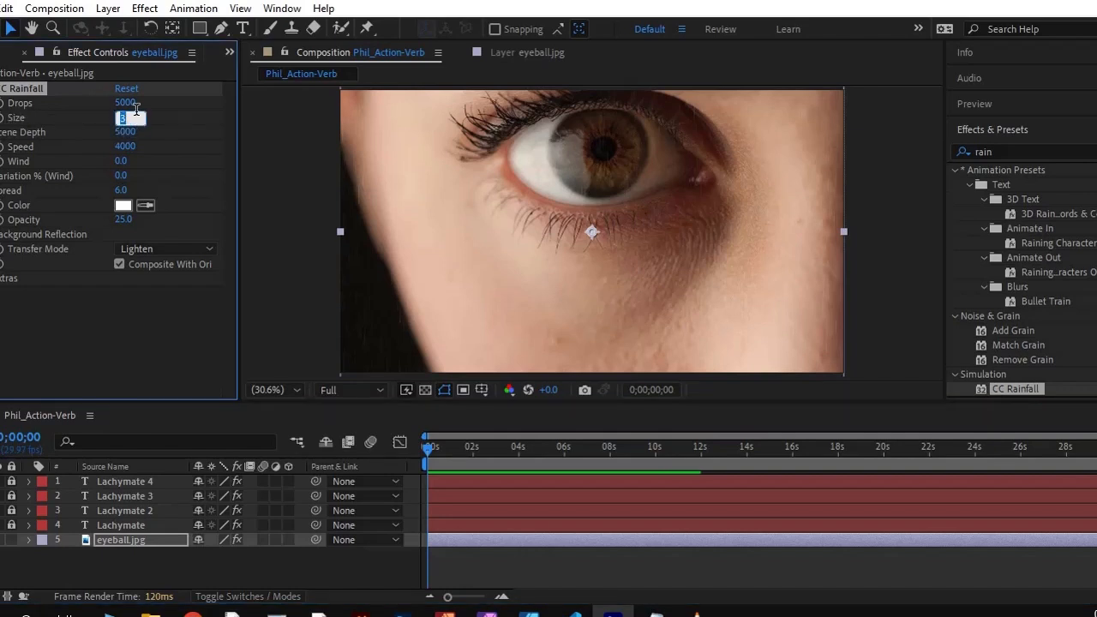
type("15")
key("Return")
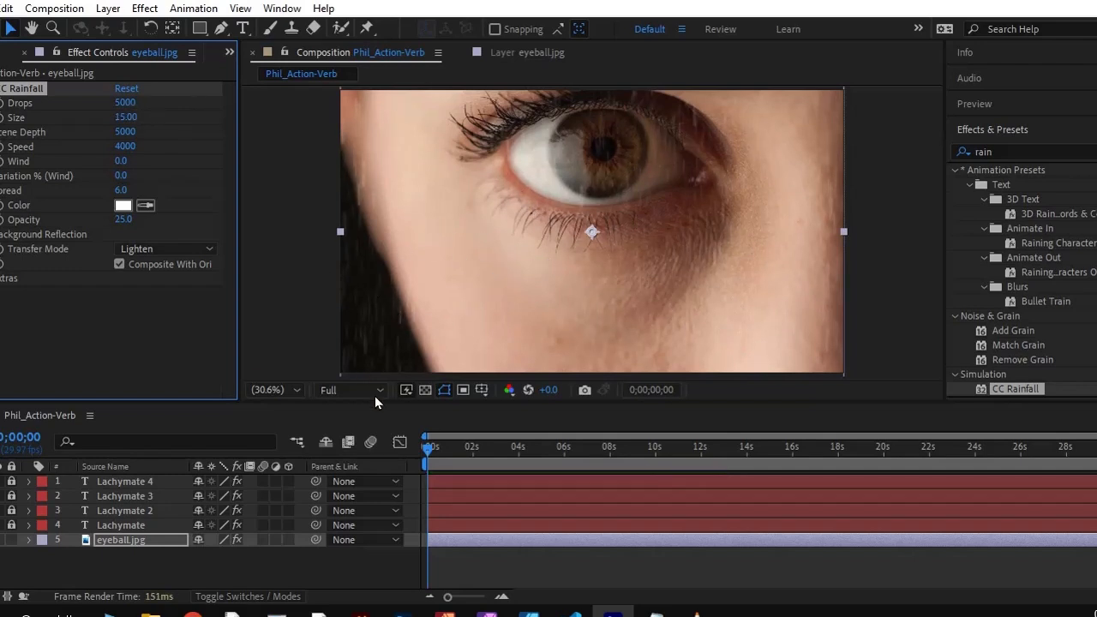
left_click_drag(431, 450, 386, 484)
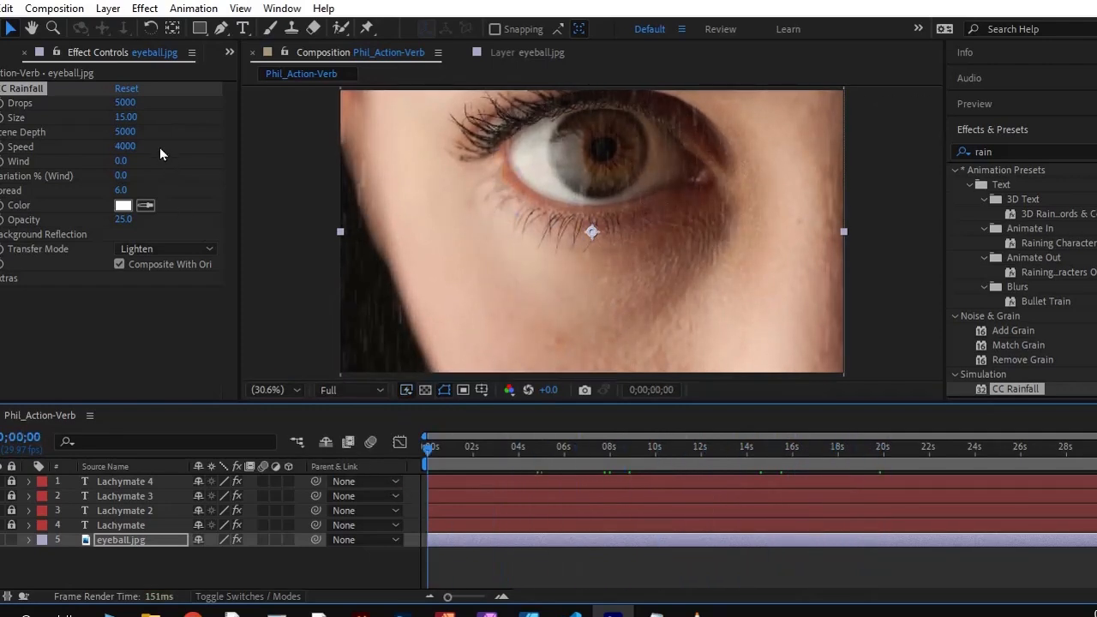
Set CC Rainfall's Drops to 3000 and its Opacity to 60, and preview the rain with the falling texts
left_click(120, 102)
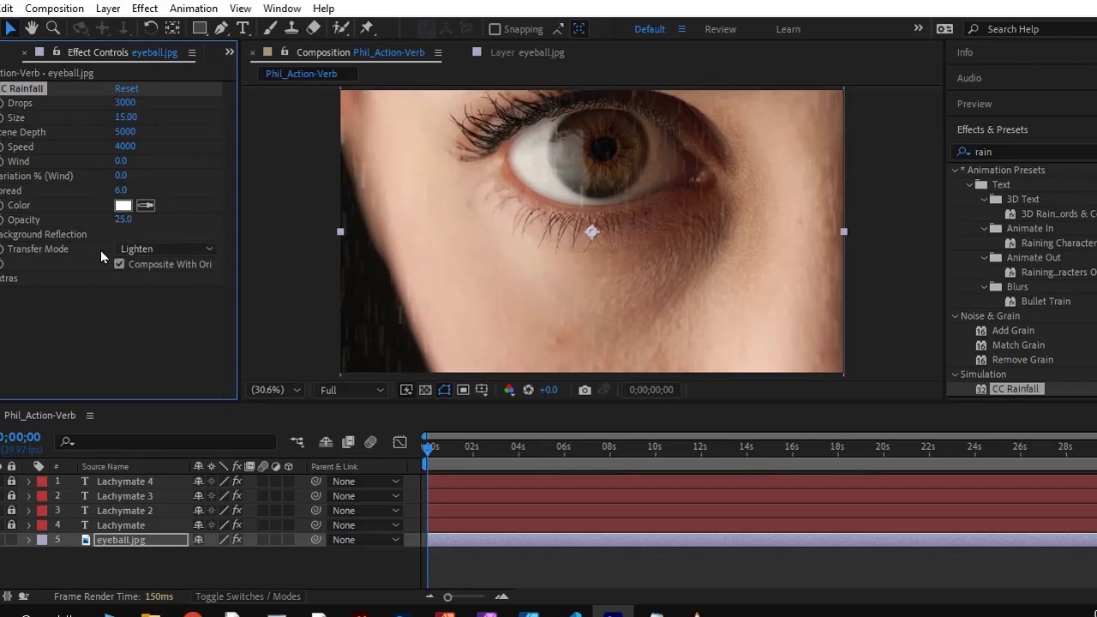
left_click(125, 220)
type("60")
key("Return")
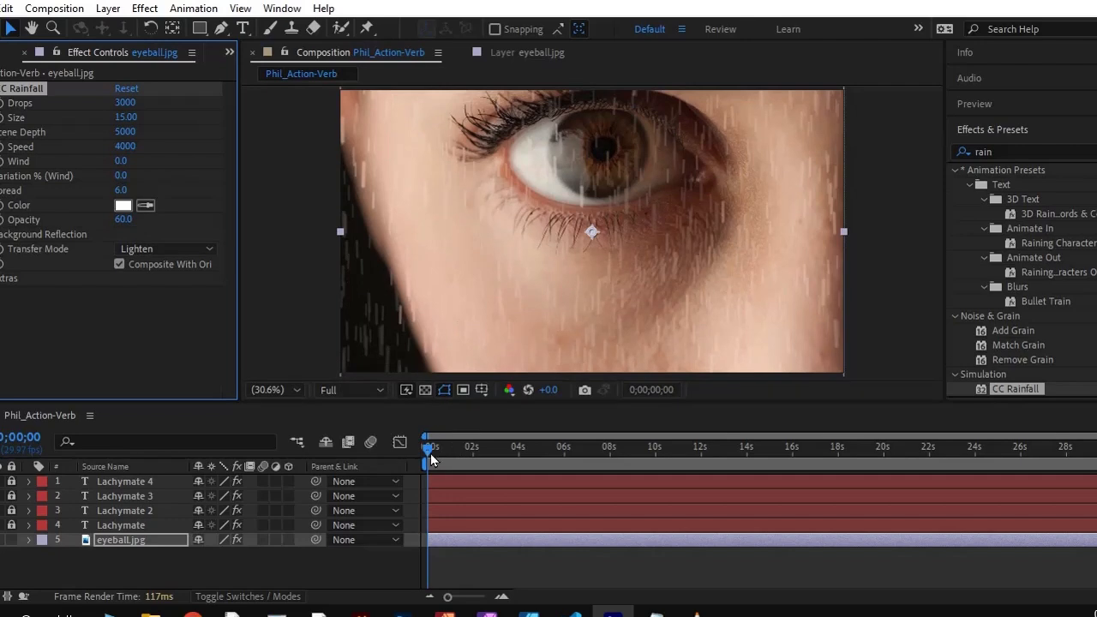
key("space")
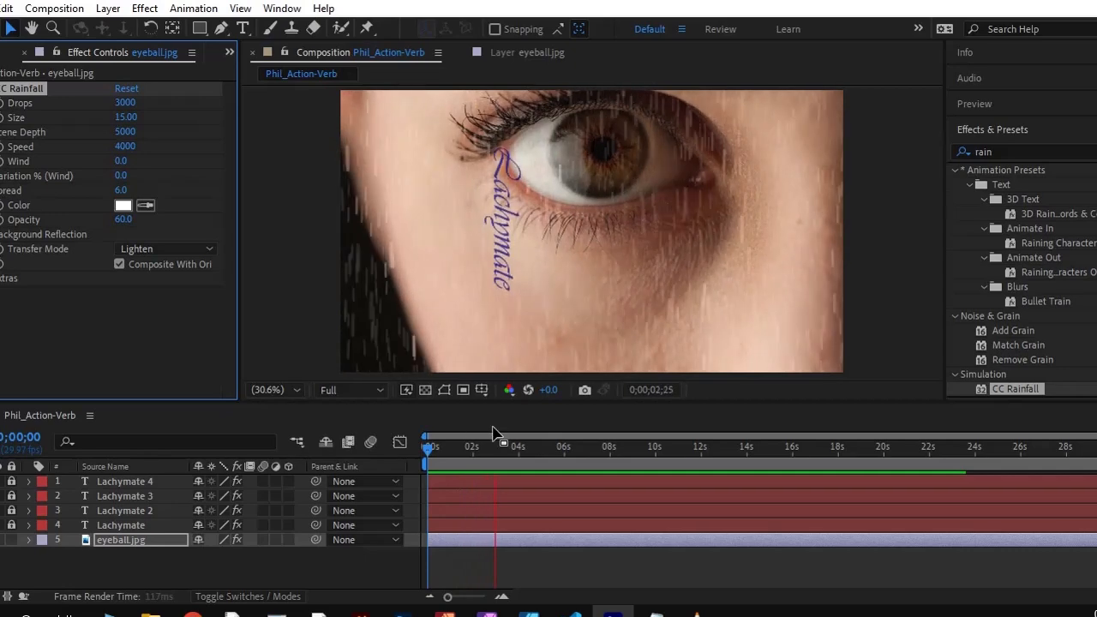
Enable keyframing for CC Rainfall's Wind at 0;00;14;15 with a value of 0
left_click(555, 470)
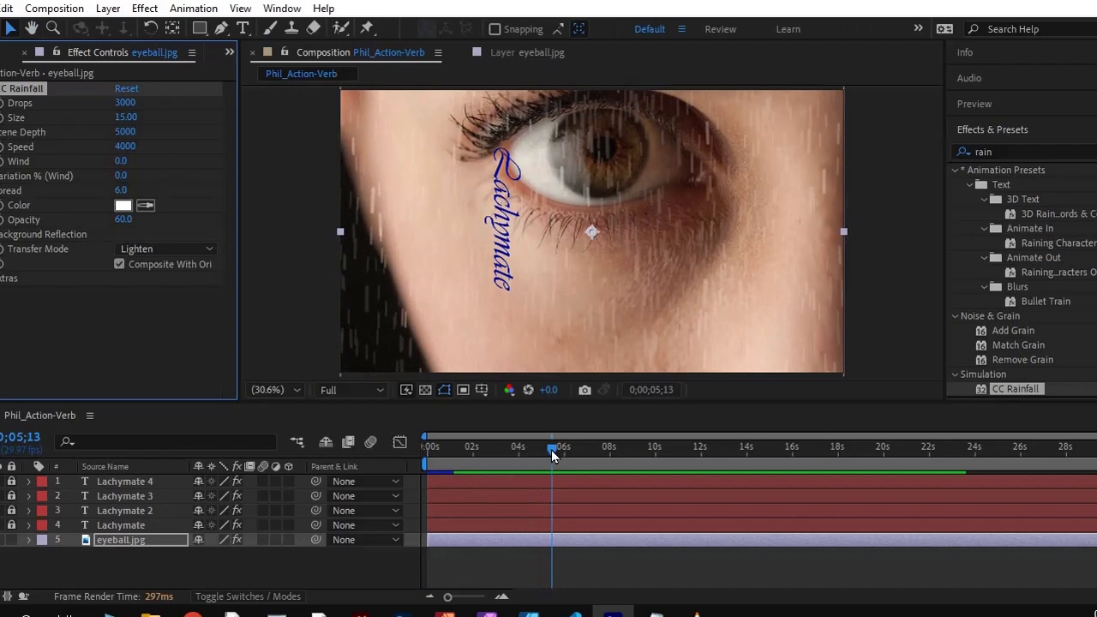
left_click_drag(553, 454, 758, 466)
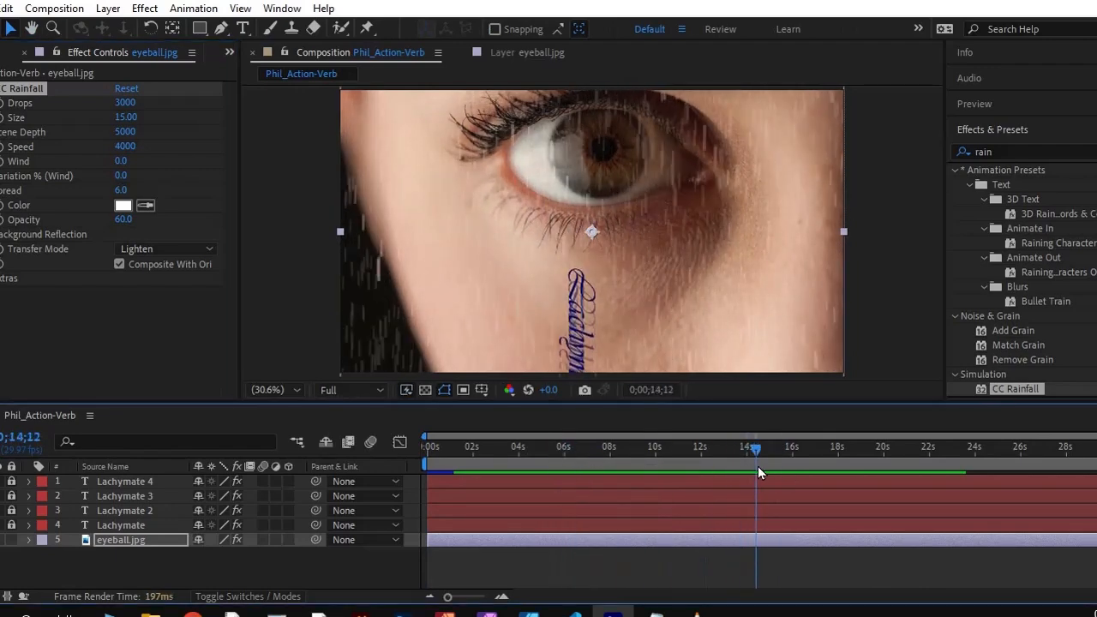
left_click(2, 168)
left_click(117, 161)
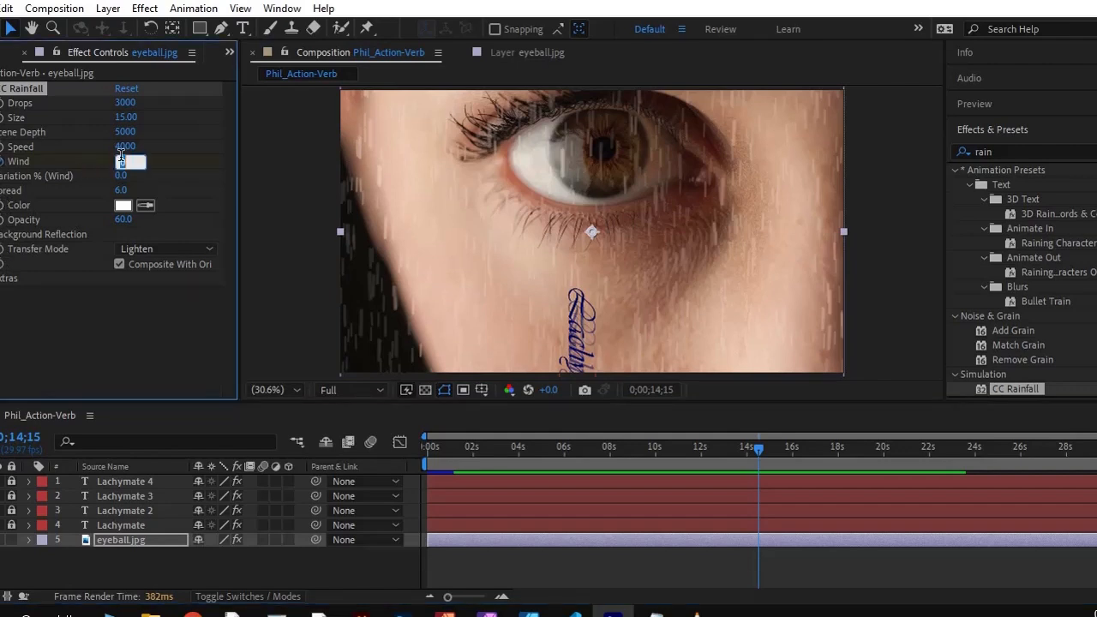
left_click(759, 452)
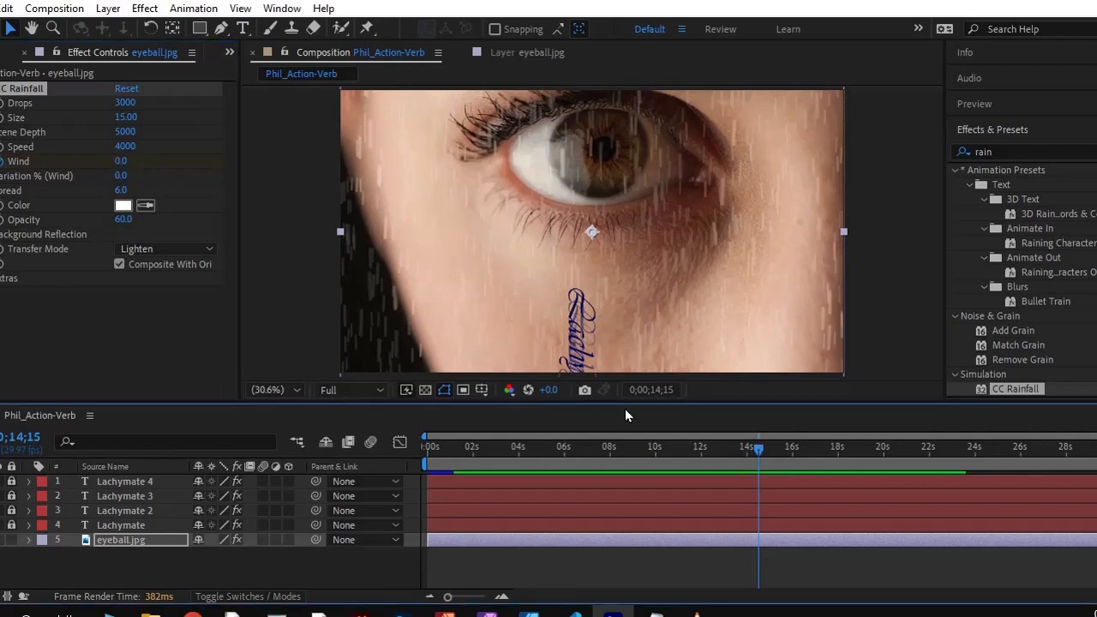
Expand eyeball.jpg's CC Rainfall properties in the timeline and select the Wind property
left_click(29, 539)
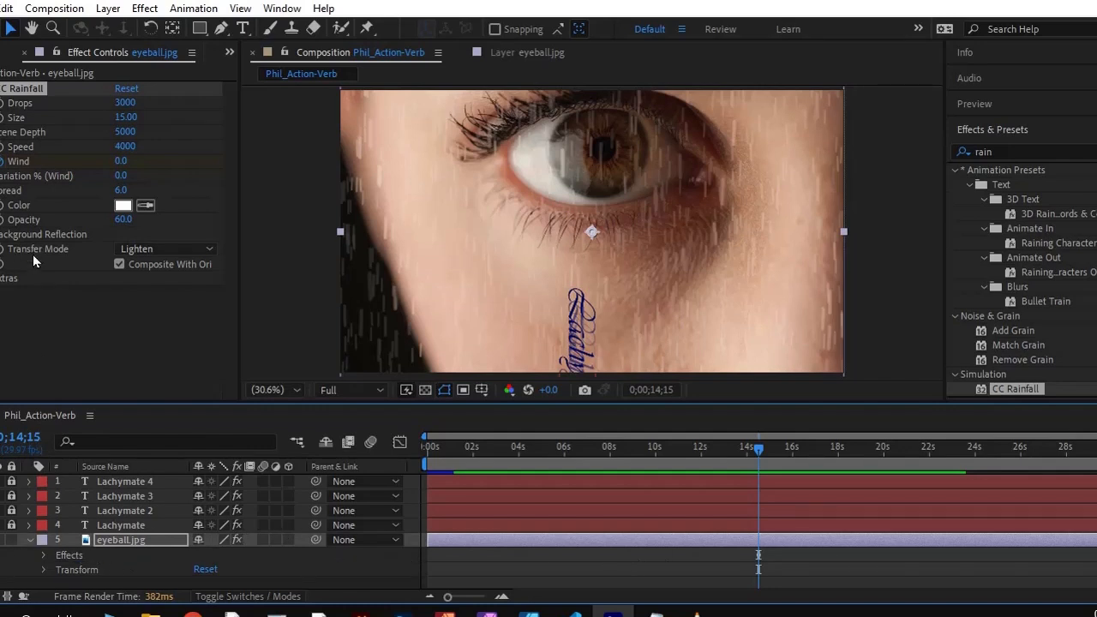
left_click(42, 553)
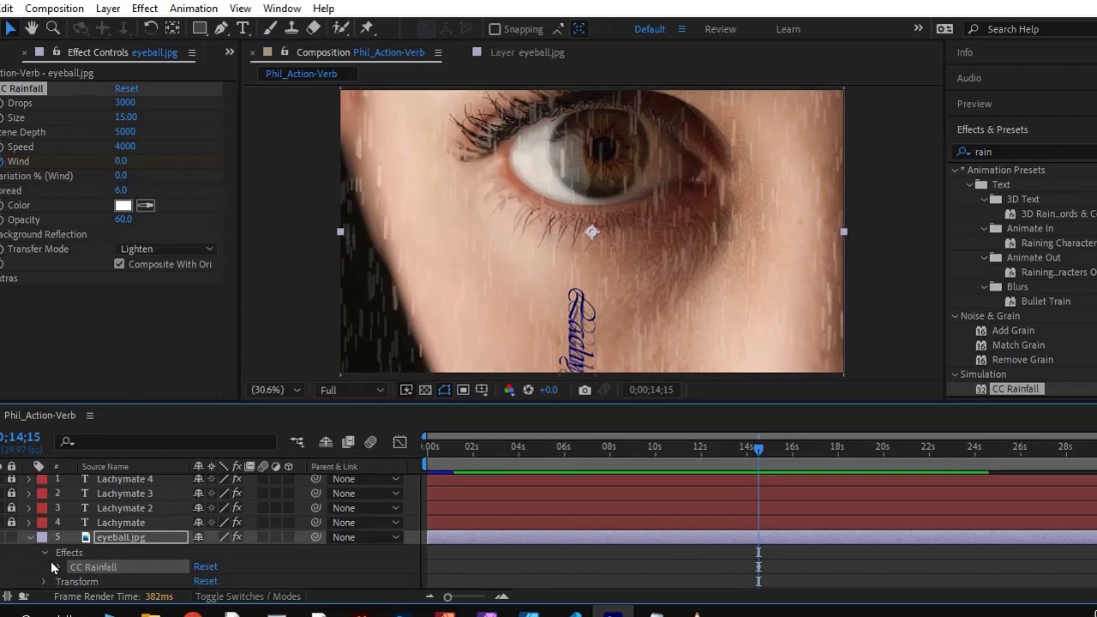
left_click(59, 566)
scroll(59, 567, "down", 2)
left_click(87, 554)
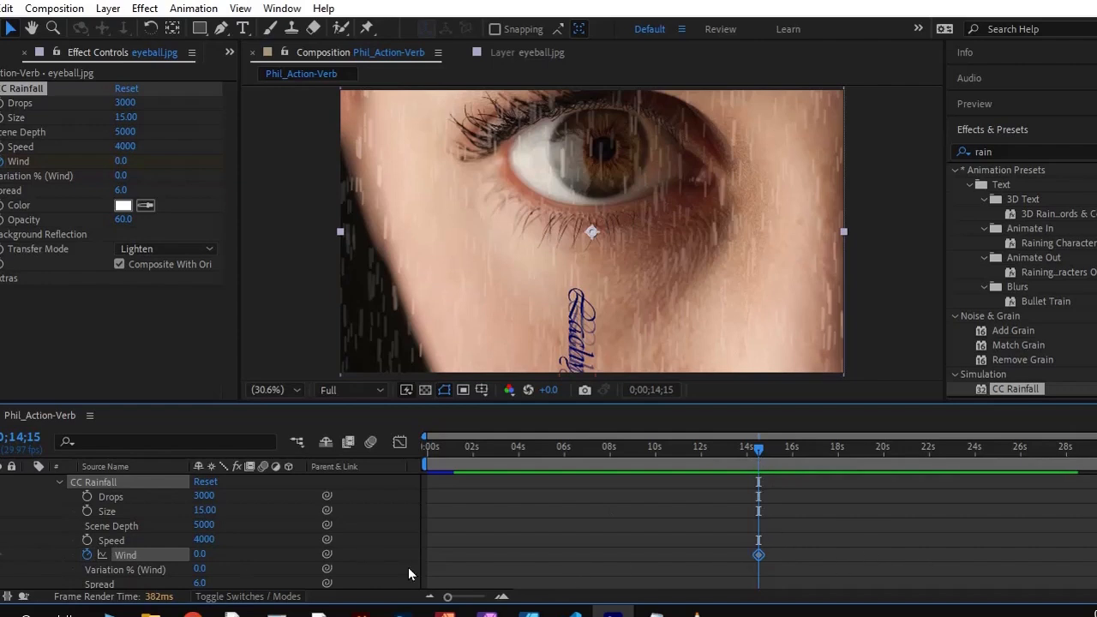
Close eyeball.jpg's Effect Controls and bring its layer row back into view in the timeline
left_click(25, 55)
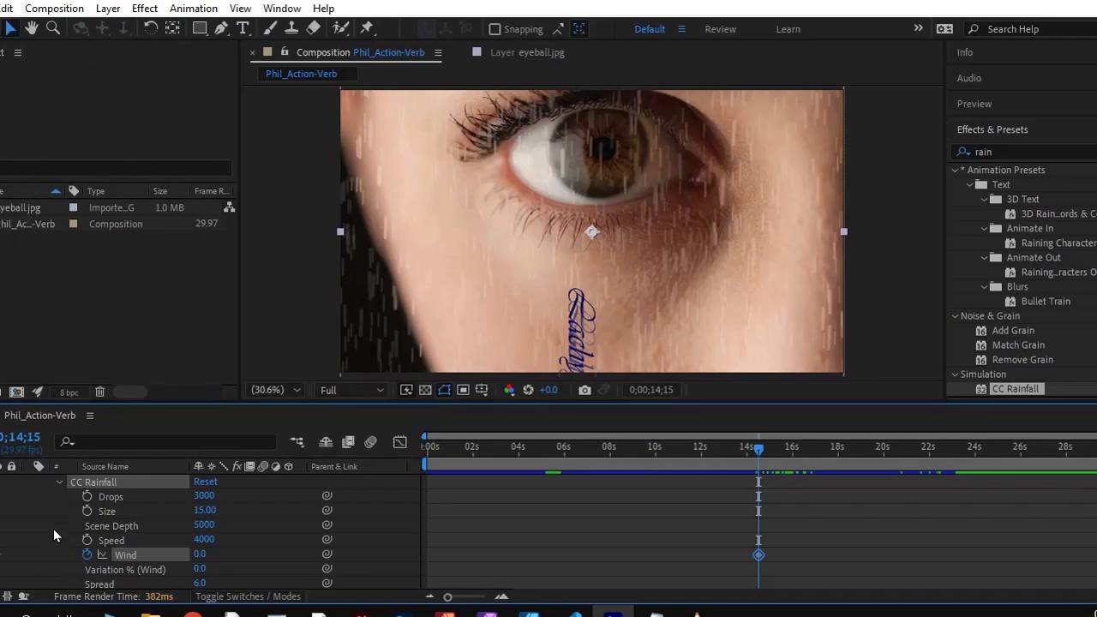
scroll(53, 534, "down", 3)
scroll(53, 560, "up", 6)
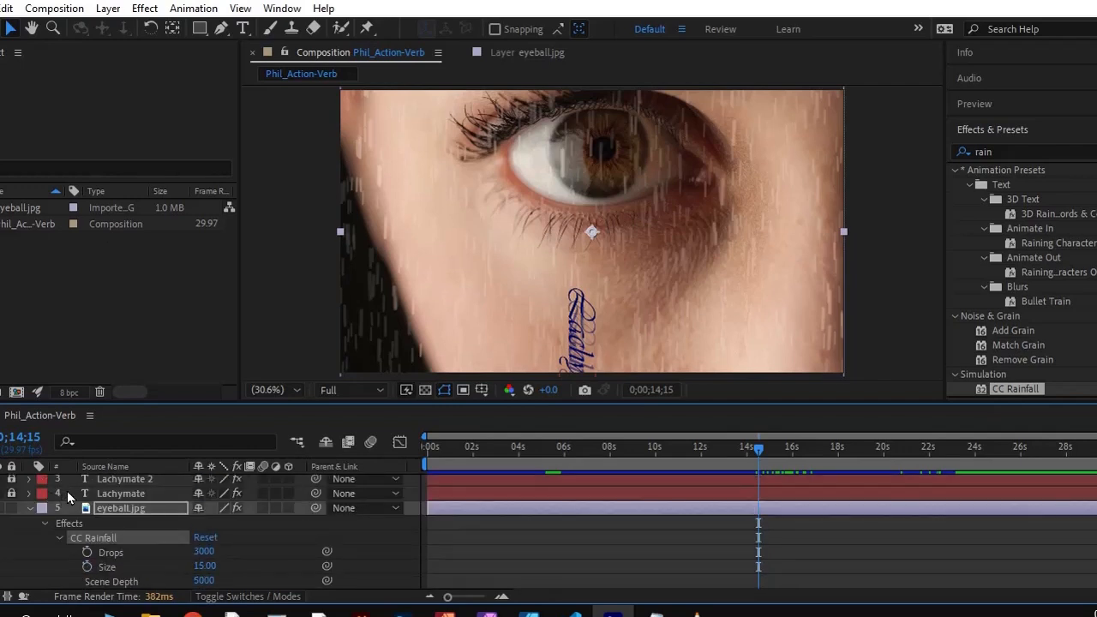
left_click(110, 486)
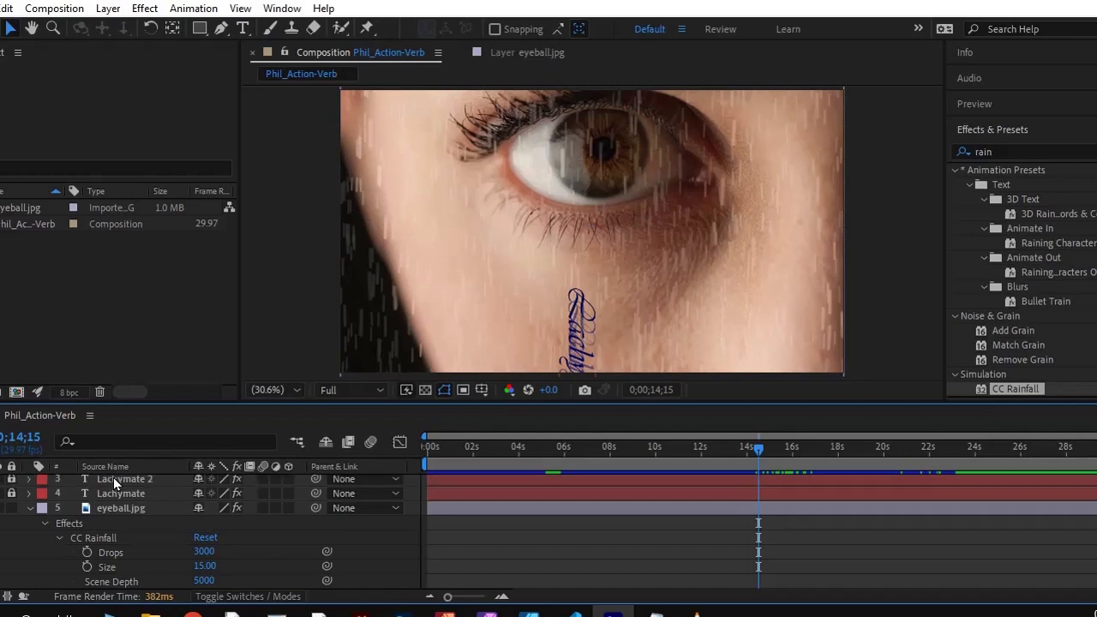
left_click(110, 507)
double_click(110, 507)
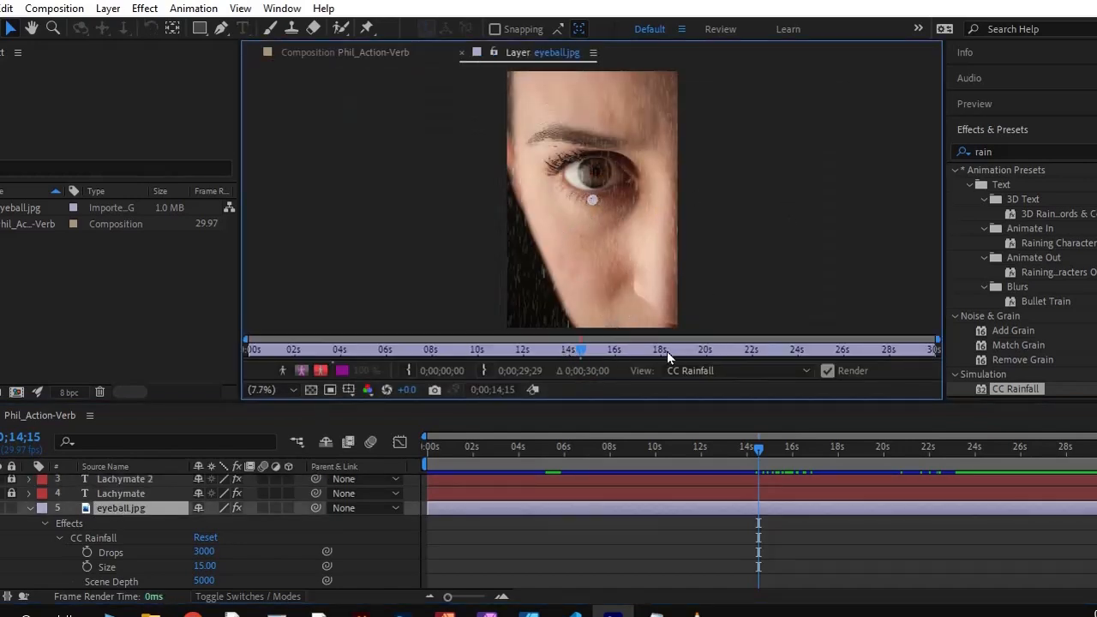
mouse_move(758, 447)
left_mouse_down()
mouse_move(520, 448)
mouse_move(754, 460)
mouse_move(775, 447)
left_mouse_up()
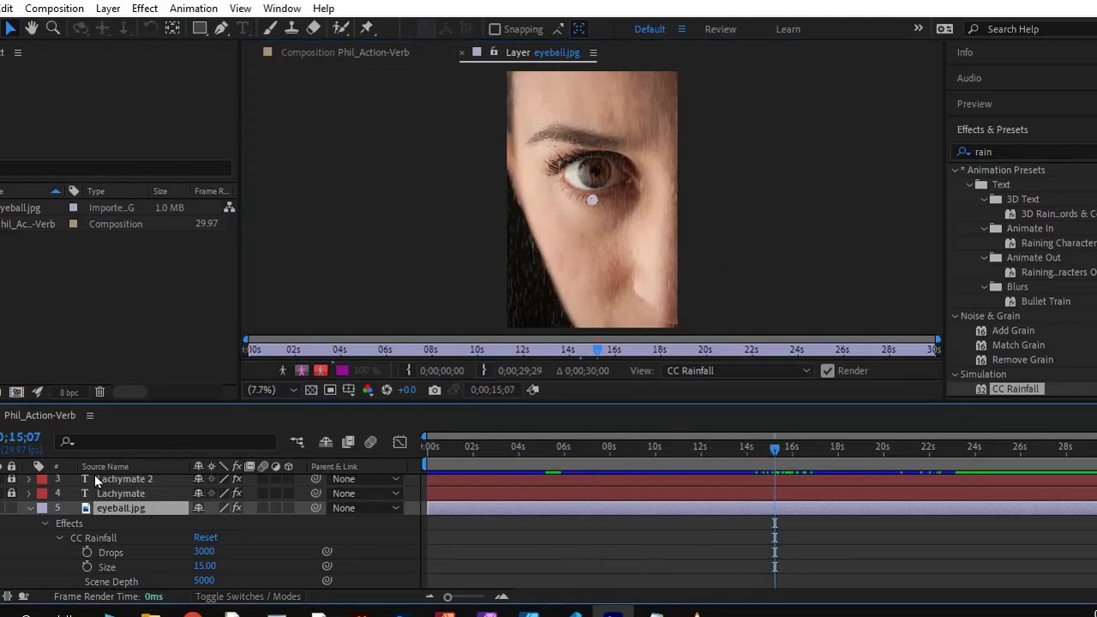
double_click(5, 223)
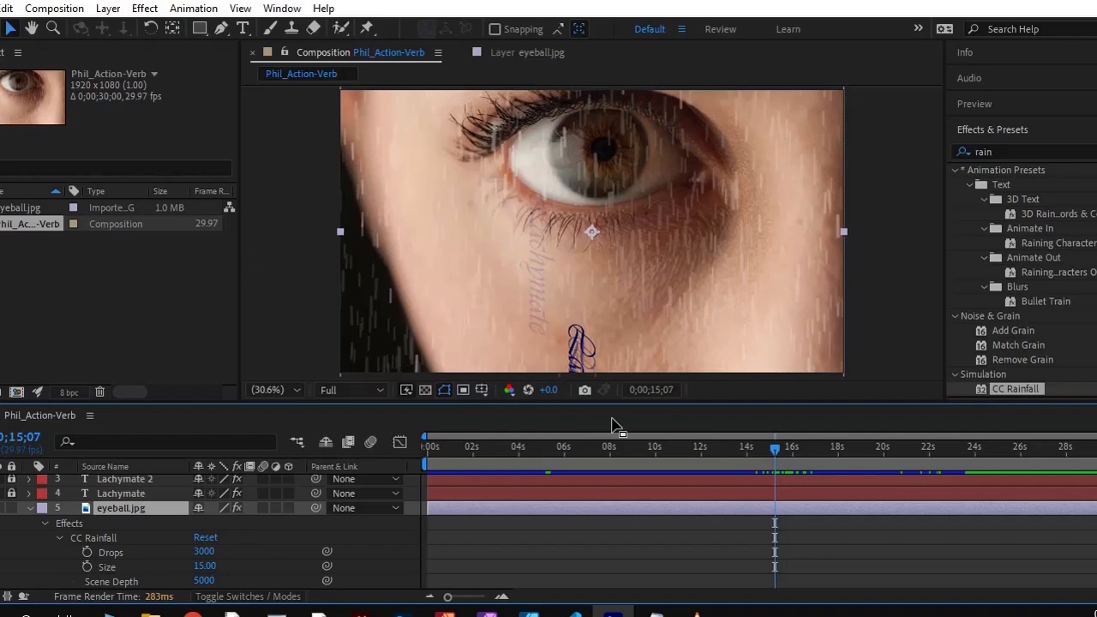
Add a second CC Rainfall Wind keyframe on eyeball.jpg at 0;00;22;18 with a value of 100
left_click_drag(774, 449, 773, 514)
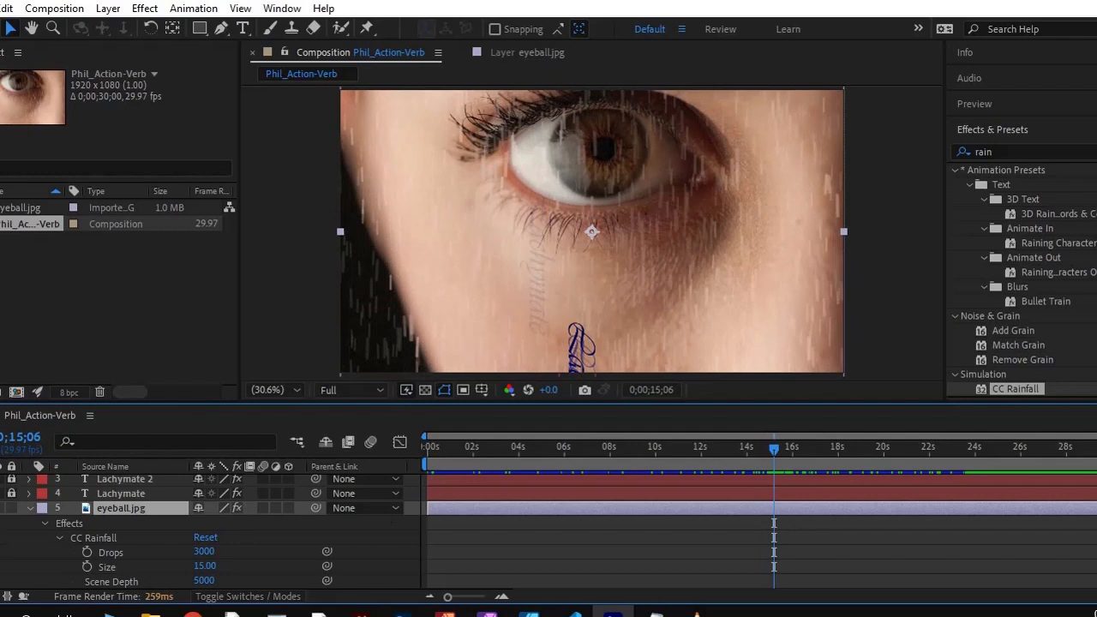
scroll(71, 539, "down", 3)
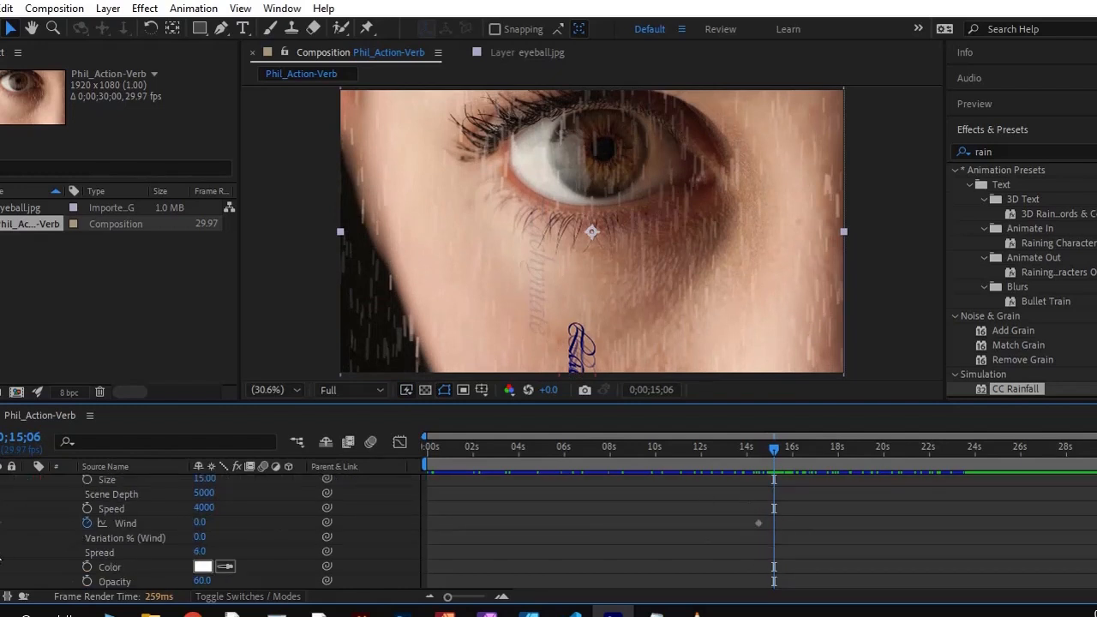
key("j")
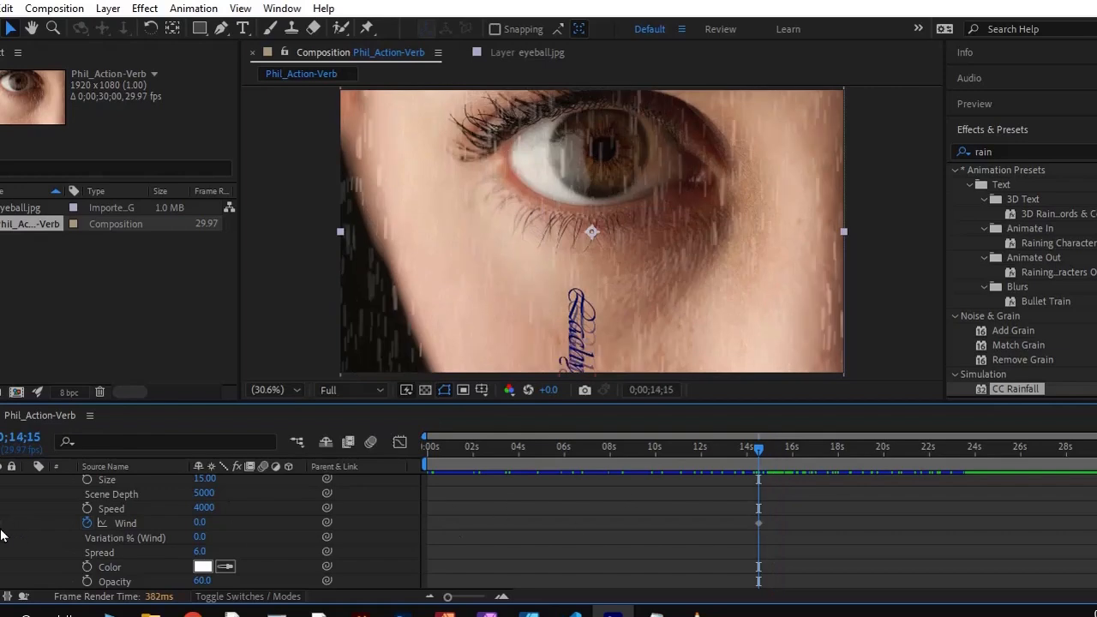
left_click_drag(755, 451, 943, 466)
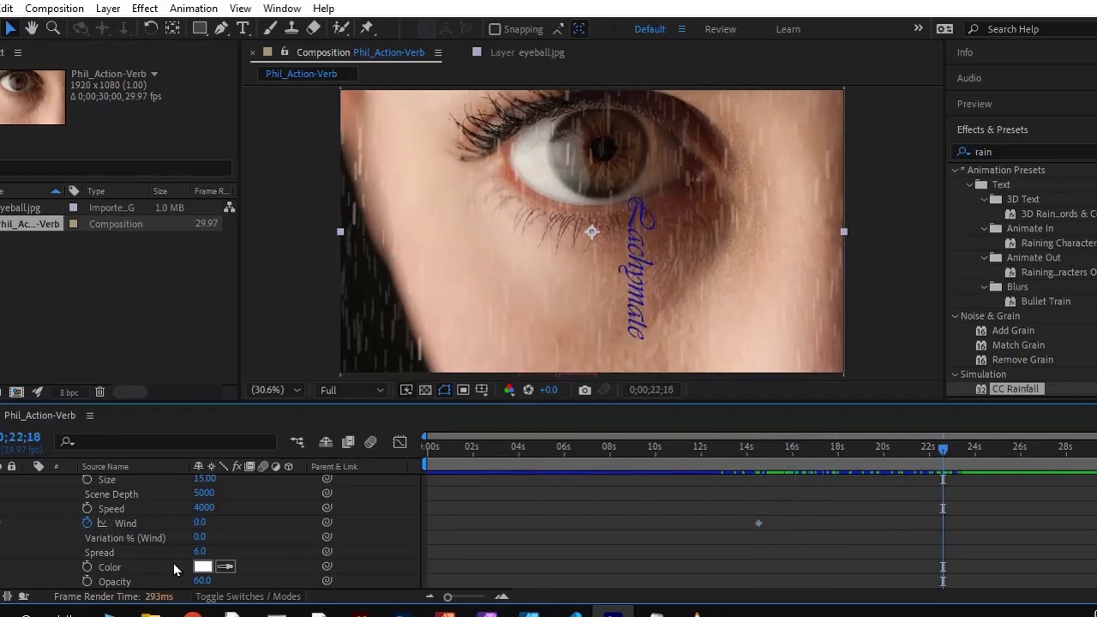
left_click(198, 522)
type("100")
key("Return")
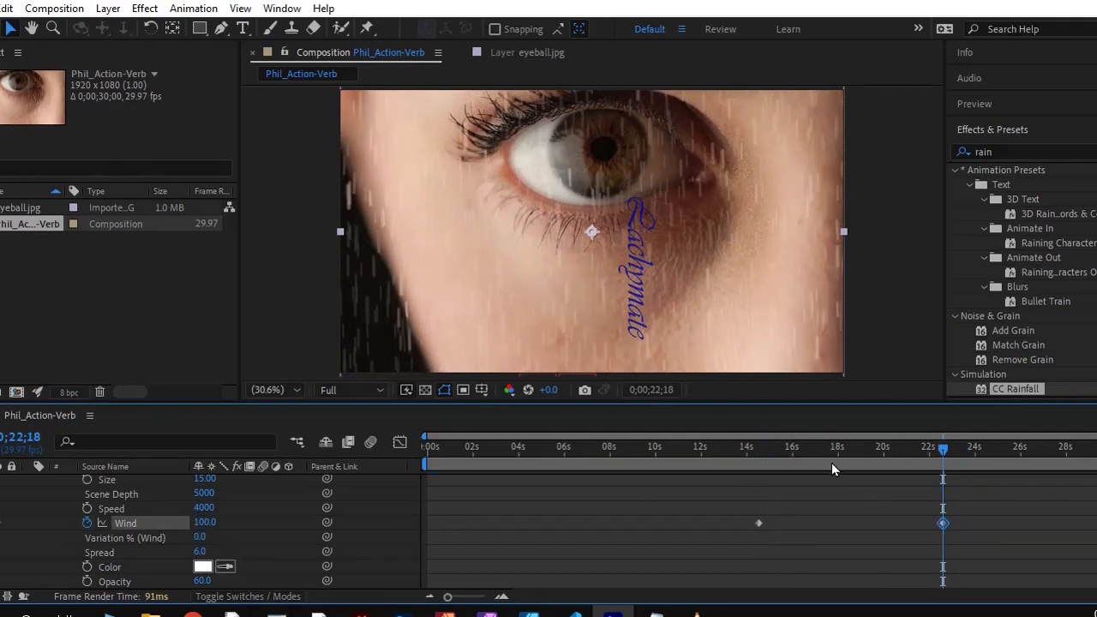
Preview the wind-blown rain and falling texts from 0;00;04;28, and save the project
left_click_drag(941, 447, 539, 492)
key("space")
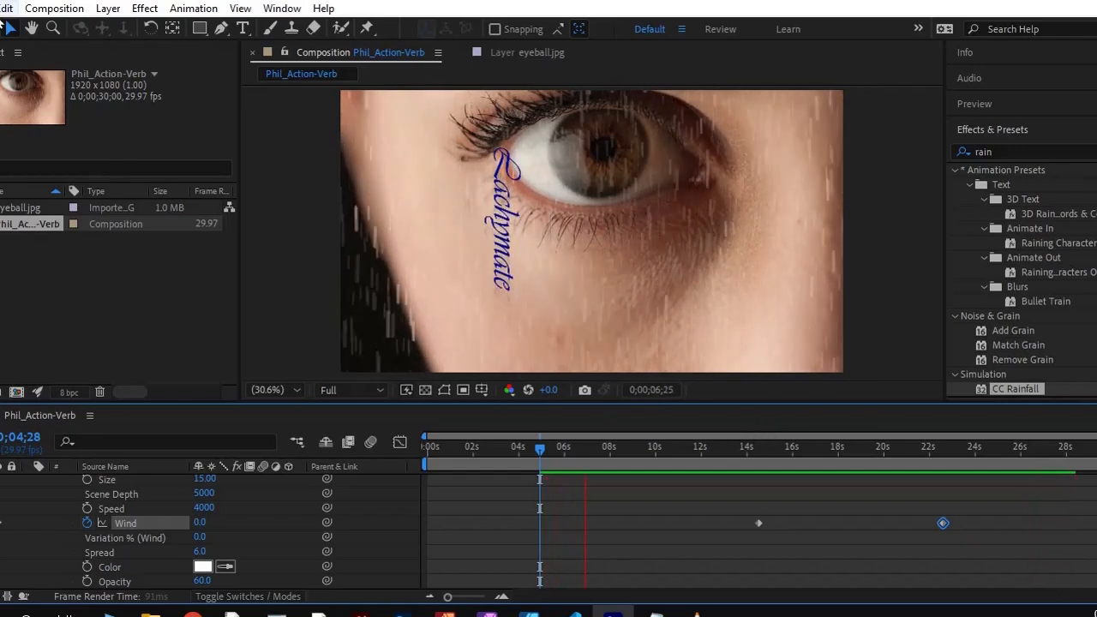
left_click(0, 9)
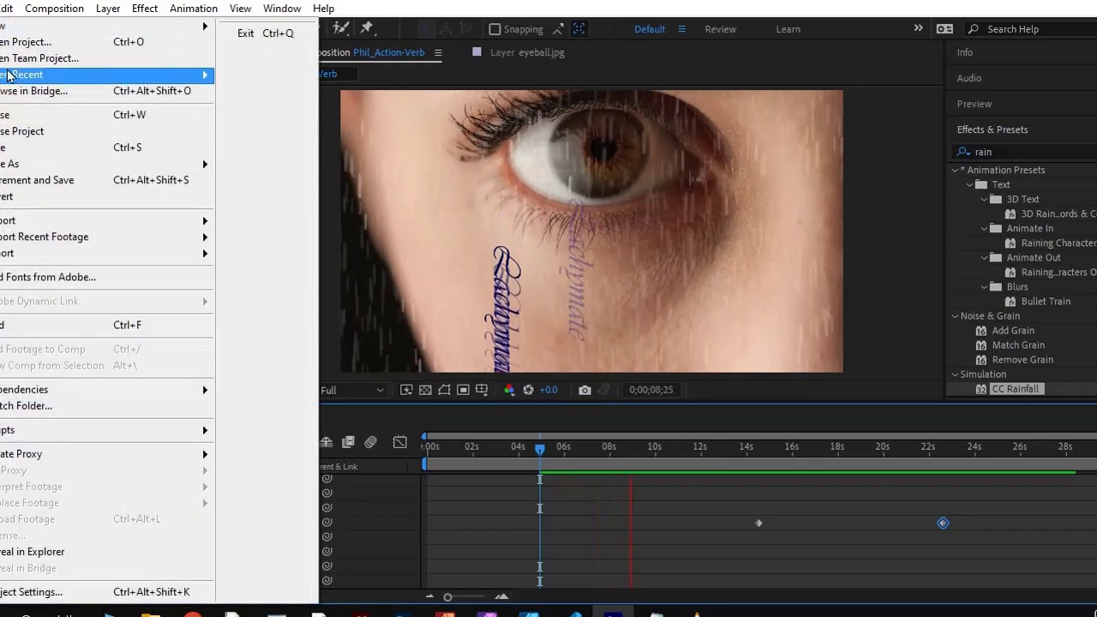
left_click(24, 149)
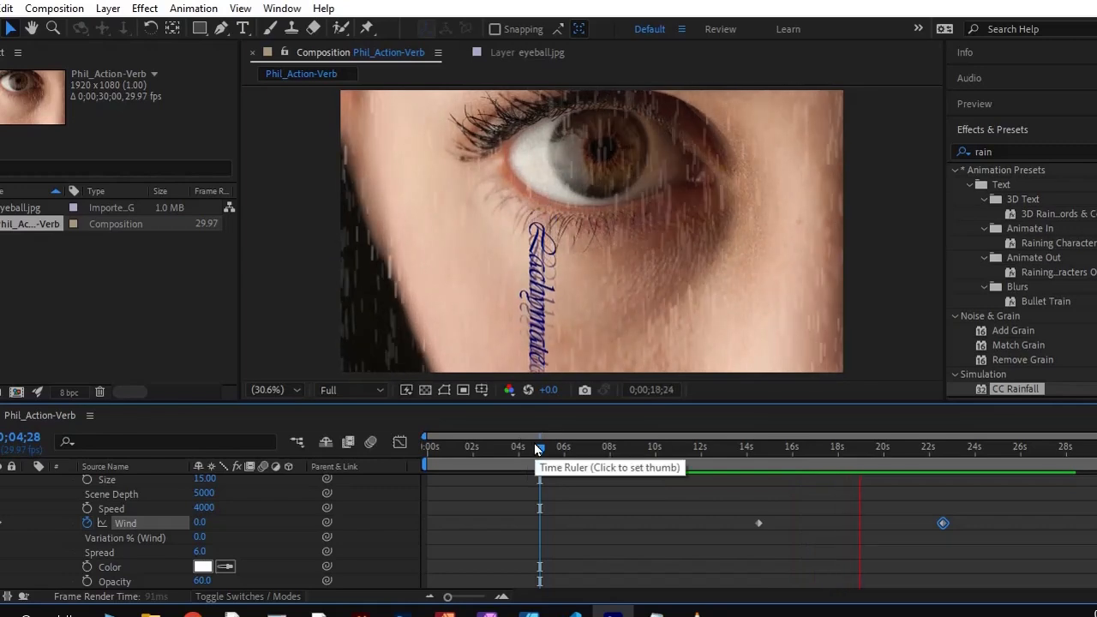
key("space")
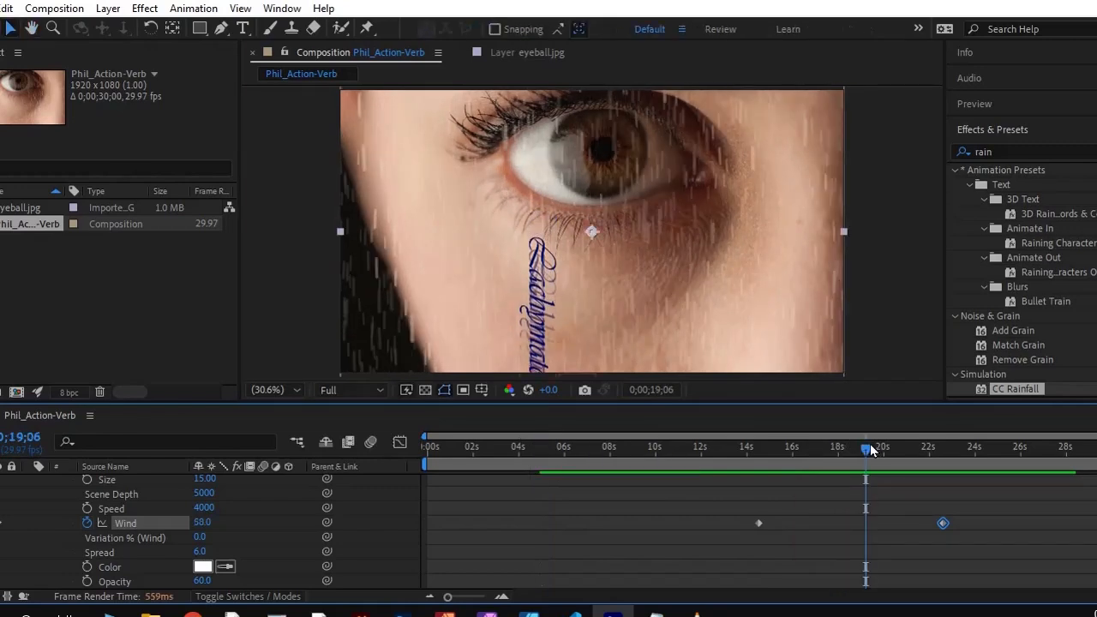
Return the current time to 0;00;00;00 and add the composition to the Render Queue
left_click_drag(868, 451, 395, 451)
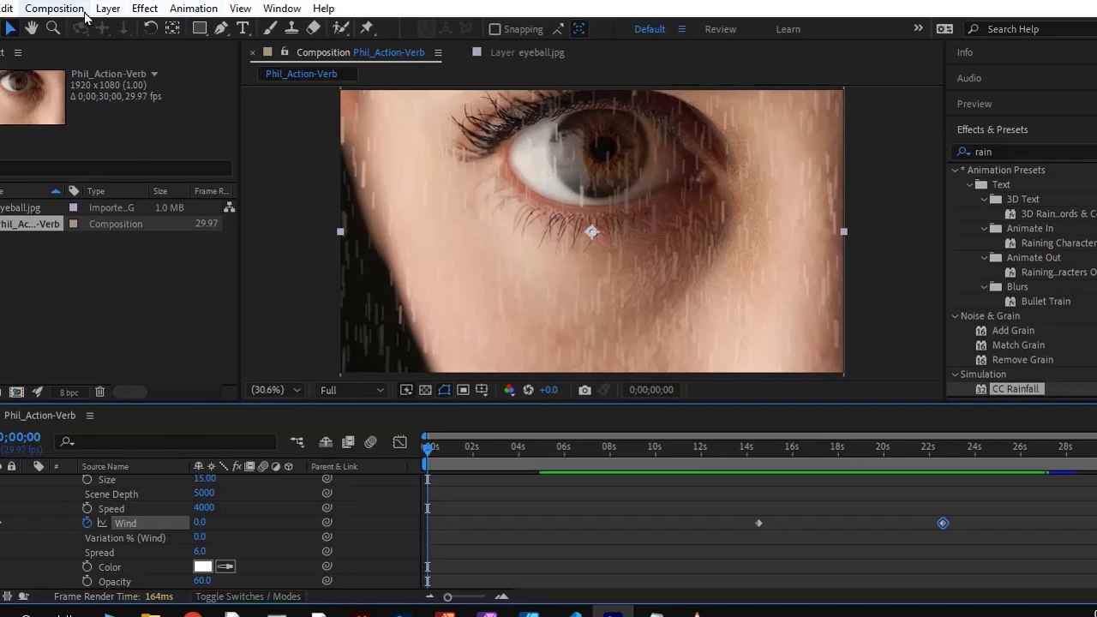
left_click(58, 10)
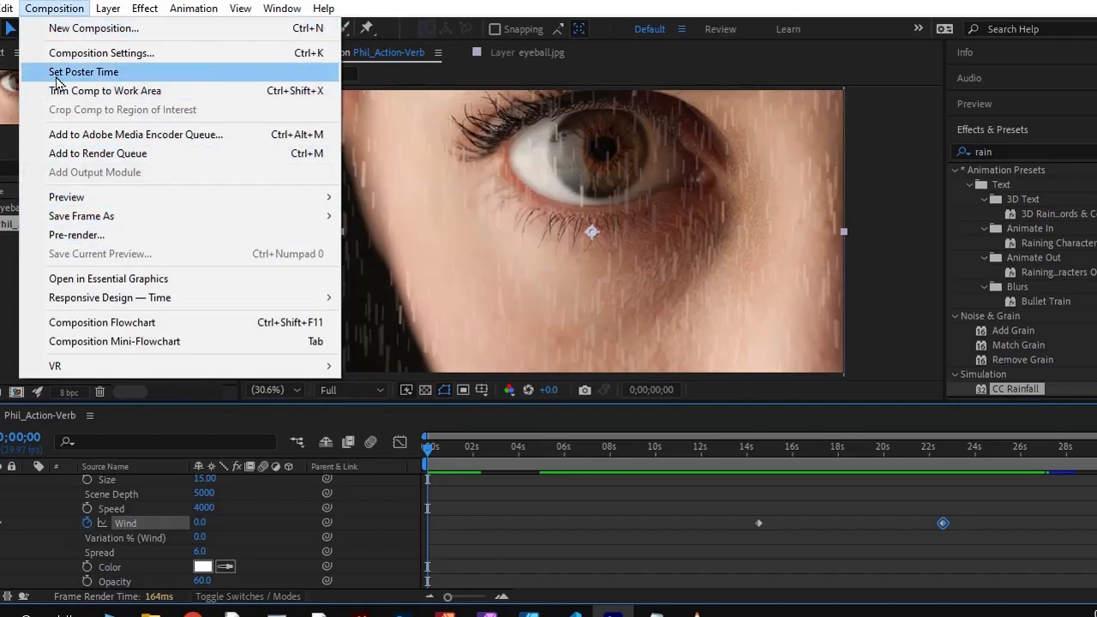
left_click(110, 154)
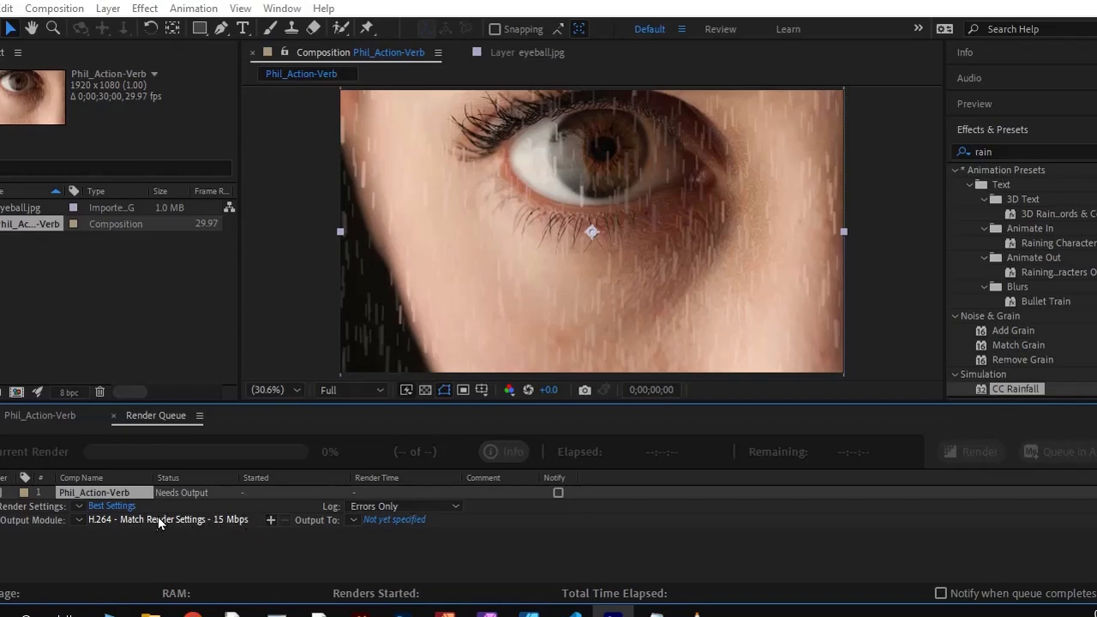
Try QuickTime as the output module's format, then set it to H.264 and accept the output settings
left_click(224, 517)
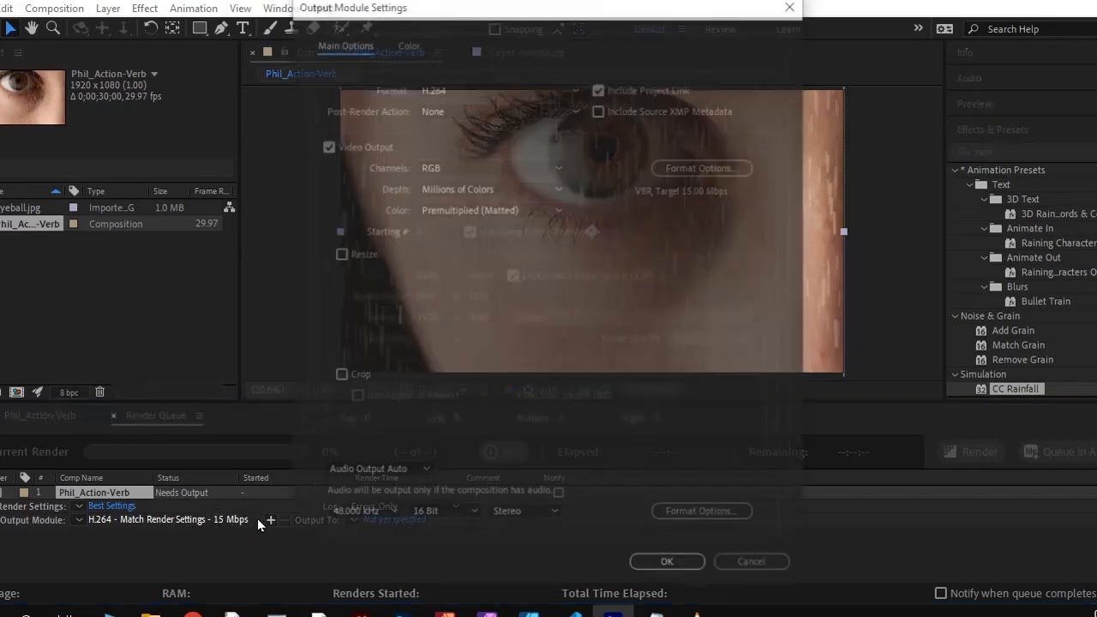
left_click(529, 86)
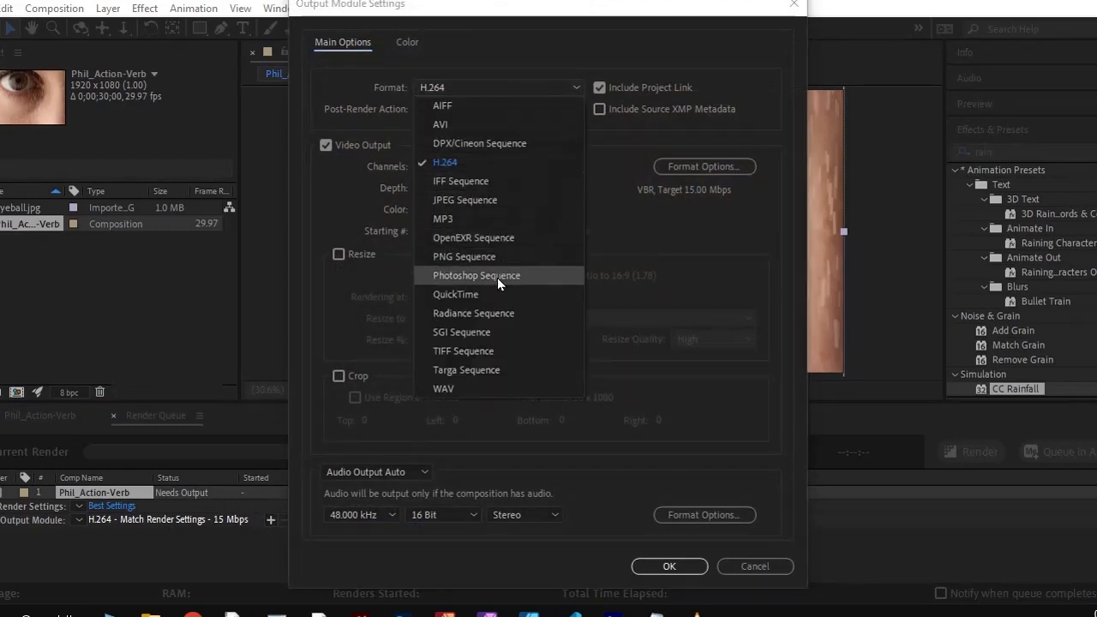
left_click(461, 294)
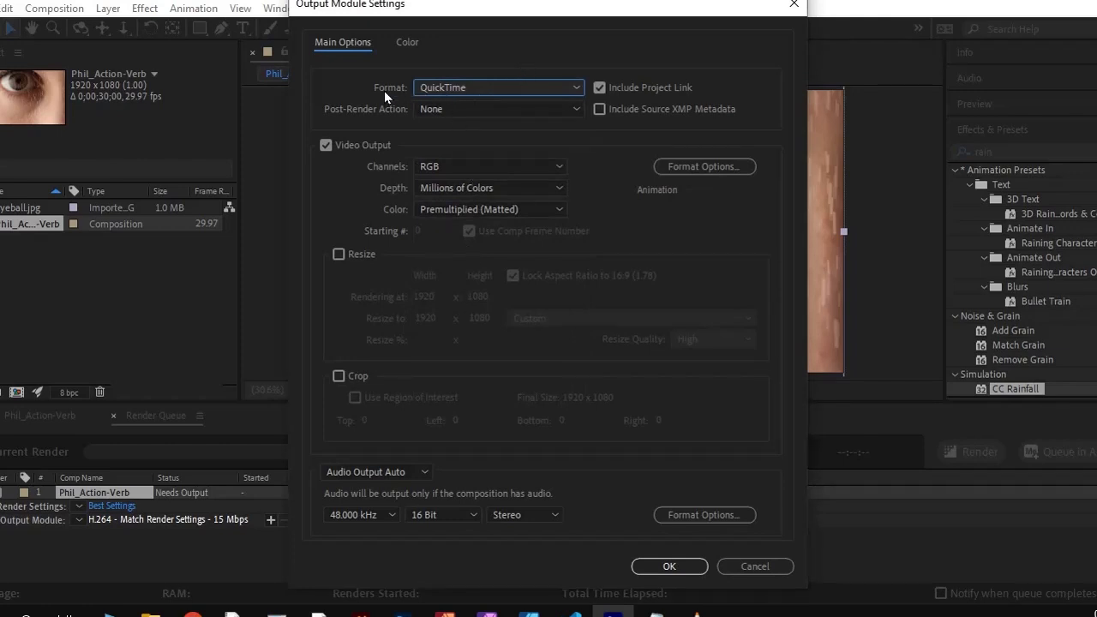
left_click(426, 90)
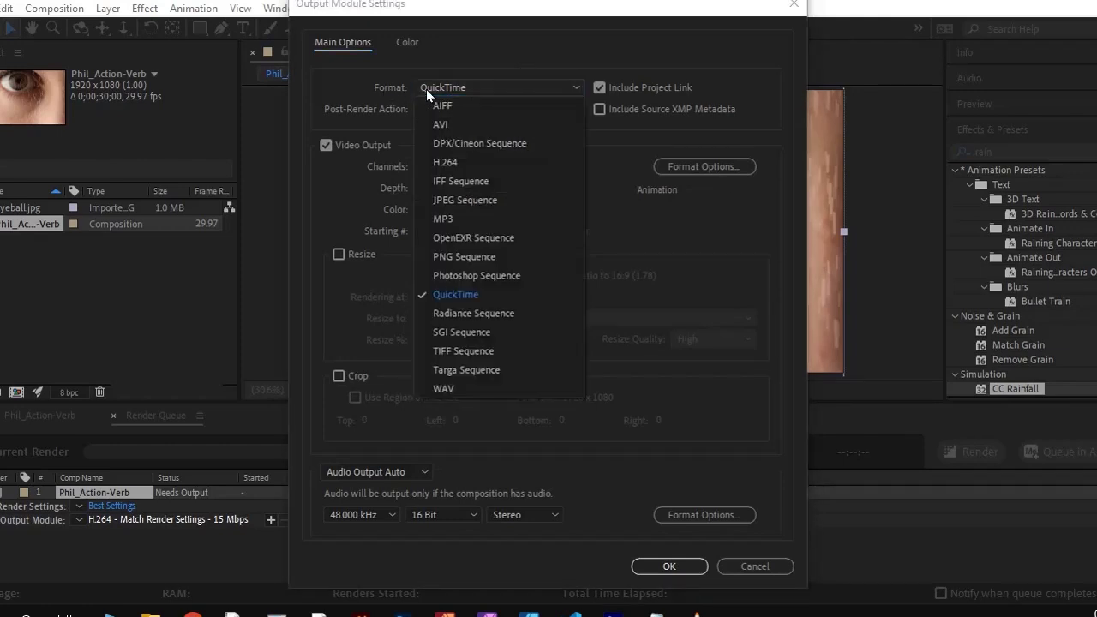
left_click(451, 164)
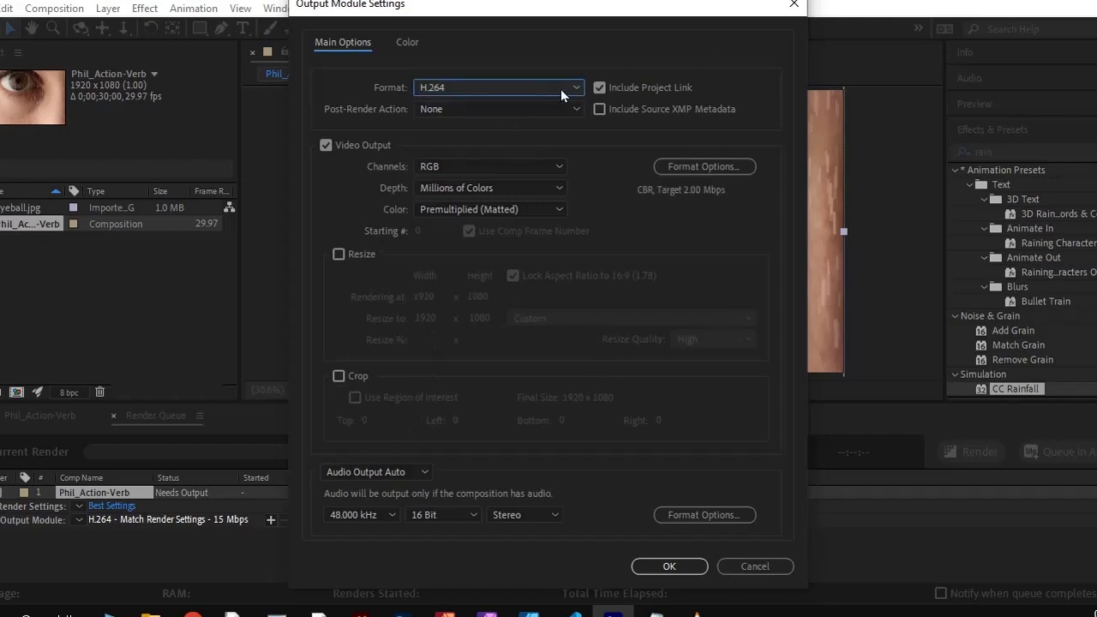
left_click(672, 566)
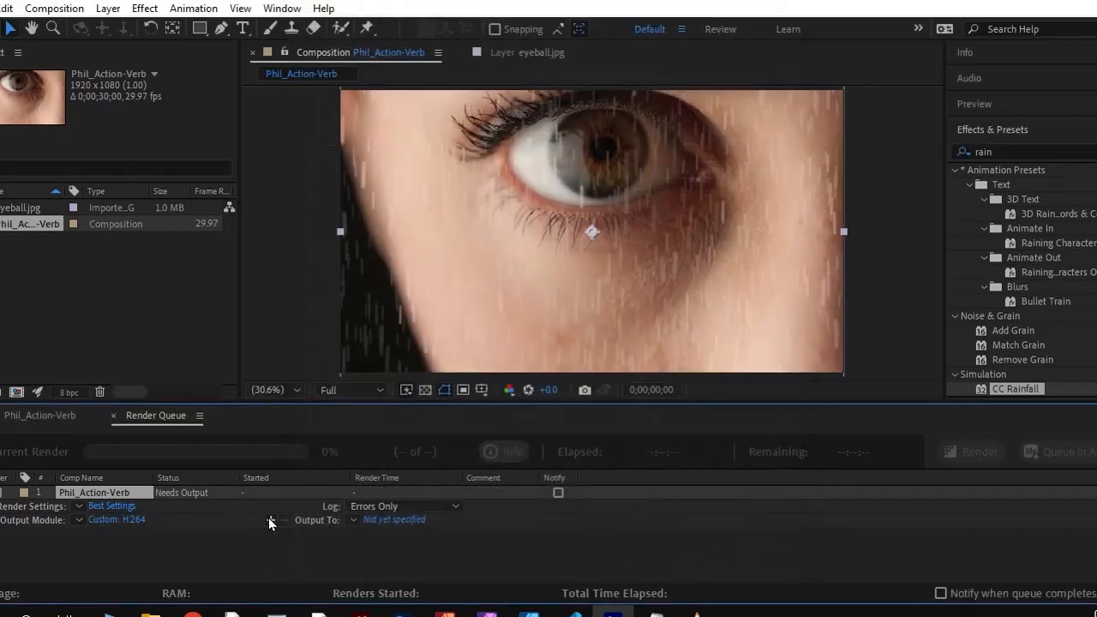
Save the output movie to the Desktop under its suggested .mp4 name, checking the Action Verb PDF's naming convention, and start the render
left_click(384, 521)
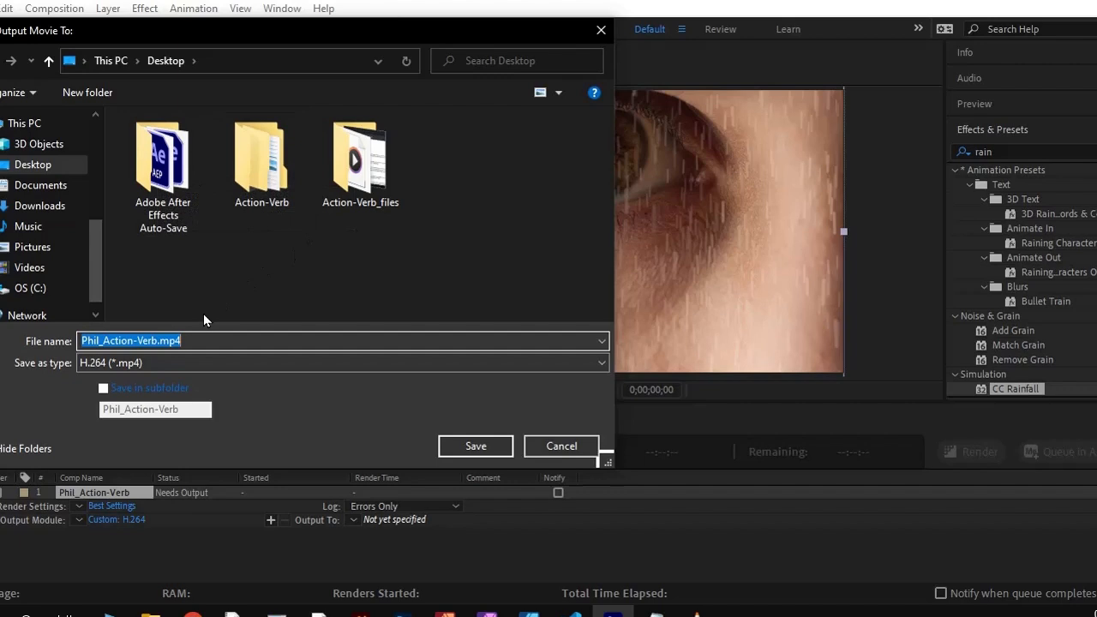
left_click(161, 342)
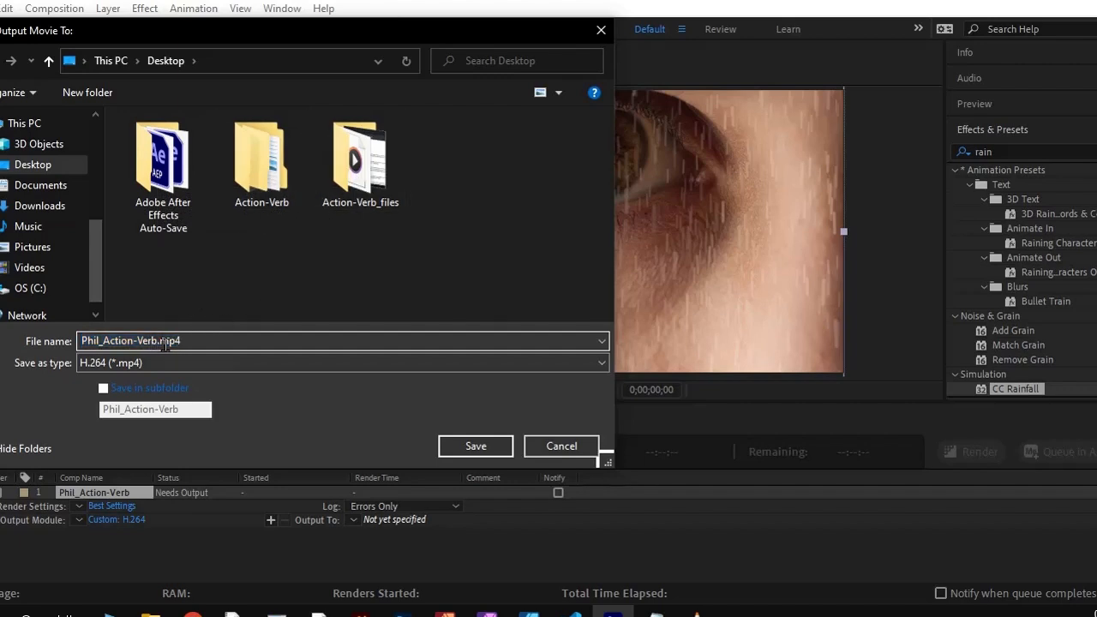
left_click_drag(80, 344, 177, 341)
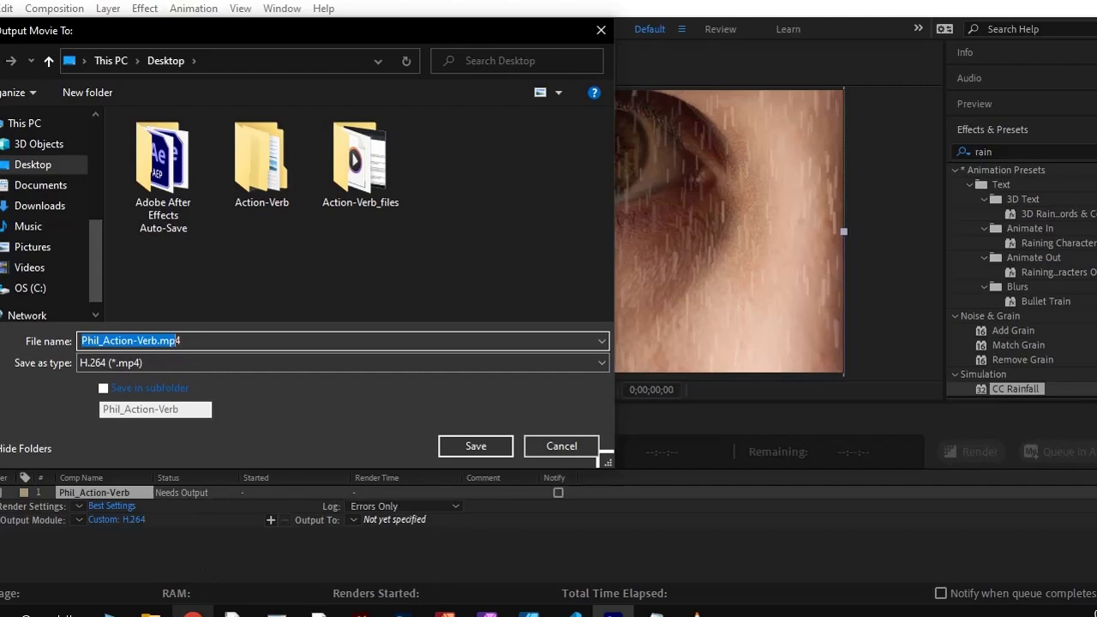
left_click(194, 612)
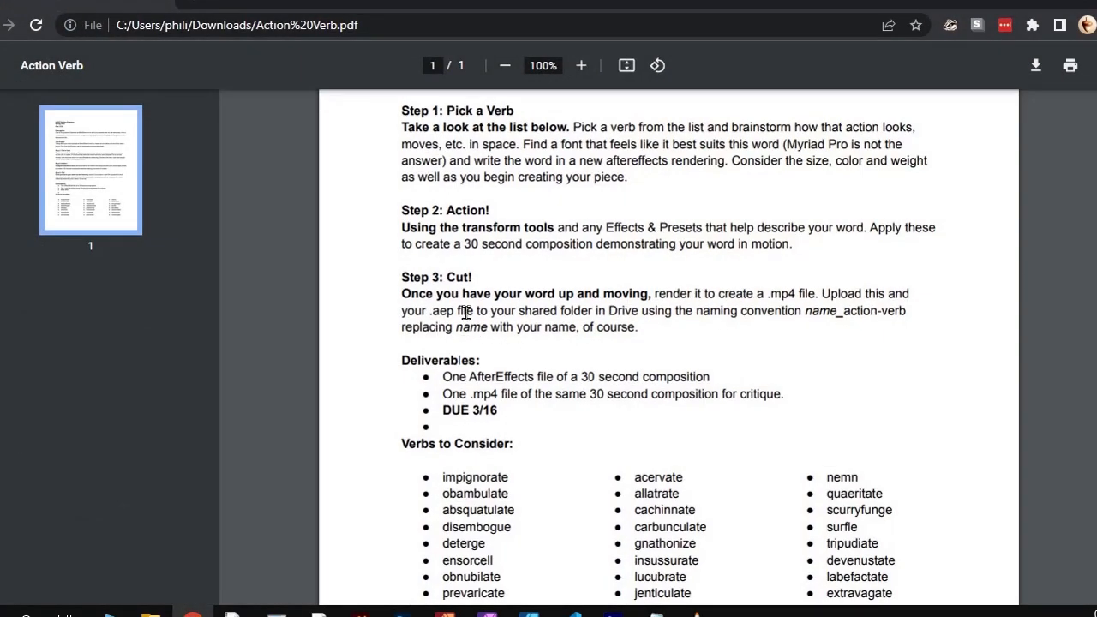
left_click(1014, 3)
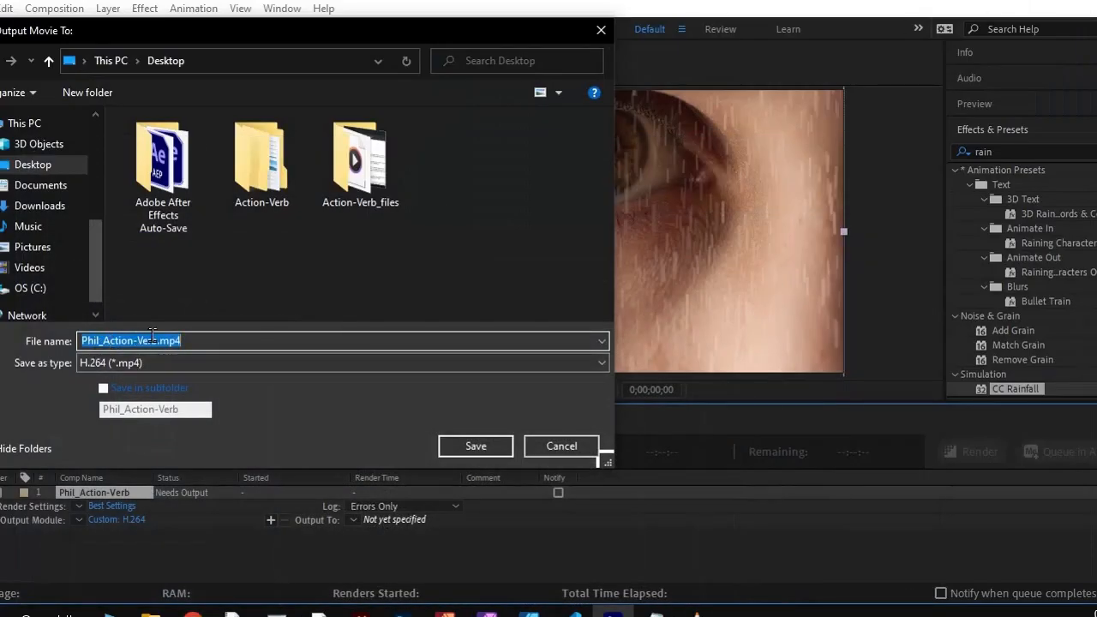
left_click(474, 445)
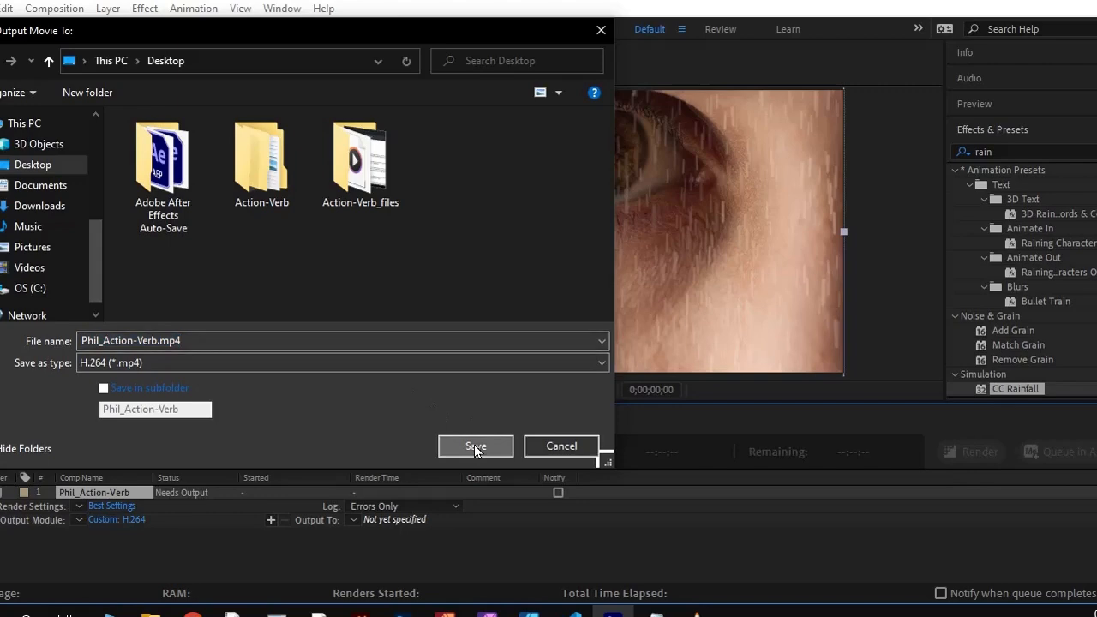
left_click(956, 445)
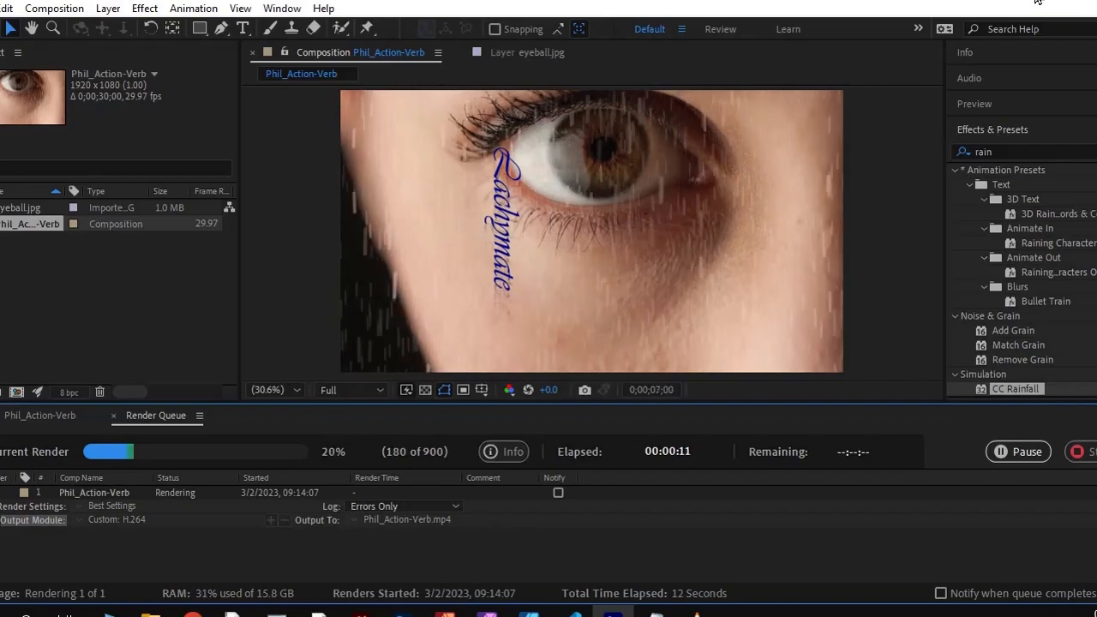
Switch to the desktop and place the copied Action-verb .aep project file beside eyeball.jpg
left_click(1038, 1)
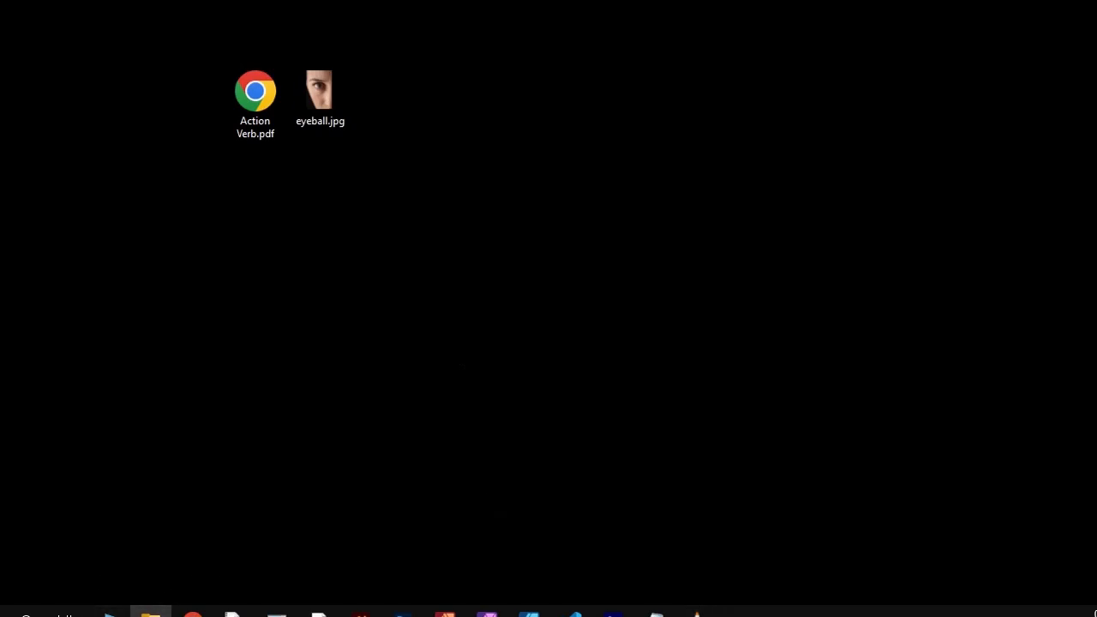
left_click_drag(151, 610, 235, 256)
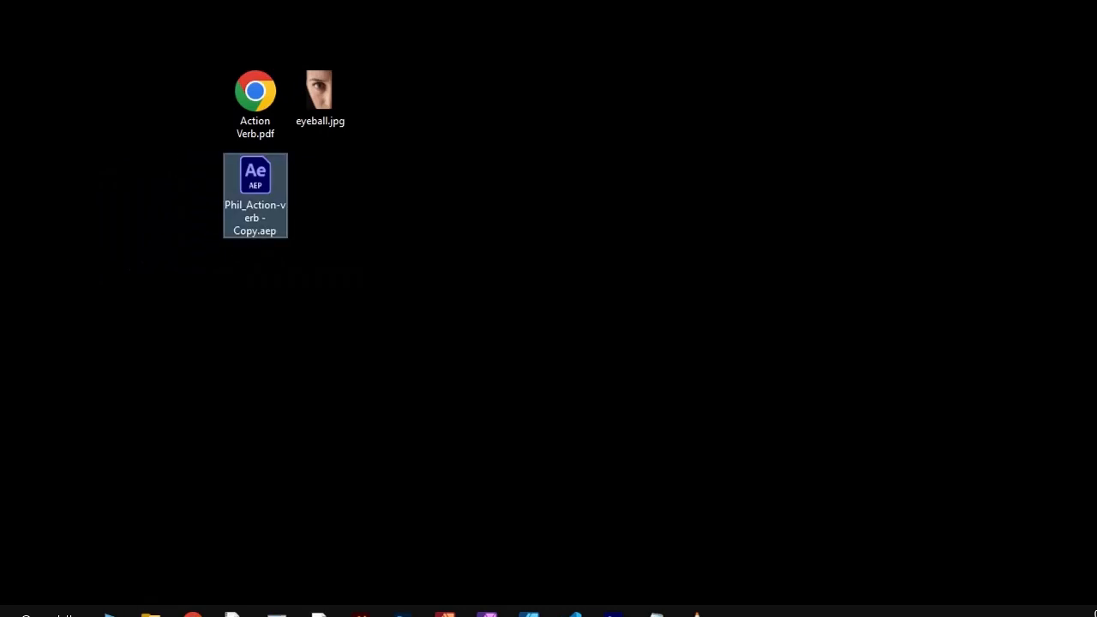
left_click_drag(228, 191, 382, 109)
left_click(322, 95)
left_click(422, 99)
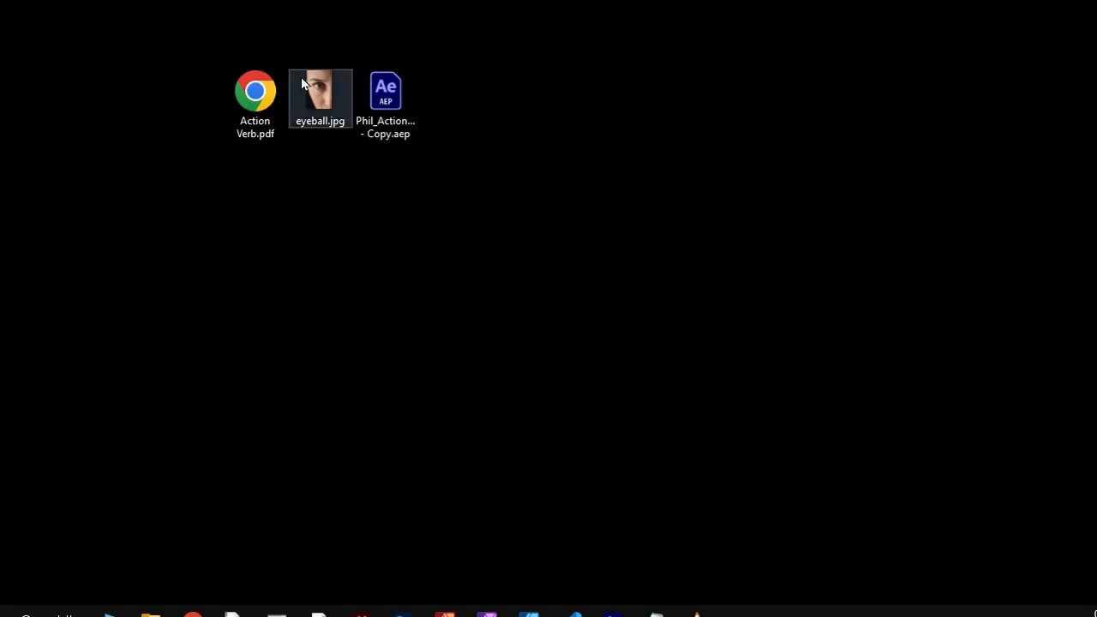
left_click_drag(298, 41, 383, 60)
left_click(379, 104)
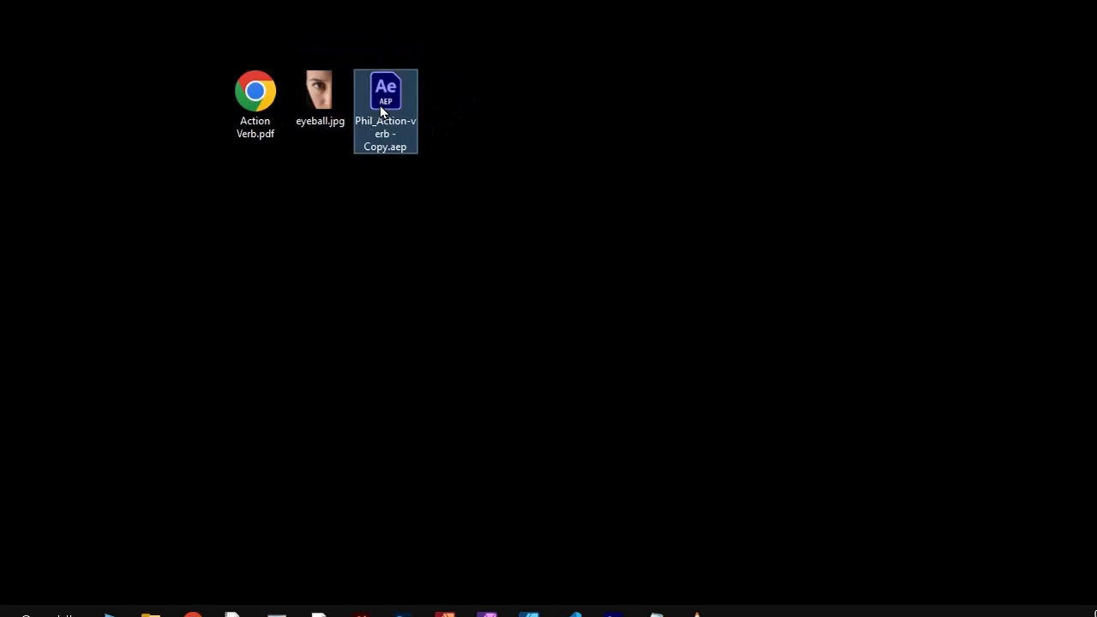
left_click(326, 104)
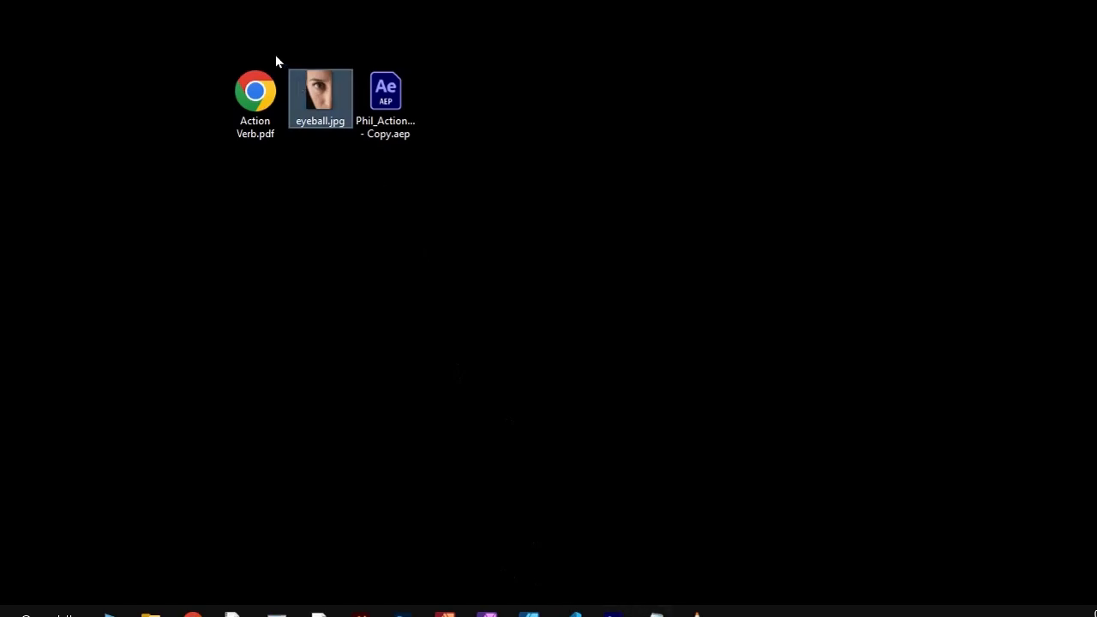
Switch back to After Effects and preview the composition's animation from 0;00;00;00
left_click(612, 612)
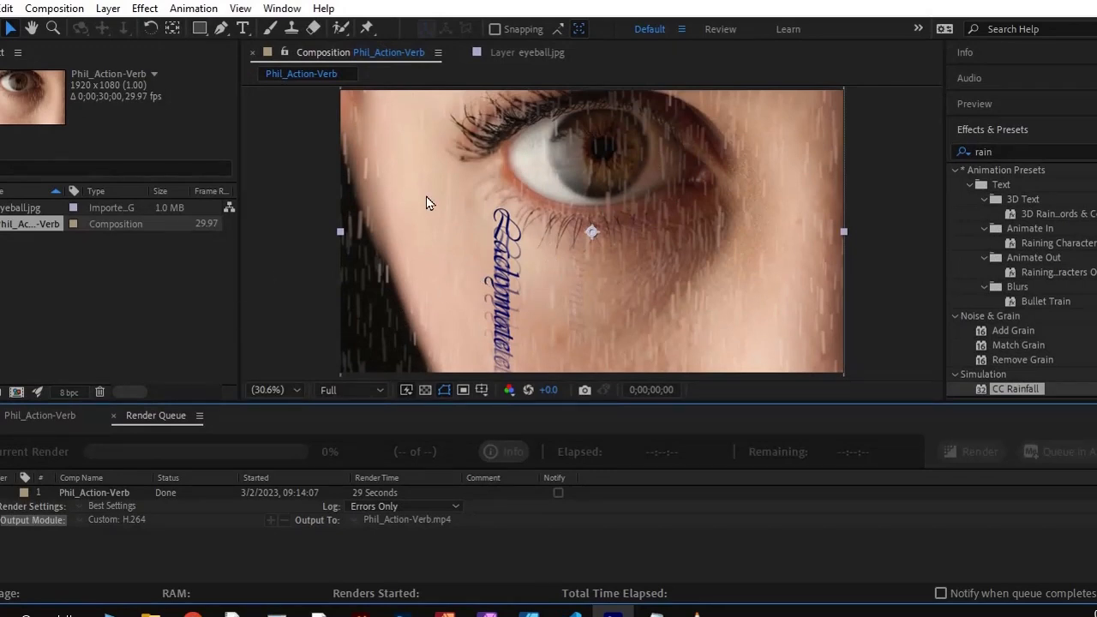
left_click(448, 266)
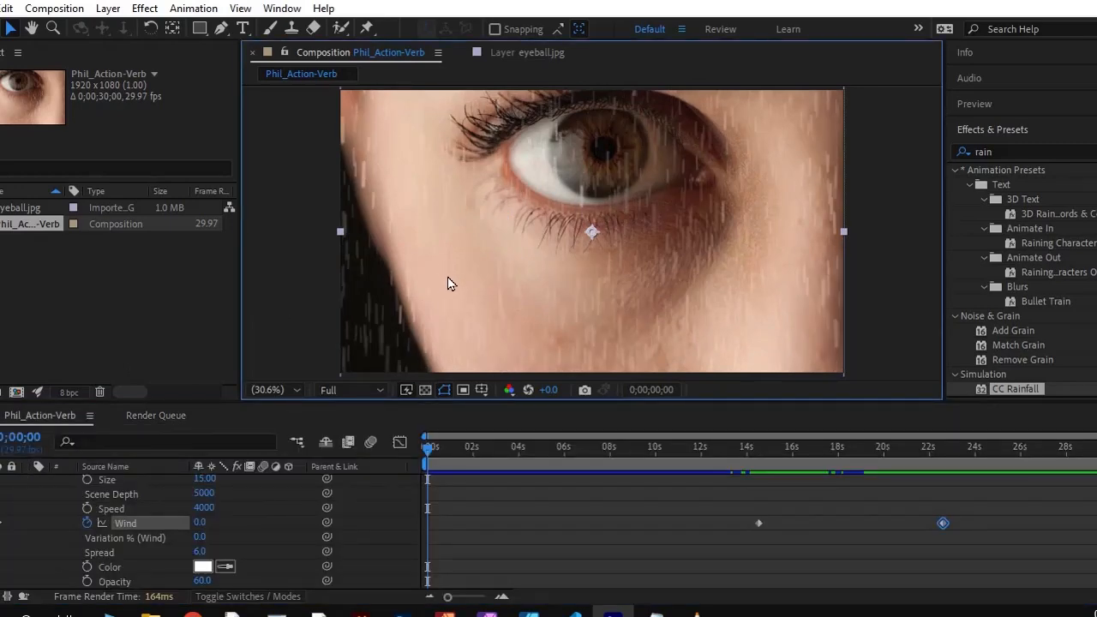
key("space")
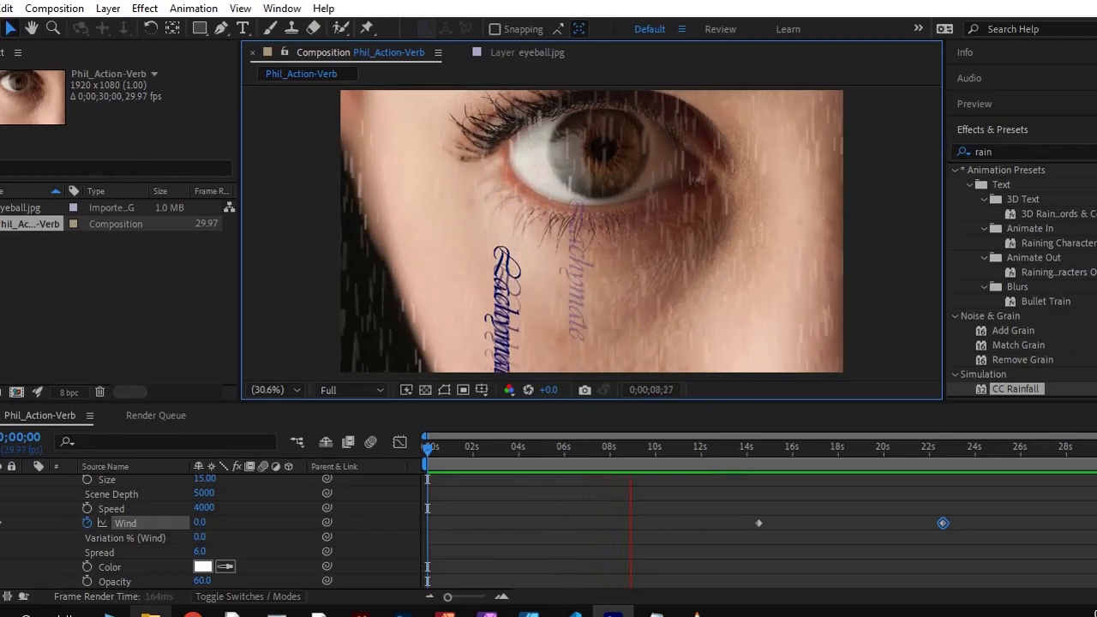
key("space")
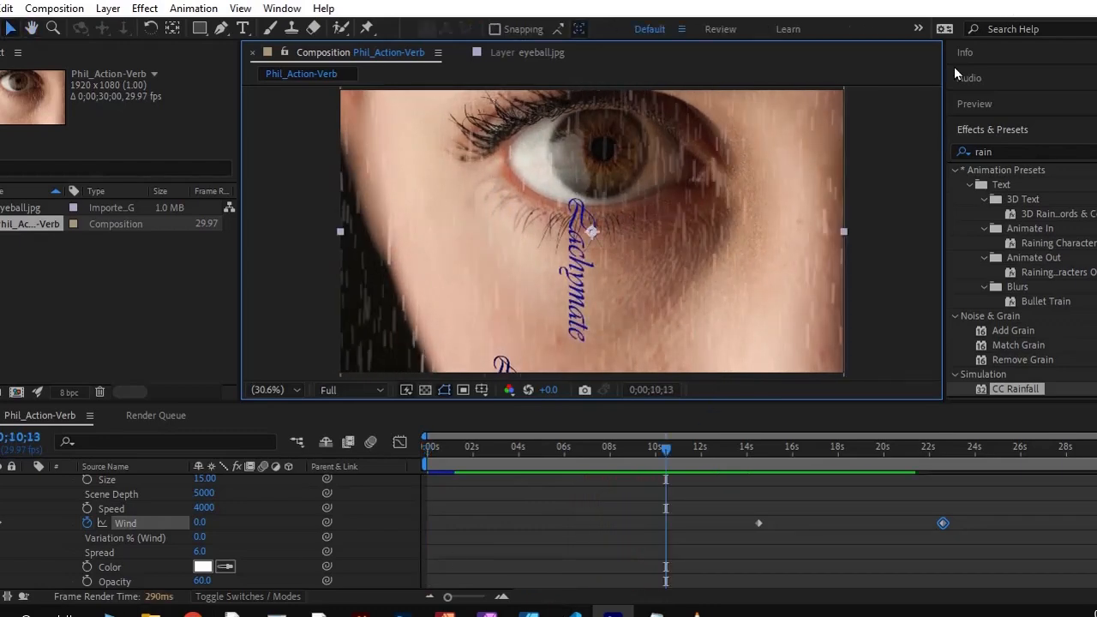
Switch to the desktop and place the copied Action-Verb .mp4 video beside Action Verb.pdf
left_click(1034, 3)
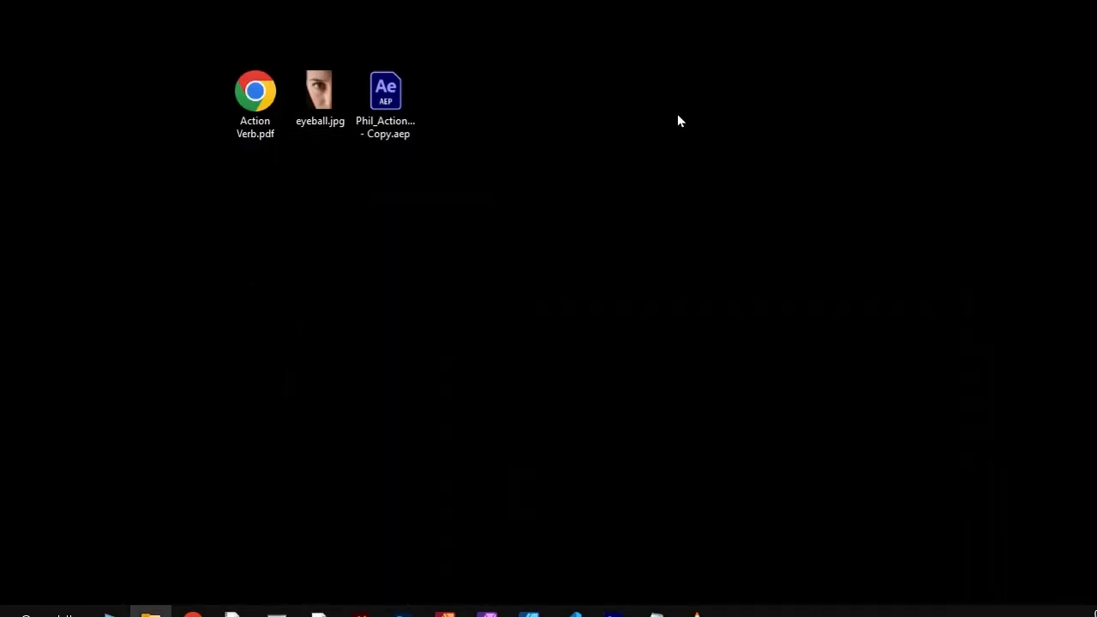
left_click(322, 112)
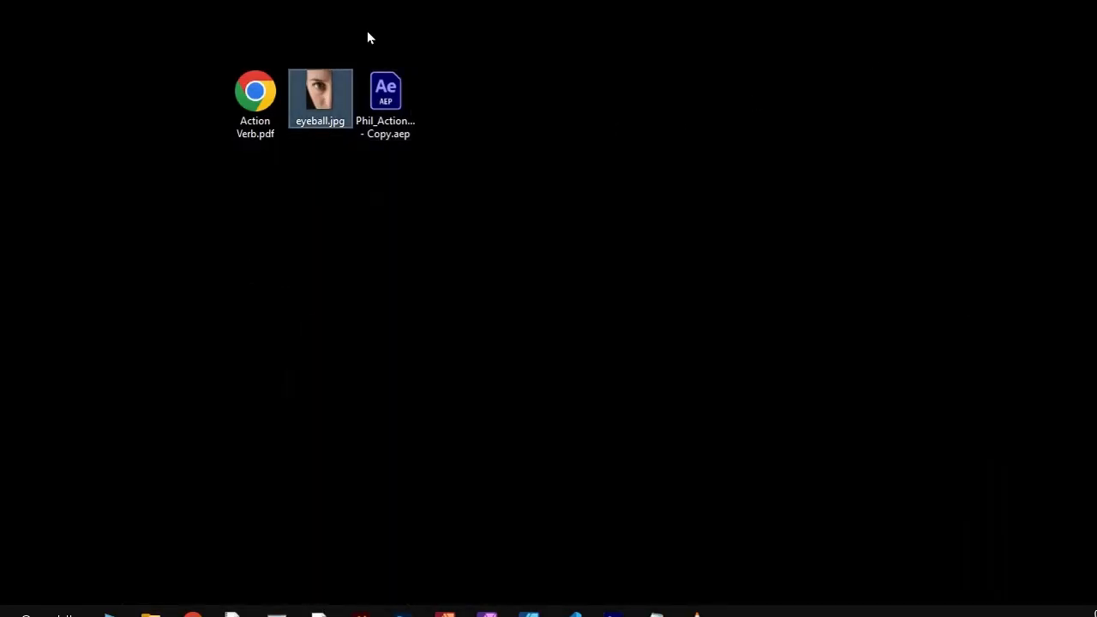
left_click(384, 88)
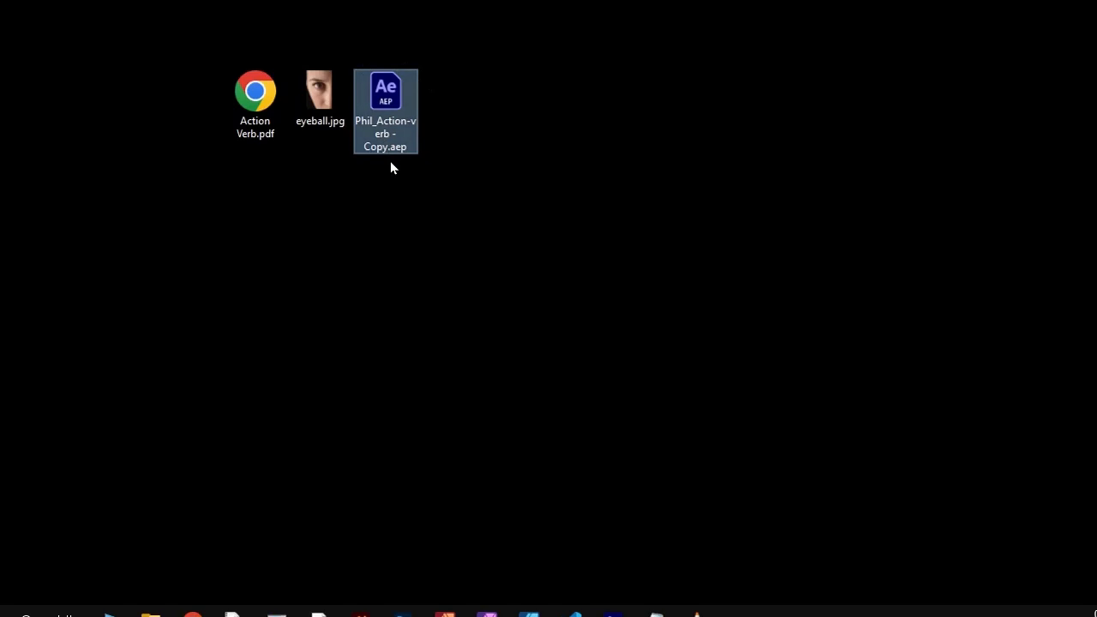
left_click_drag(0, 218, 170, 131)
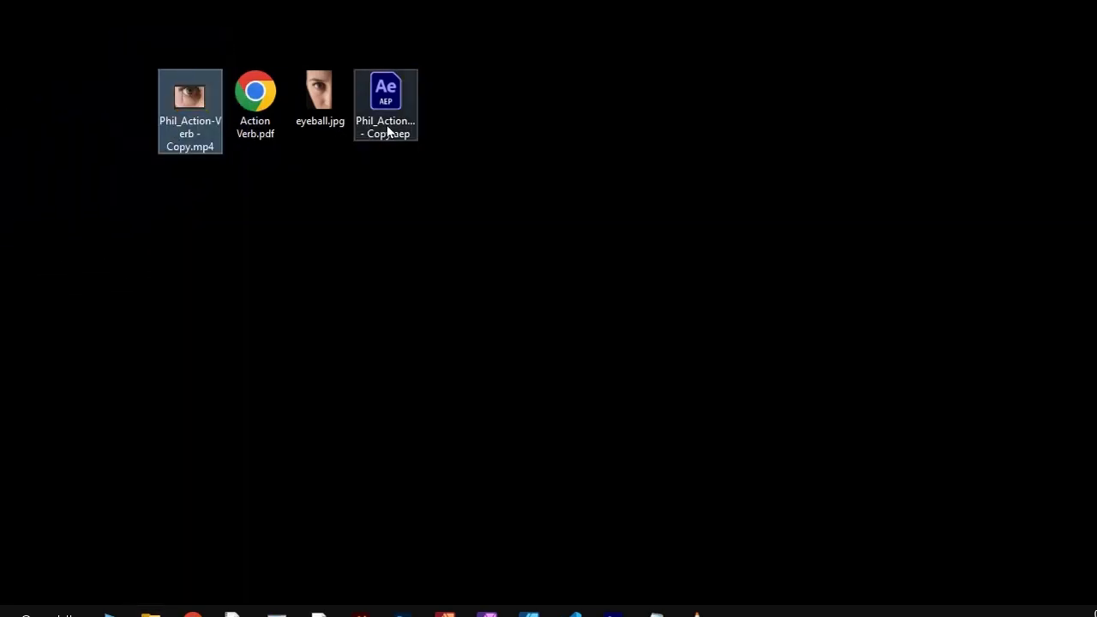